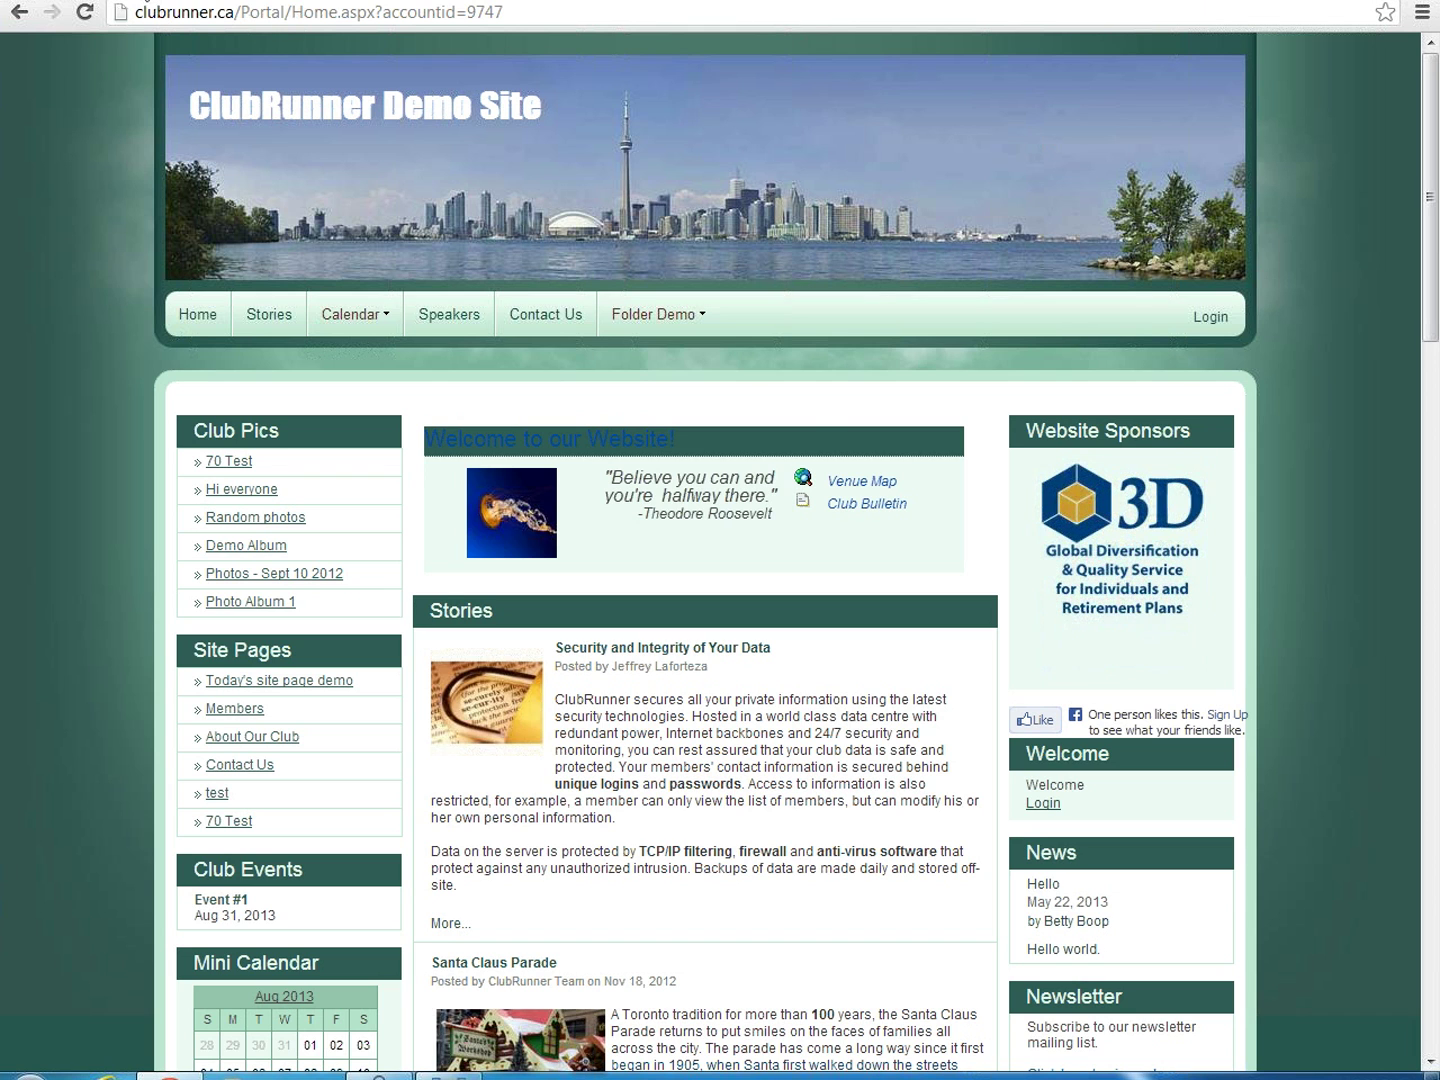
Step: Go from the demo site's home page to the club Administration page
left_click(145, 3)
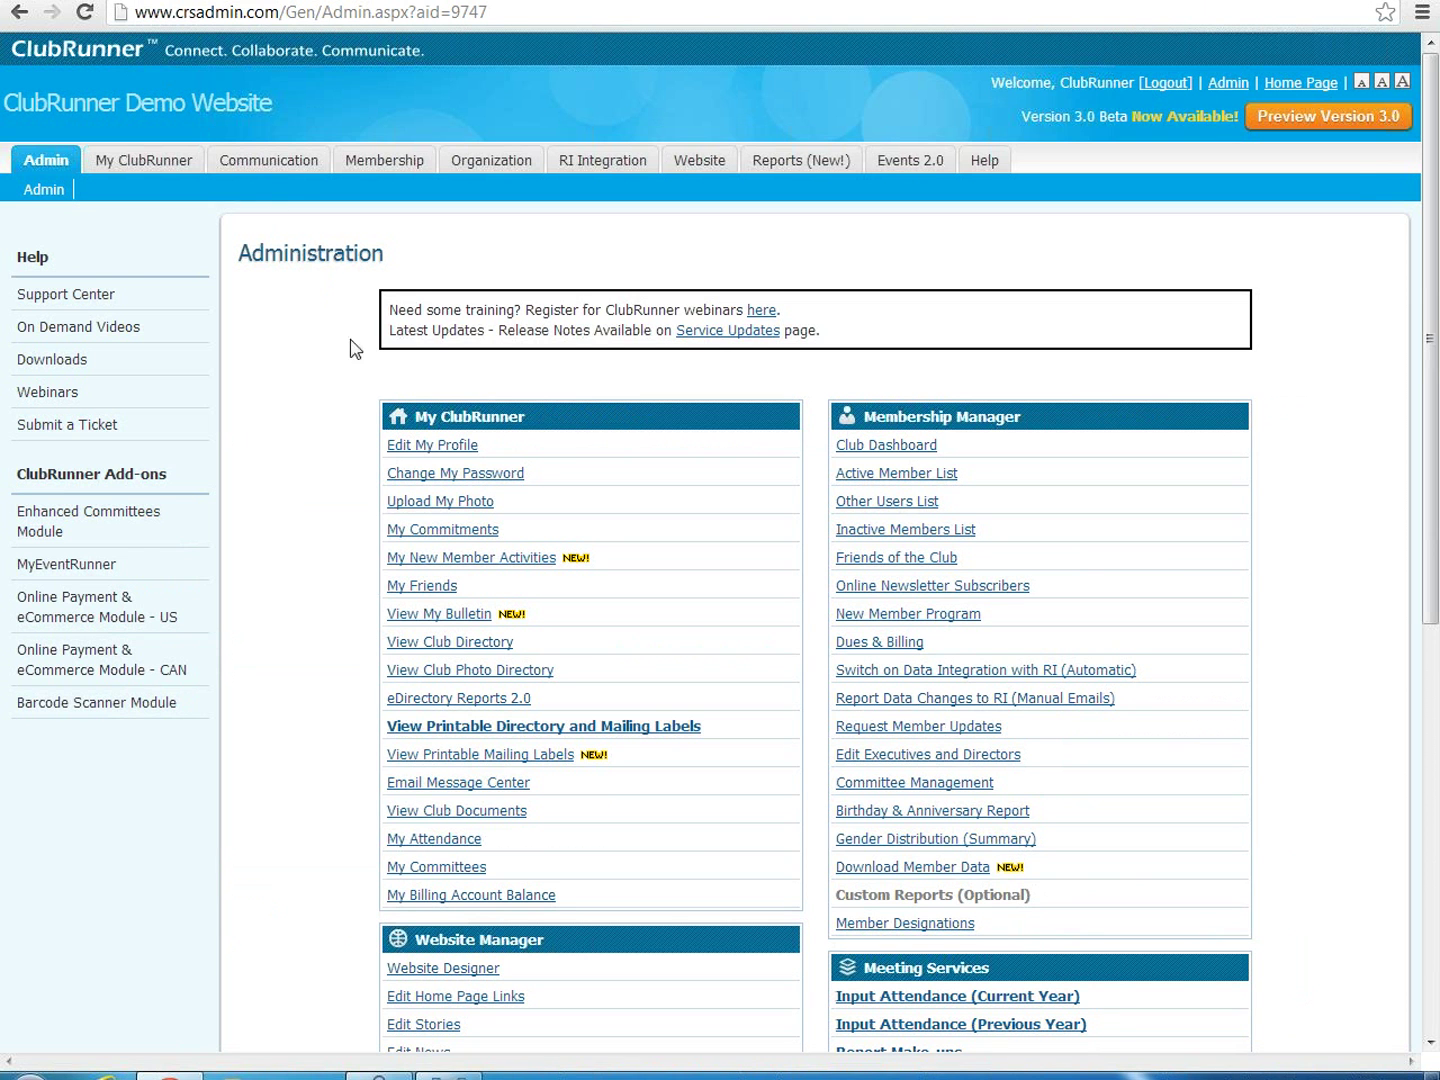
Step: Find Events 2.0 under Website Manager and open the upcoming events list
scroll(349, 430, "down", 2)
scroll(349, 430, "down", 3)
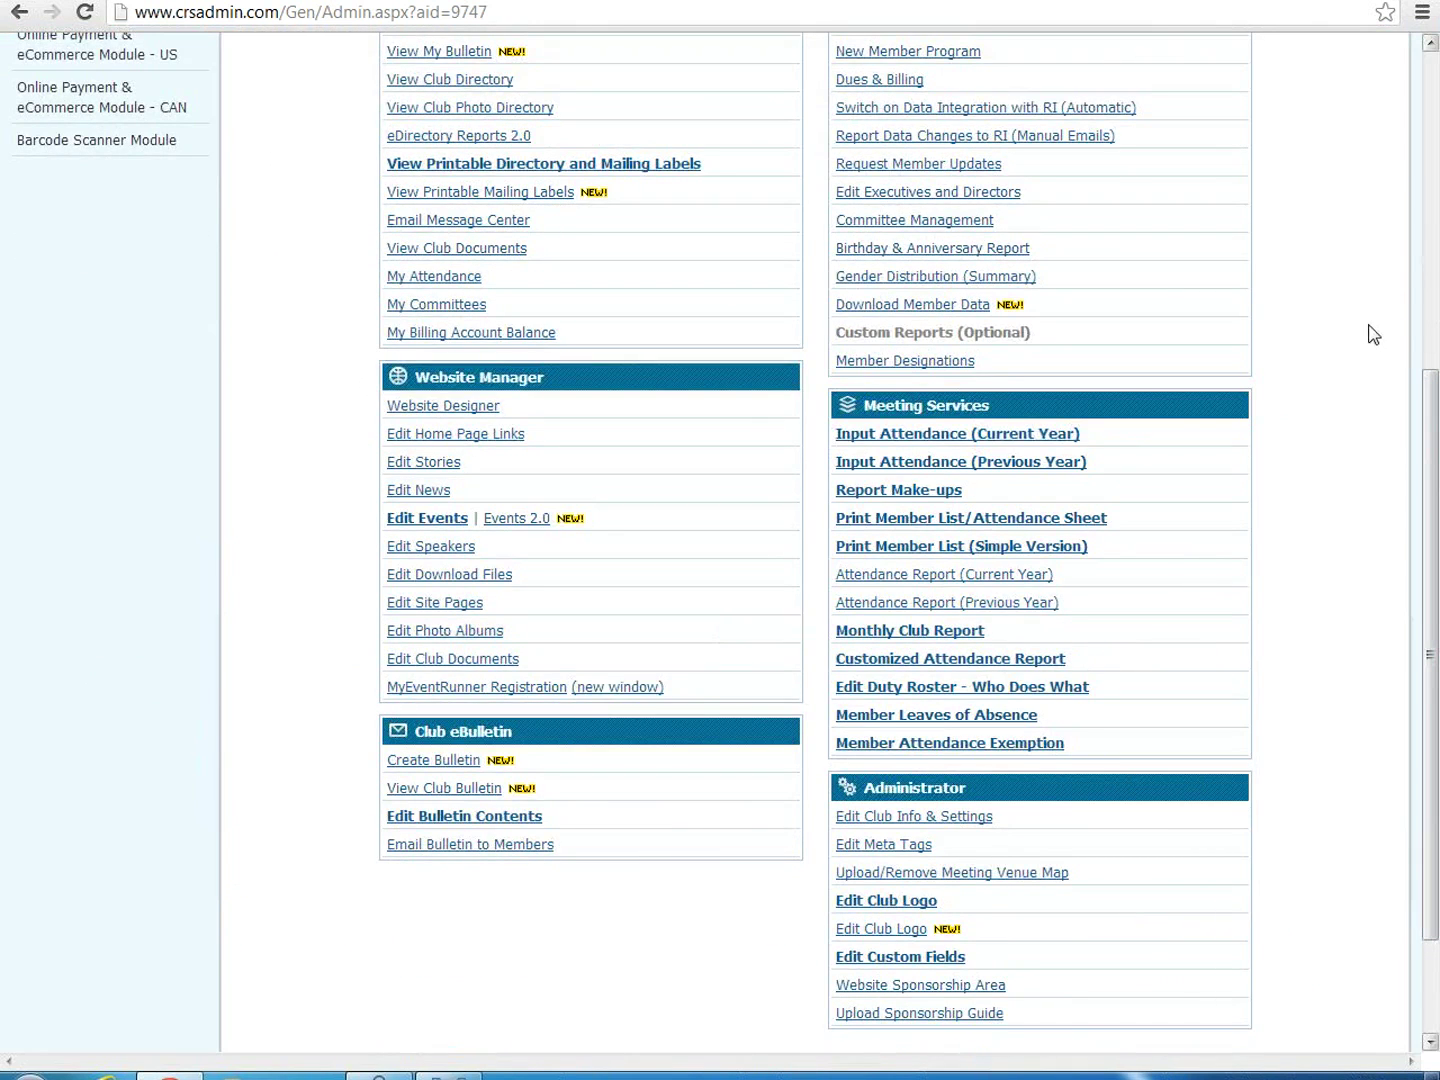
mouse_move(370, 362)
left_mouse_down()
mouse_move(866, 368)
mouse_move(759, 714)
mouse_move(305, 659)
mouse_move(358, 322)
mouse_move(422, 370)
left_mouse_up()
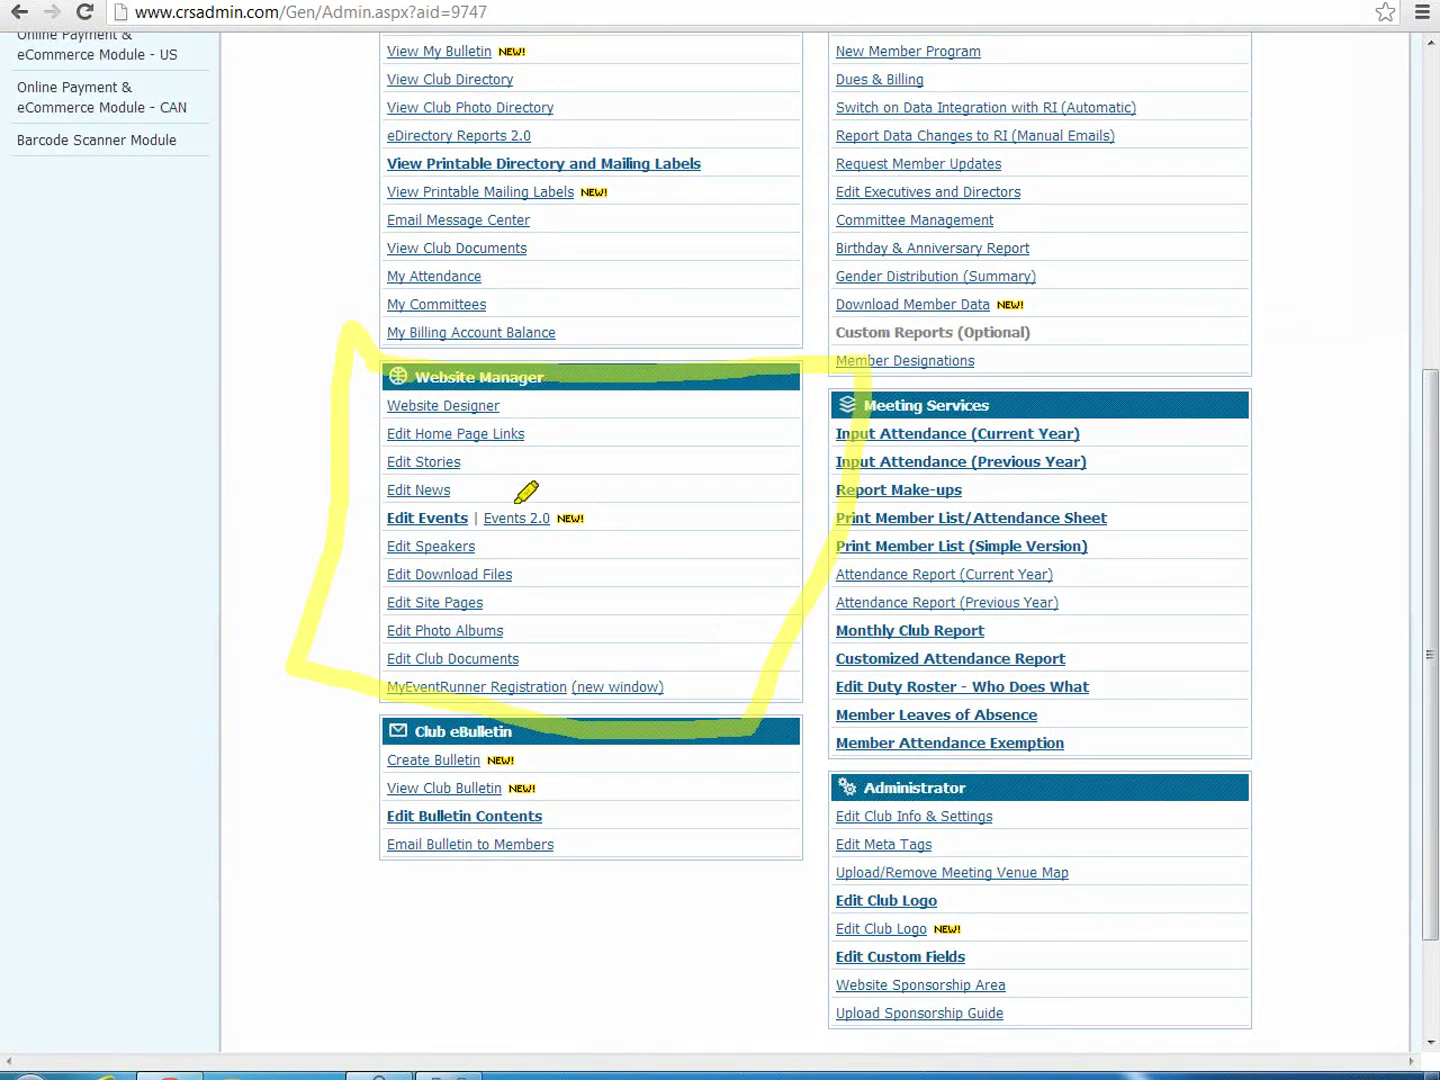
mouse_move(489, 520)
left_mouse_down()
mouse_move(474, 519)
mouse_move(553, 518)
mouse_move(492, 518)
left_mouse_up()
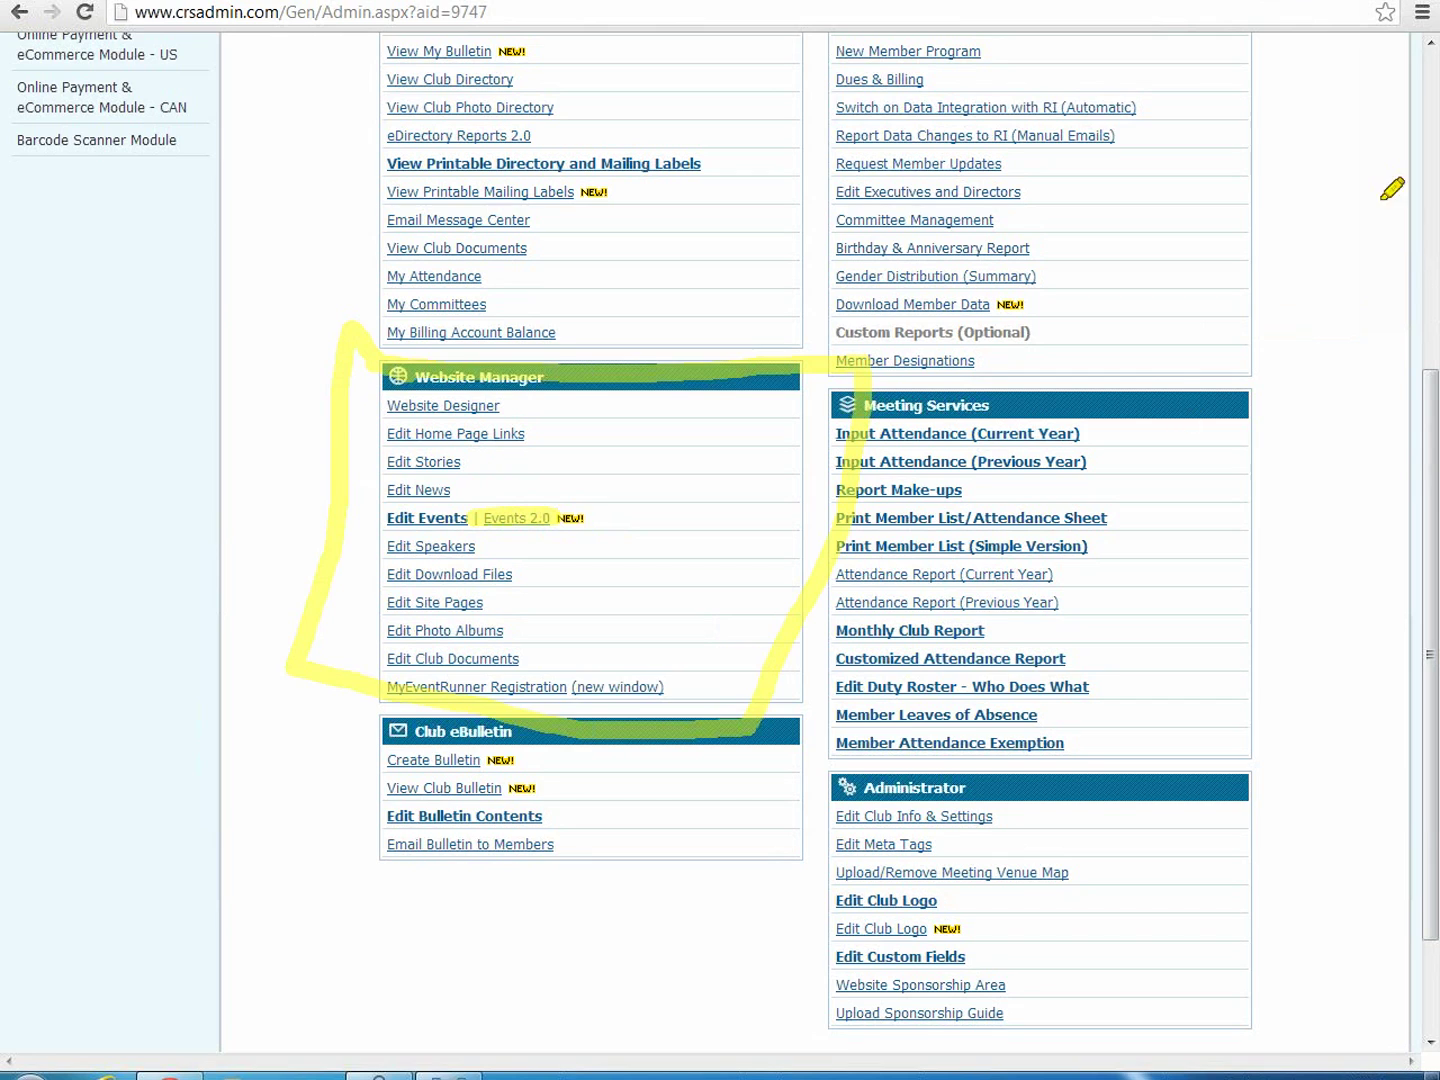
key("e")
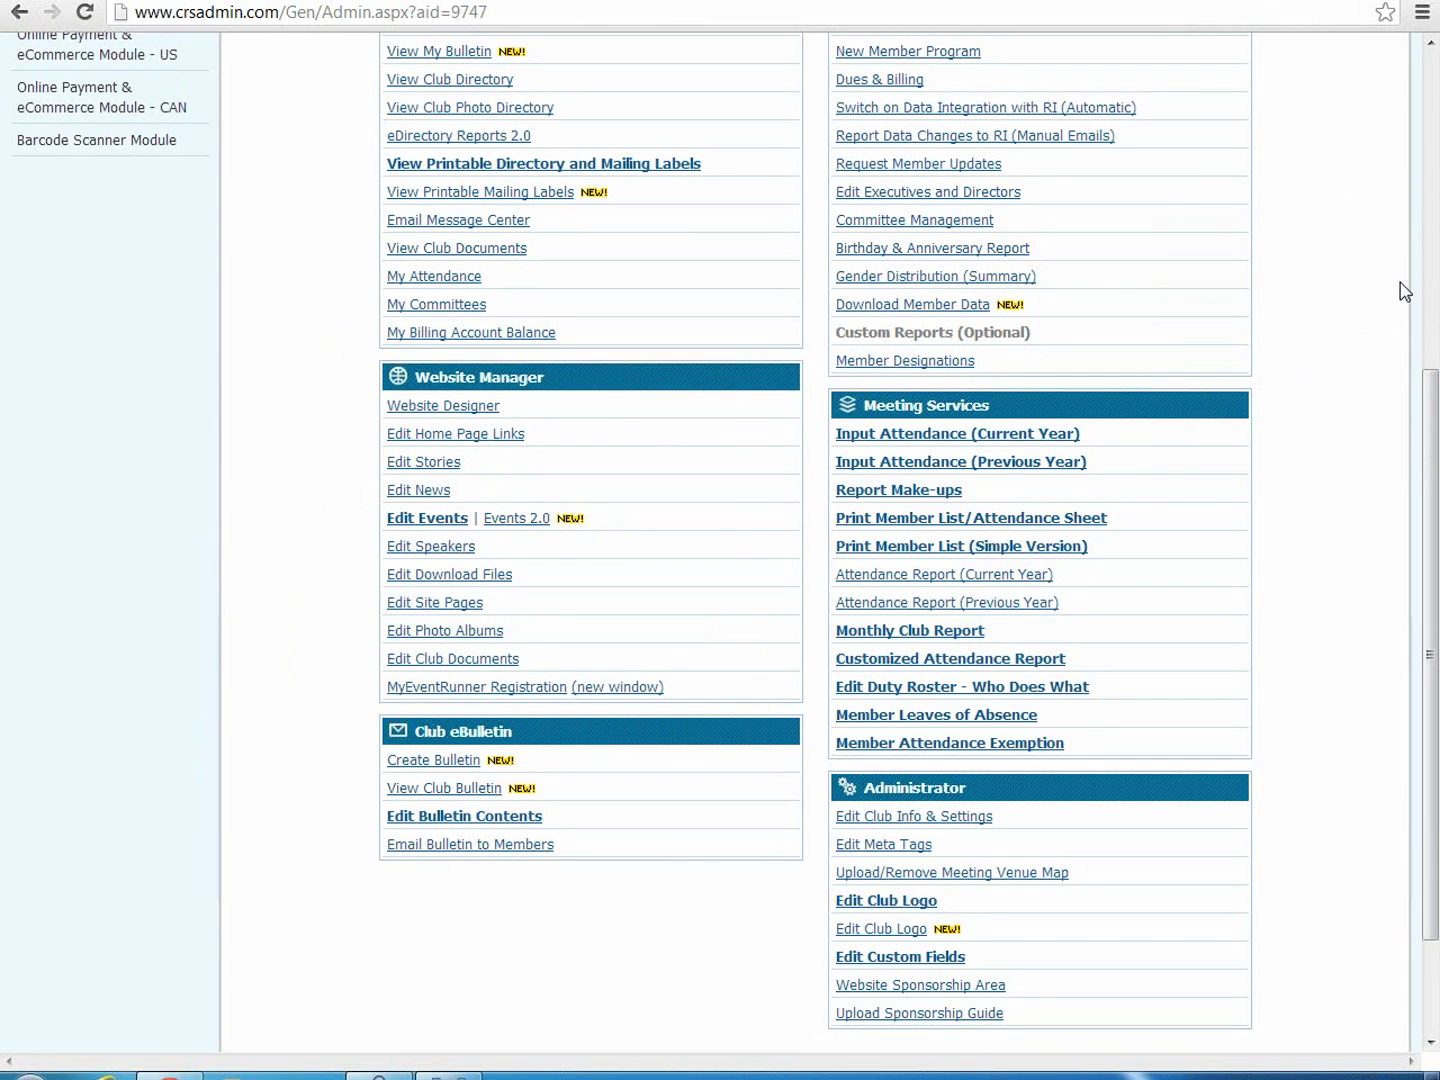
left_click(514, 521)
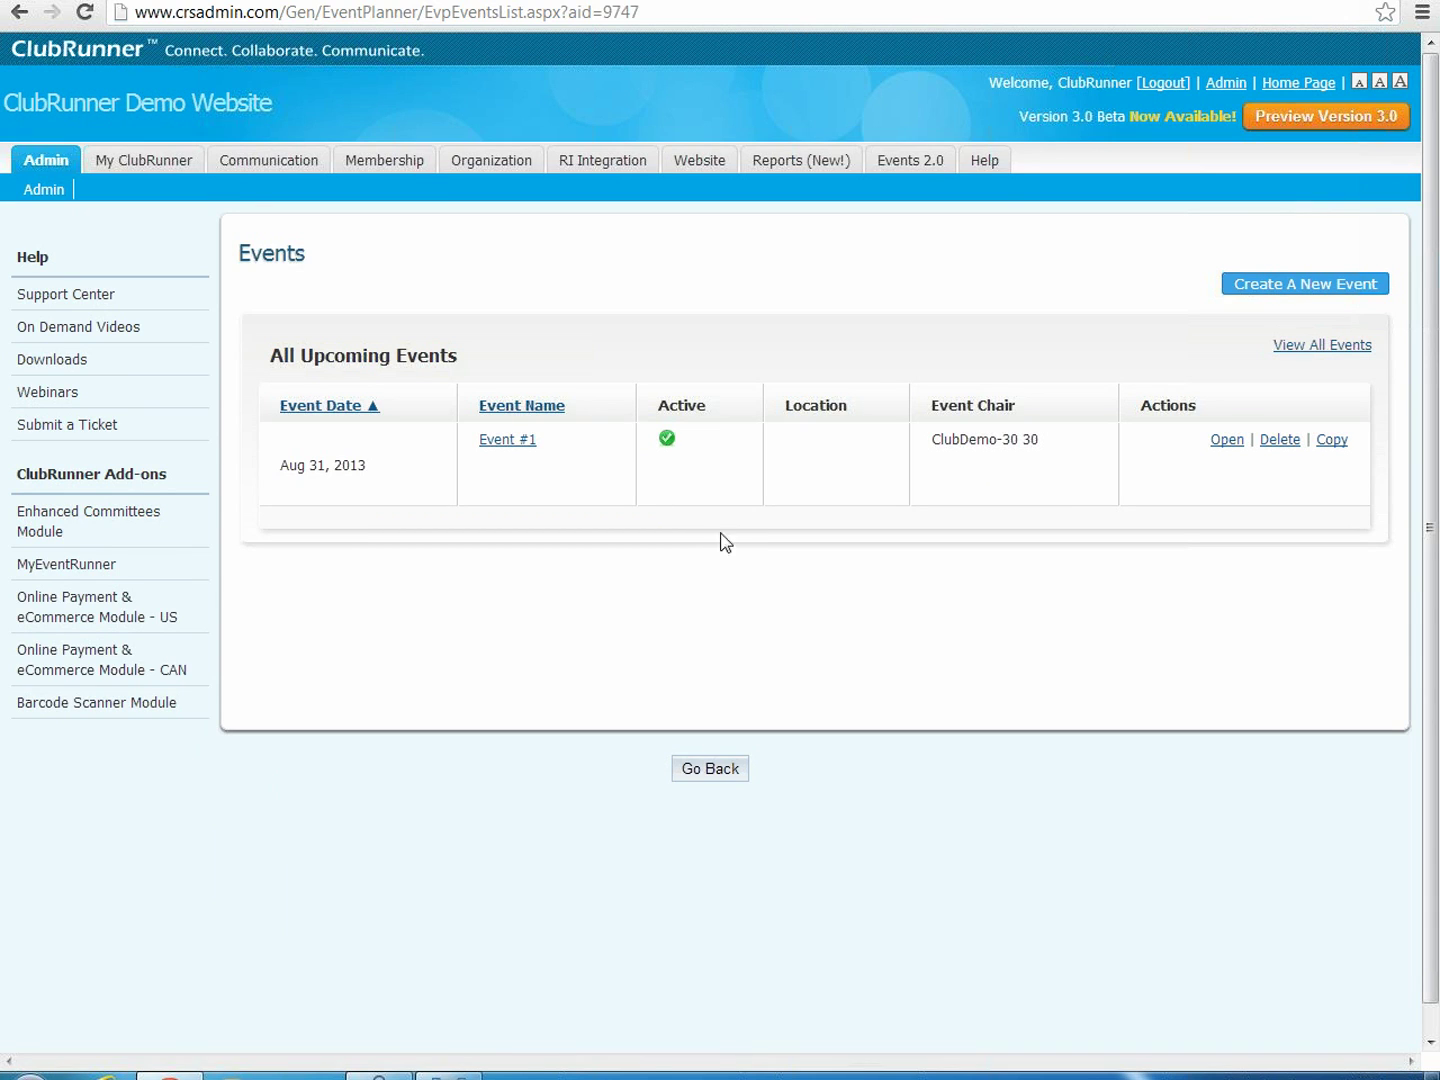
Step: Start a new event named Ribfest
left_click(1278, 289)
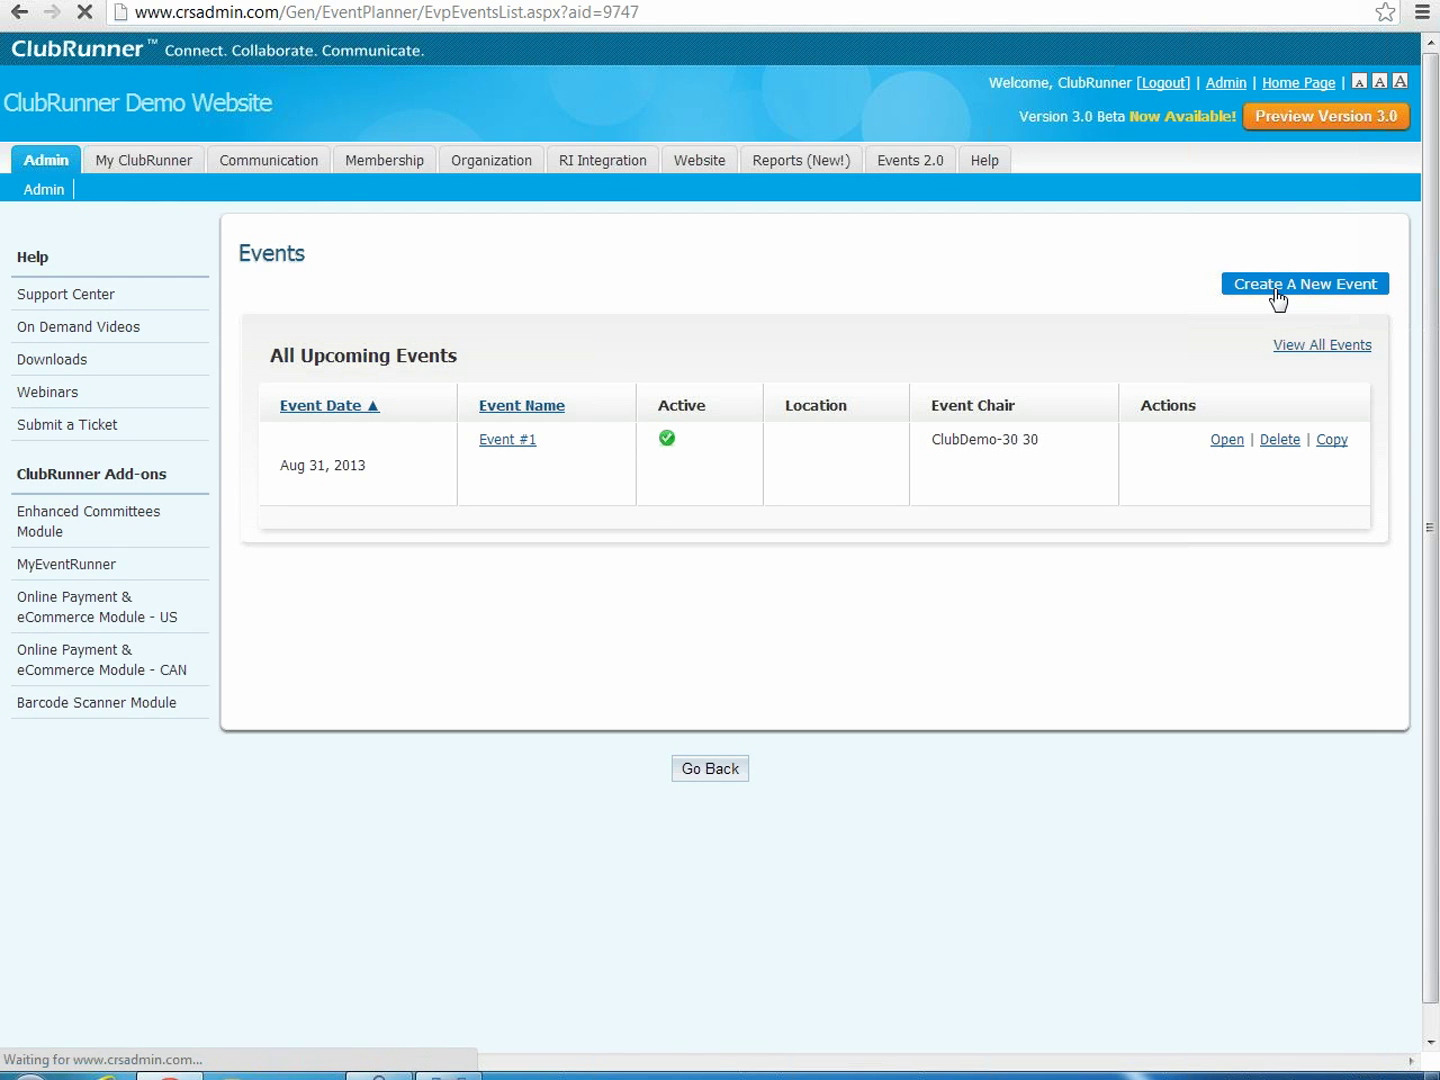
left_click(882, 372)
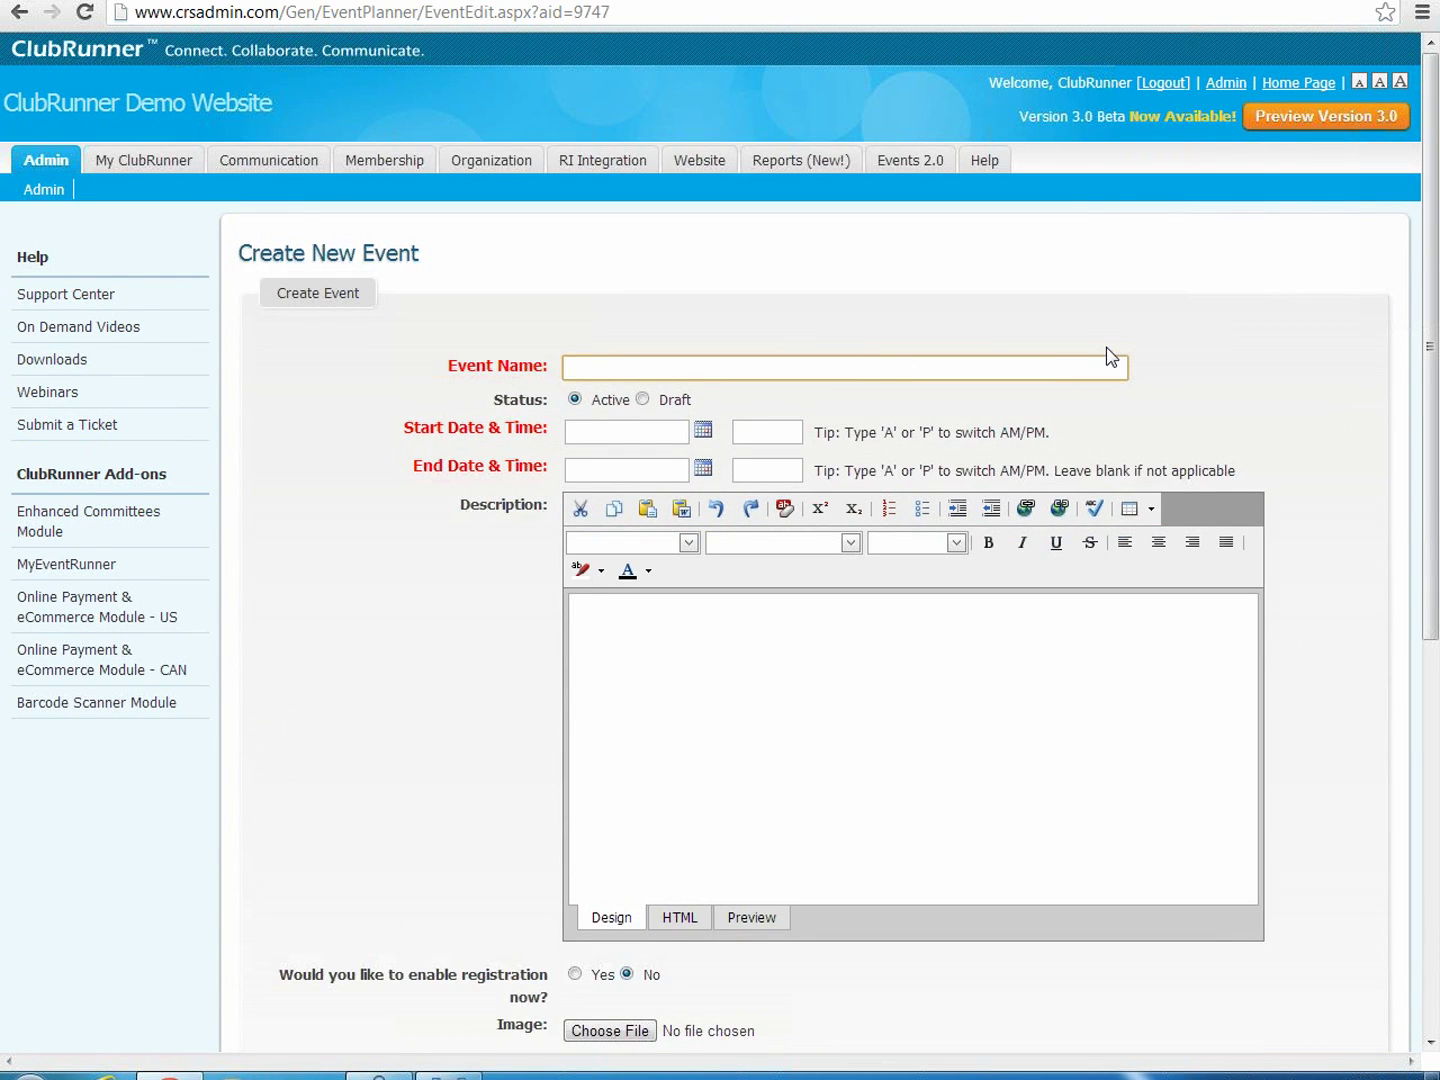
type("Ribfest")
key("Tab")
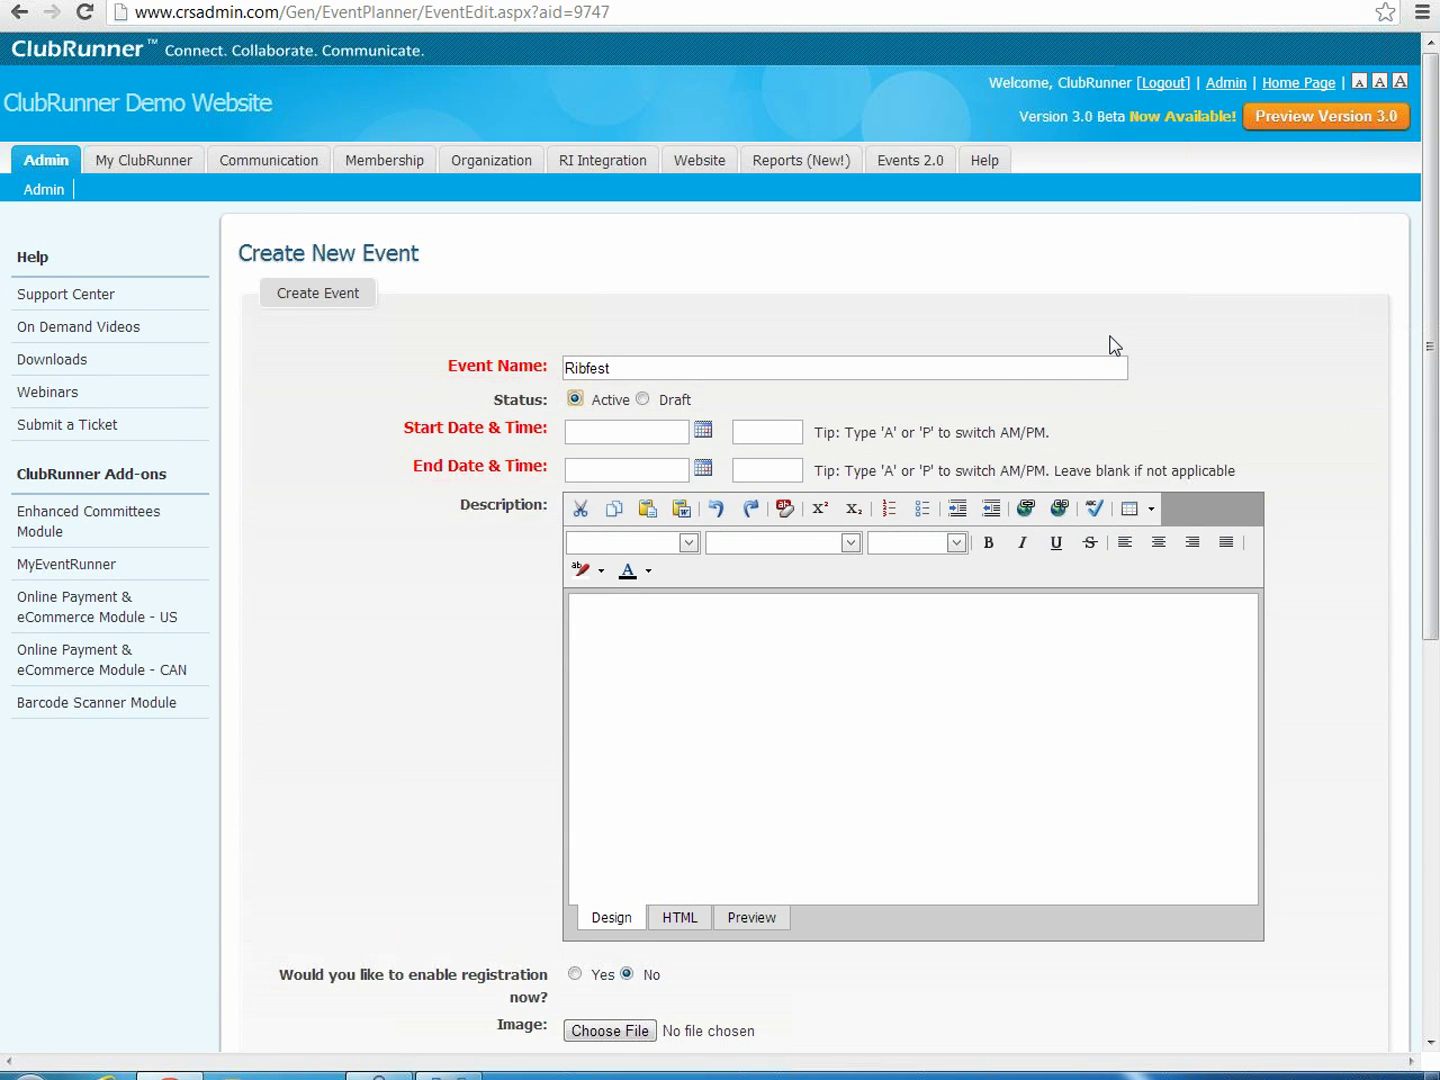
Step: Set Ribfest to run Aug 30, 2013 08:00 AM to Sep 01, 2013 11:00 PM
left_click(705, 437)
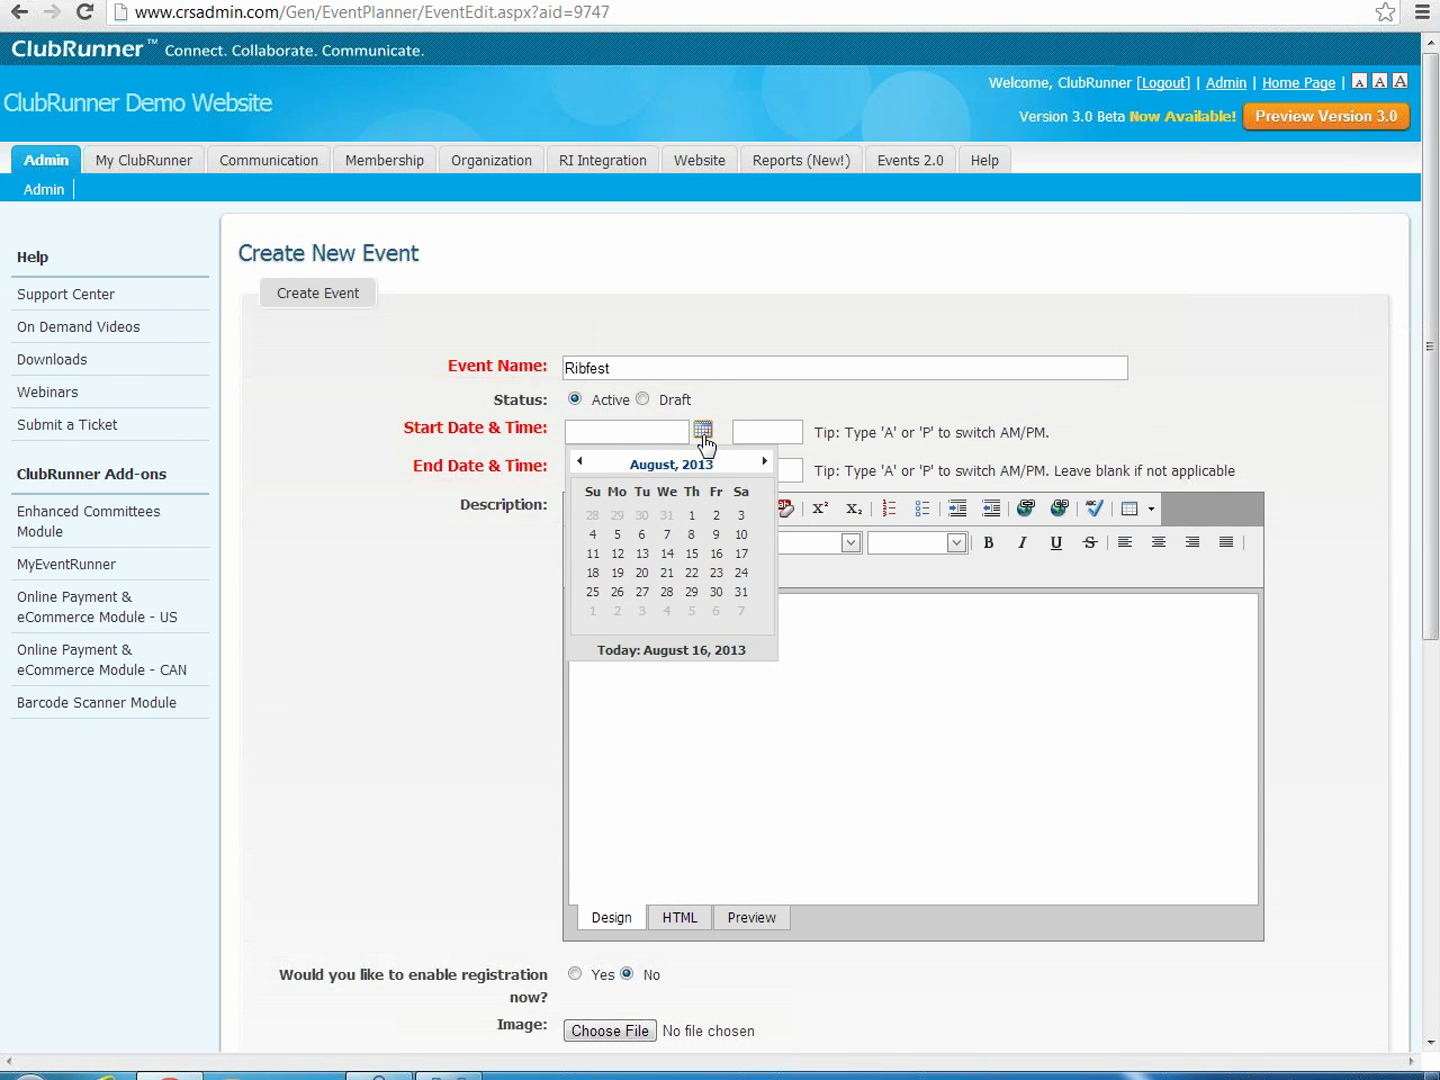
left_click(716, 592)
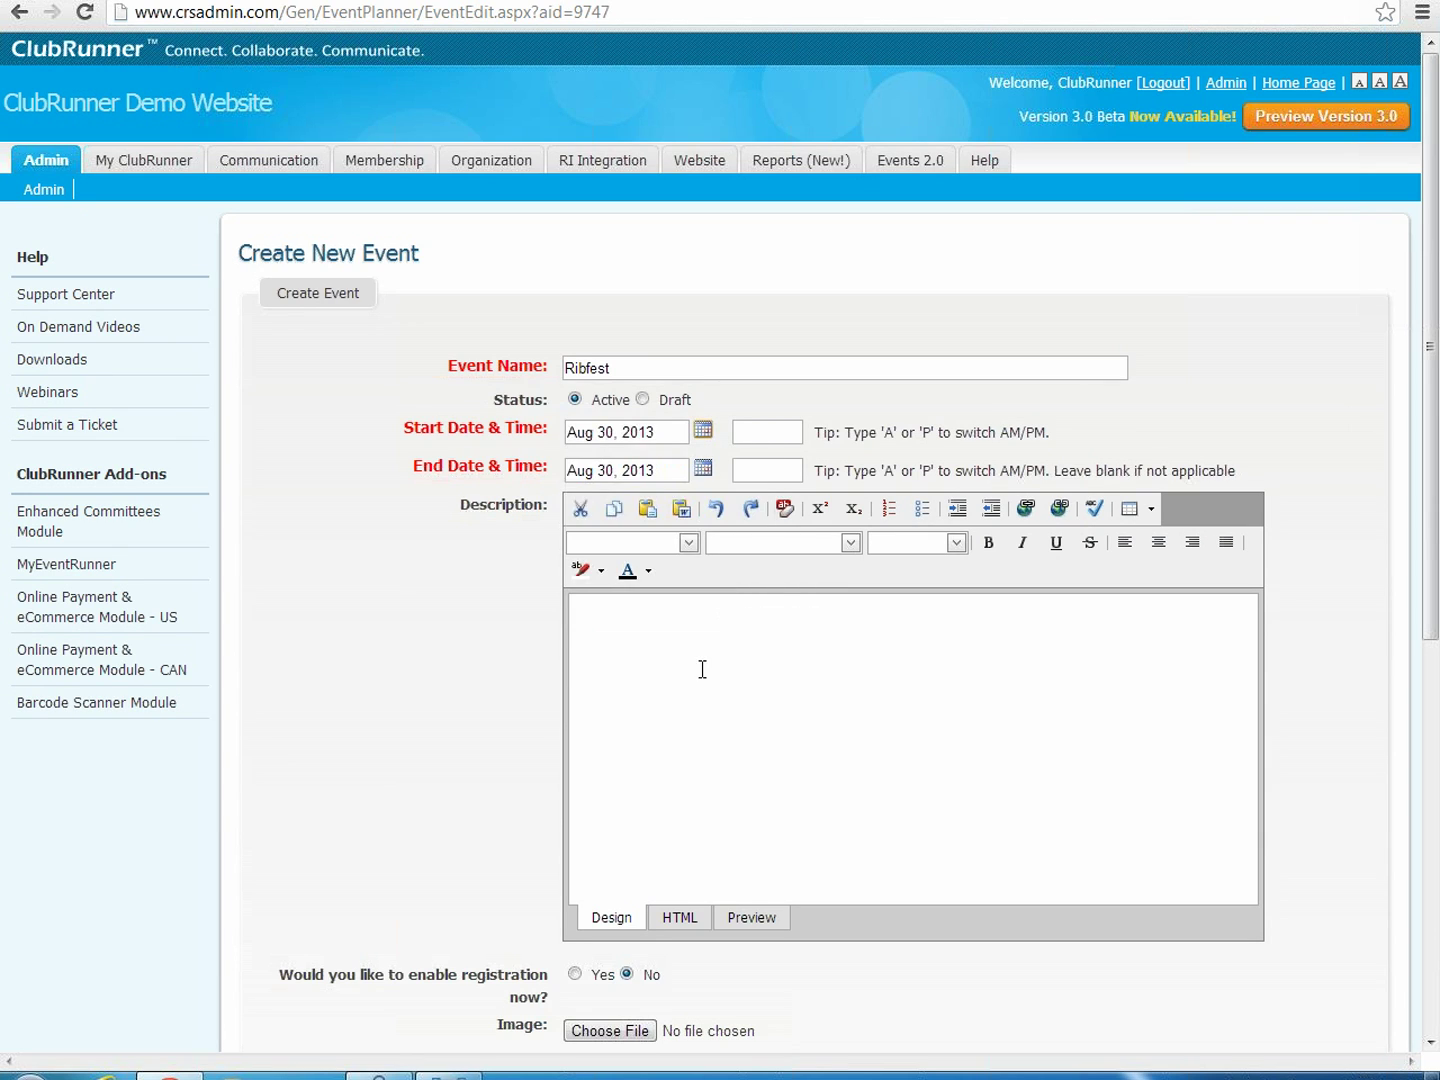
left_click(704, 470)
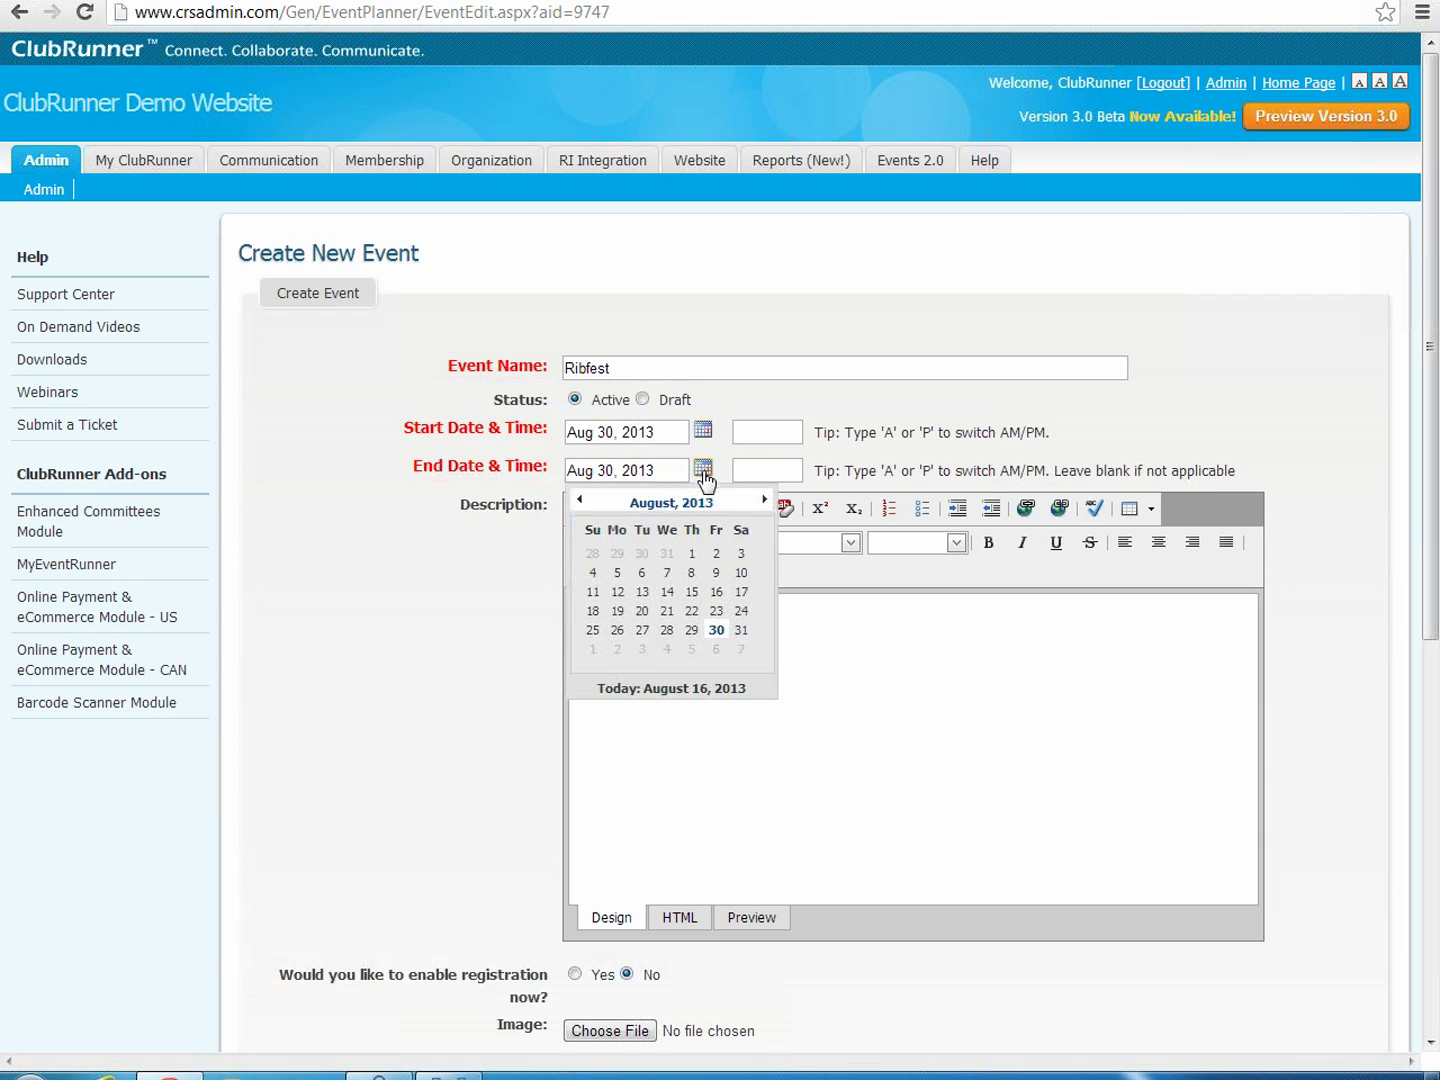
left_click(593, 650)
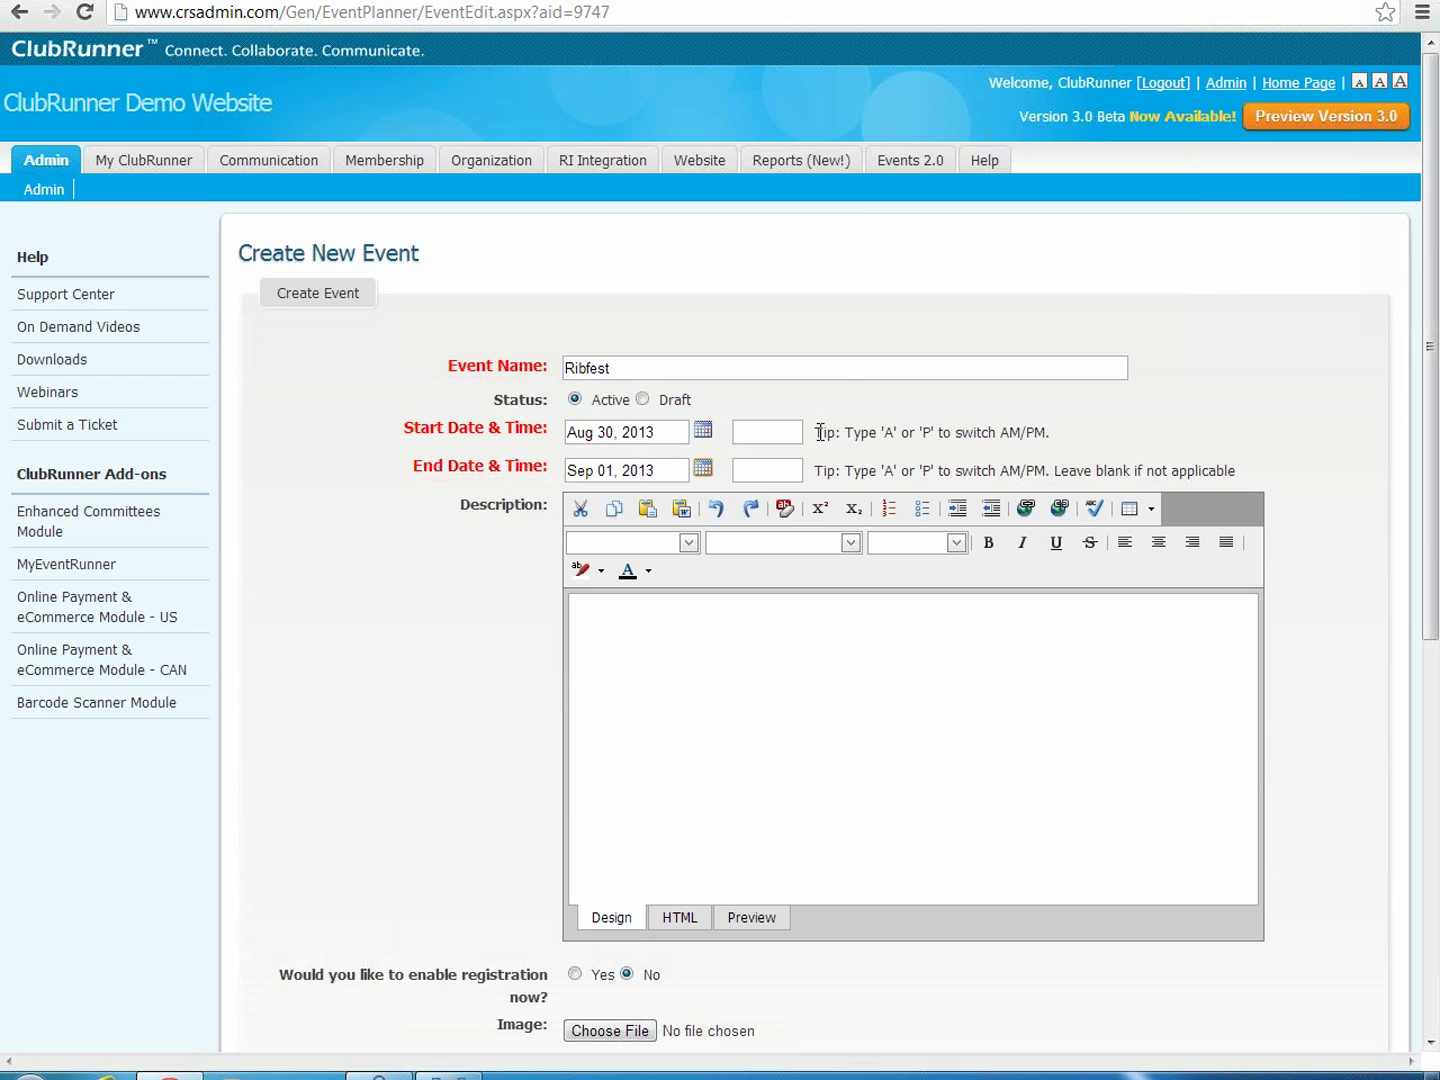
left_click(789, 438)
type("0800")
left_click(778, 466)
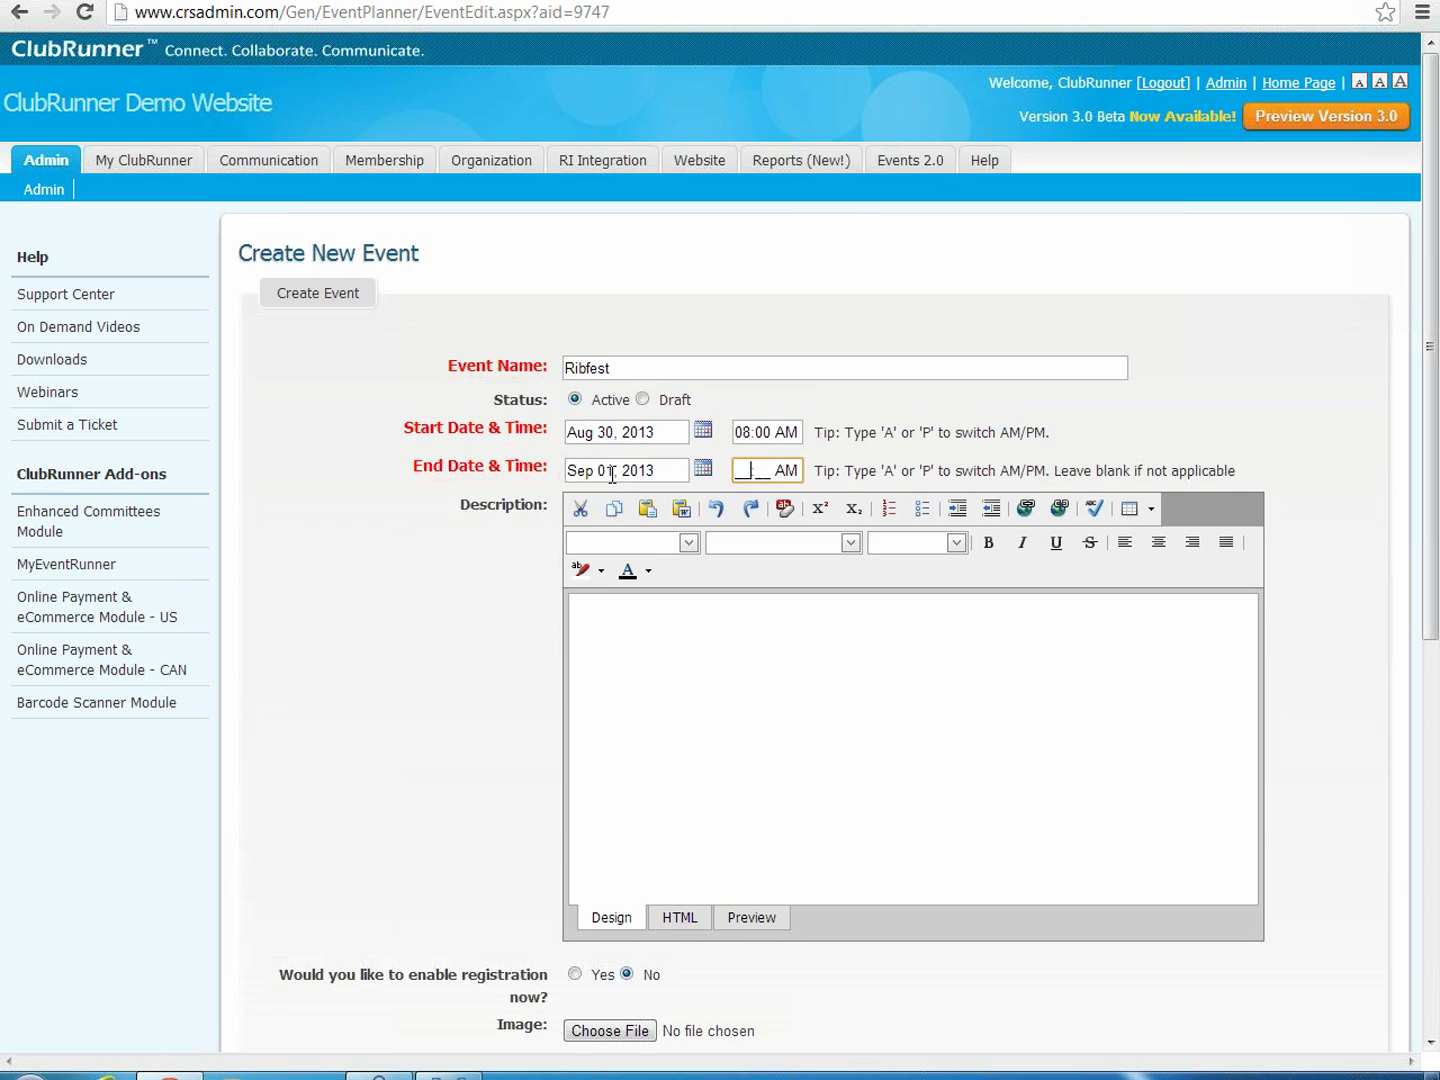
type("11:00 PM")
left_click(725, 655)
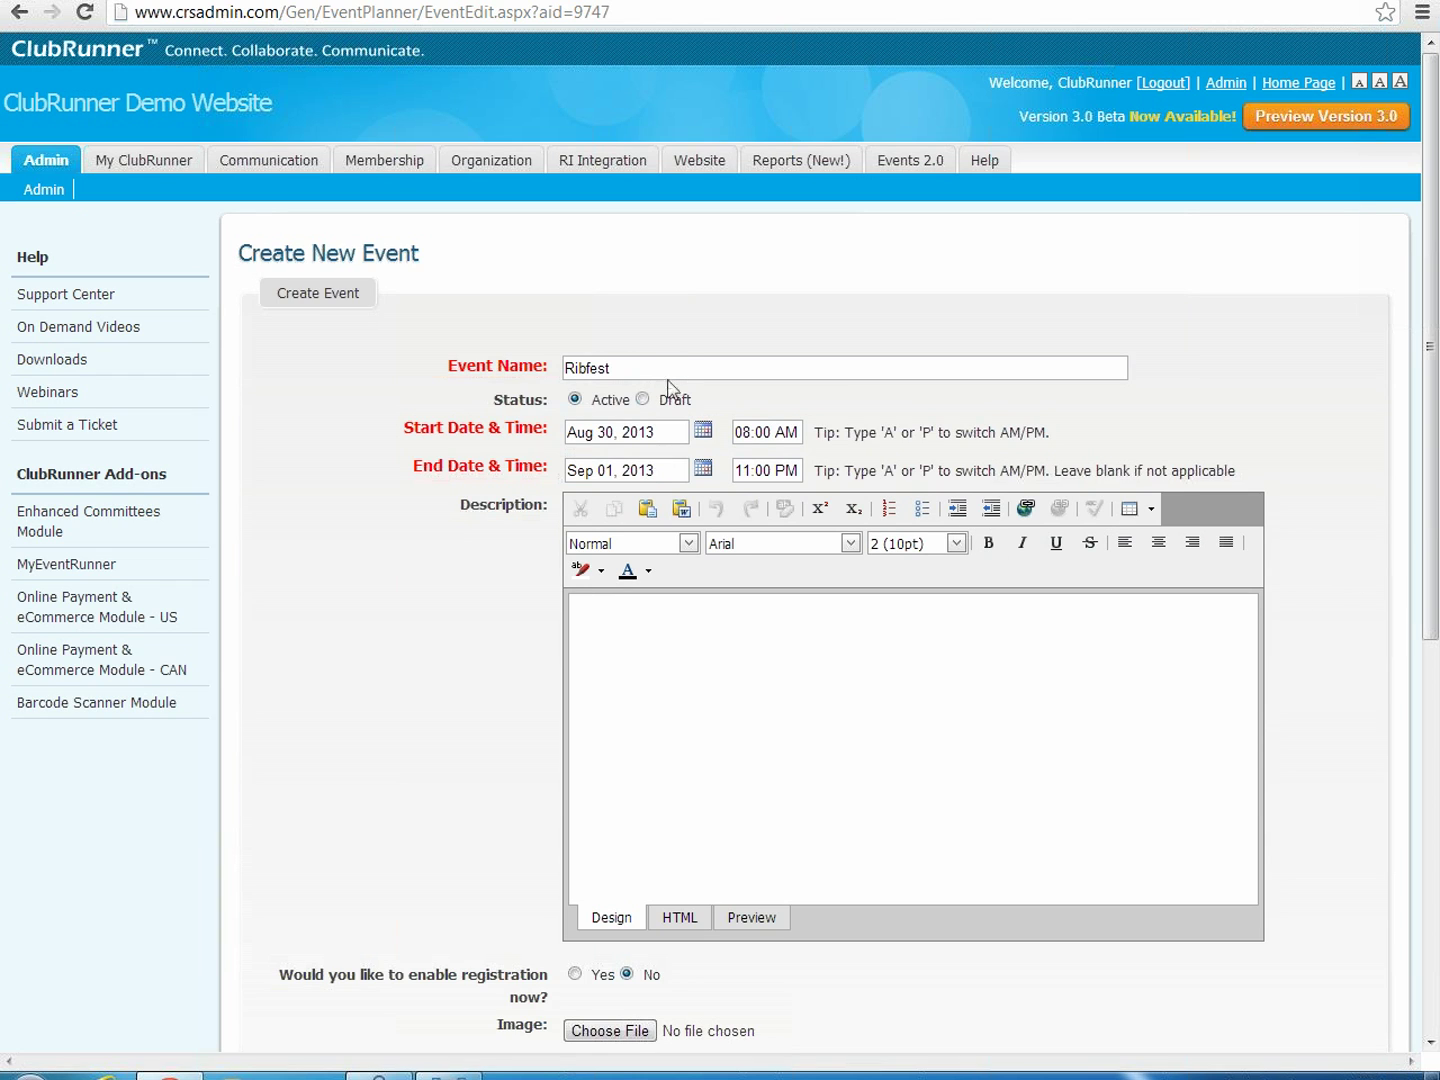
Step: Add the heading 'Ribfest on Aug 30-Sep 1, 2013' in bold, italic, underlined and centred
scroll(800, 455, "down", 3)
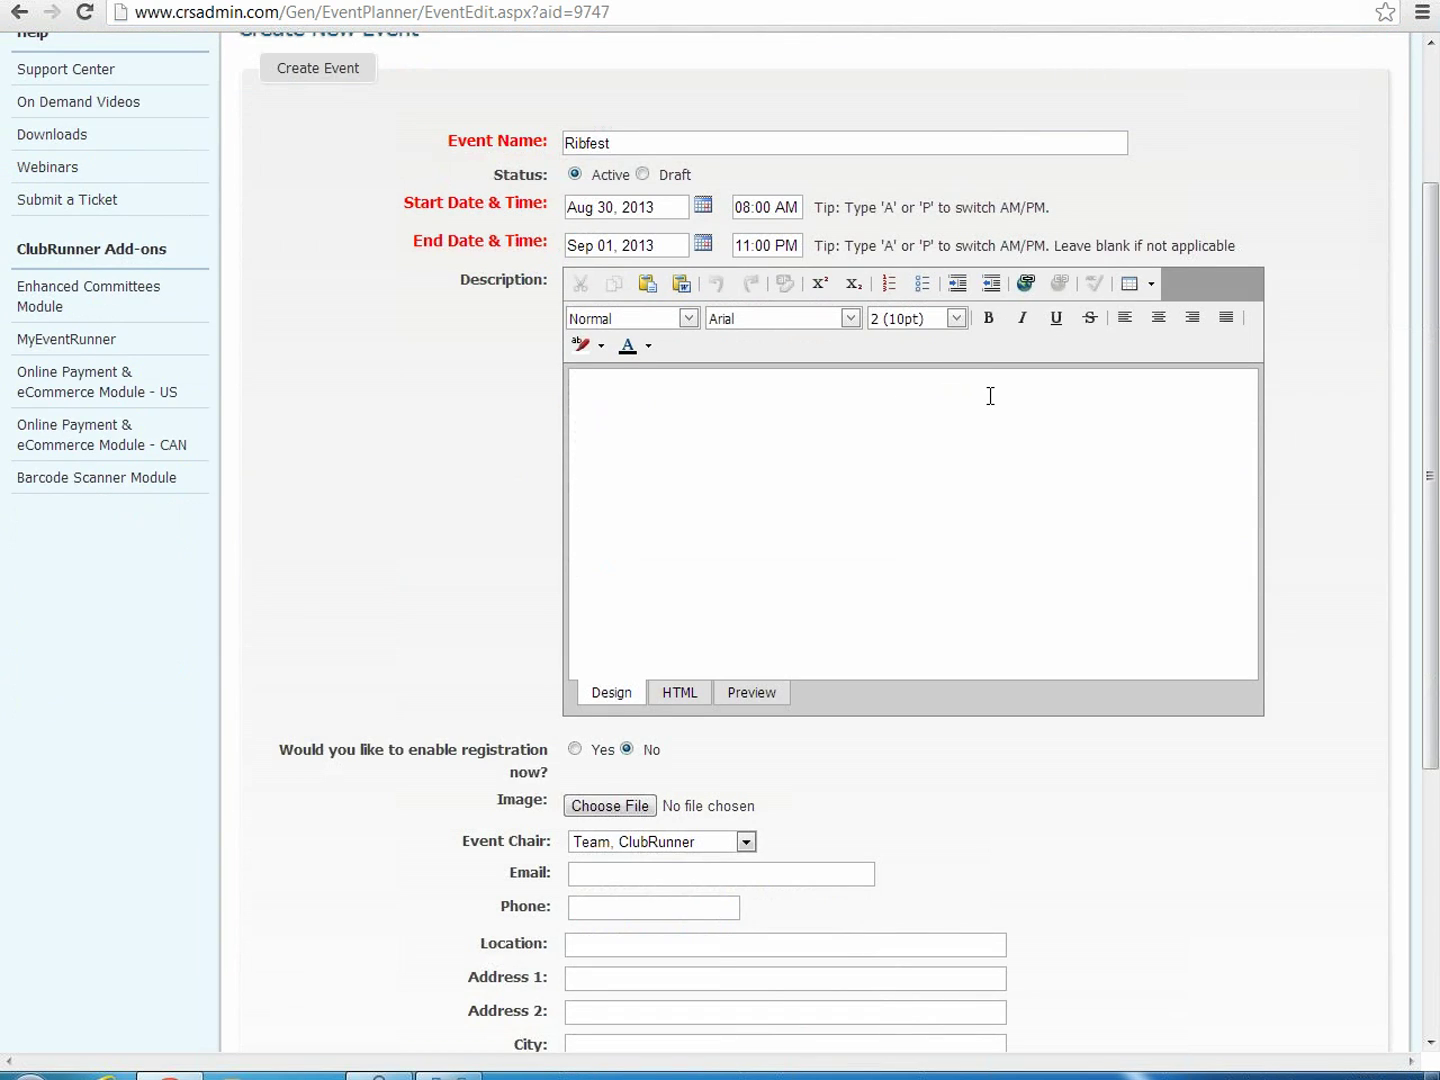
type("Ribfest on Aug 30-Sep")
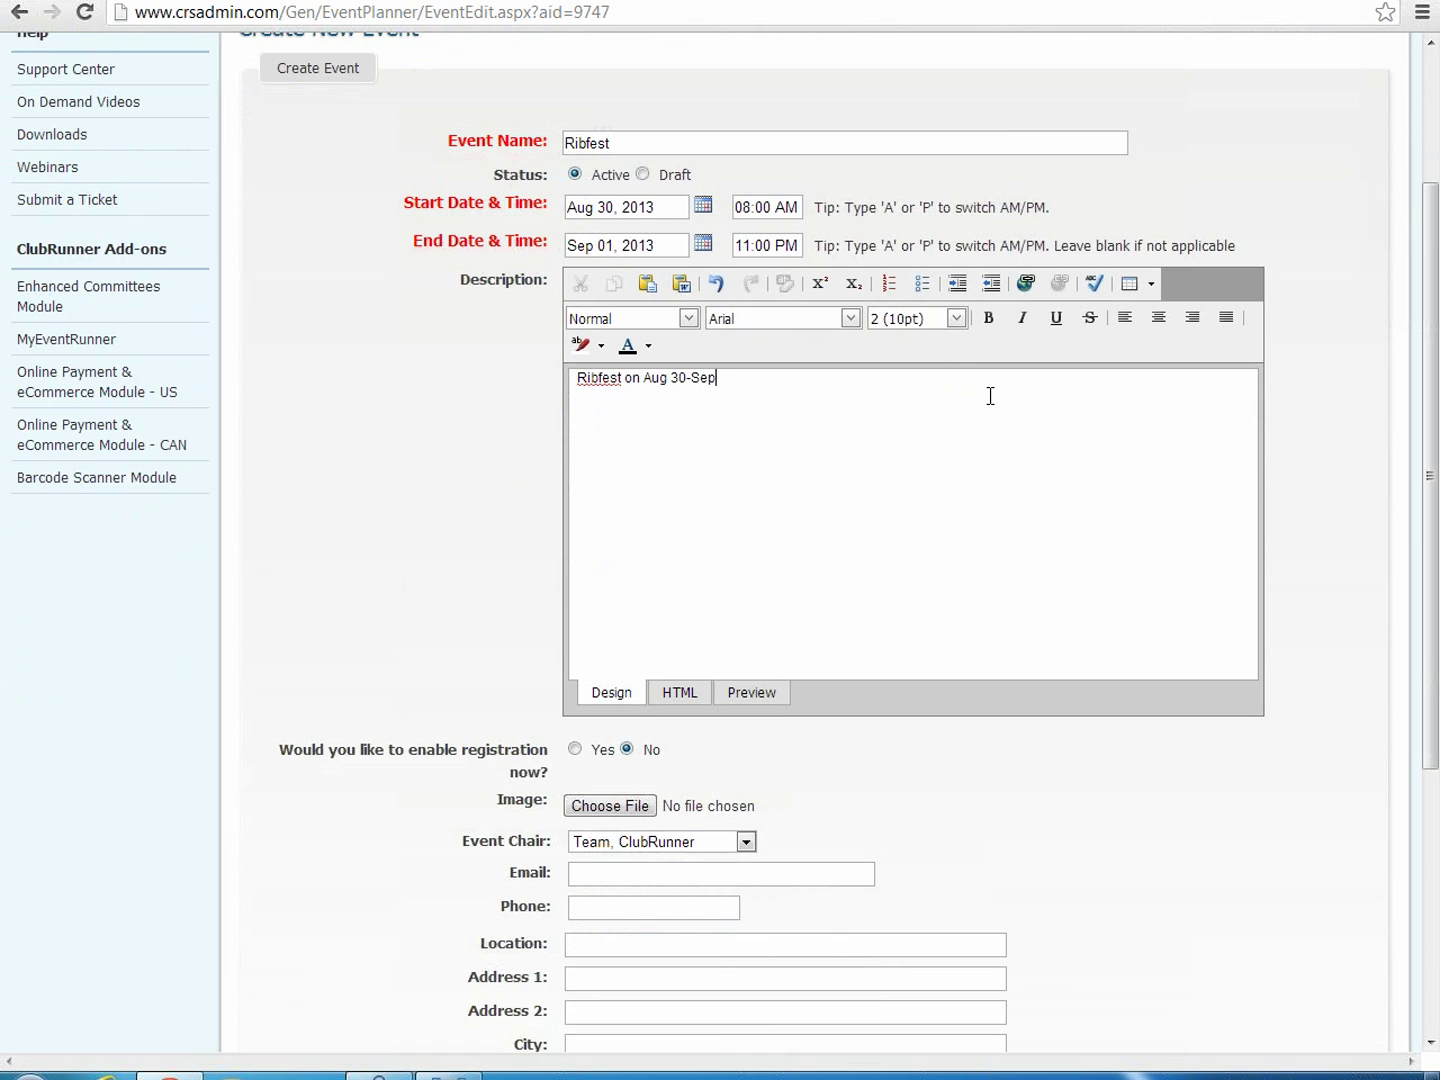
type(" 1, 2013")
left_click_drag(794, 378, 538, 380)
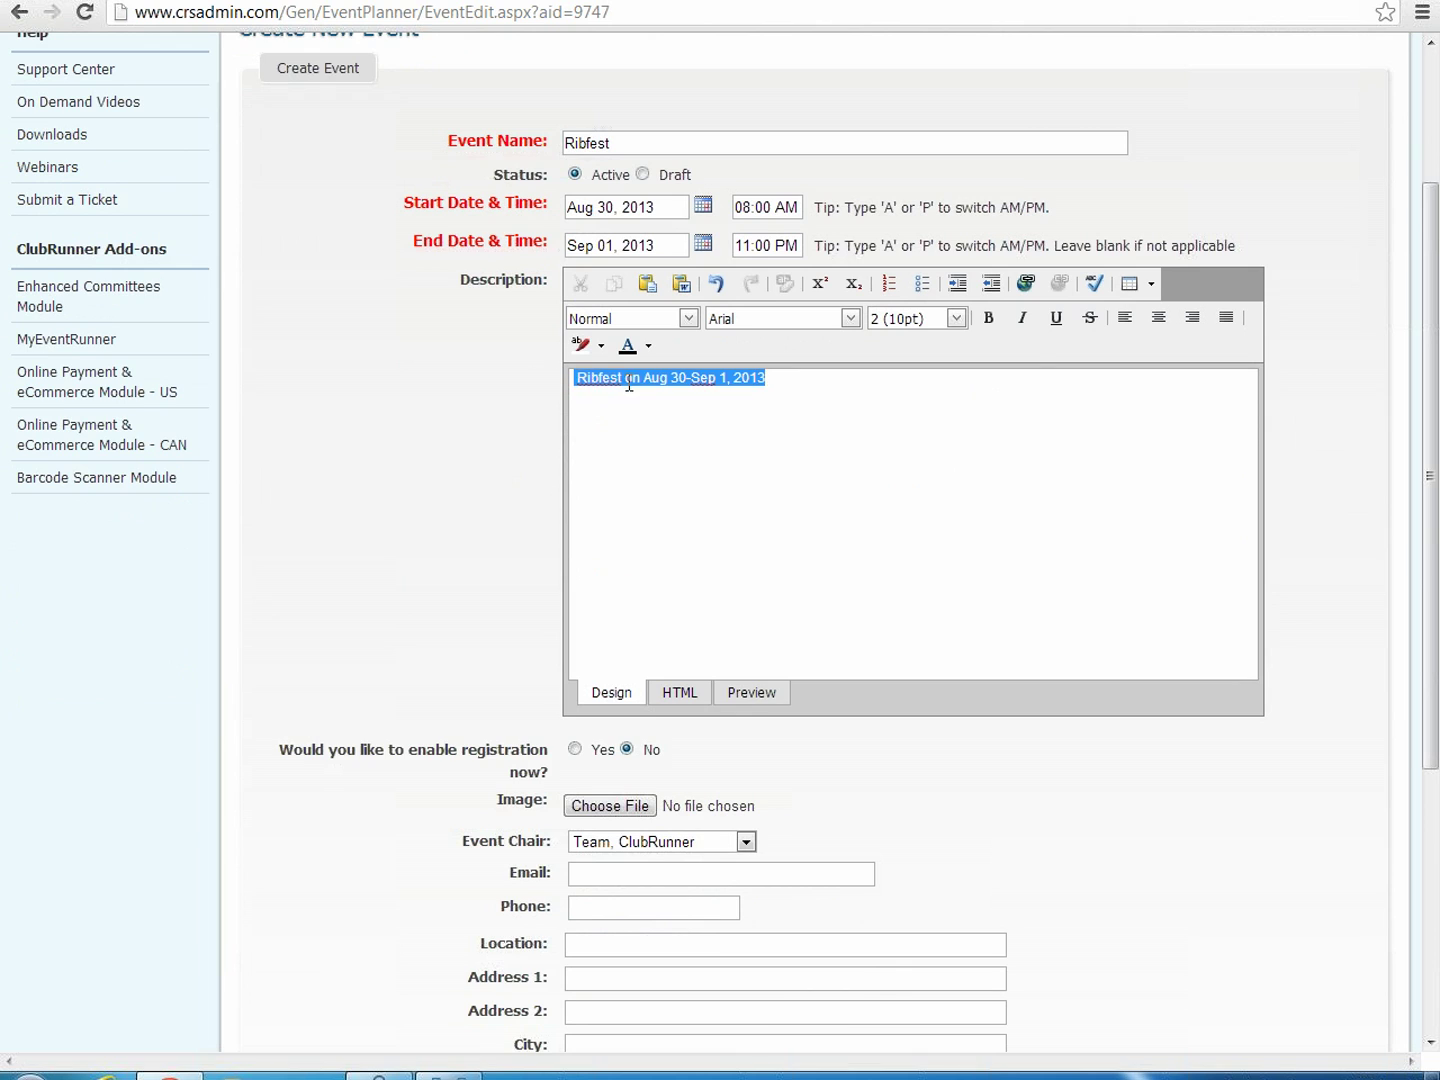
left_click(994, 326)
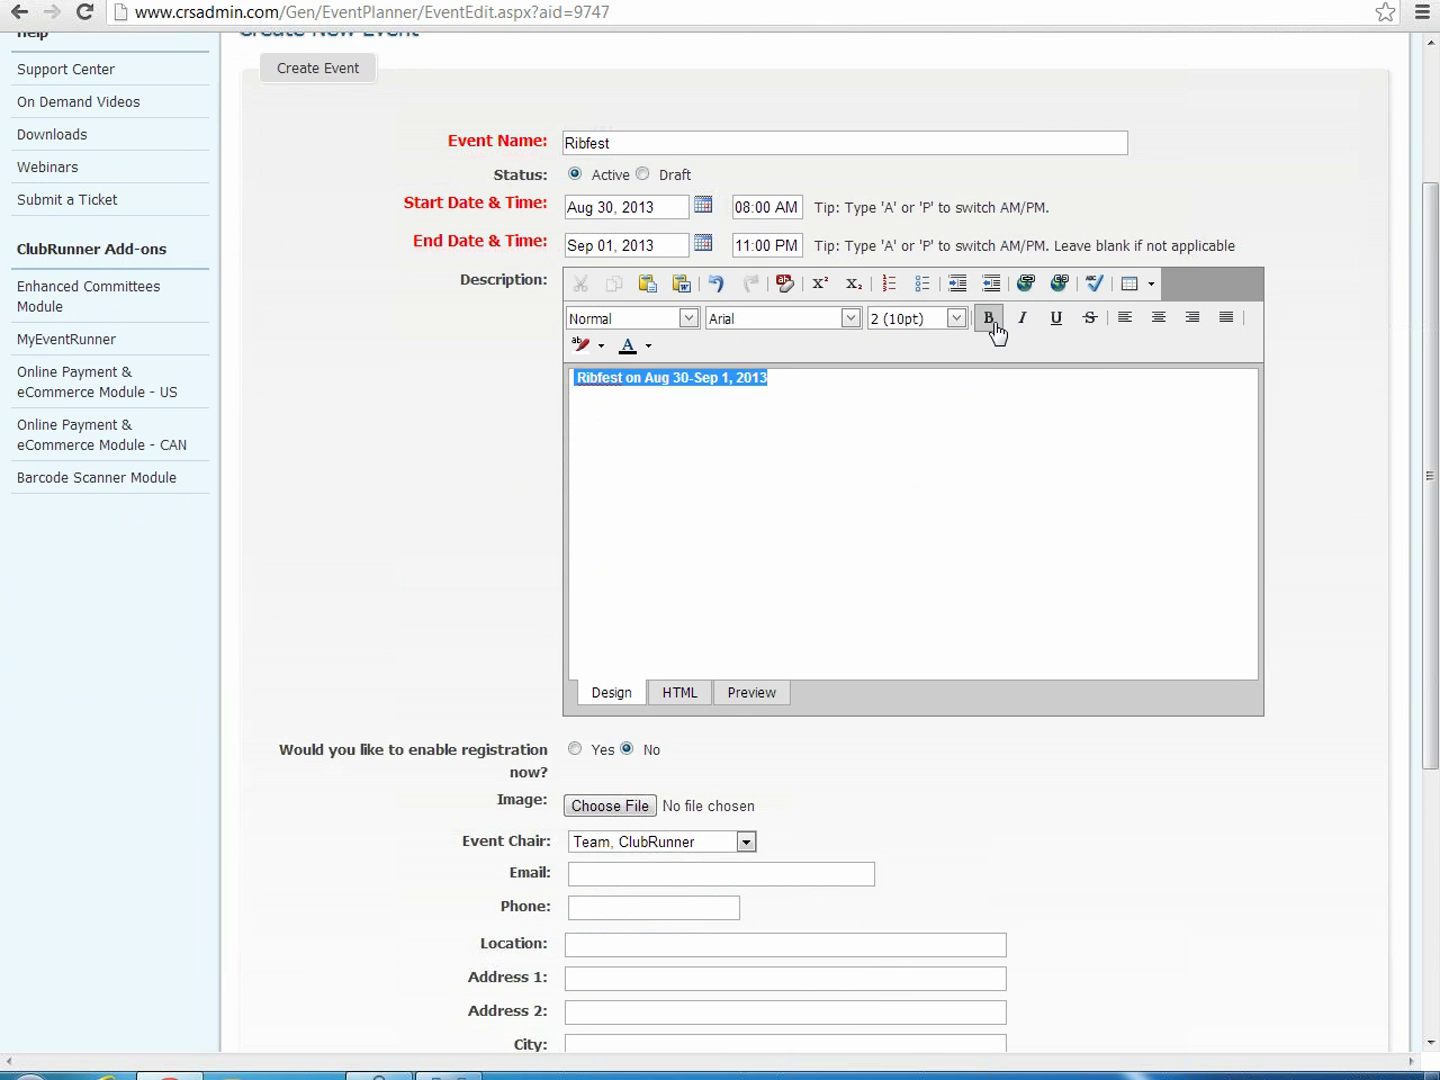
left_click(1021, 330)
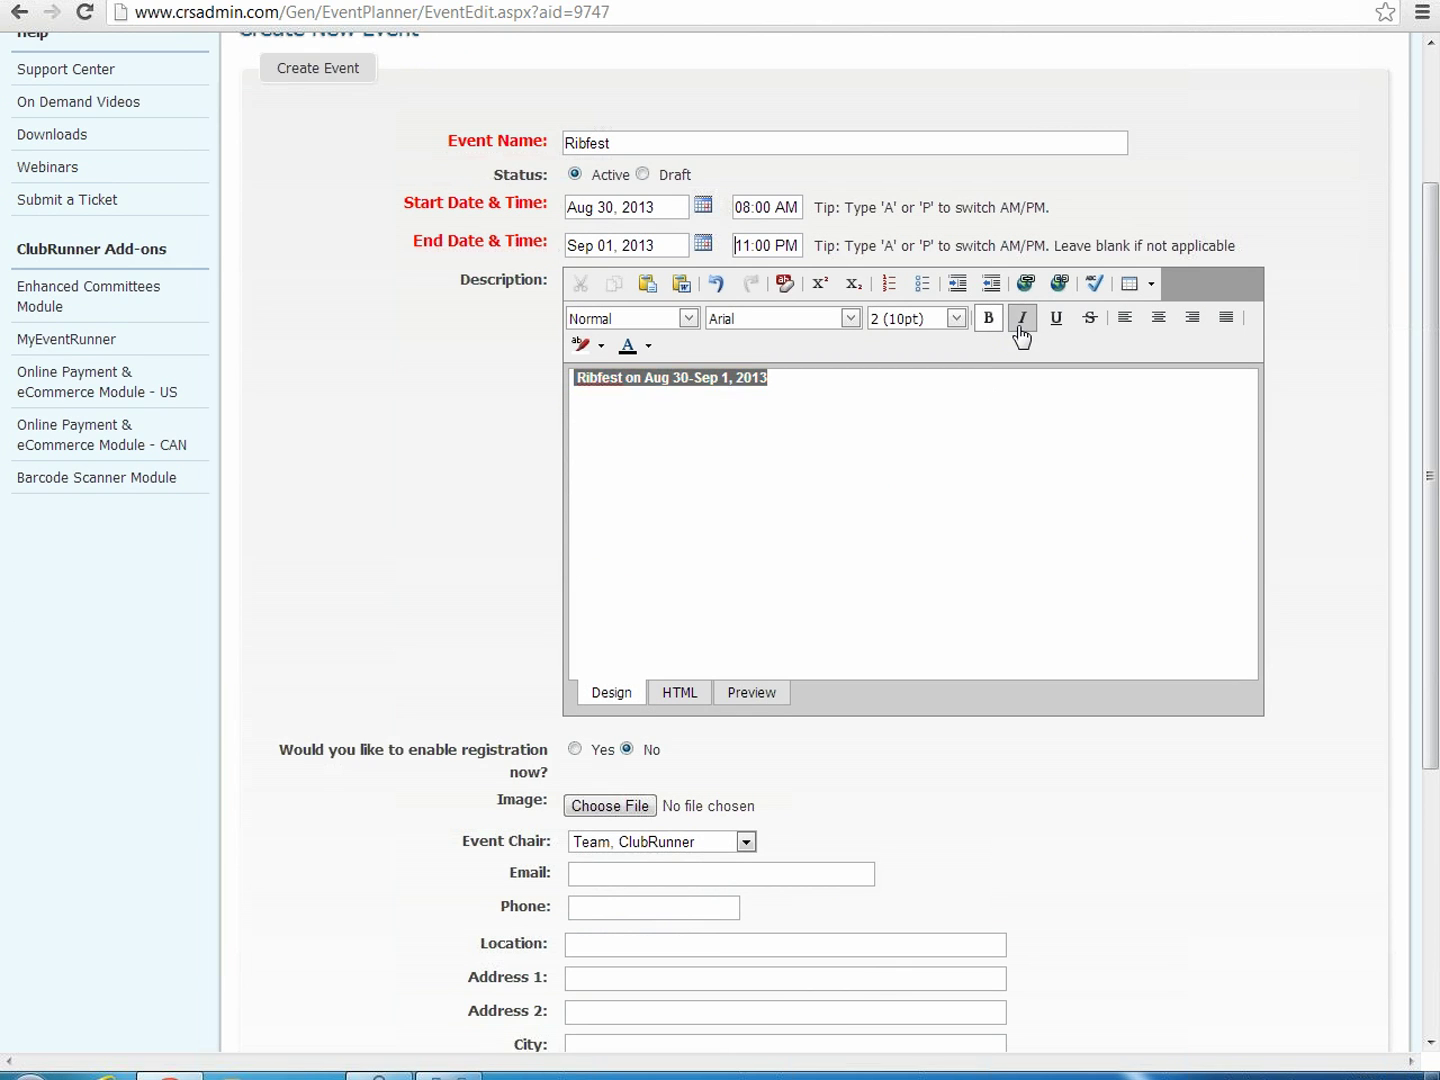
left_click(1058, 327)
left_click(1158, 318)
left_click(1142, 406)
Step: Add a plain centred second line 'Come join us!' and check it in Preview
key("Return")
type("fdsjjkfdjskjf")
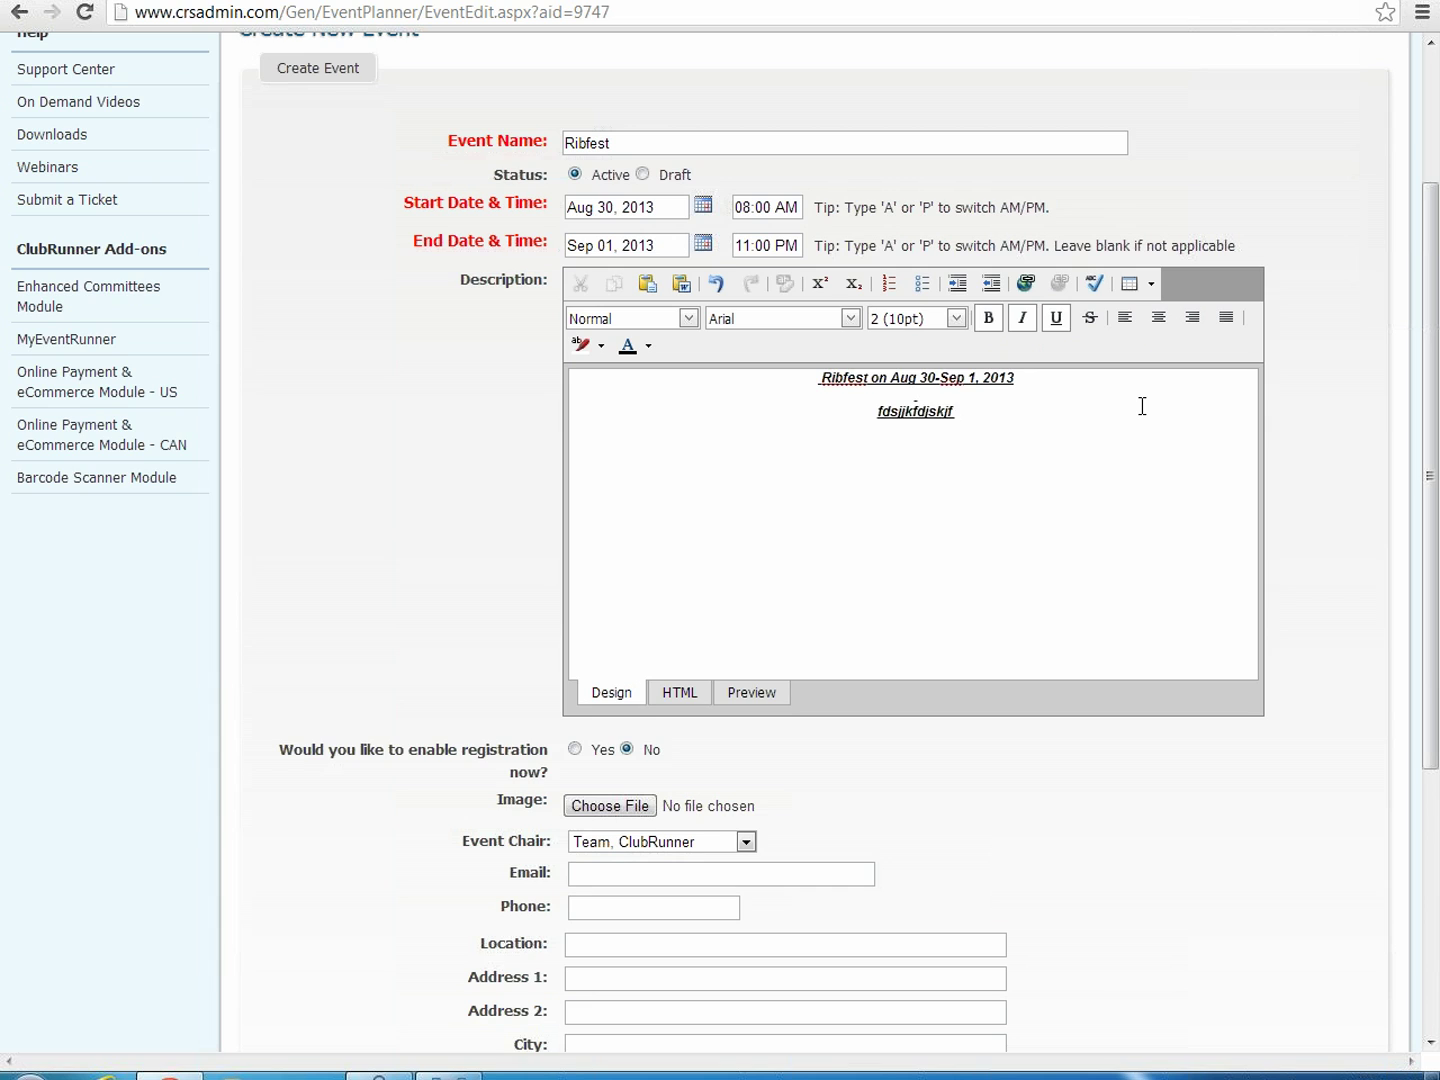
key("shift+Home")
left_click(988, 318)
left_click(1033, 320)
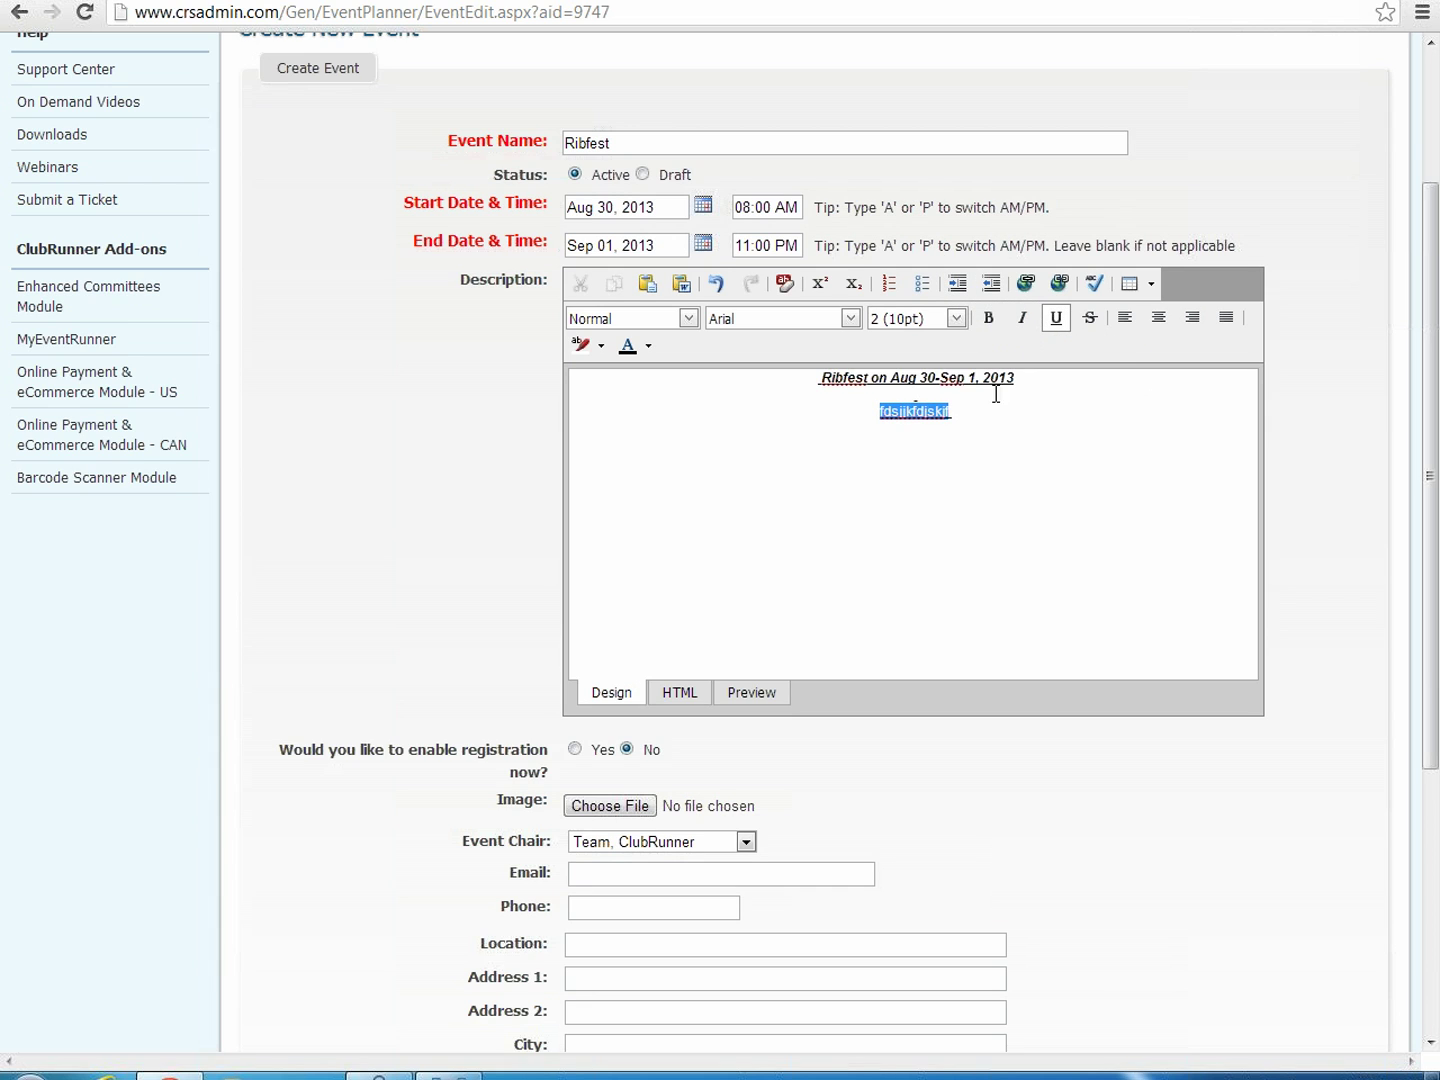
left_click_drag(967, 411, 885, 418)
type("Come join us")
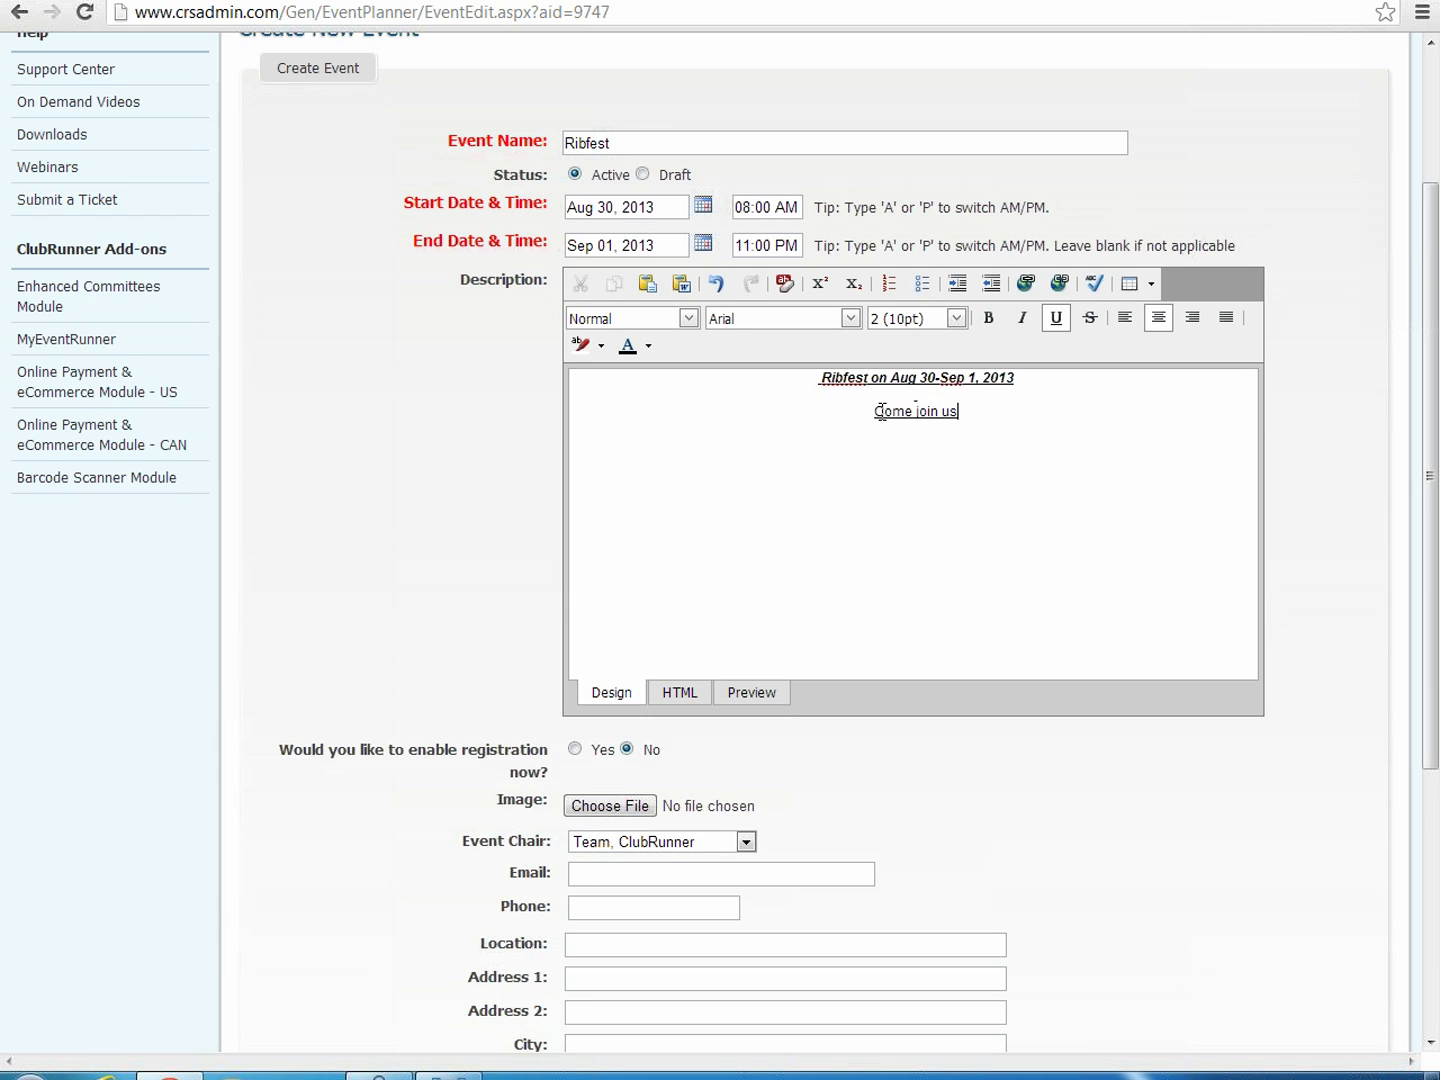
left_click_drag(881, 412, 960, 412)
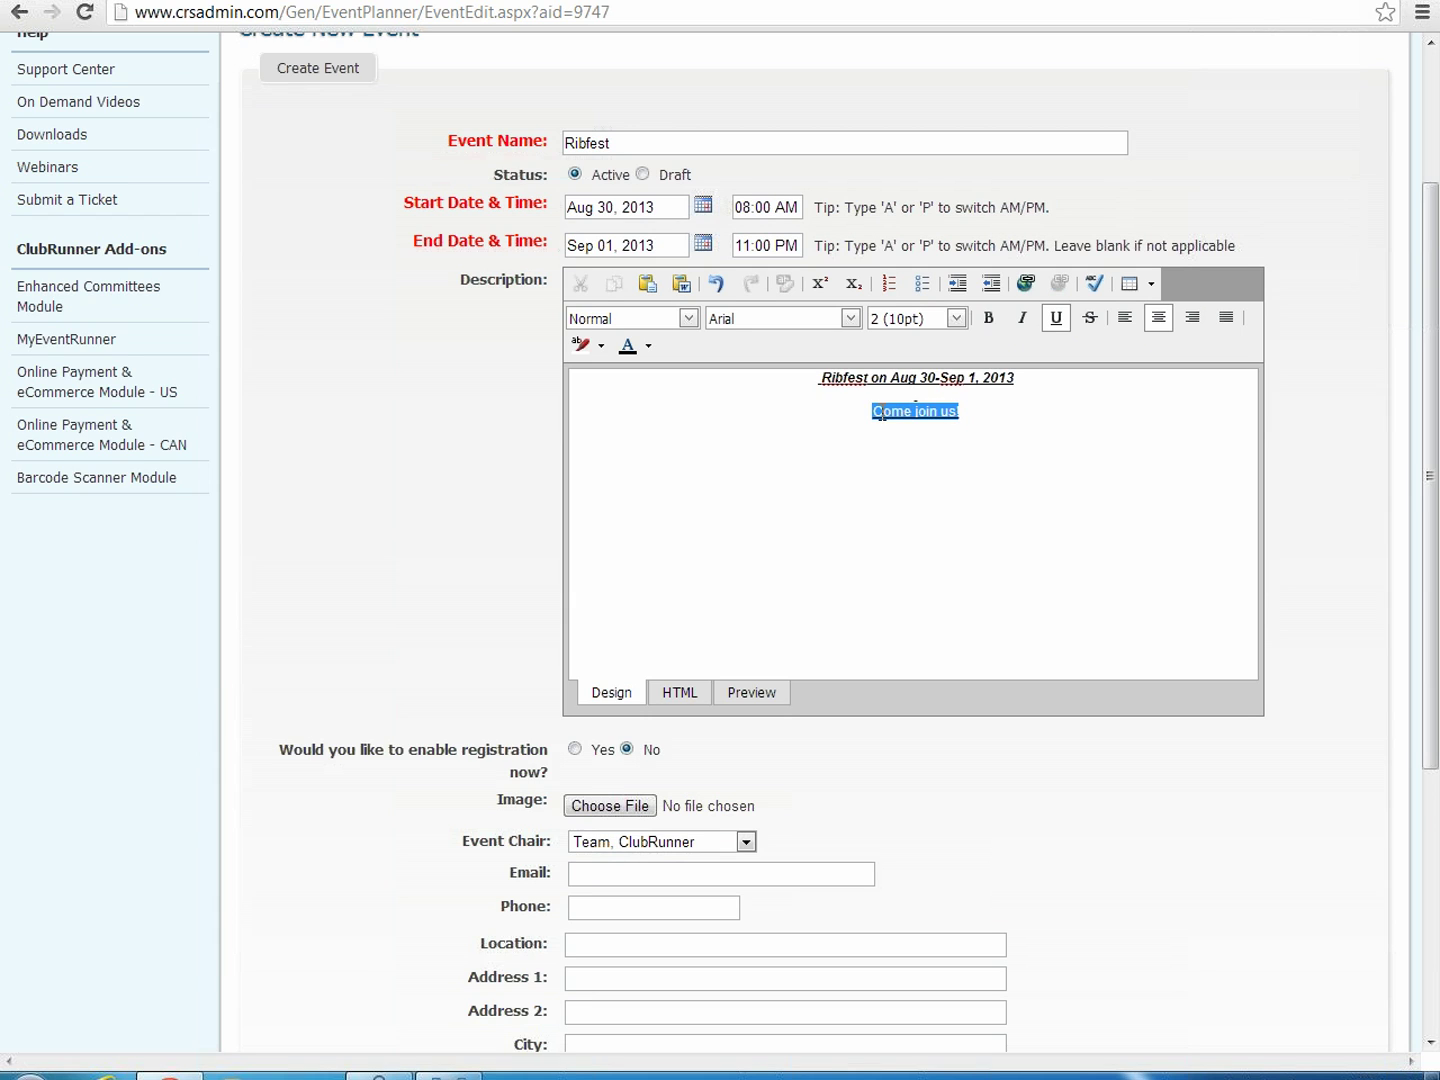
left_click(1003, 546)
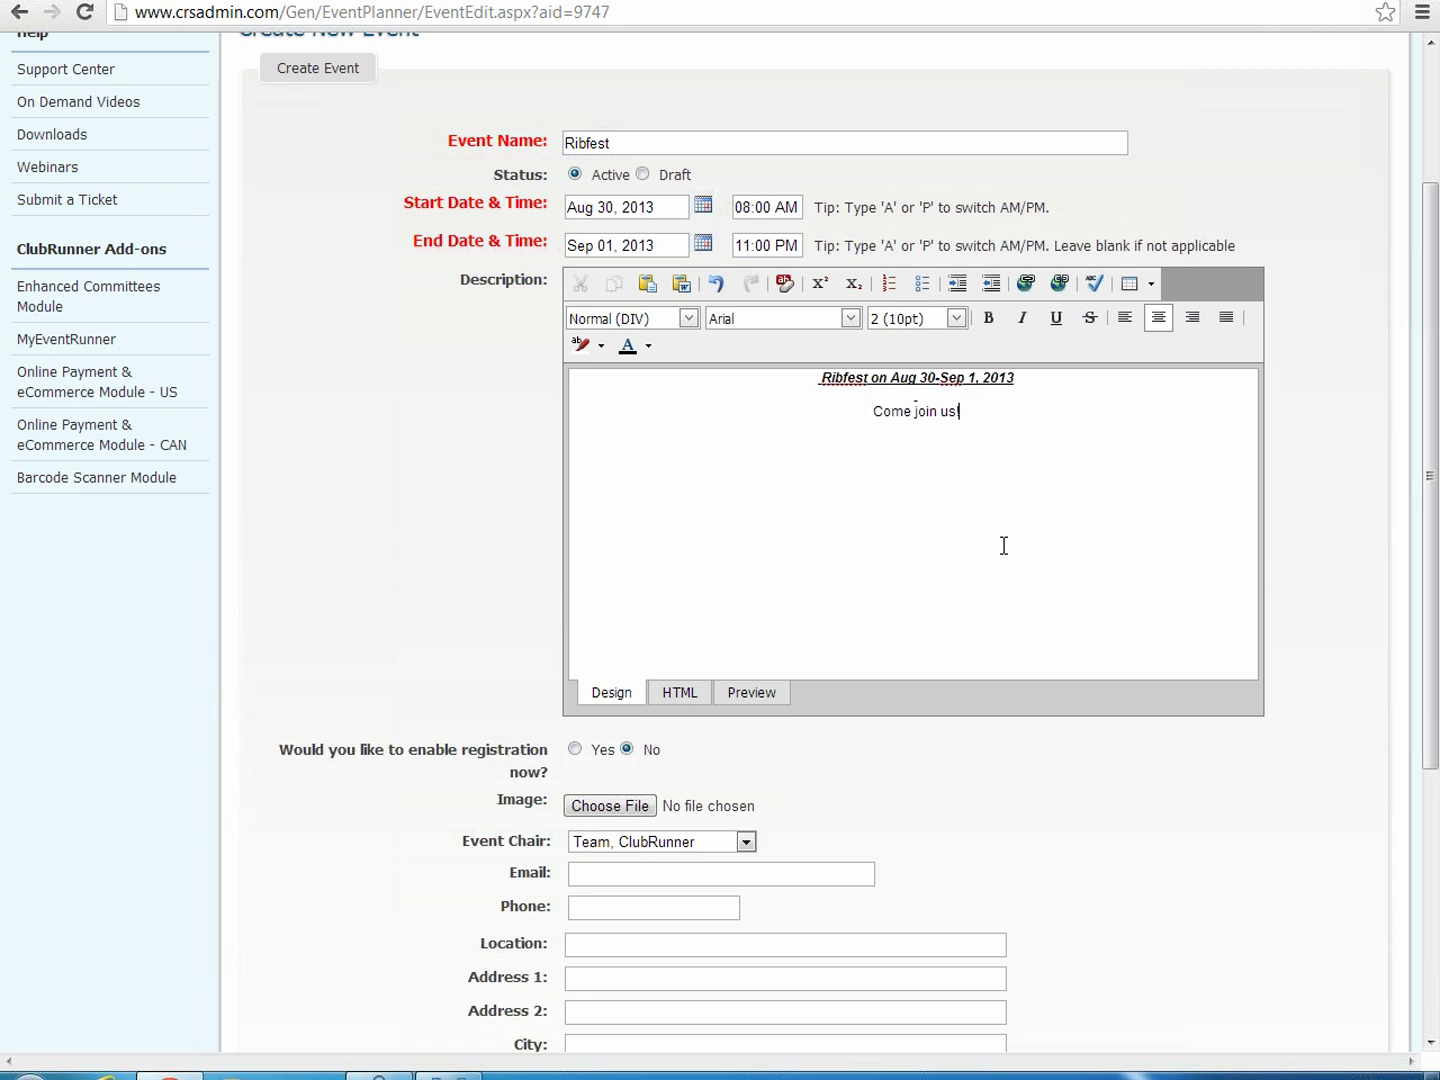
type("!")
left_click(764, 706)
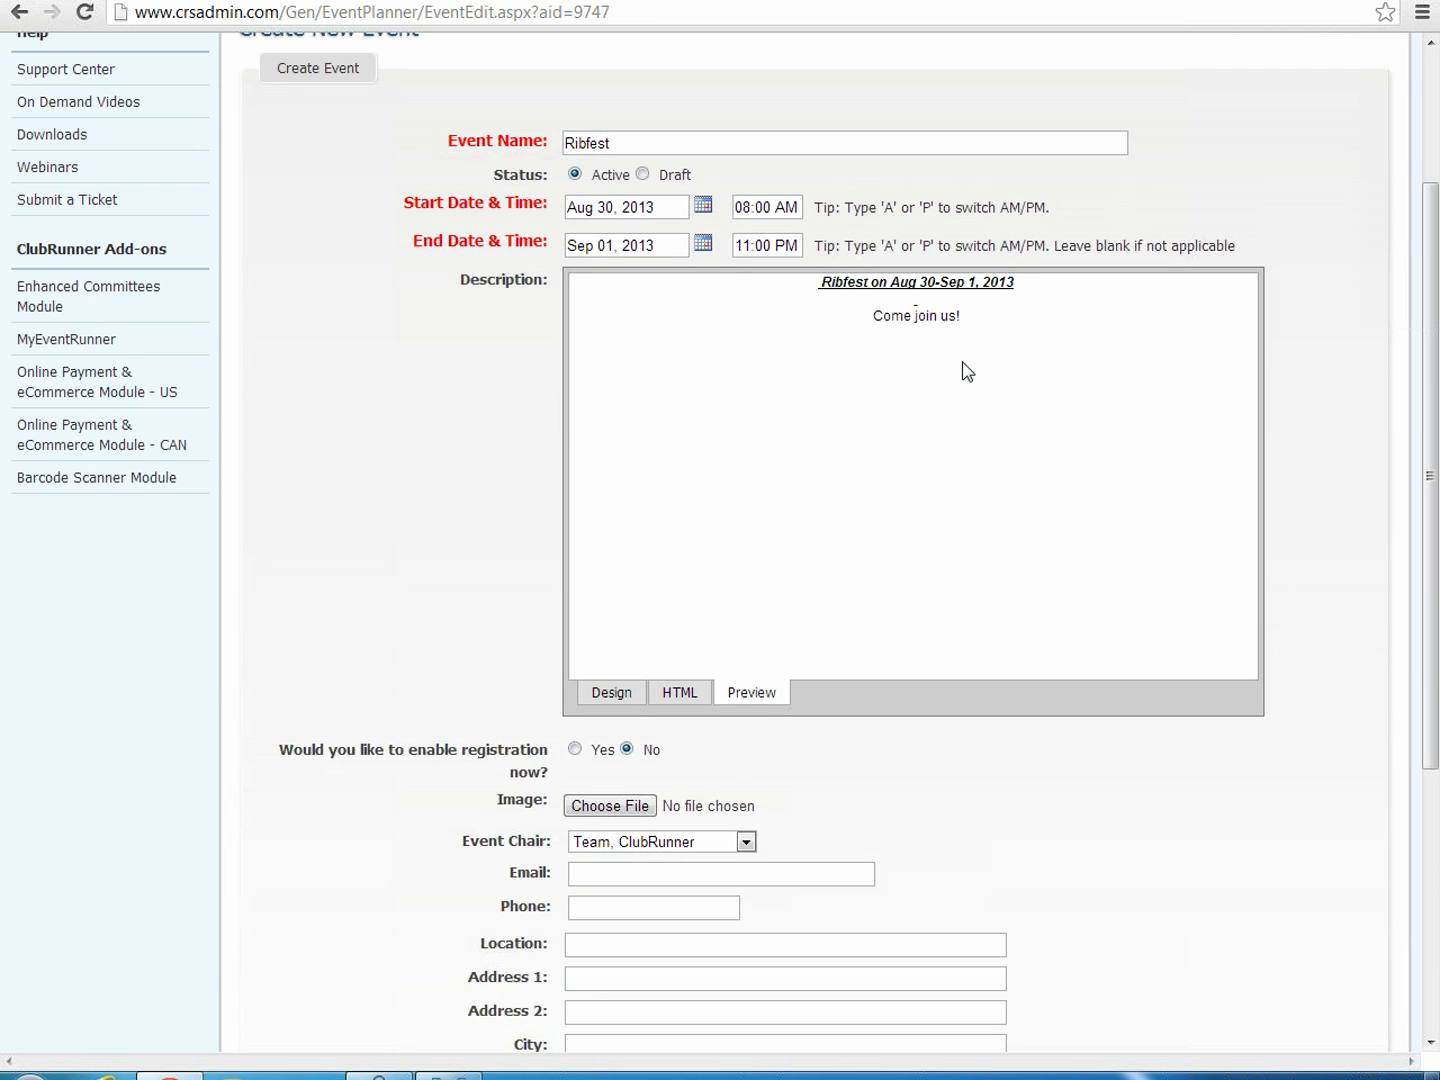
left_click(607, 691)
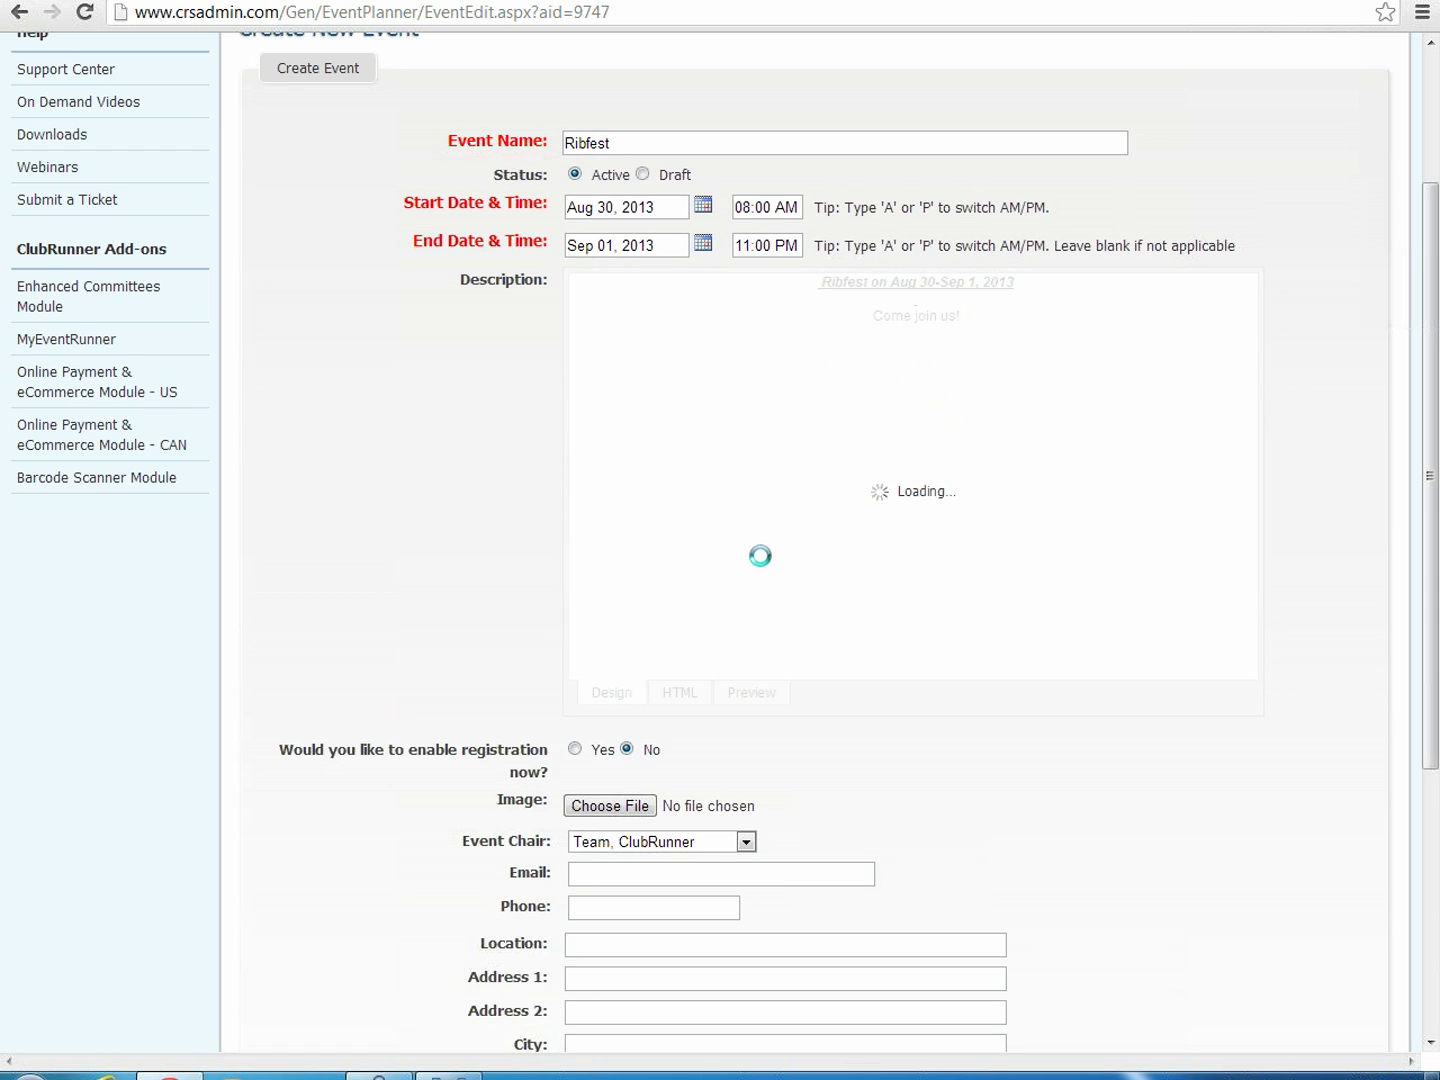
Step: Enable registration and choose Tulips.jpg as the event image
scroll(485, 546, "down", 3)
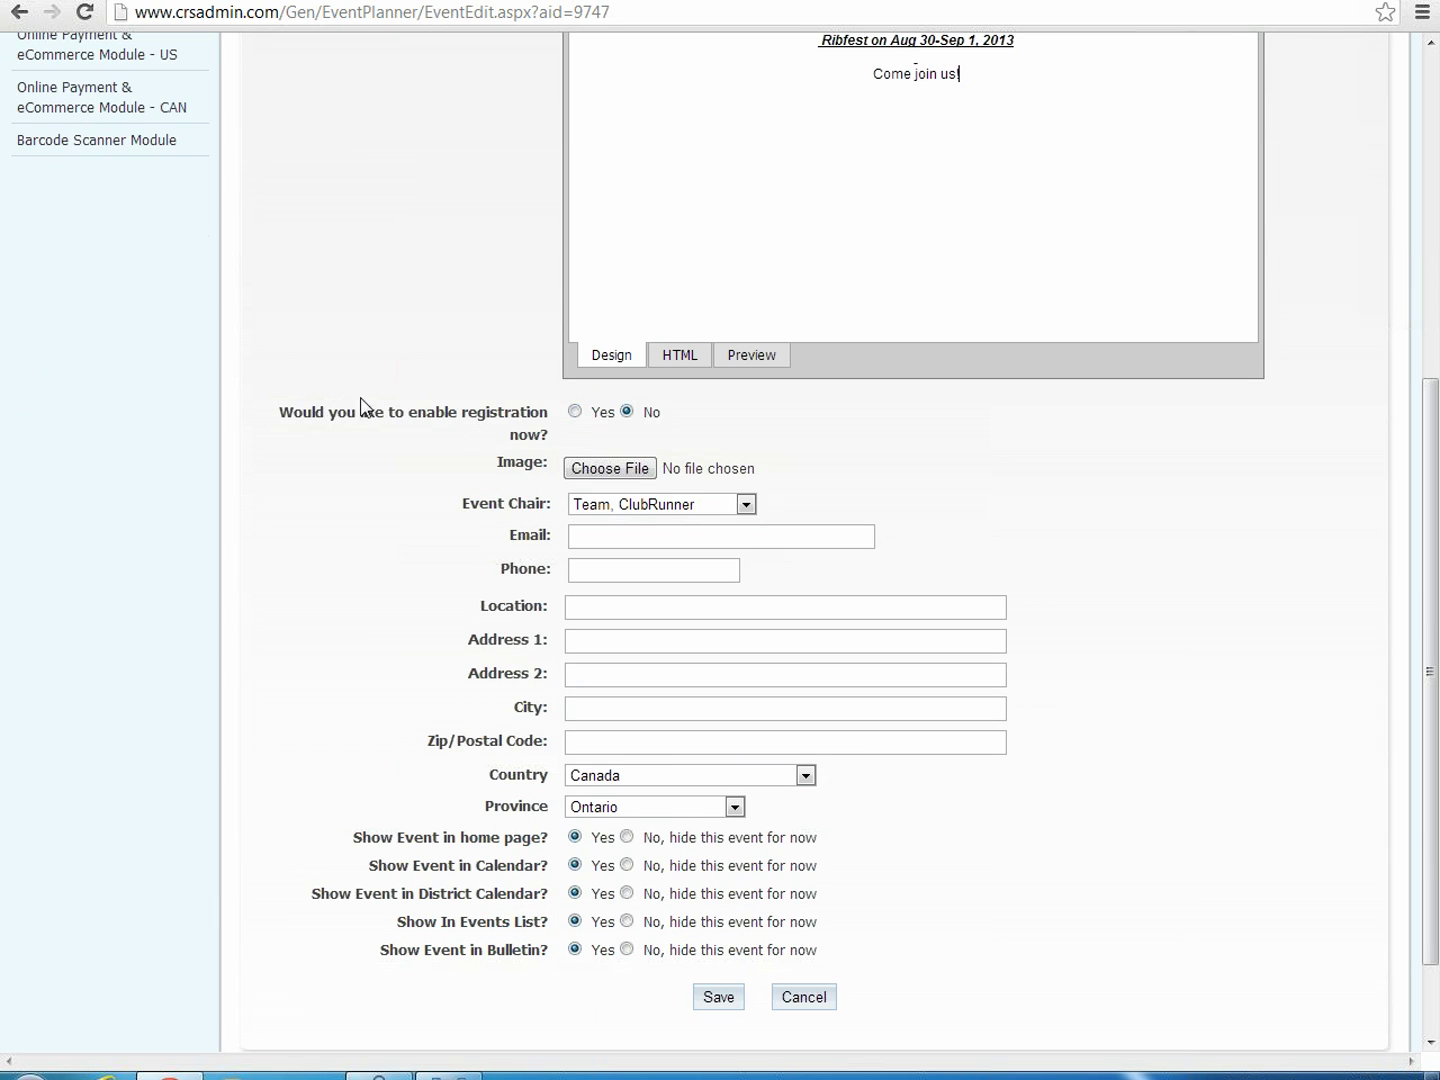
left_click(576, 413)
left_click(603, 476)
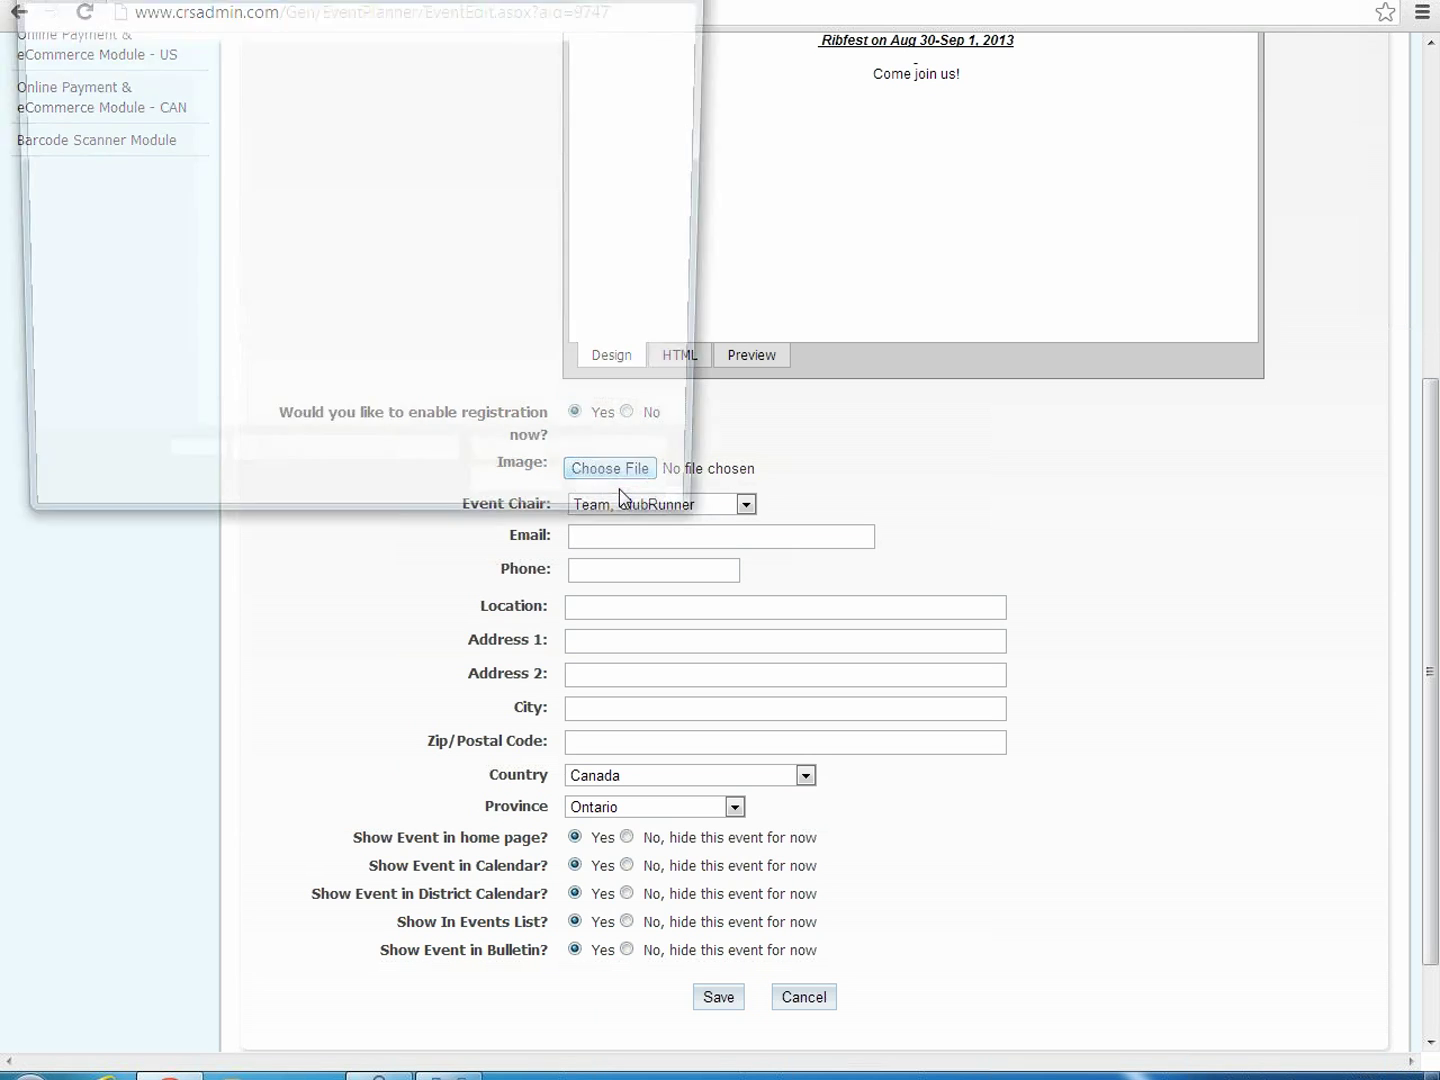
double_click(619, 298)
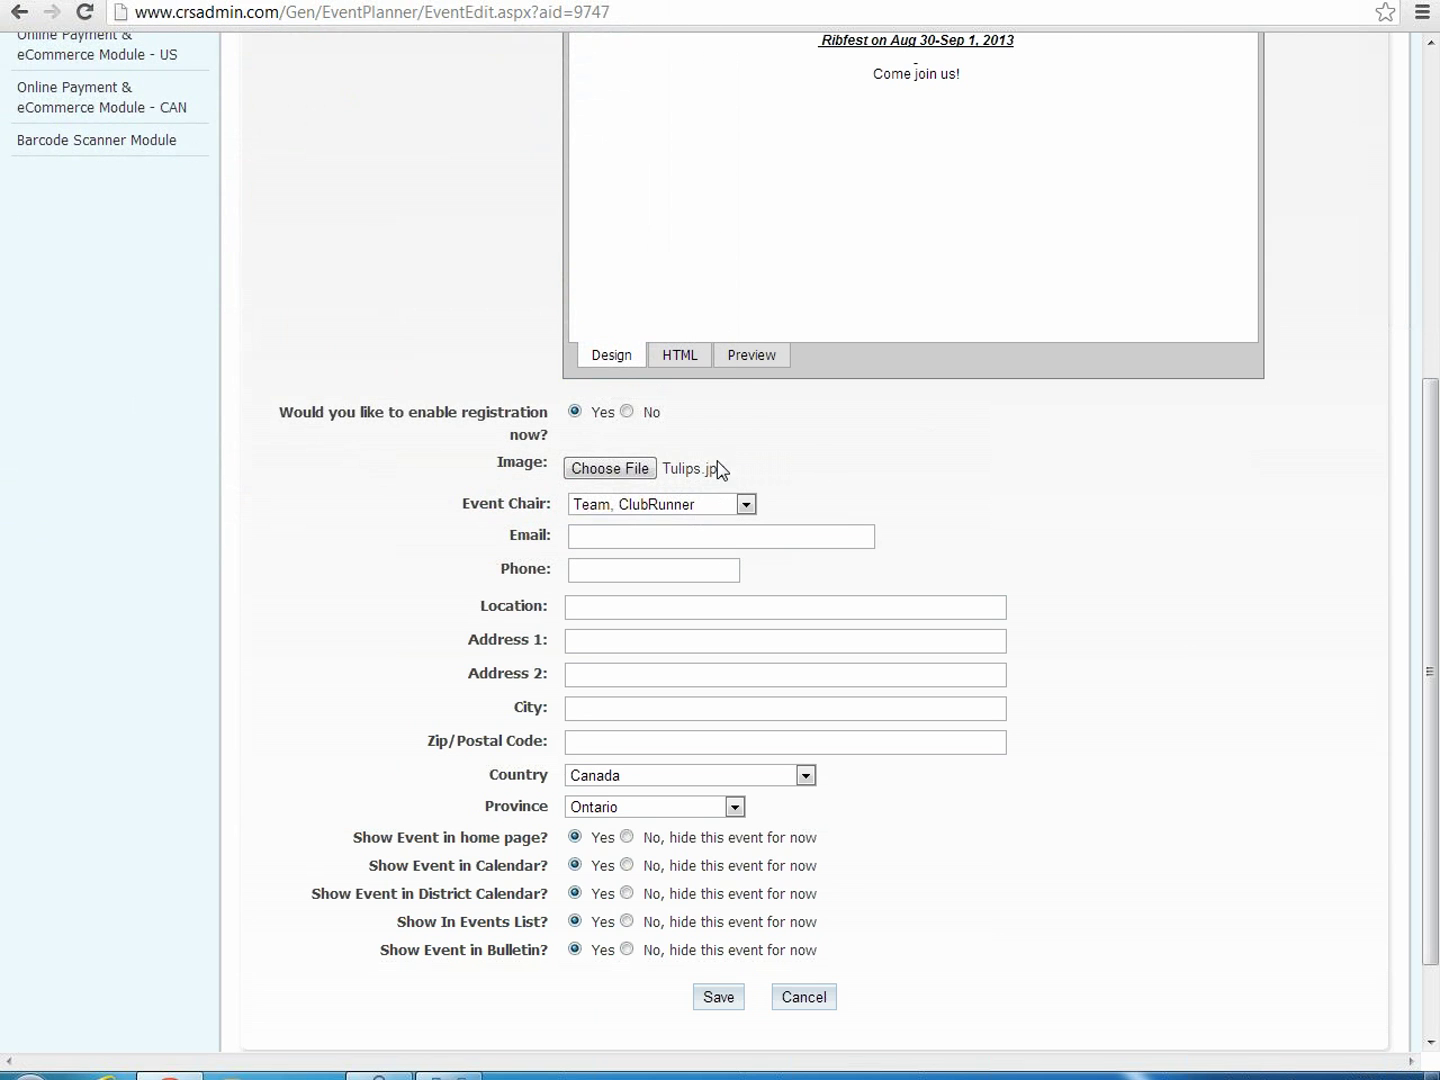
Step: Choose a member as event chair and enter a contact e-mail address
left_click(746, 505)
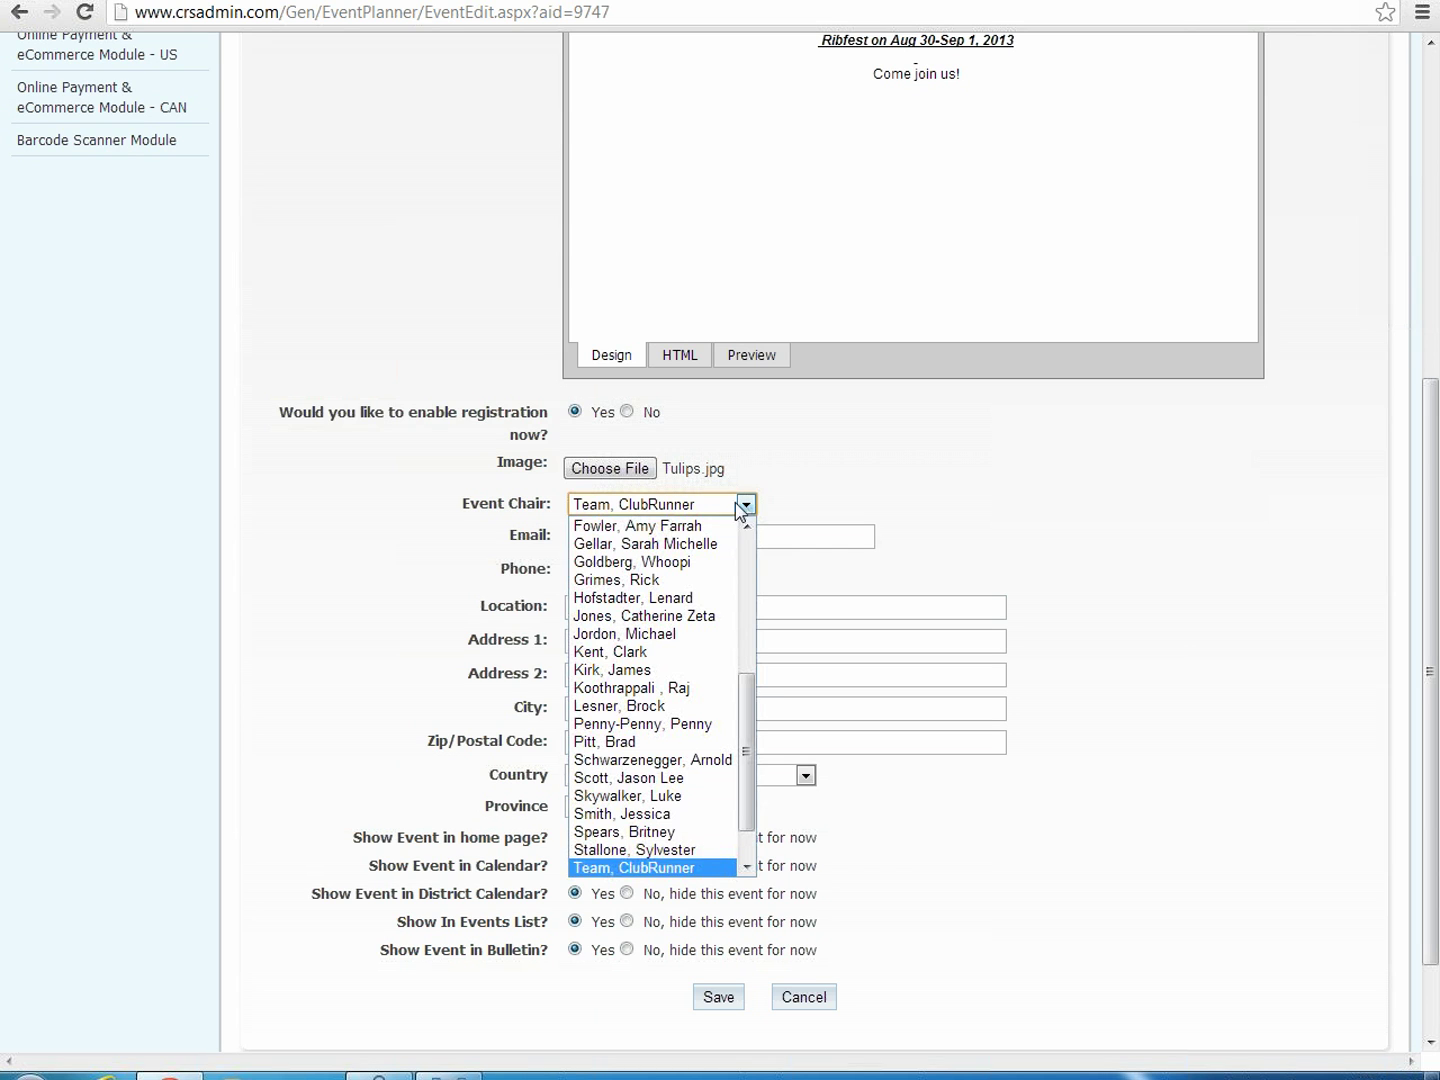
mouse_move(750, 752)
left_mouse_down()
mouse_move(746, 643)
mouse_move(733, 773)
left_mouse_up()
left_click(714, 712)
left_click(840, 538)
type("ff@ff.com")
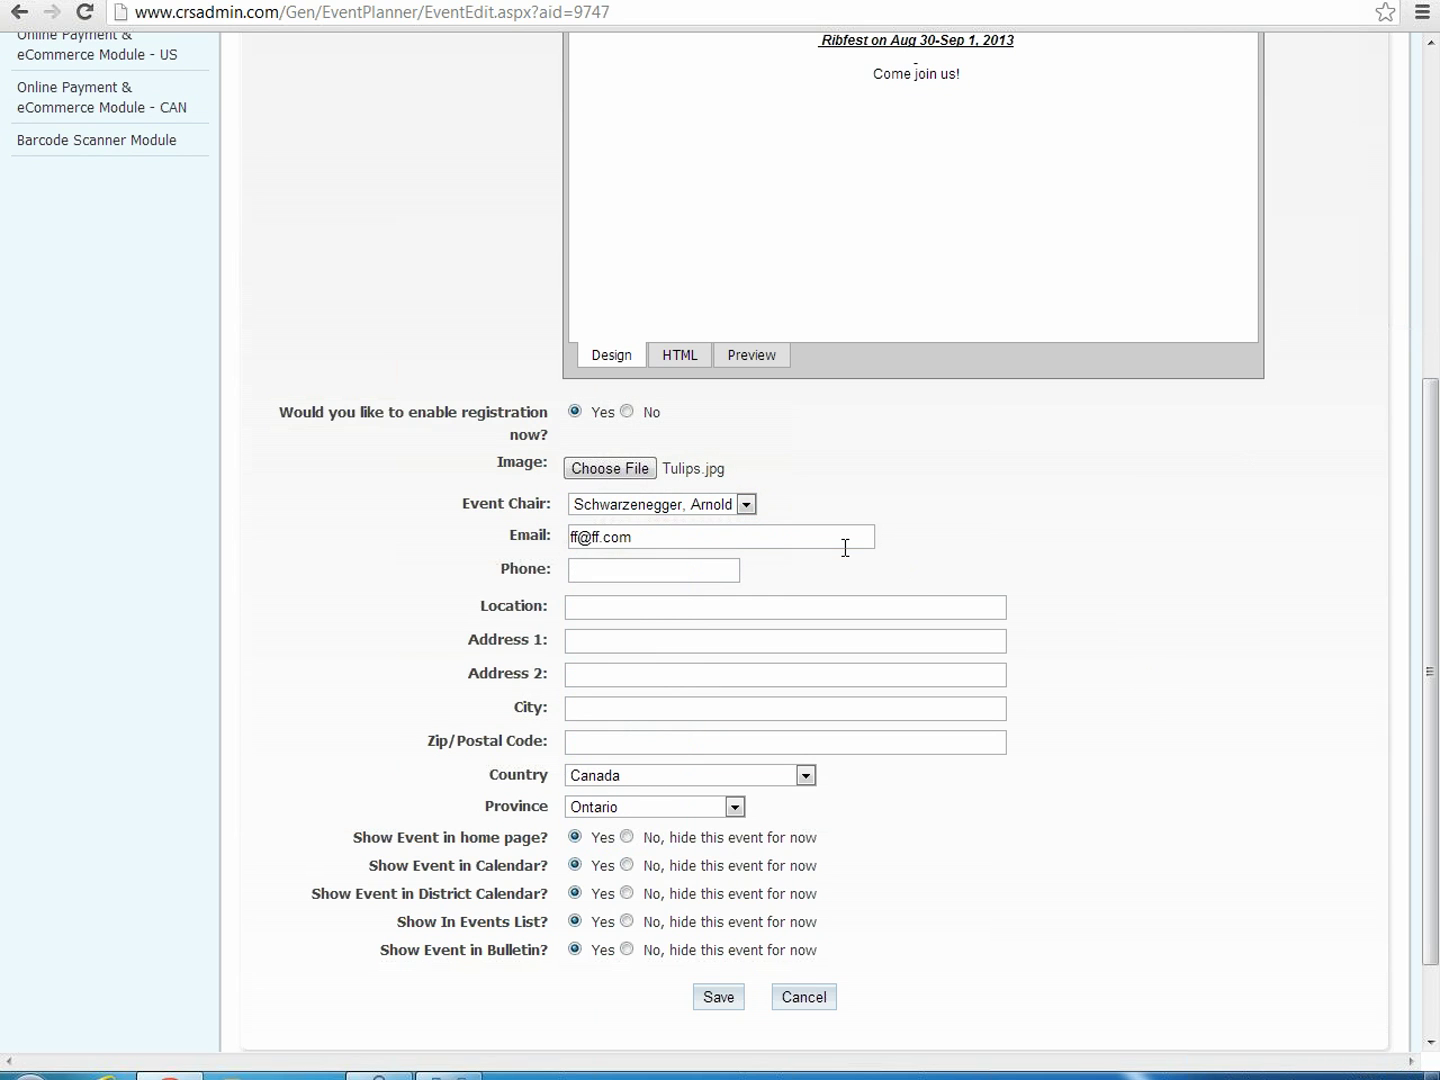
left_click(840, 536)
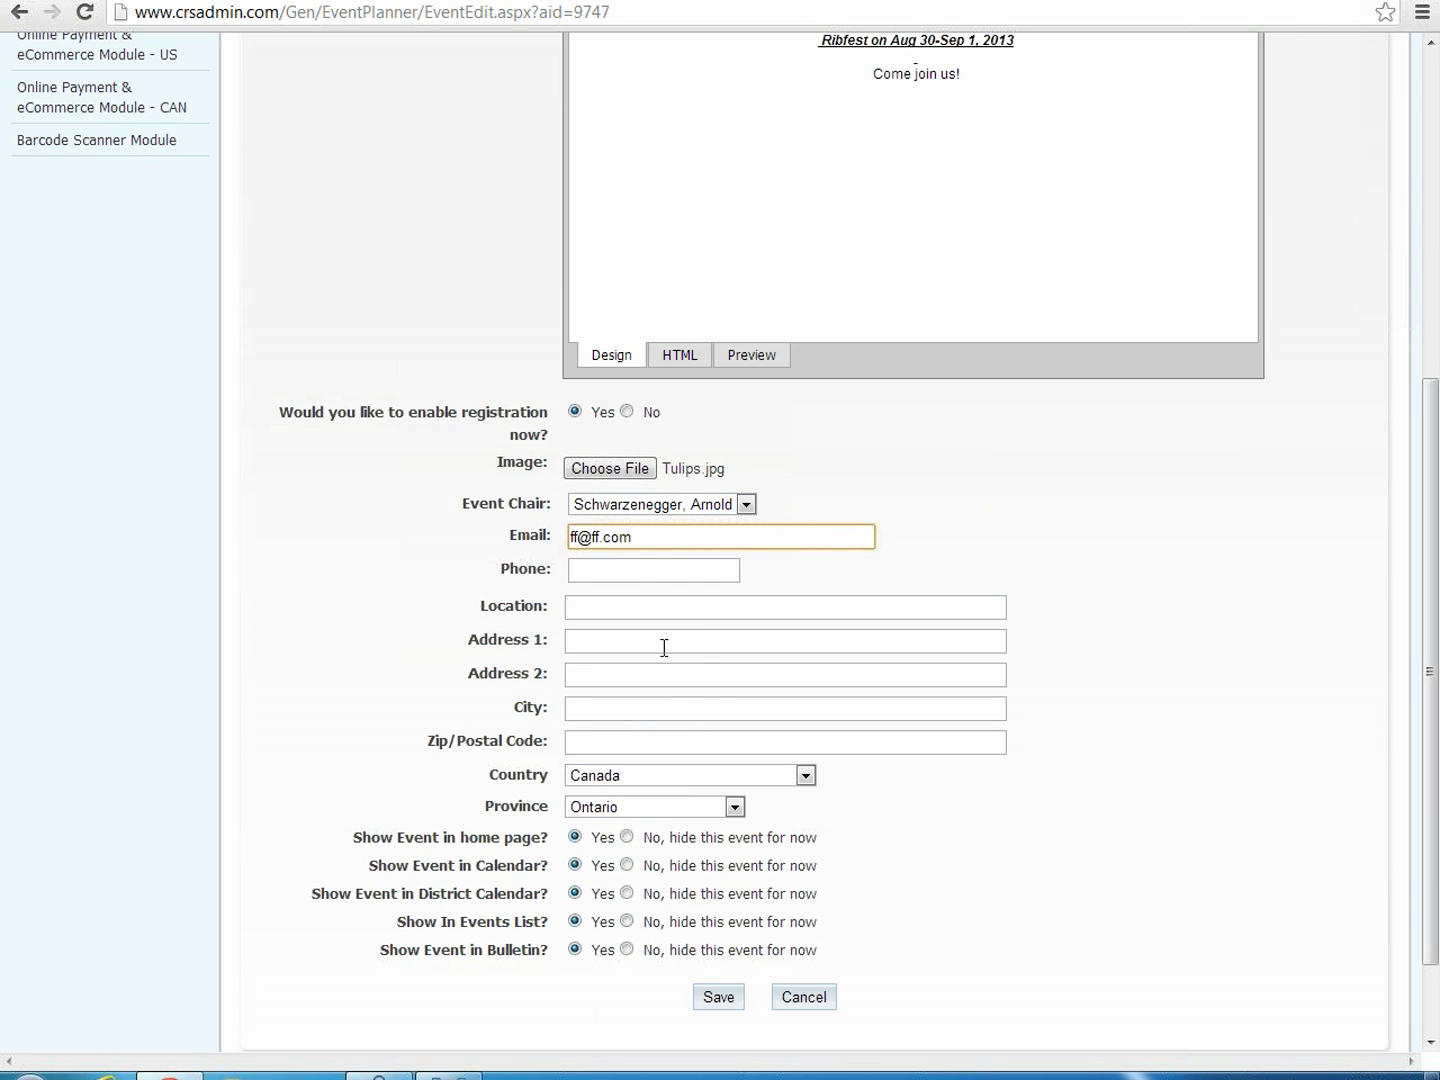
Step: Set the location to My Place, Address 1 to 11 main street, city Toronto
left_click(651, 609)
type("11 main street")
key("ctrl+a")
key("ctrl+c")
key("BackSpace")
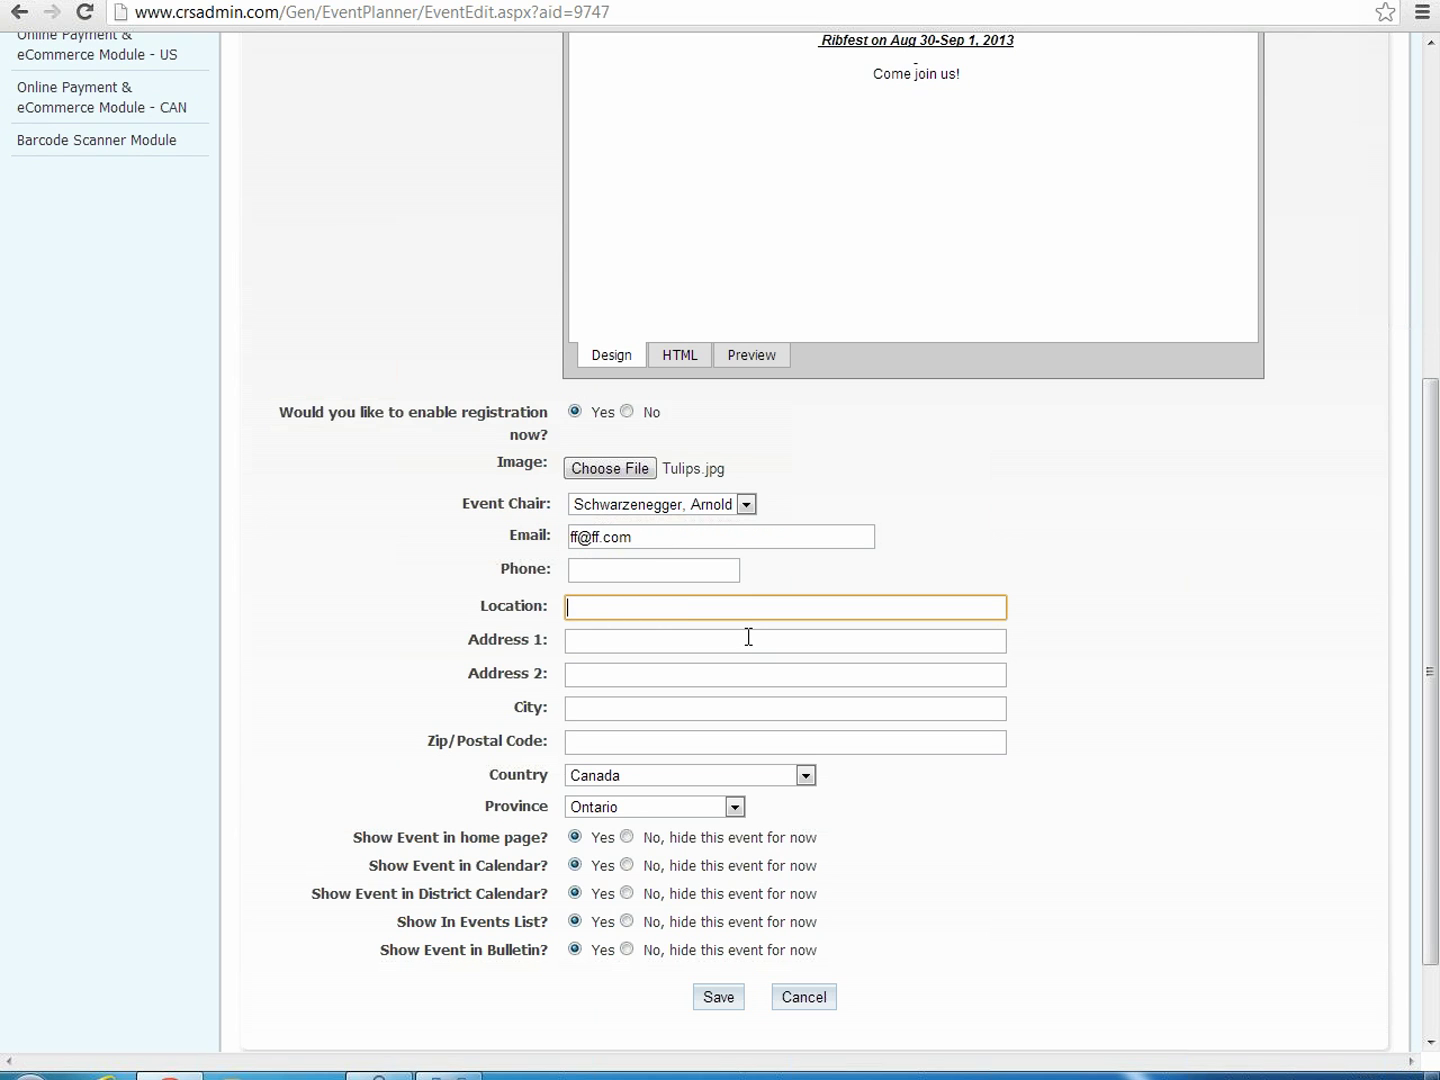
type("My Place")
key("Tab")
key("ctrl+v")
key("Tab")
key("Tab")
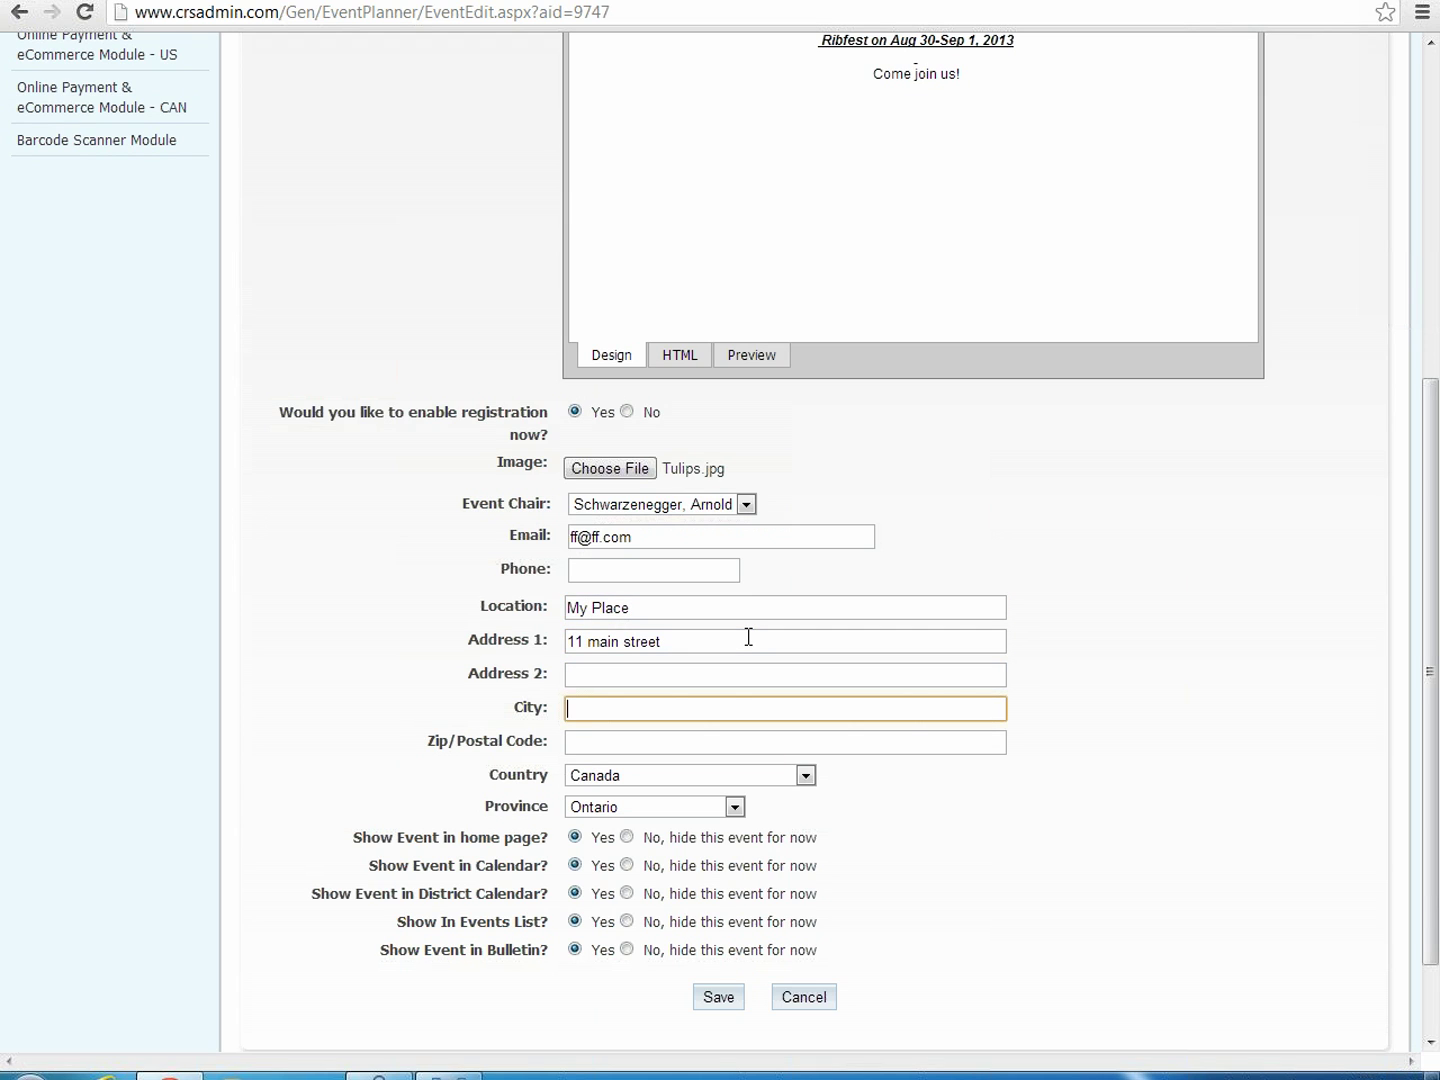
type("Toronto")
Step: Enter the postal code and keep Canada as the country
key("Tab")
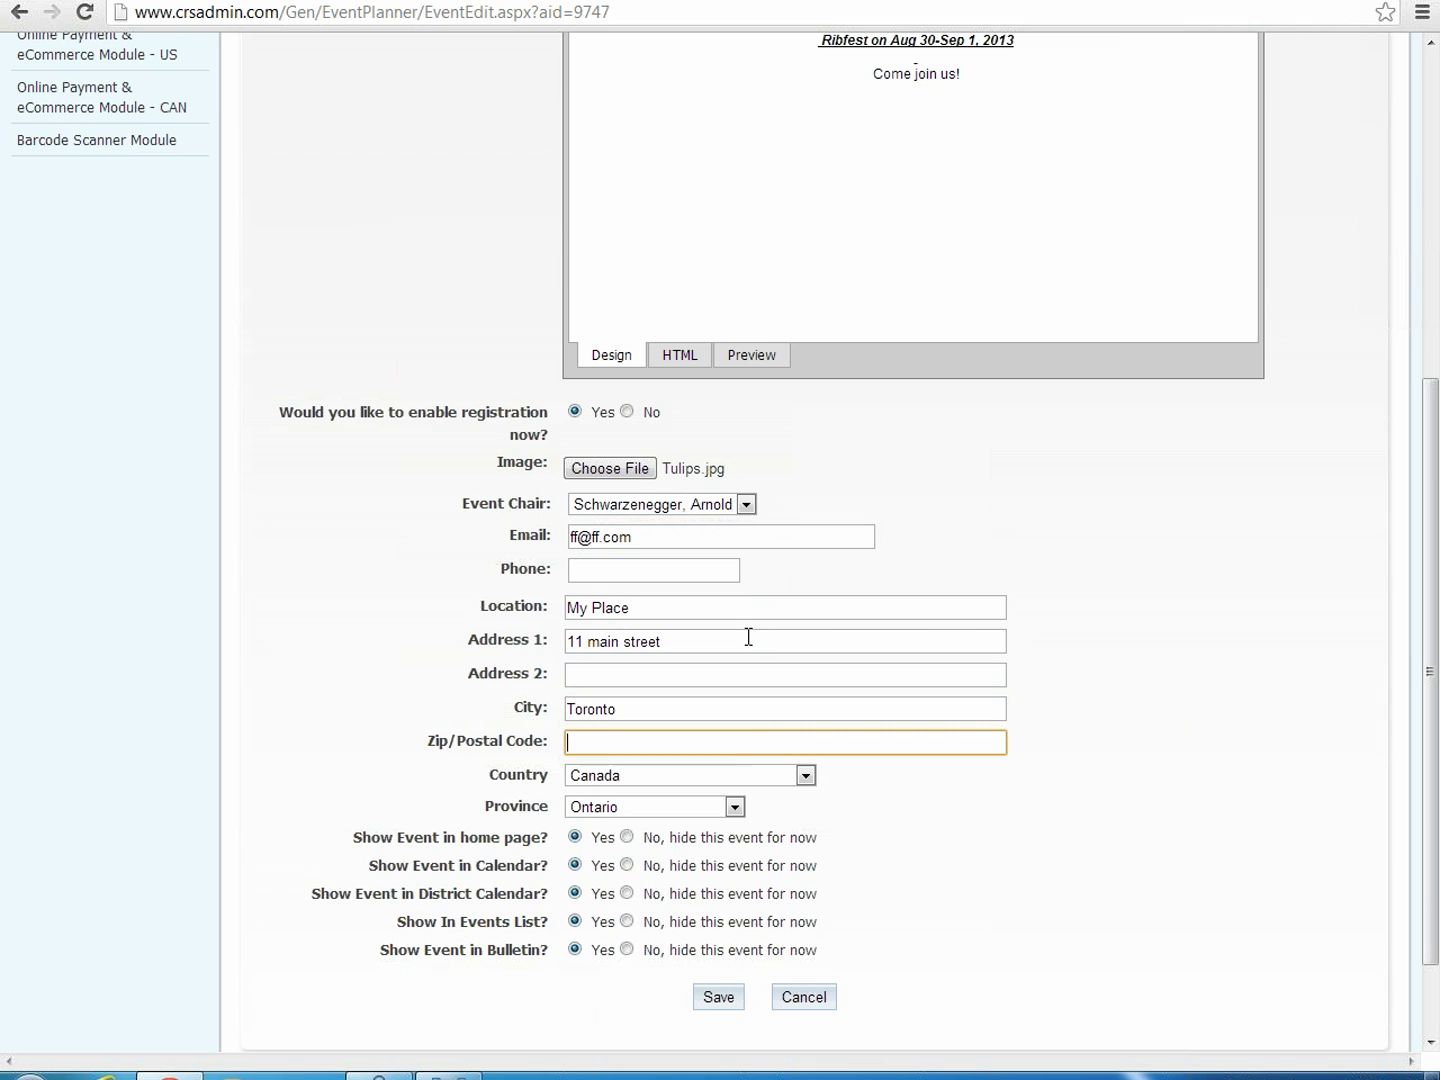
type("M2M 4M4")
key("Tab")
key("Tab")
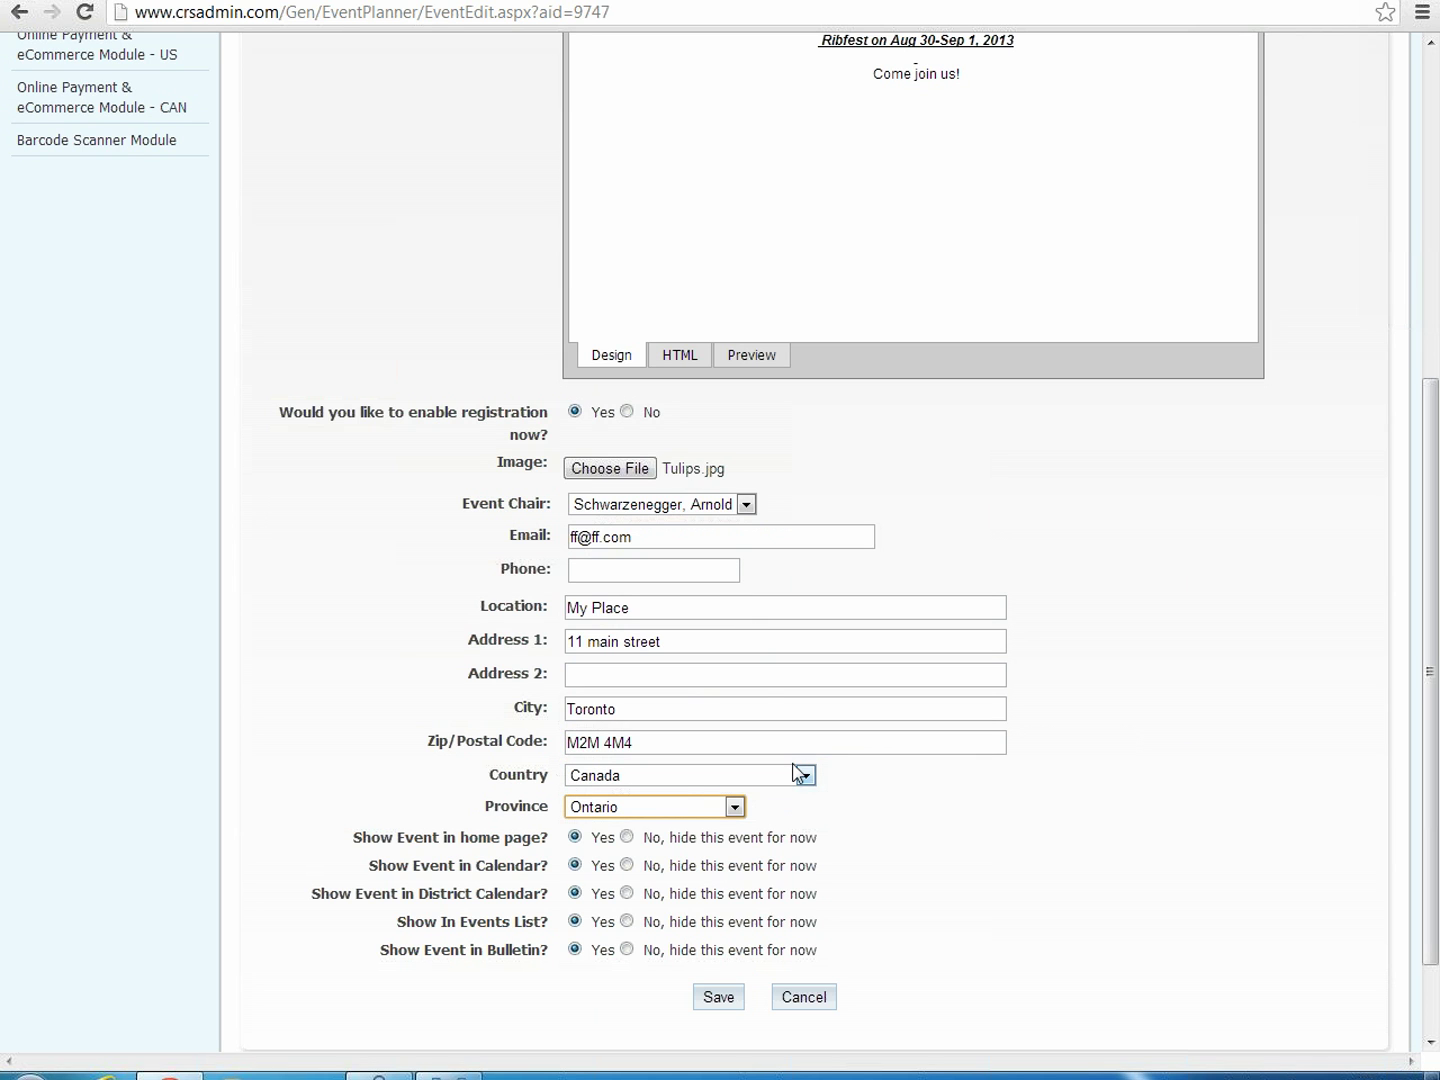
left_click(699, 777)
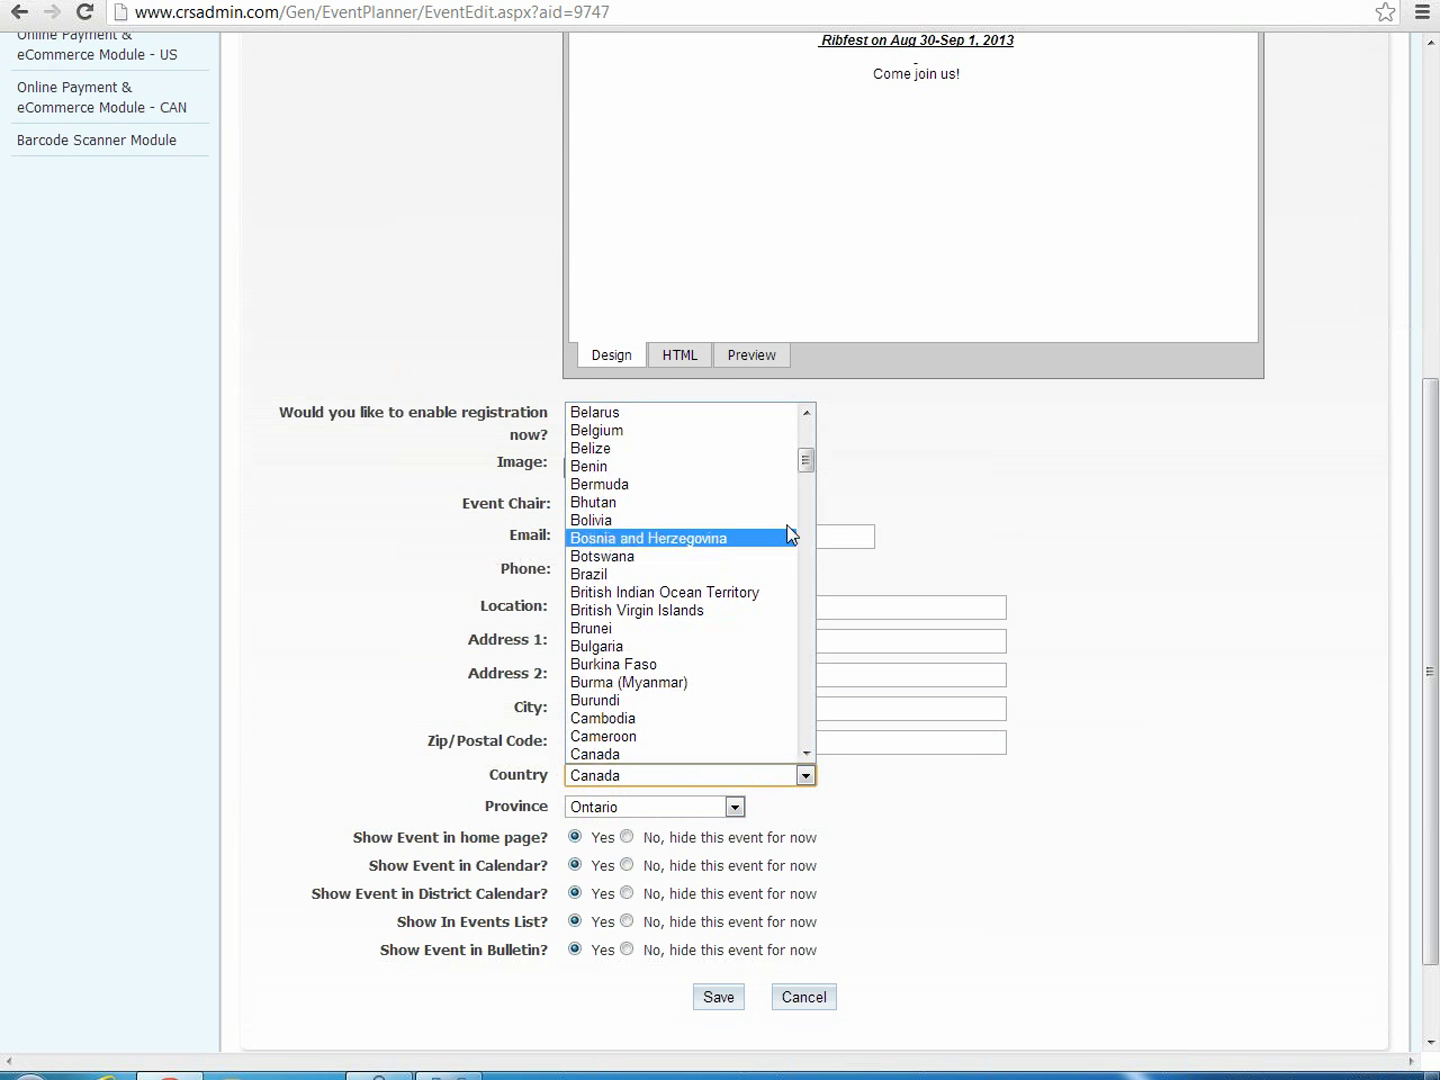
left_click_drag(805, 460, 805, 517)
left_click(1088, 762)
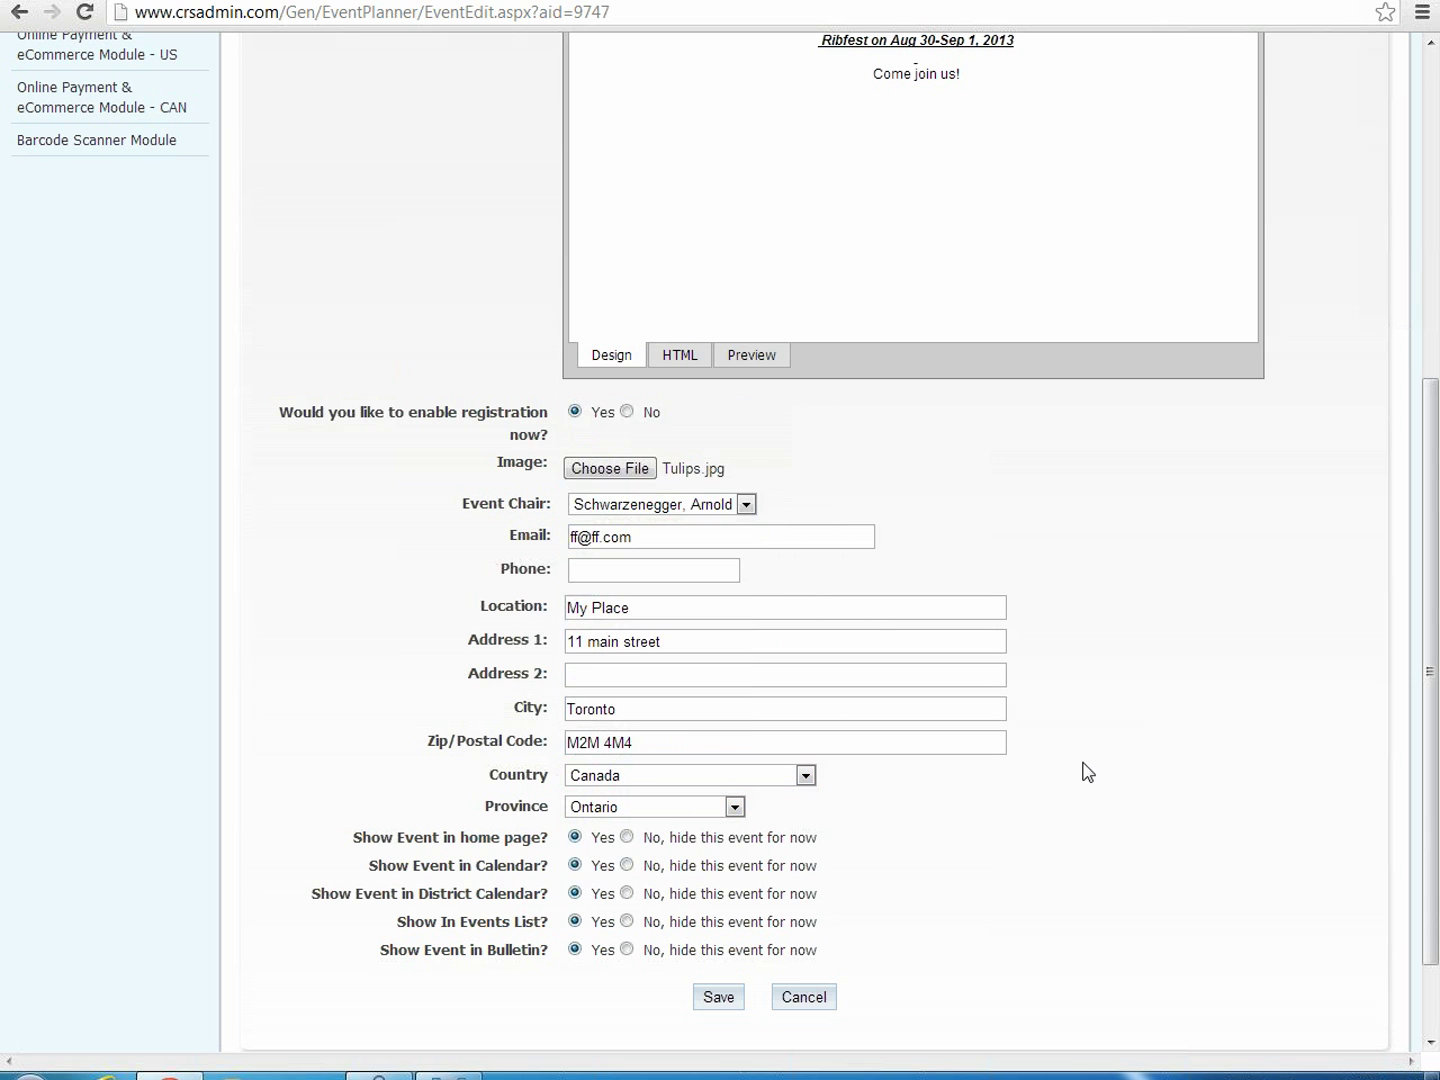
scroll(1024, 818, "down", 1)
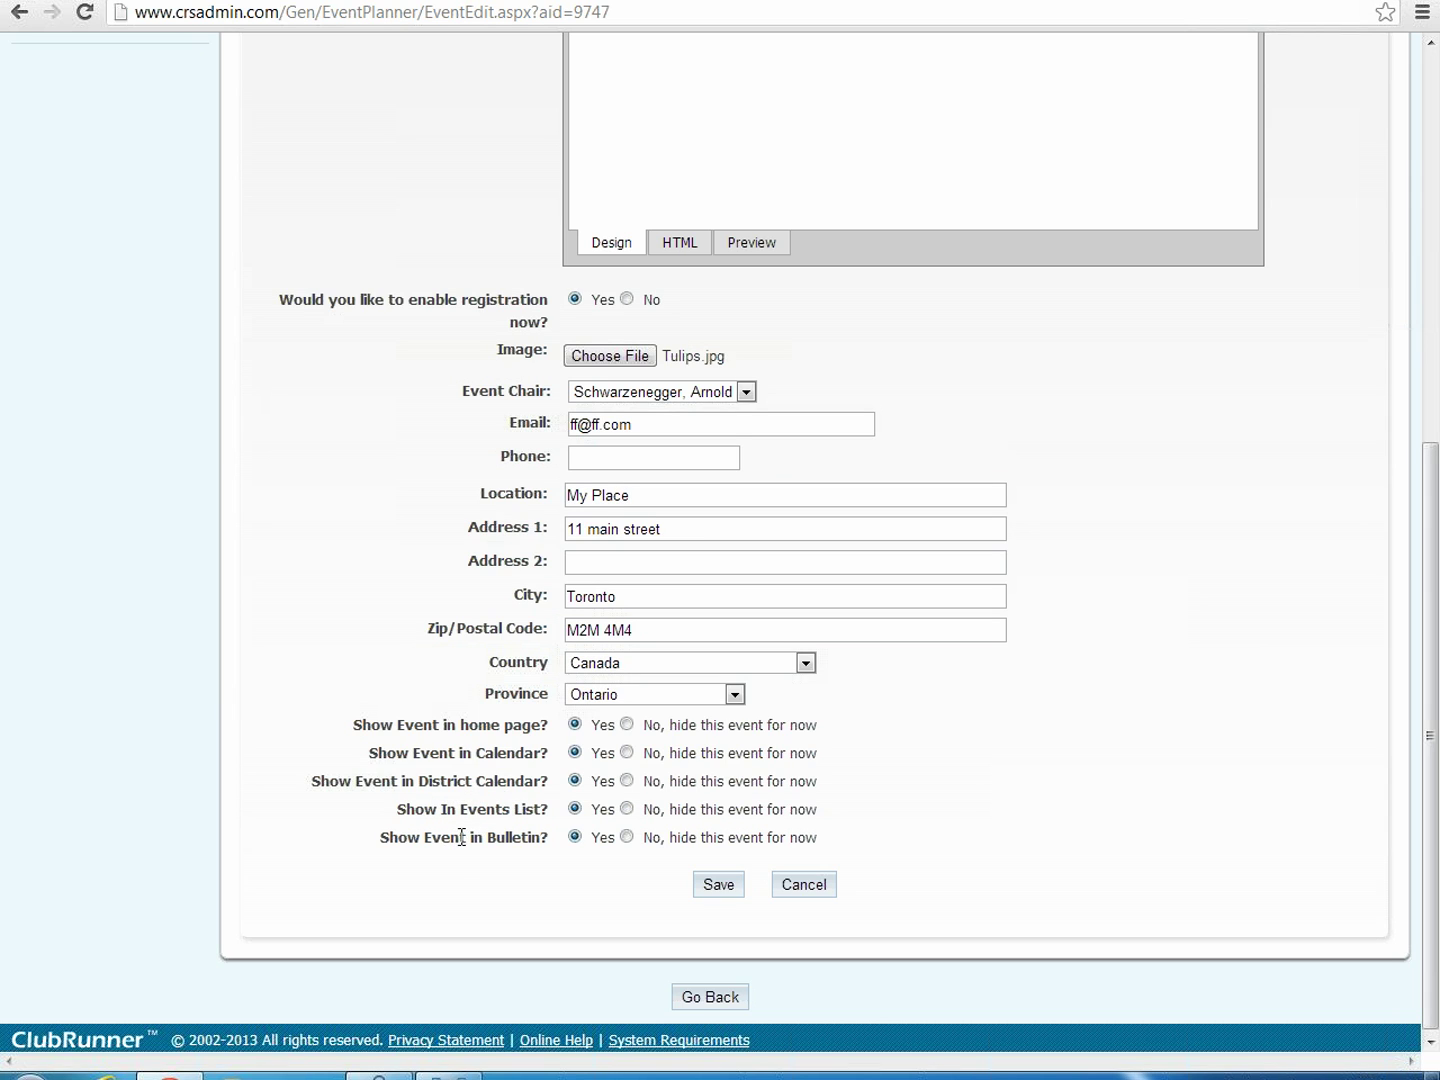
left_click(627, 724)
left_click(627, 752)
left_click(627, 780)
left_click(627, 808)
left_click(575, 752)
left_click(575, 724)
left_click(575, 780)
left_click(576, 809)
left_click(716, 886)
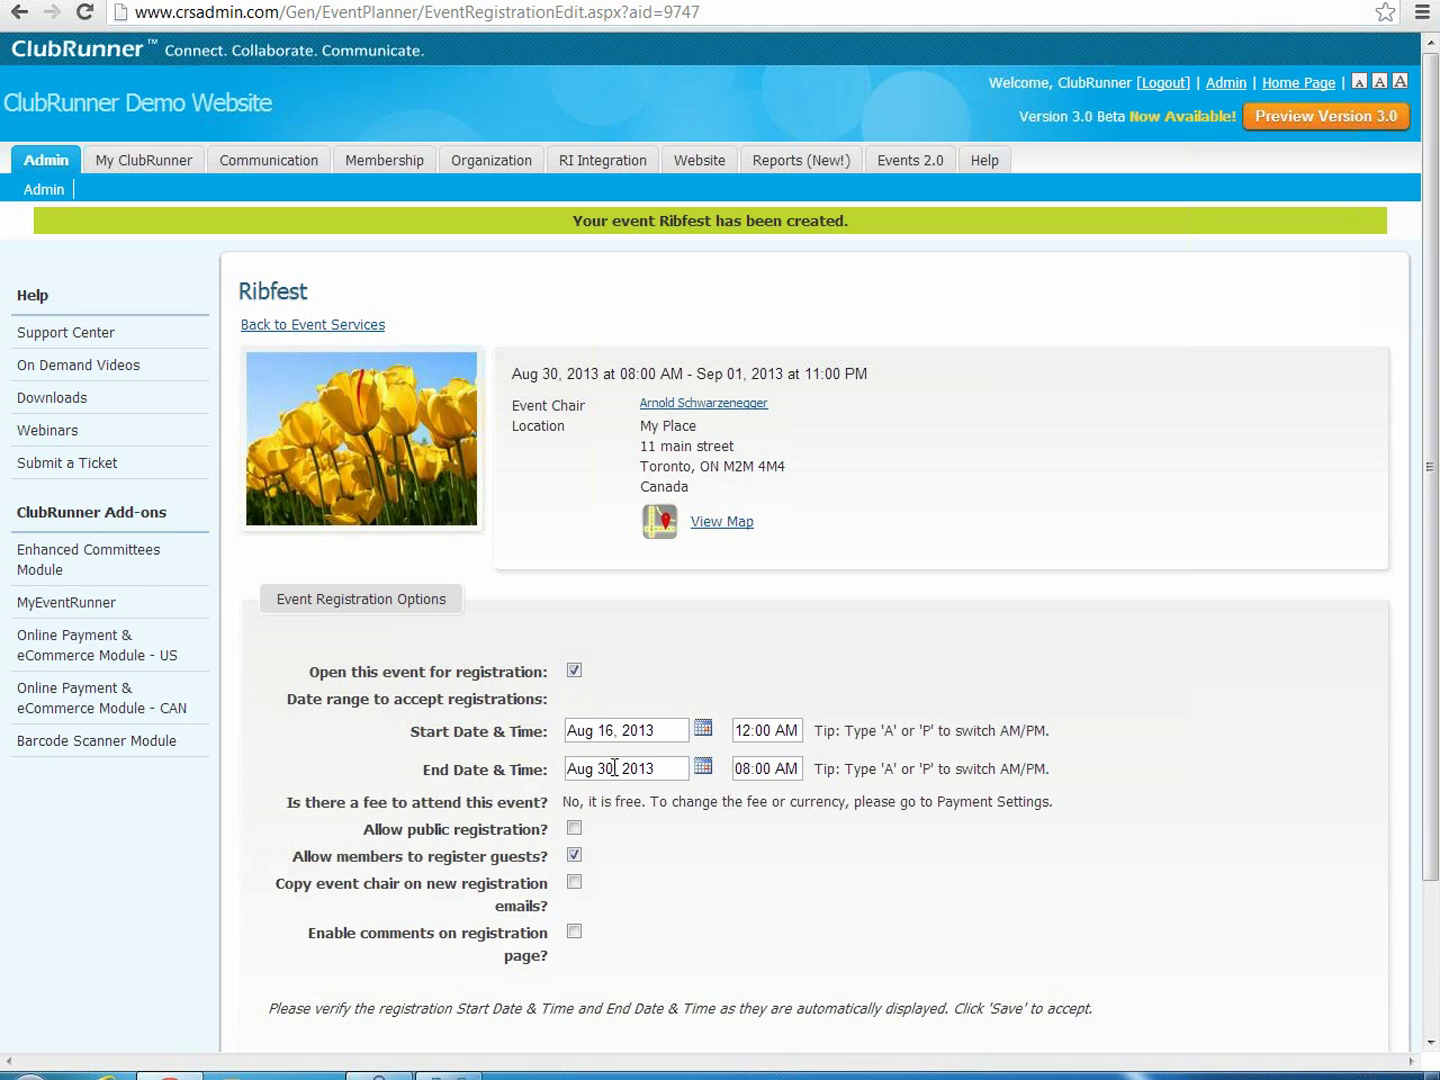
Step: Turn on copying the event chair on registration emails and comments on the registration page
scroll(614, 768, "down", 2)
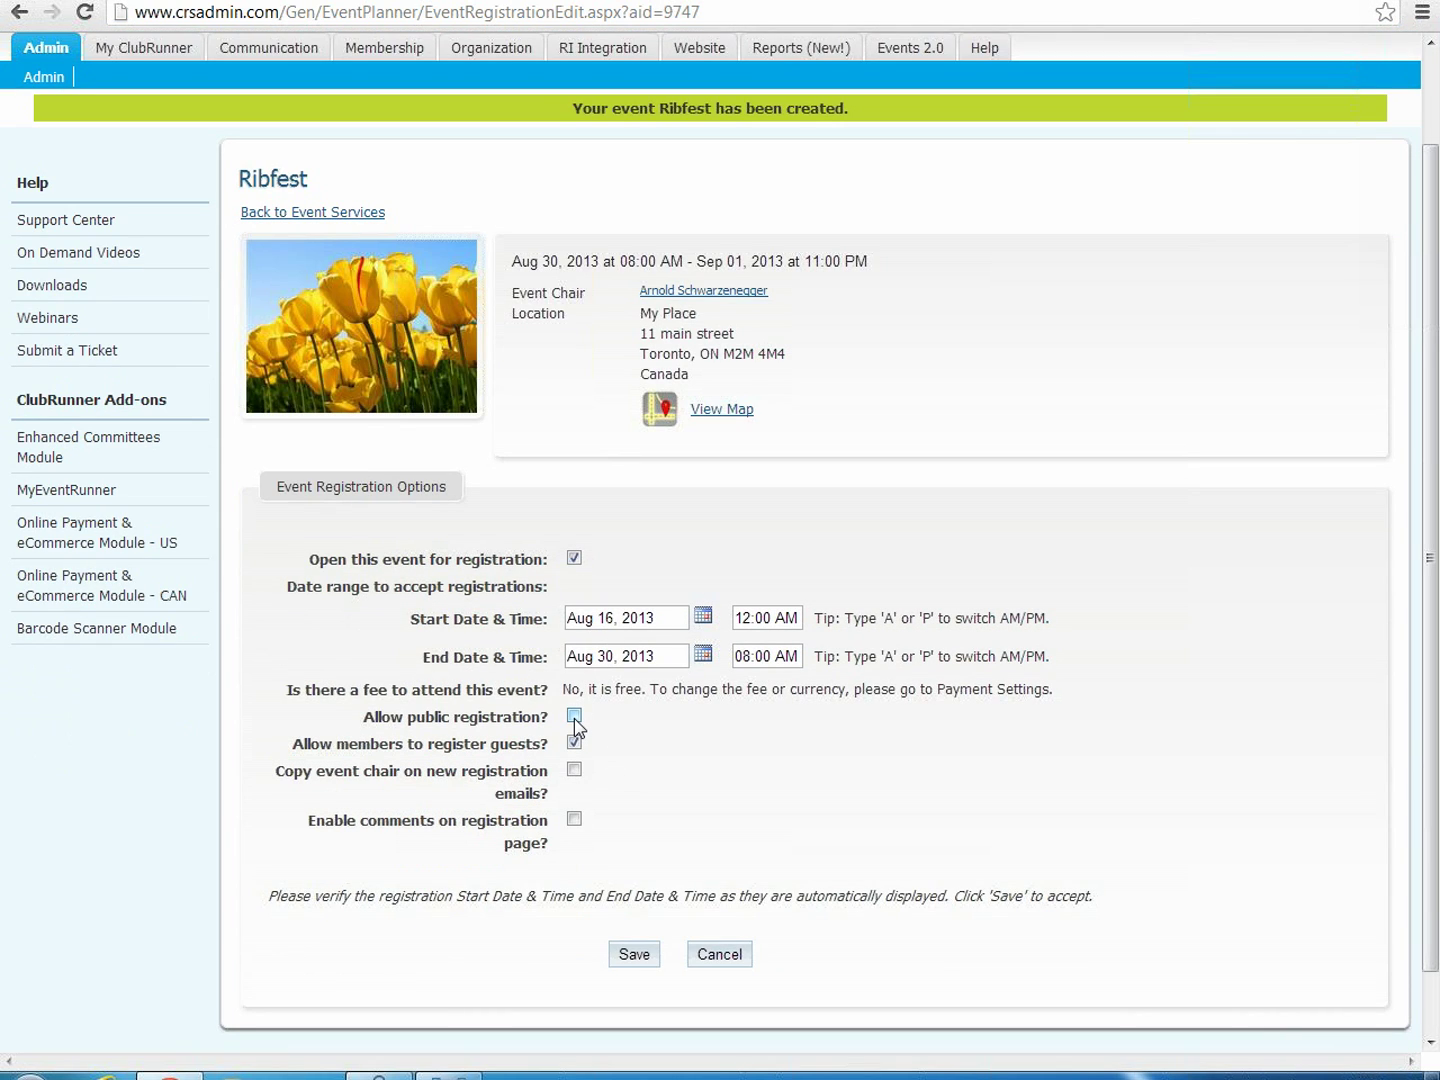
left_click(575, 770)
left_click(574, 821)
Step: Save the registration options and open Ribfest's event details for editing
left_click(632, 960)
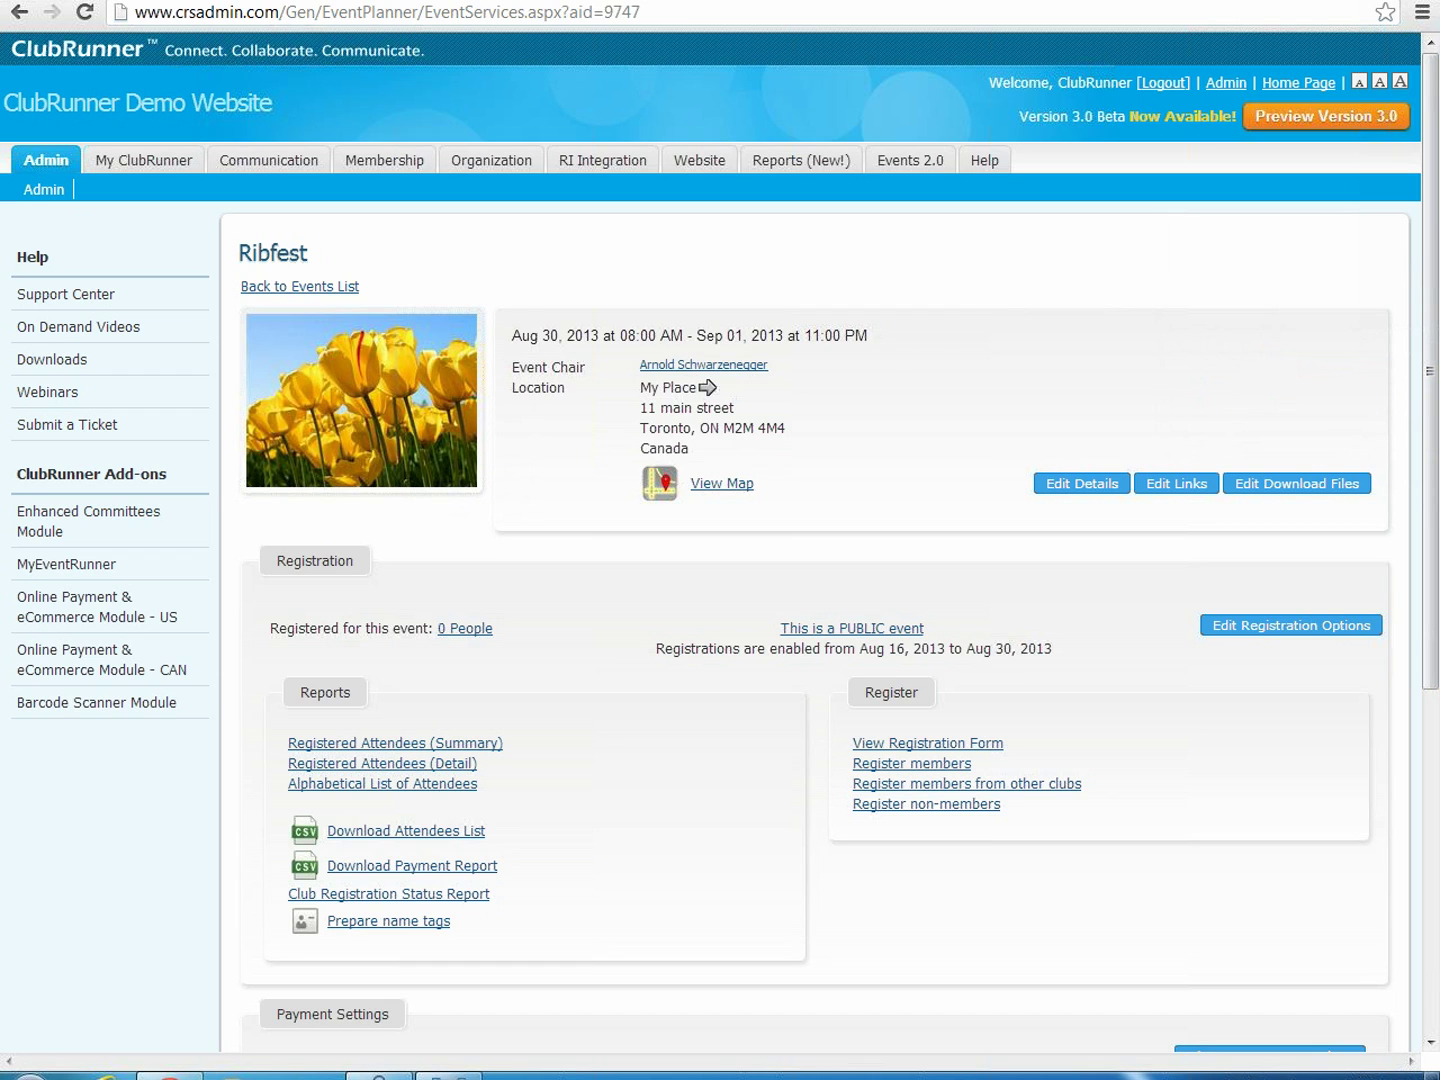
left_click(1076, 486)
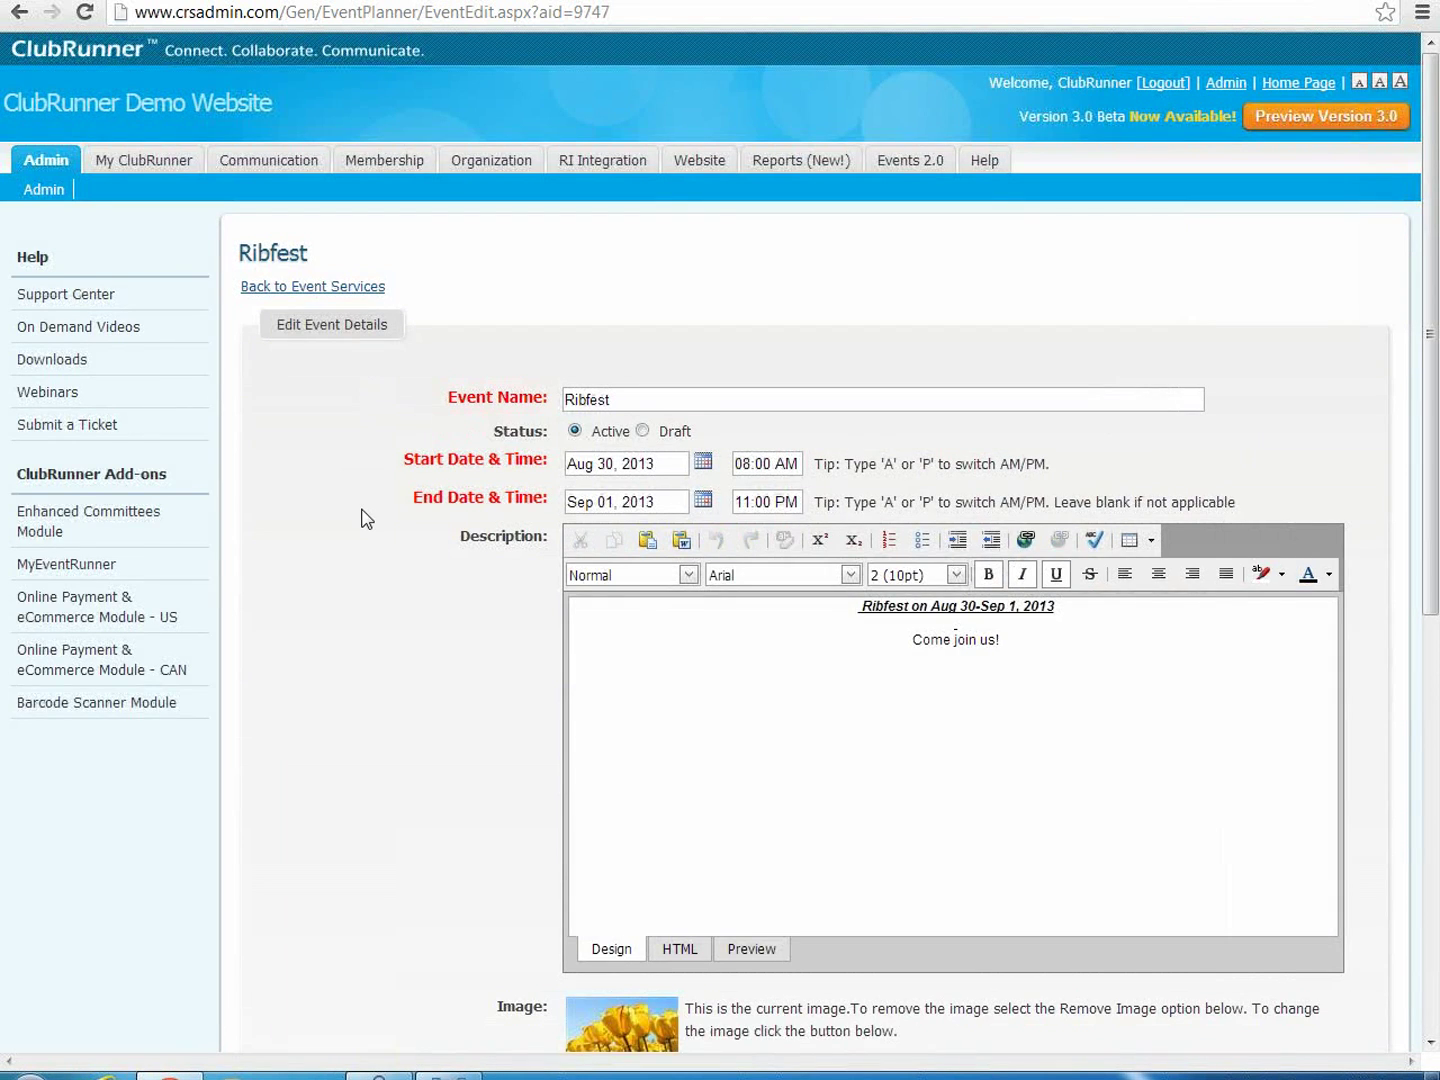
scroll(363, 516, "down", 6)
scroll(366, 526, "down", 2)
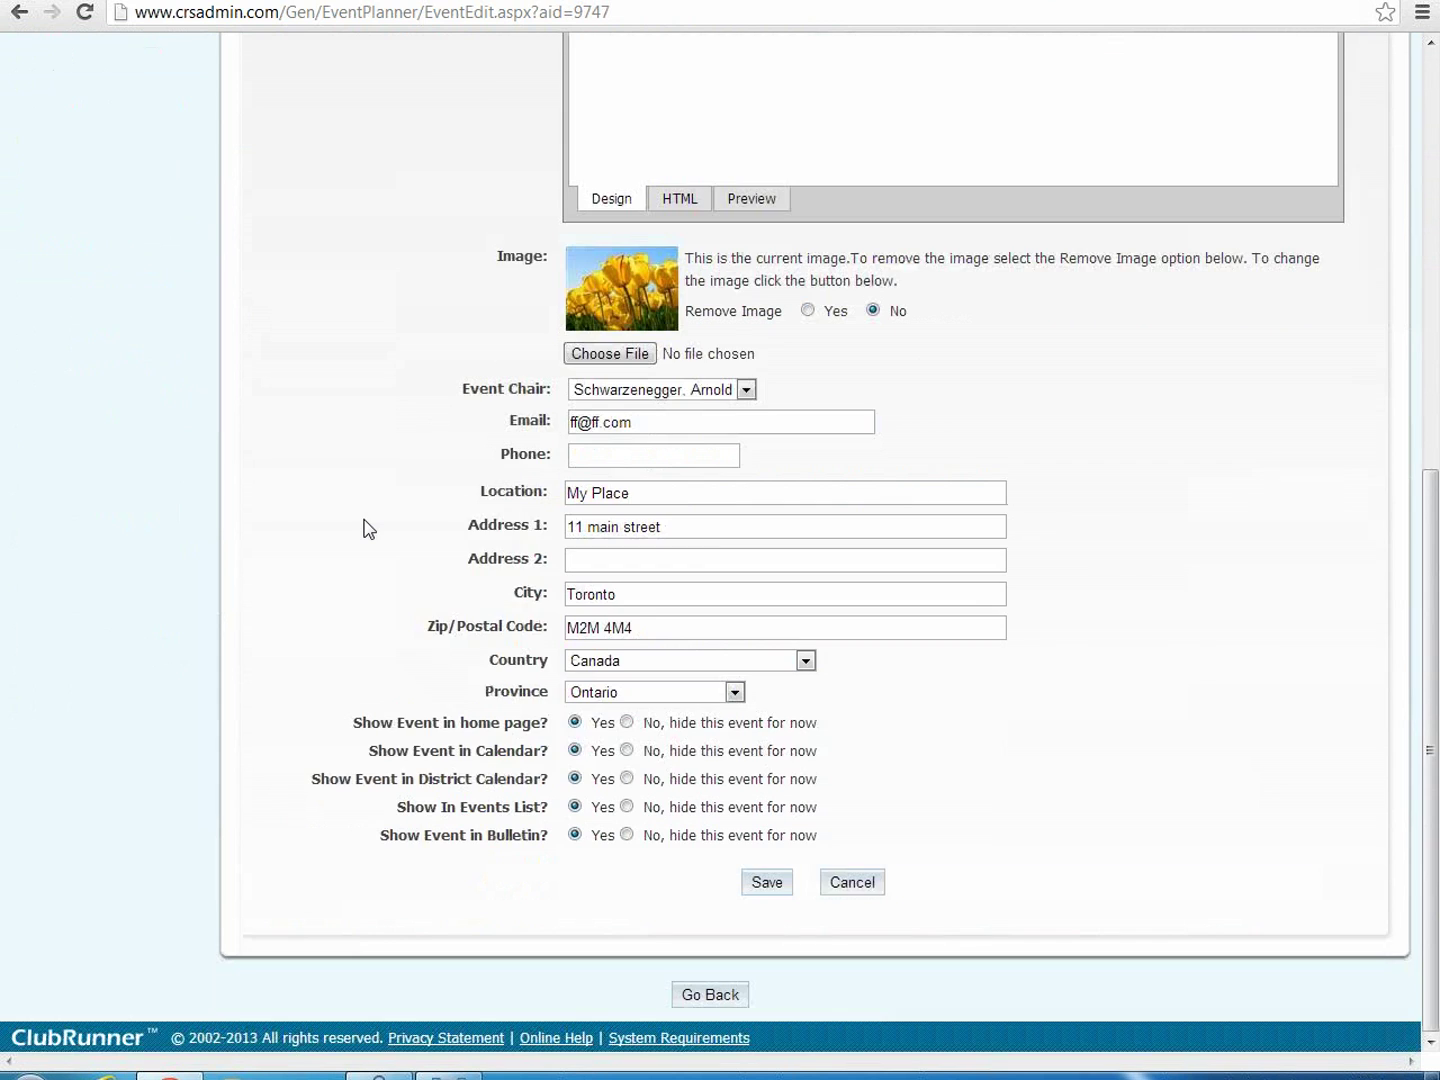
scroll(363, 450, "up", 5)
scroll(513, 619, "down", 5)
left_click(880, 883)
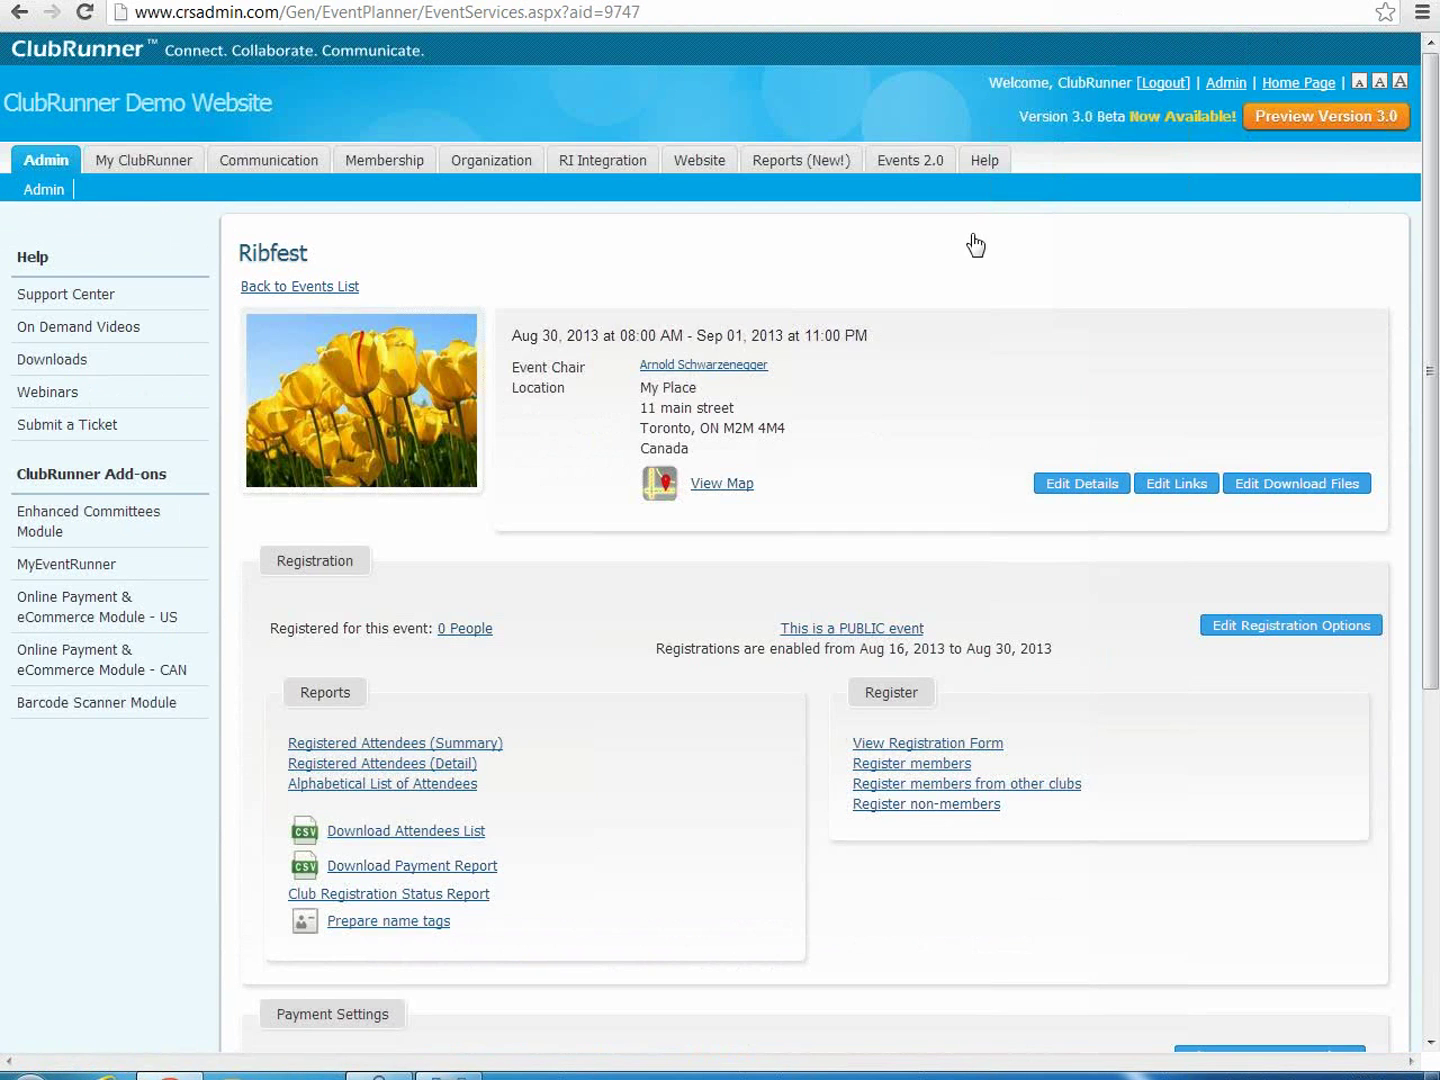
left_click(1167, 487)
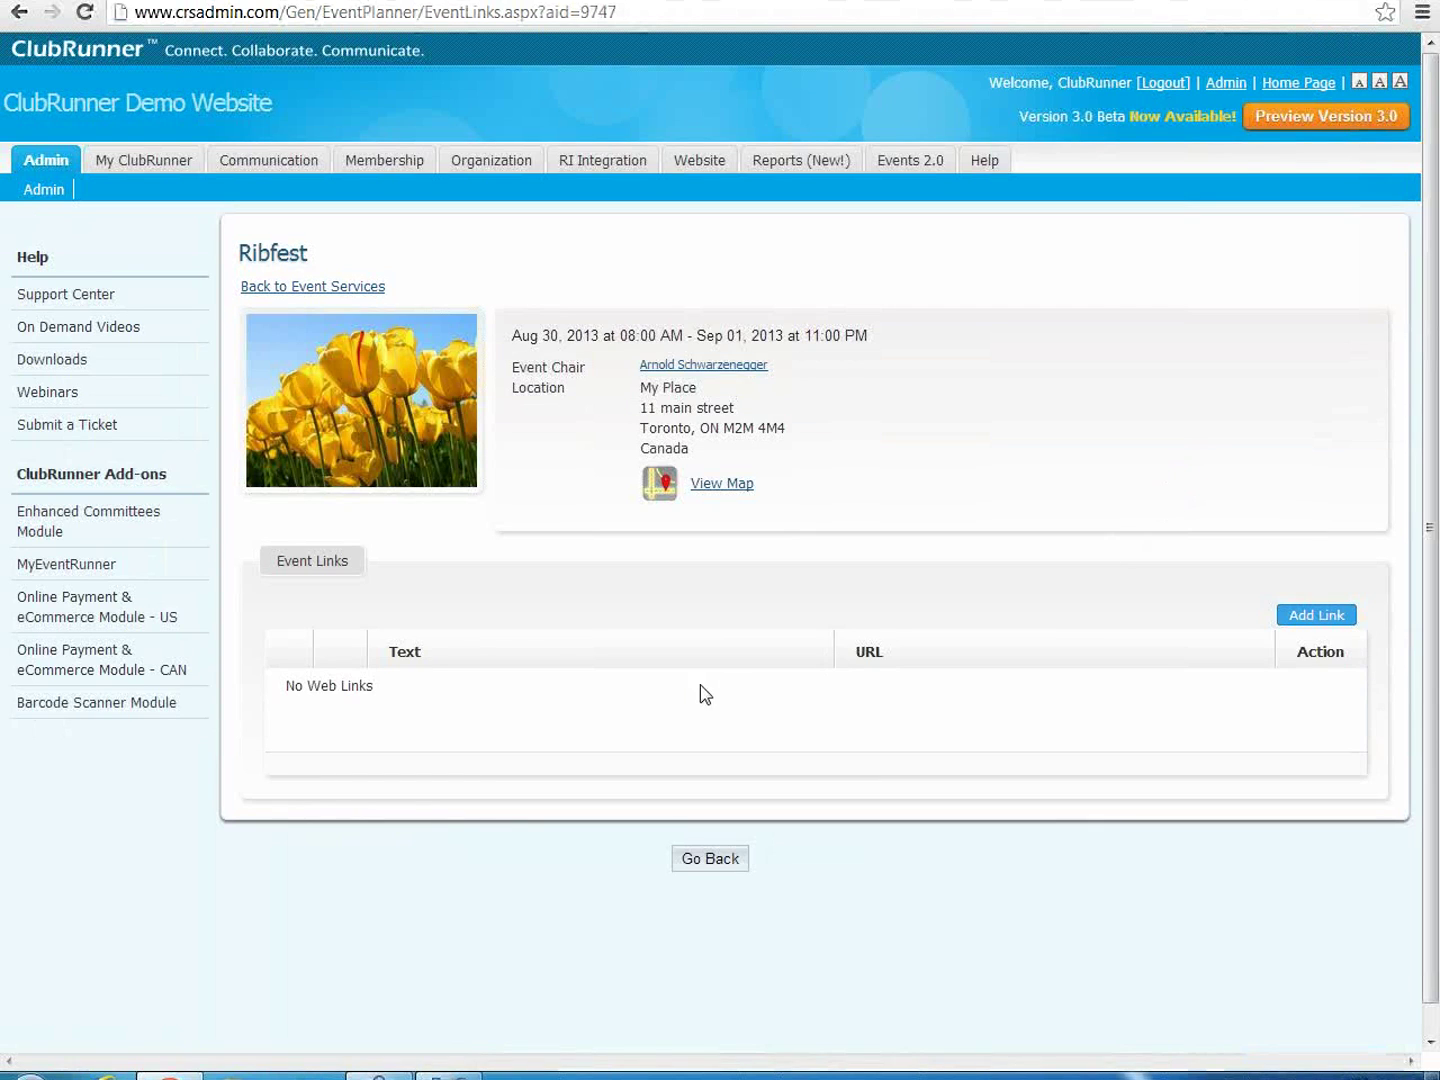
left_click(1330, 626)
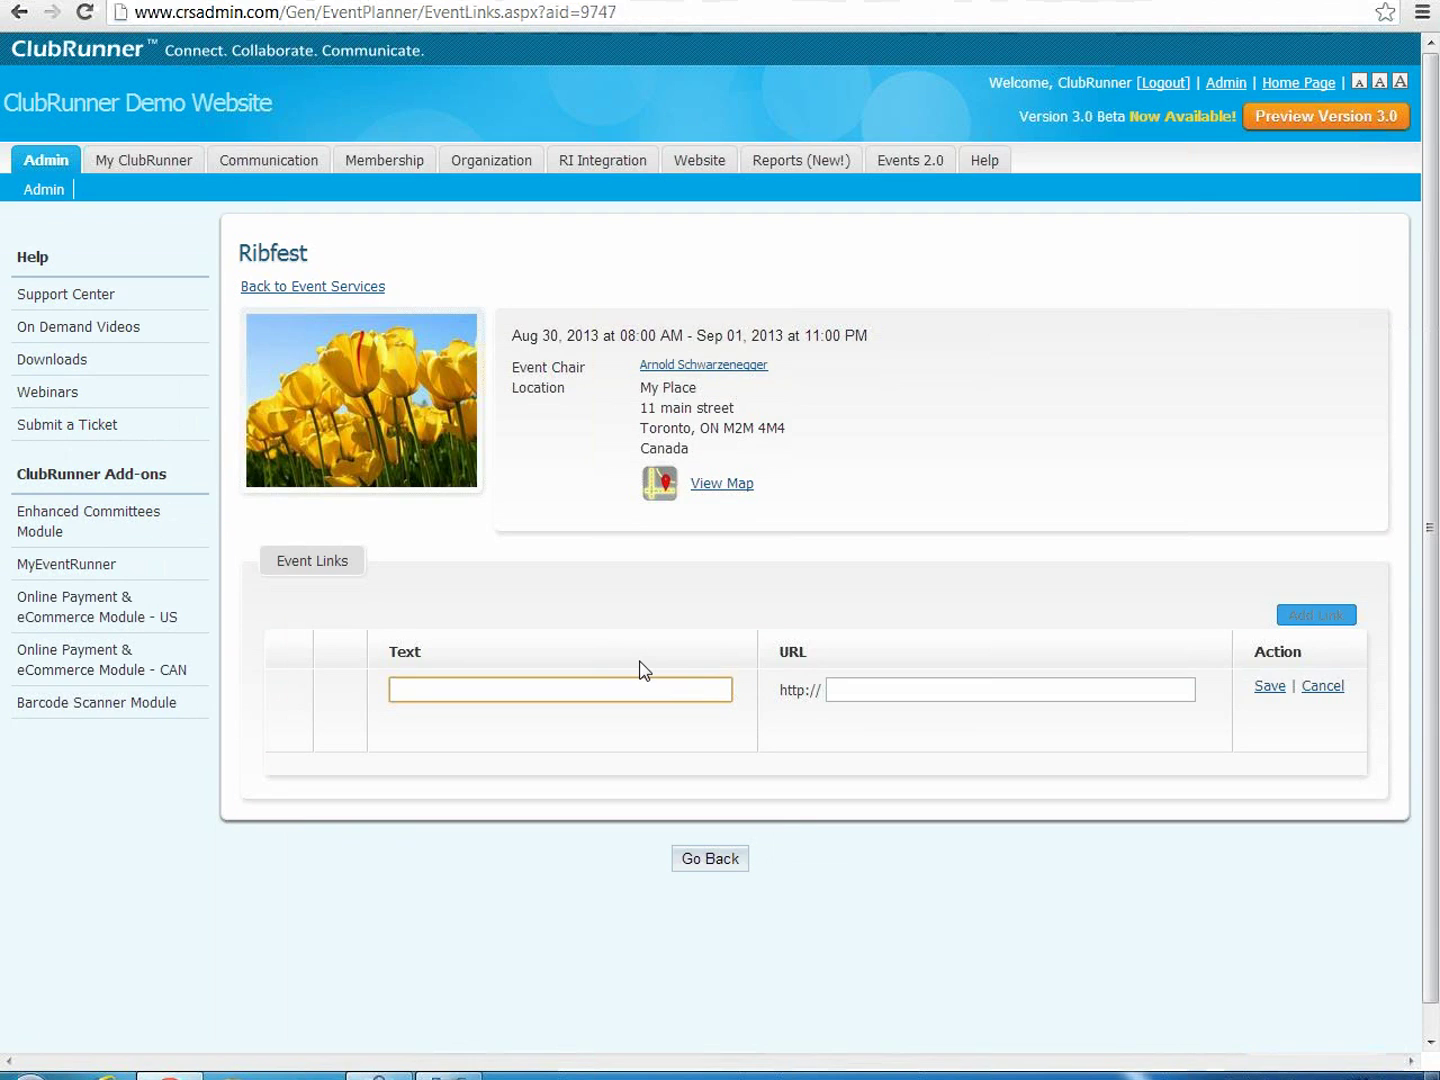
type("Yo")
key("BackSpace")
type("ouTube")
key("Tab")
type("www.")
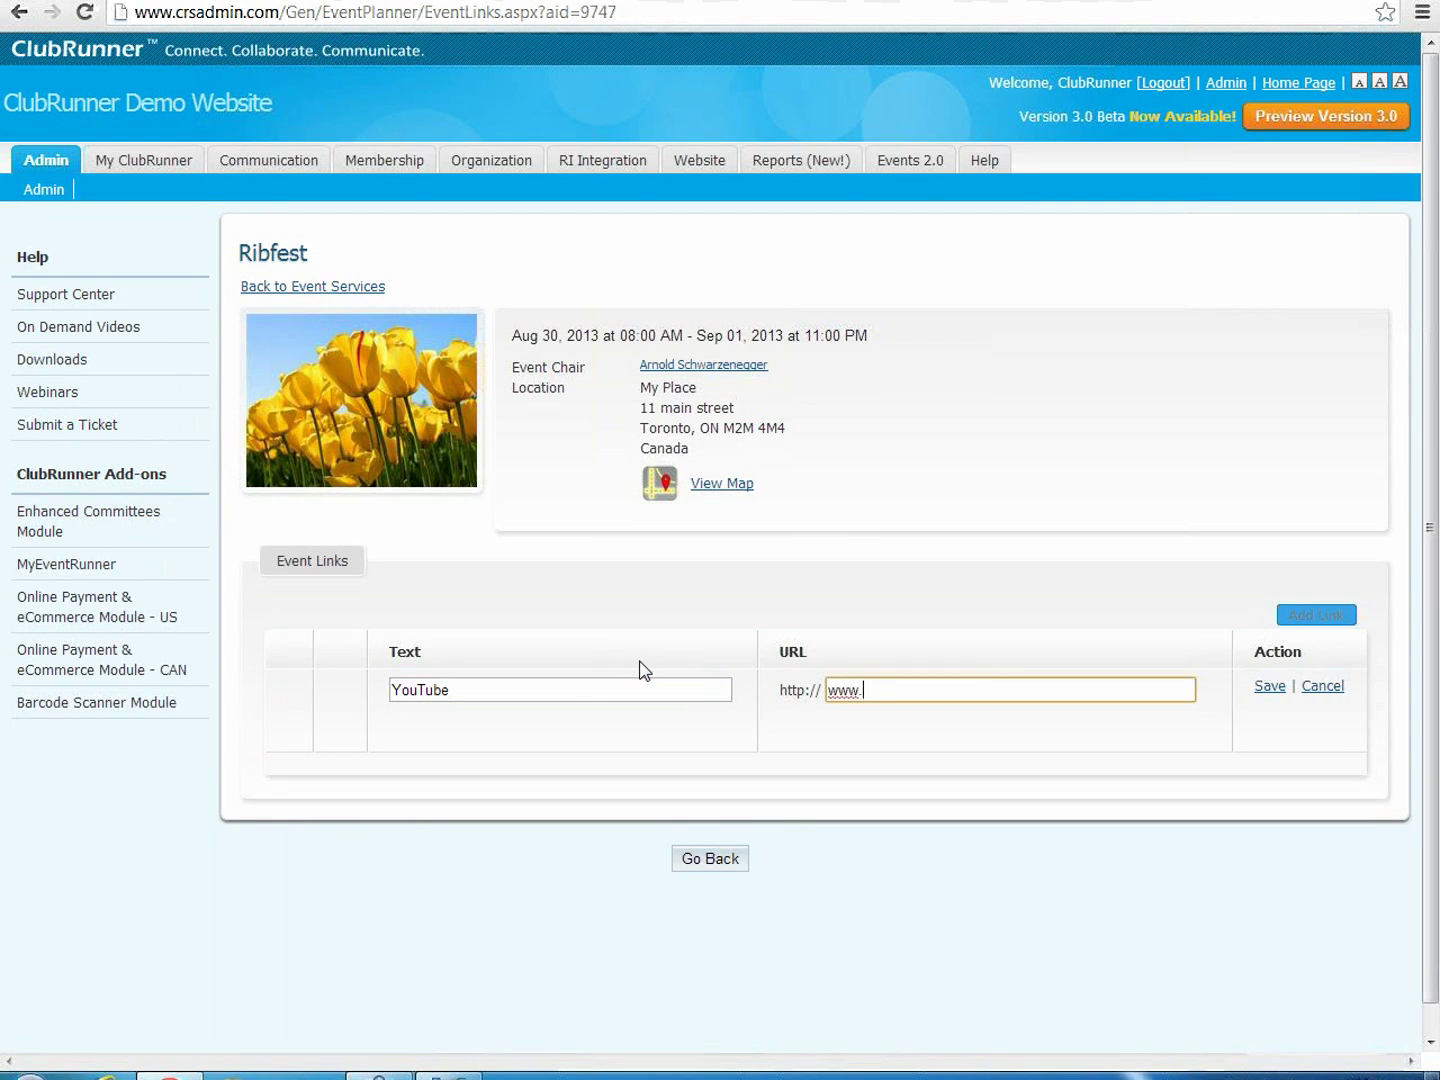
type("youtube.com")
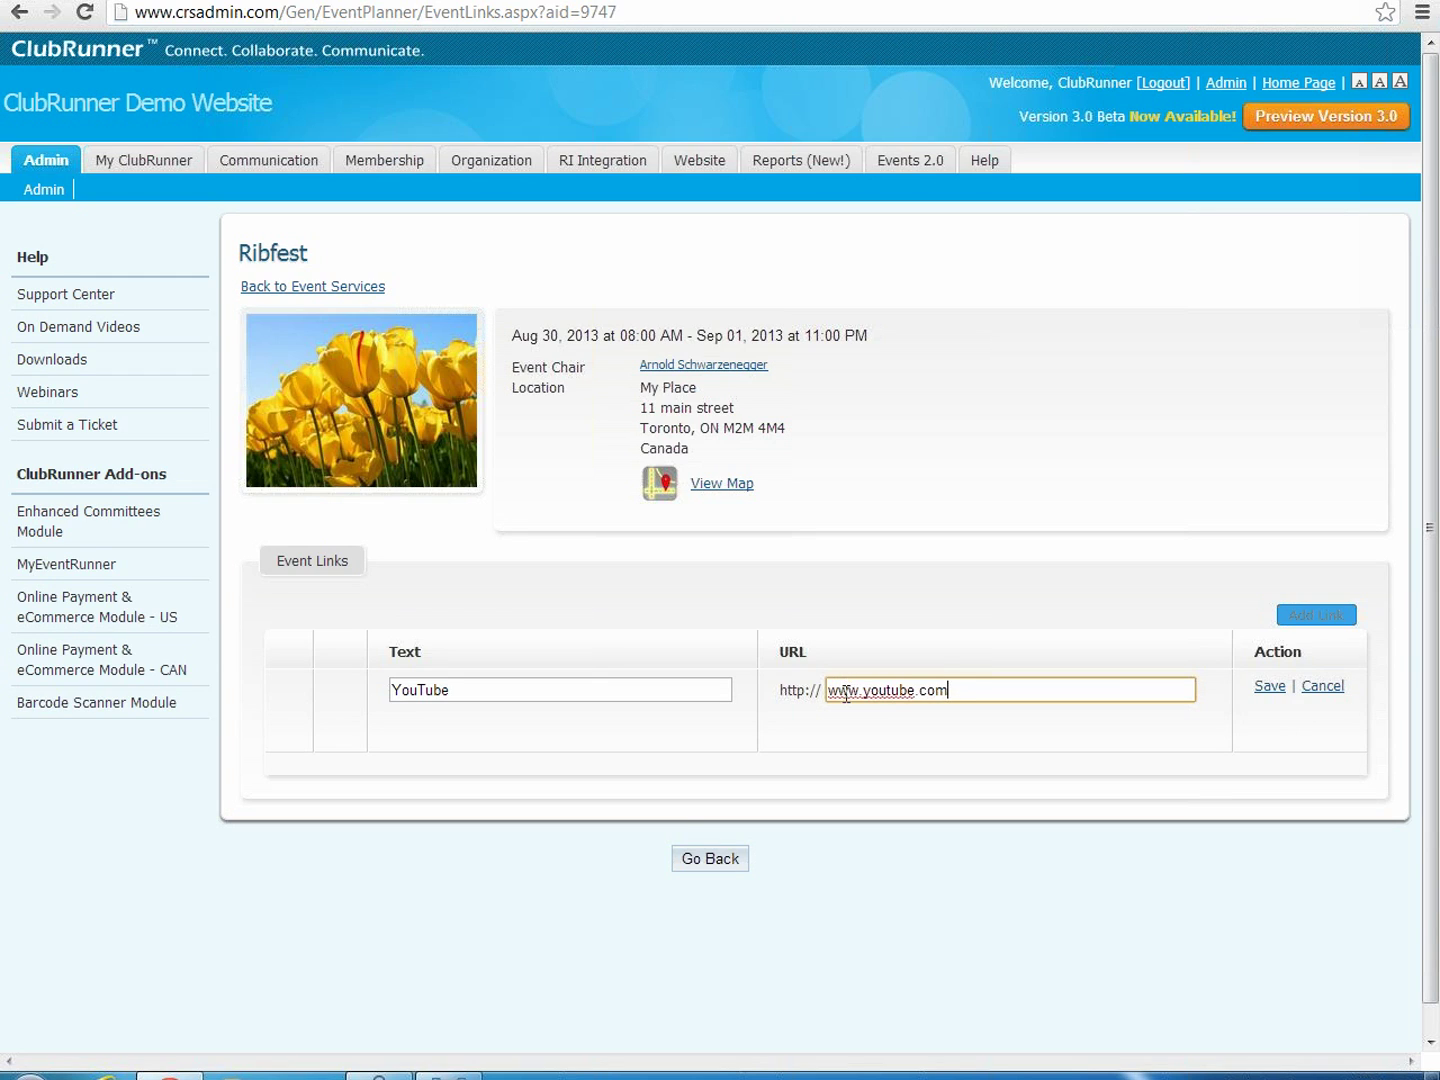
left_click_drag(780, 690, 829, 694)
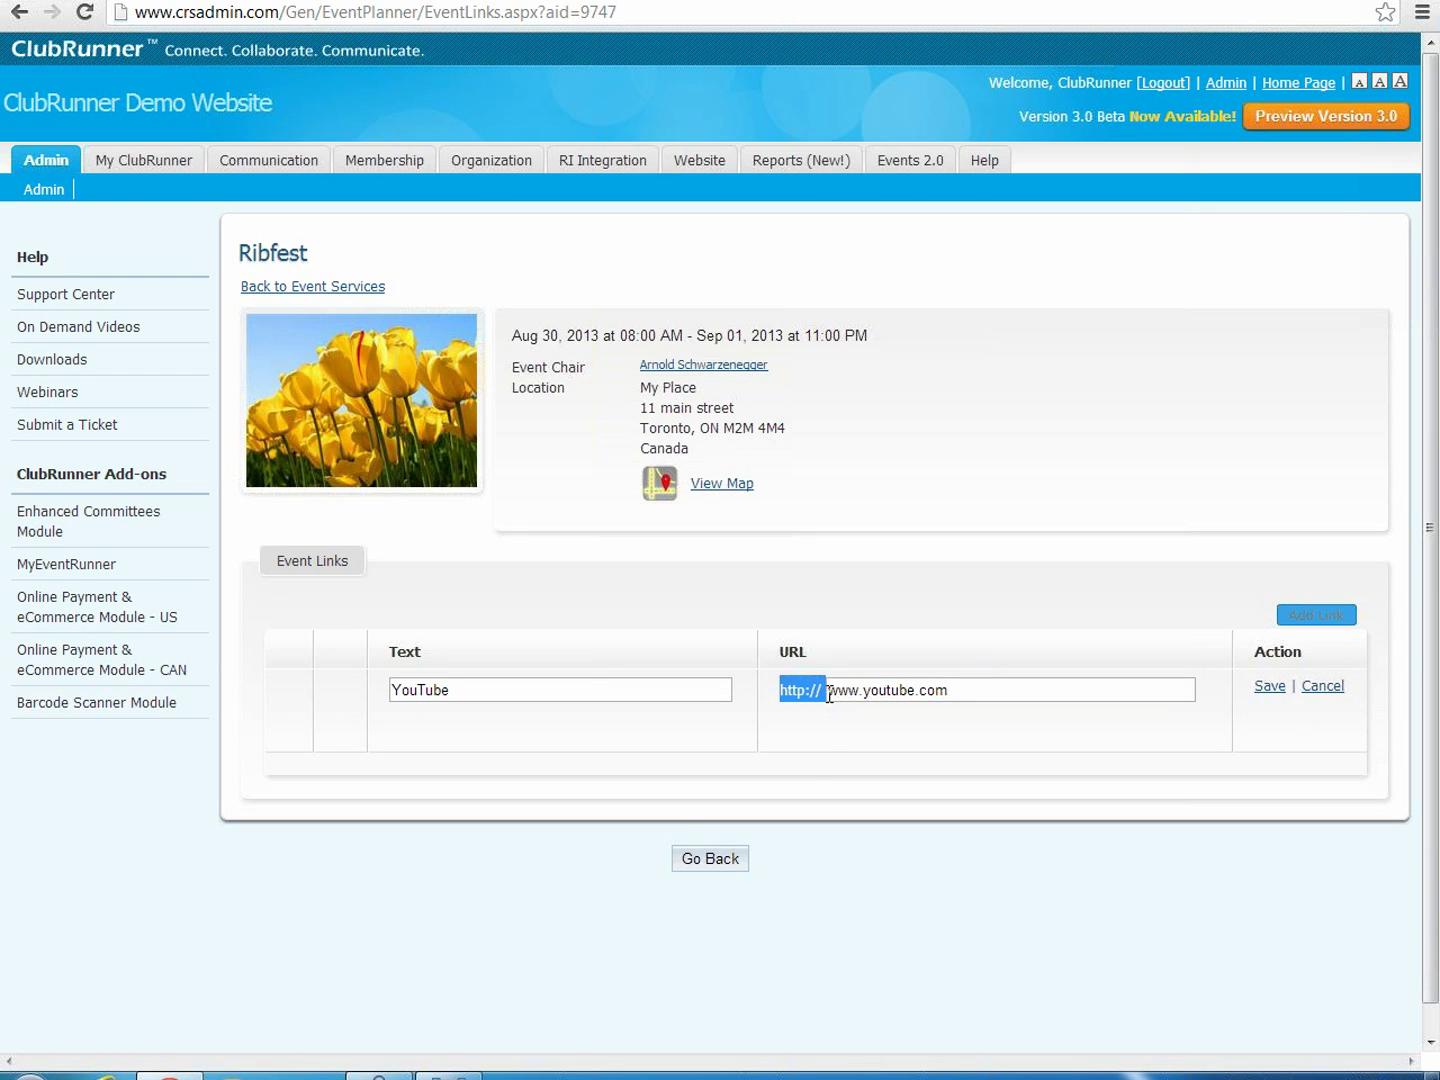
left_click(845, 765)
left_click(829, 692)
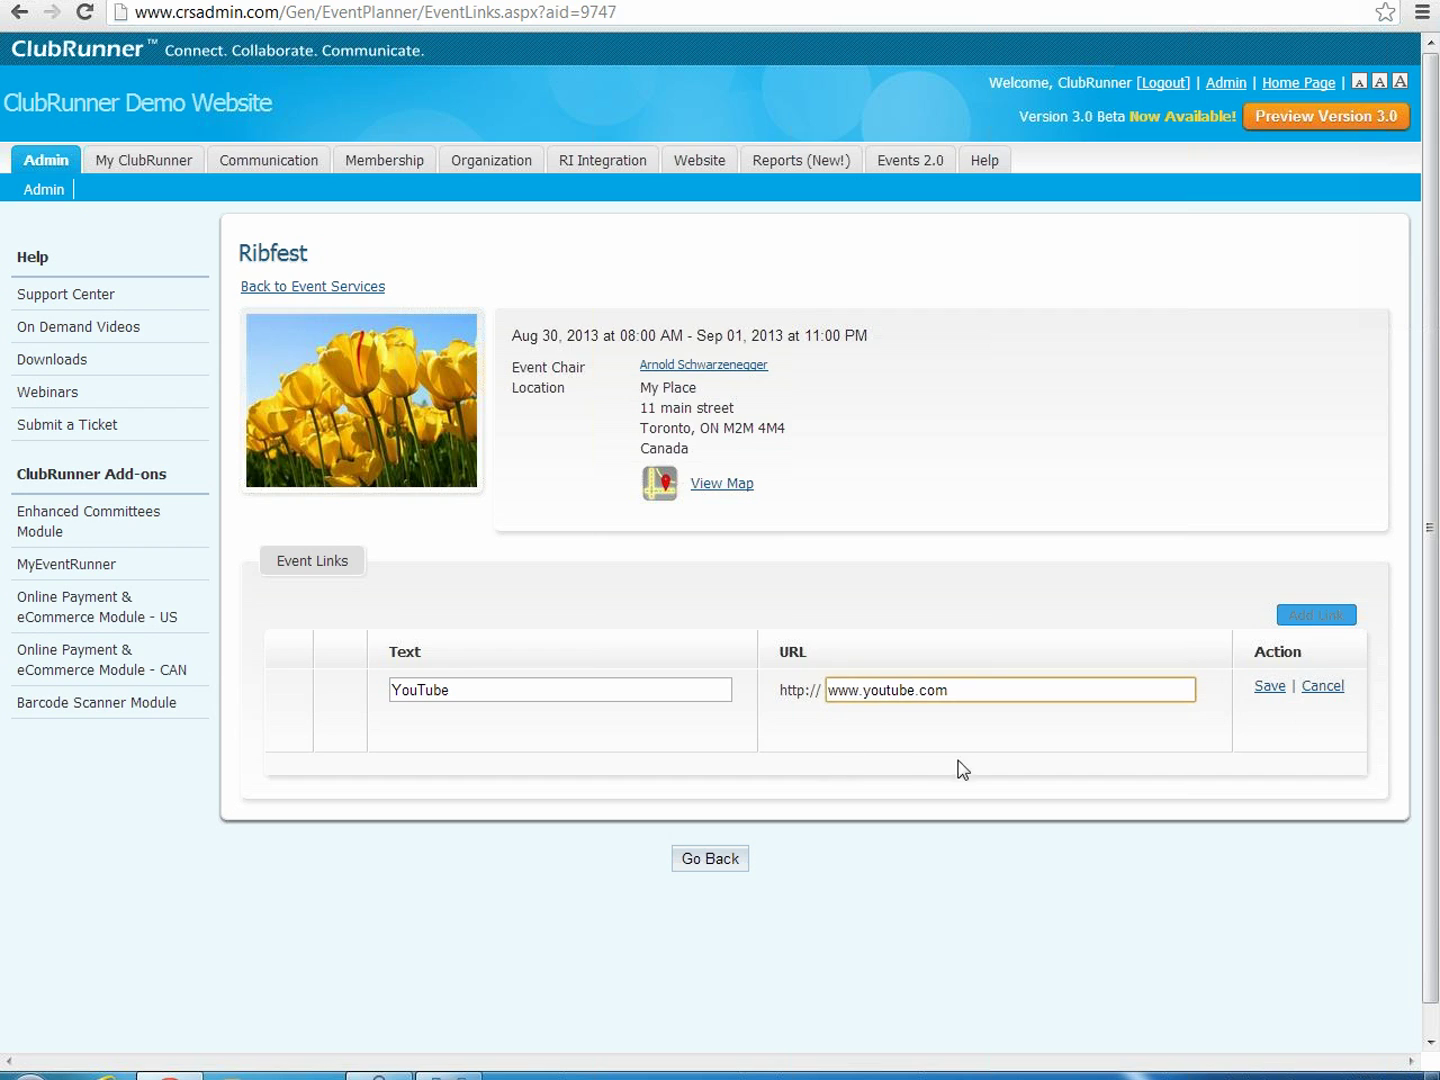
left_click(1270, 690)
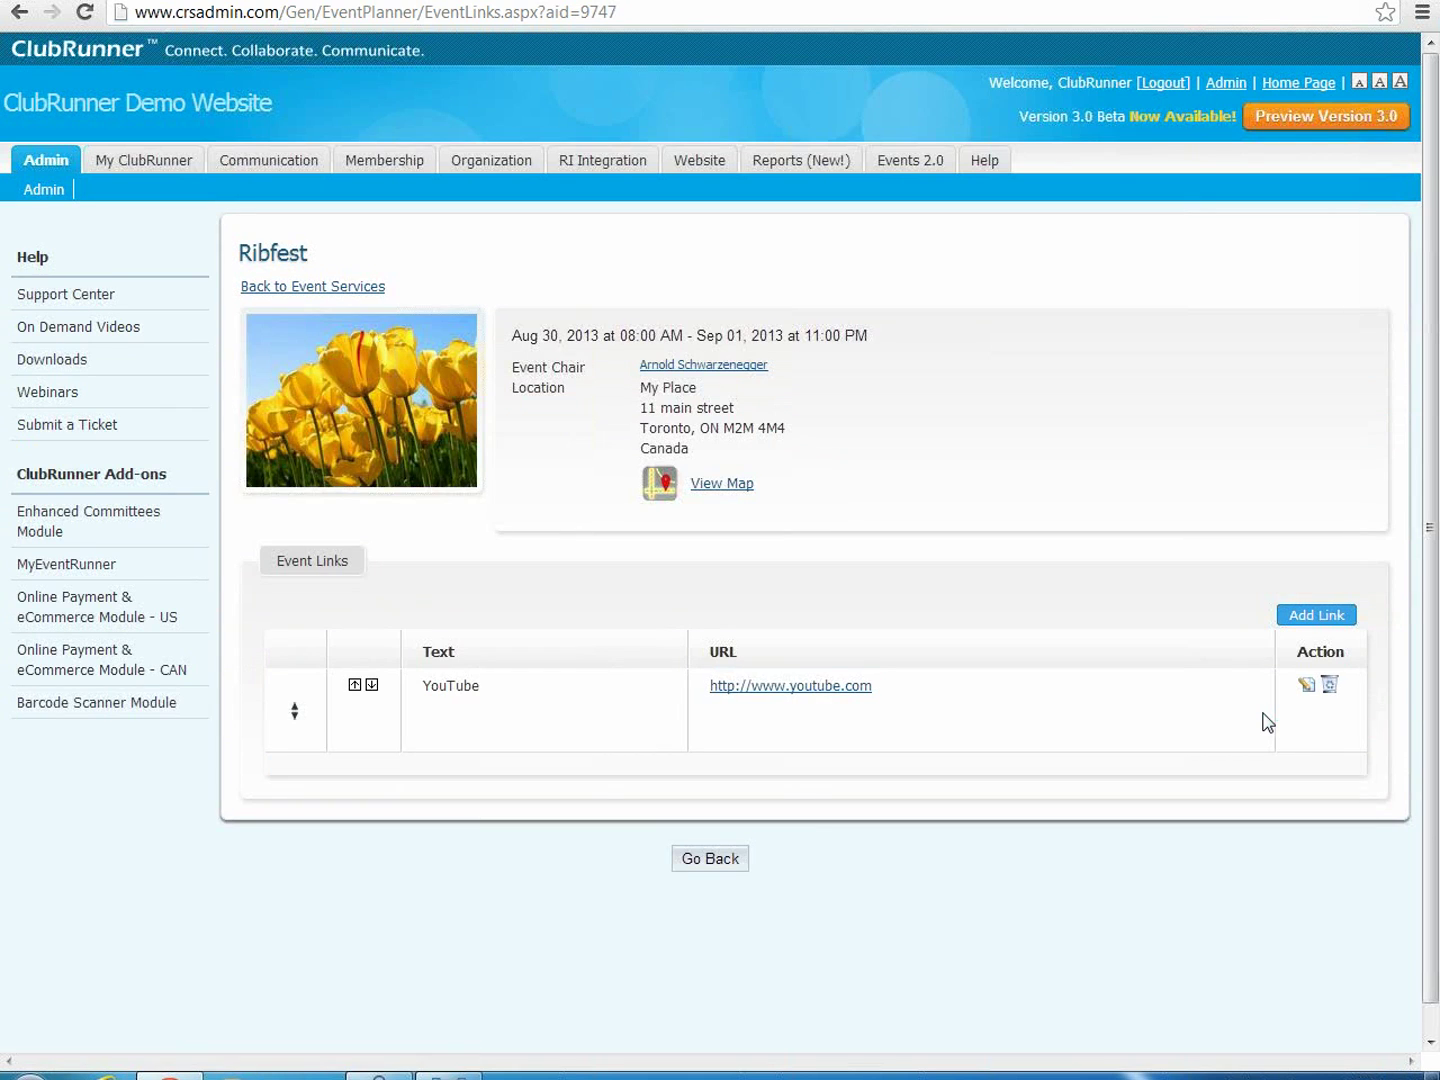
left_click(736, 868)
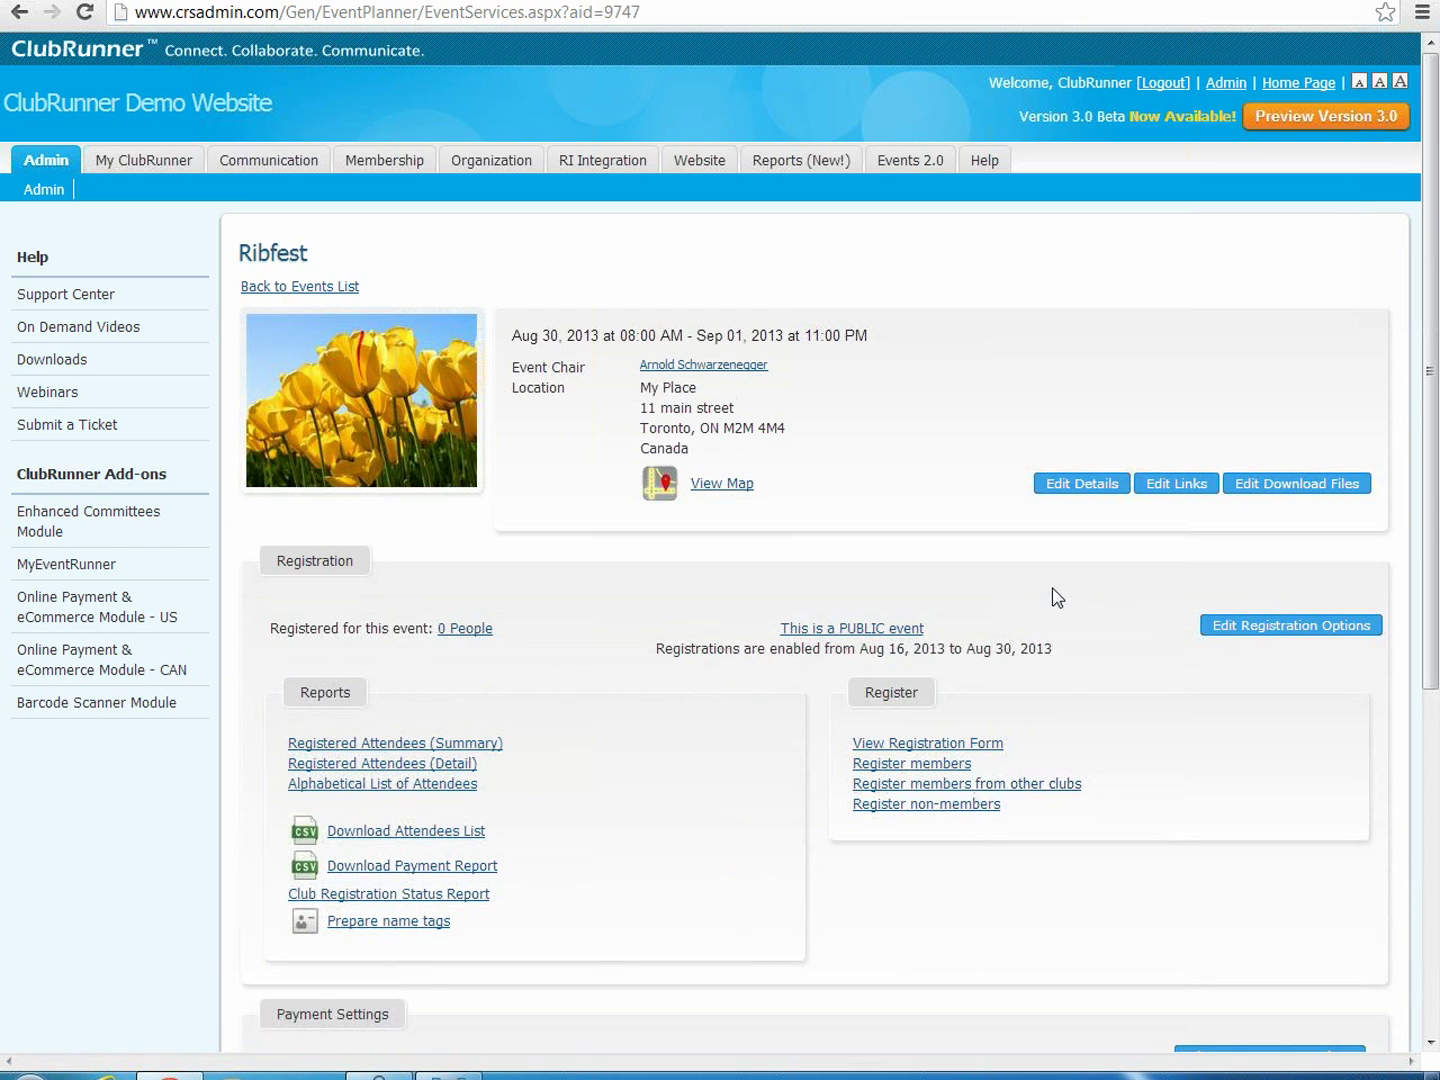
left_click(1270, 496)
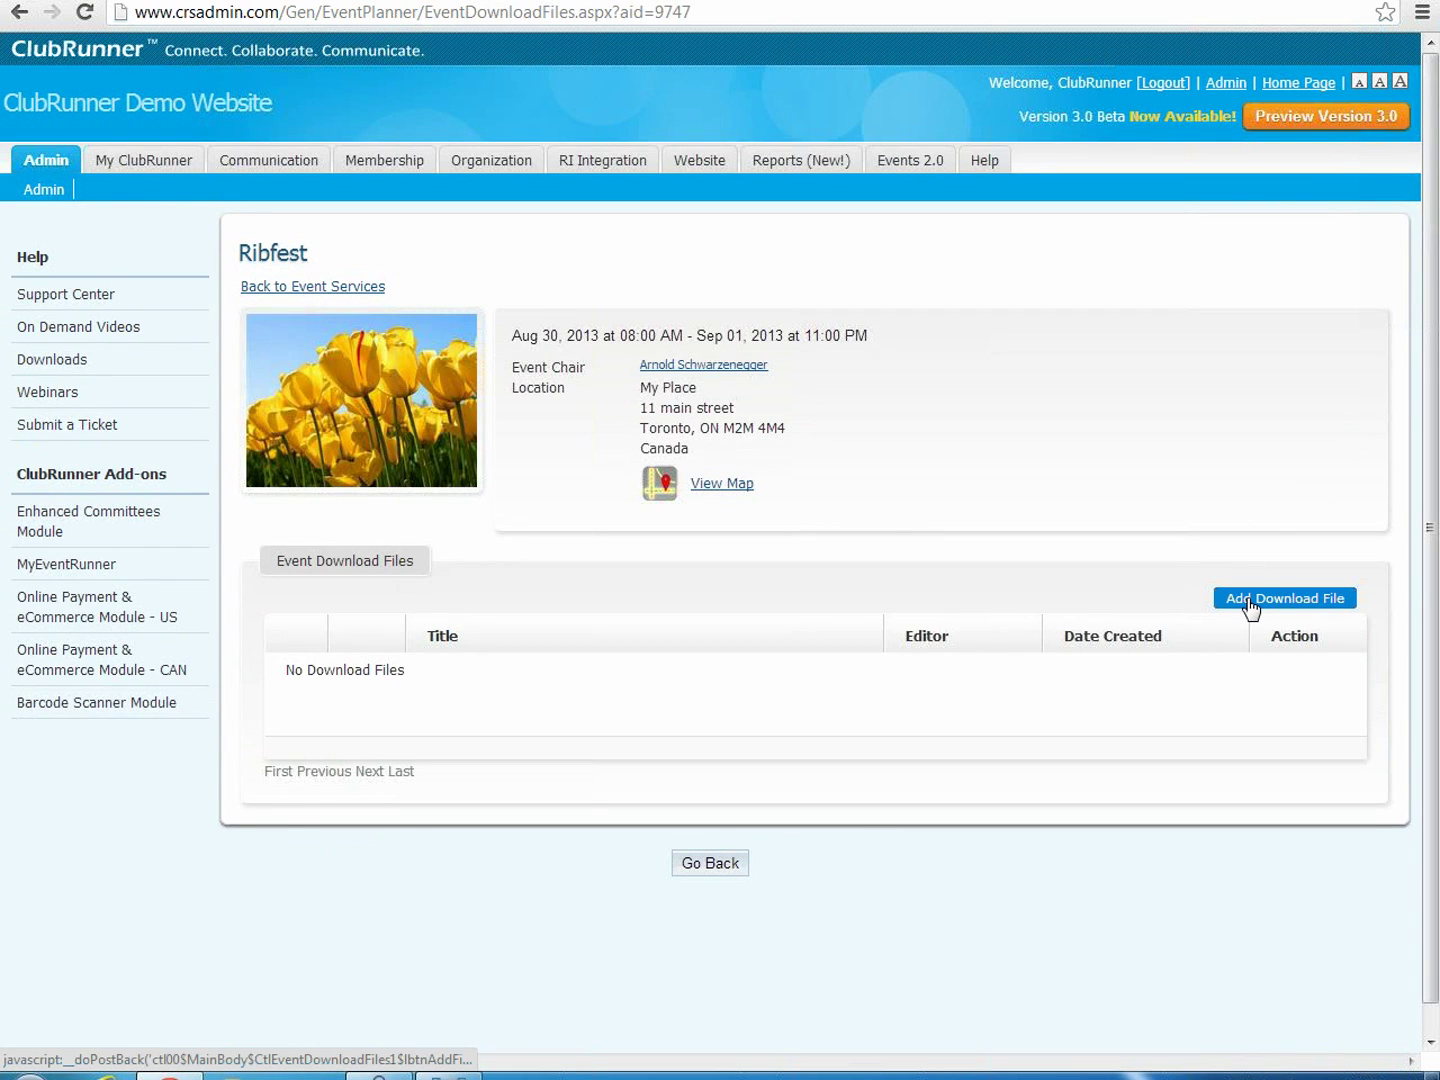
Step: Attach Koala.jpg as download file 'Picture of something' and return to the overview
left_click(1250, 600)
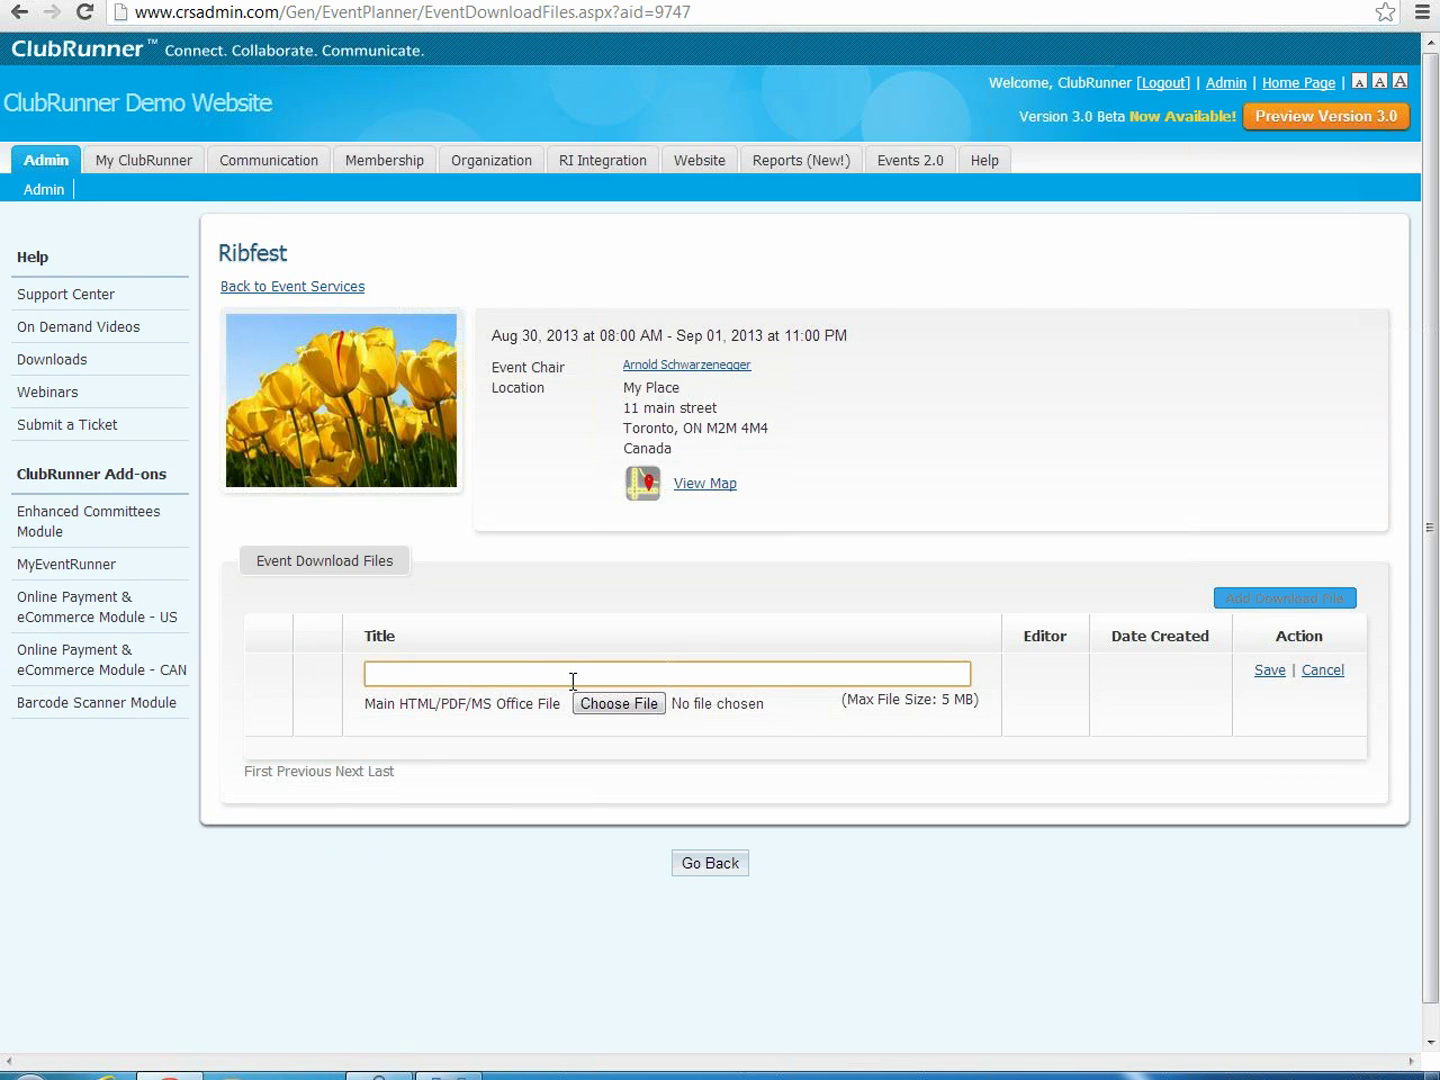
type("H")
key("BackSpace")
type("Picture of something")
left_click(618, 704)
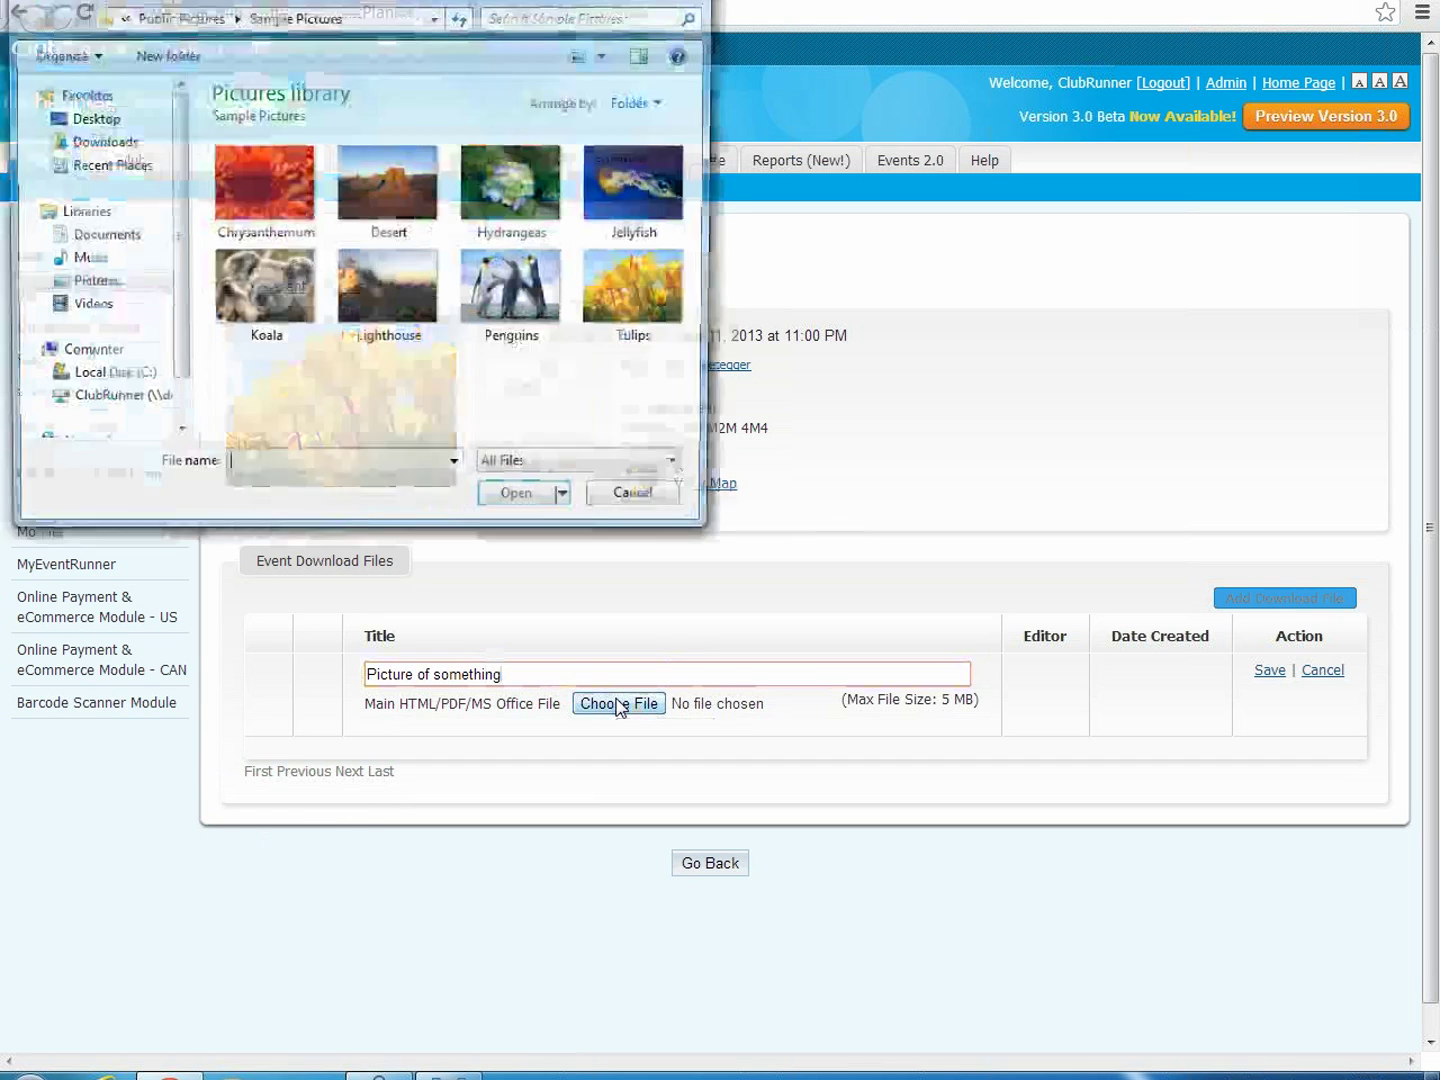
double_click(262, 318)
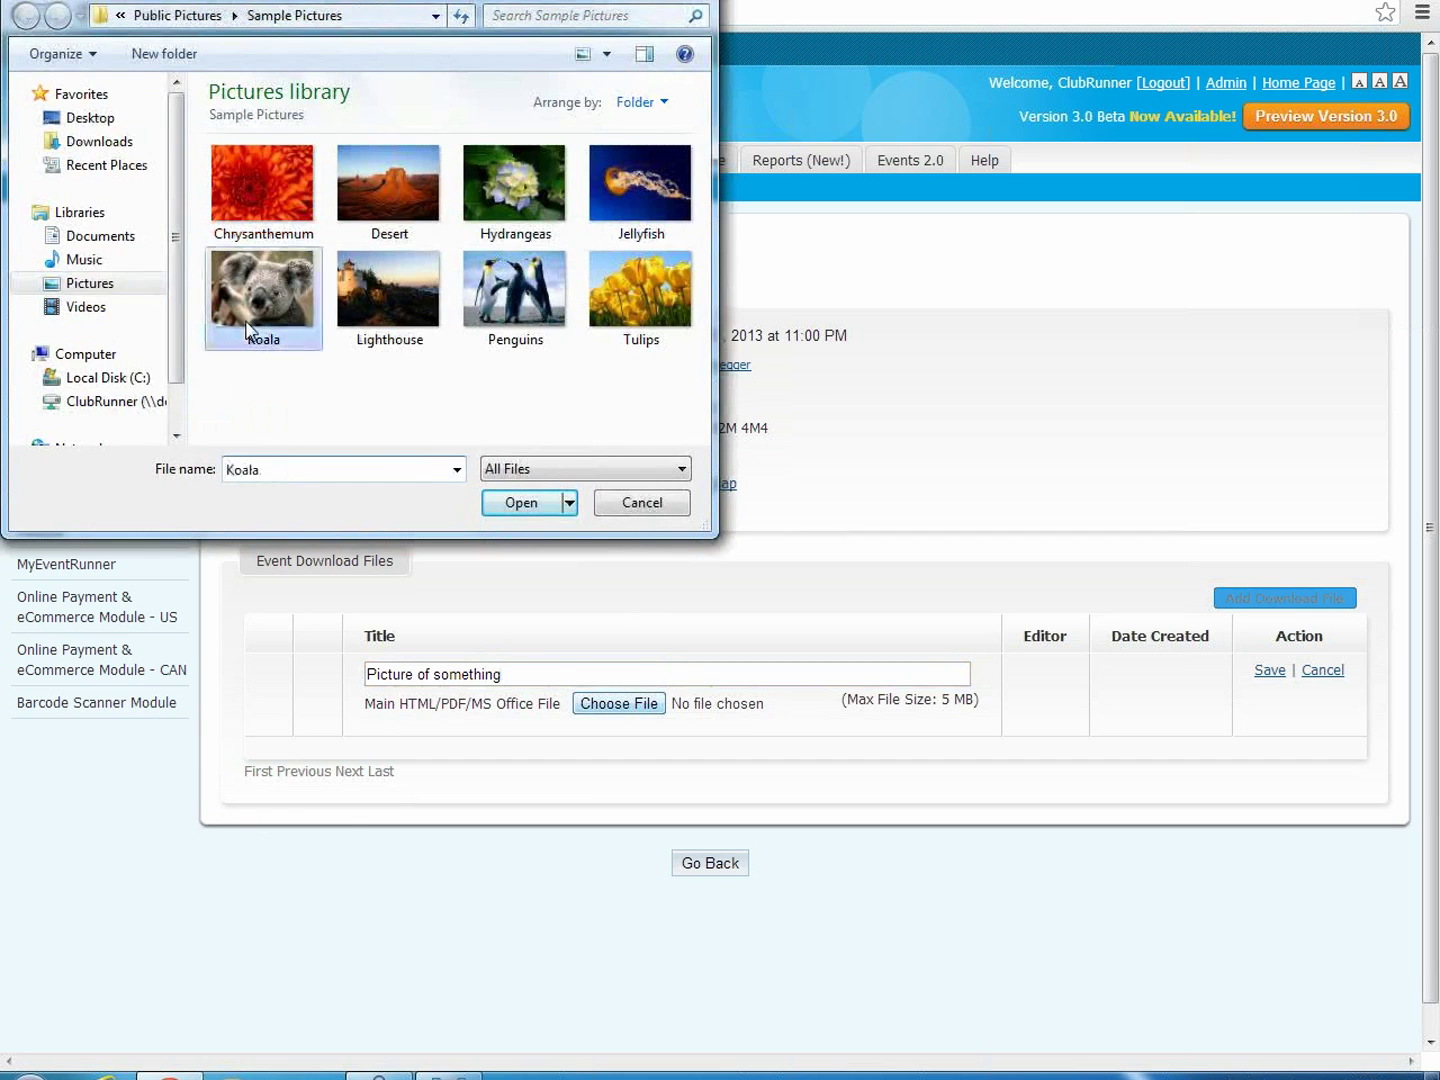
left_click(1268, 672)
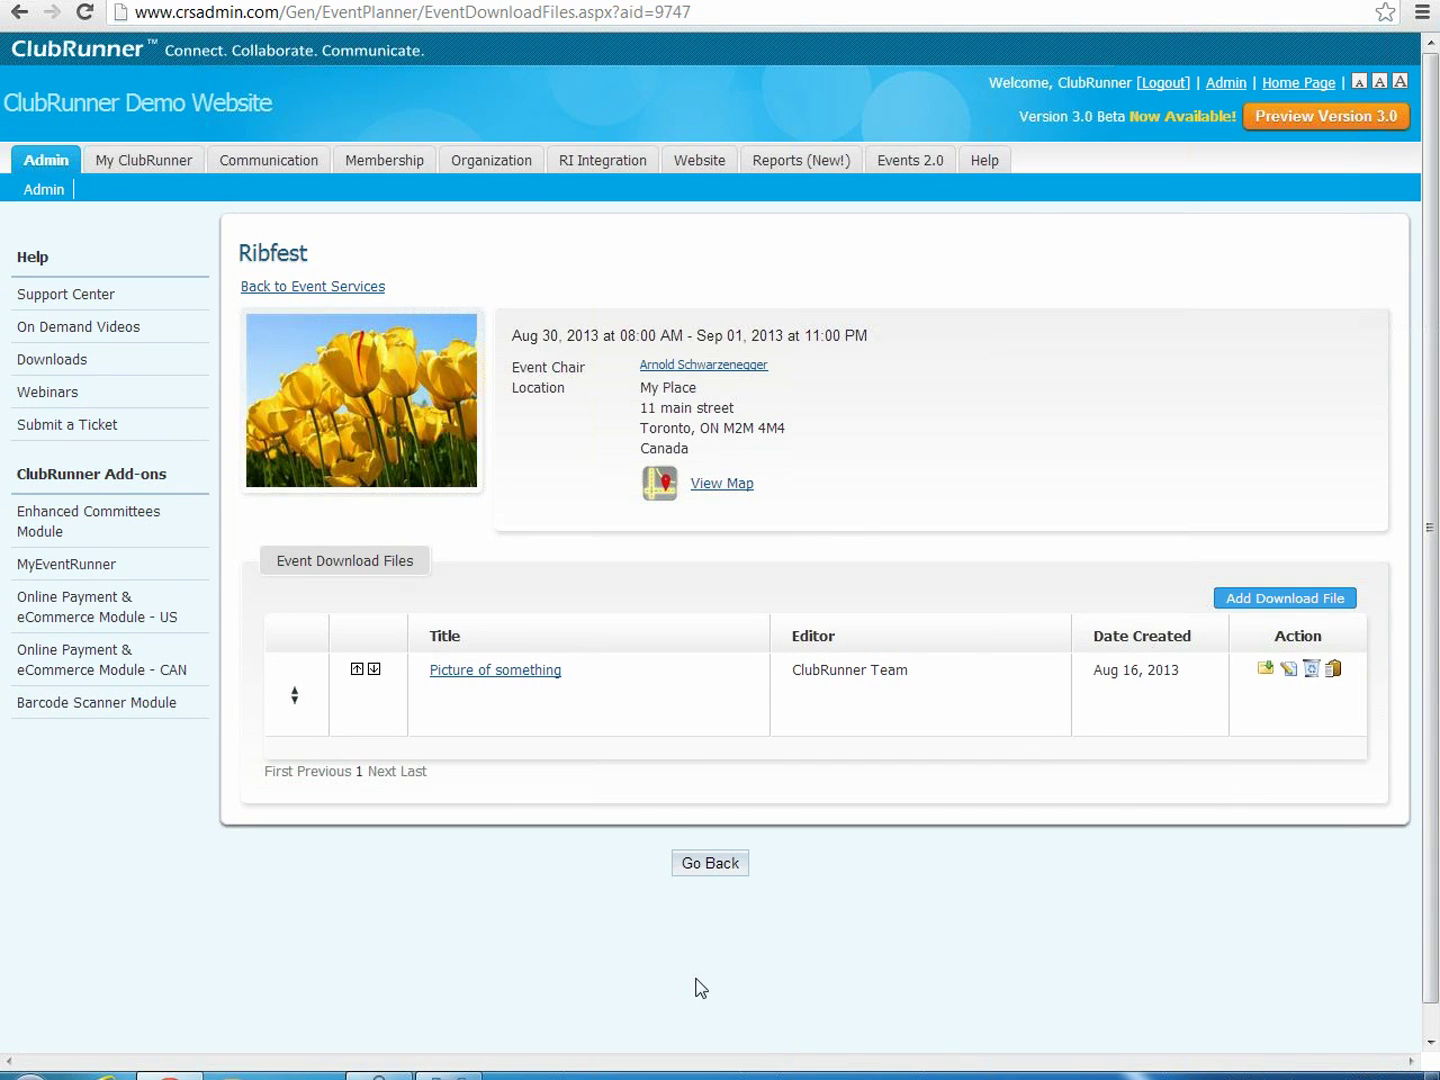
left_click(709, 866)
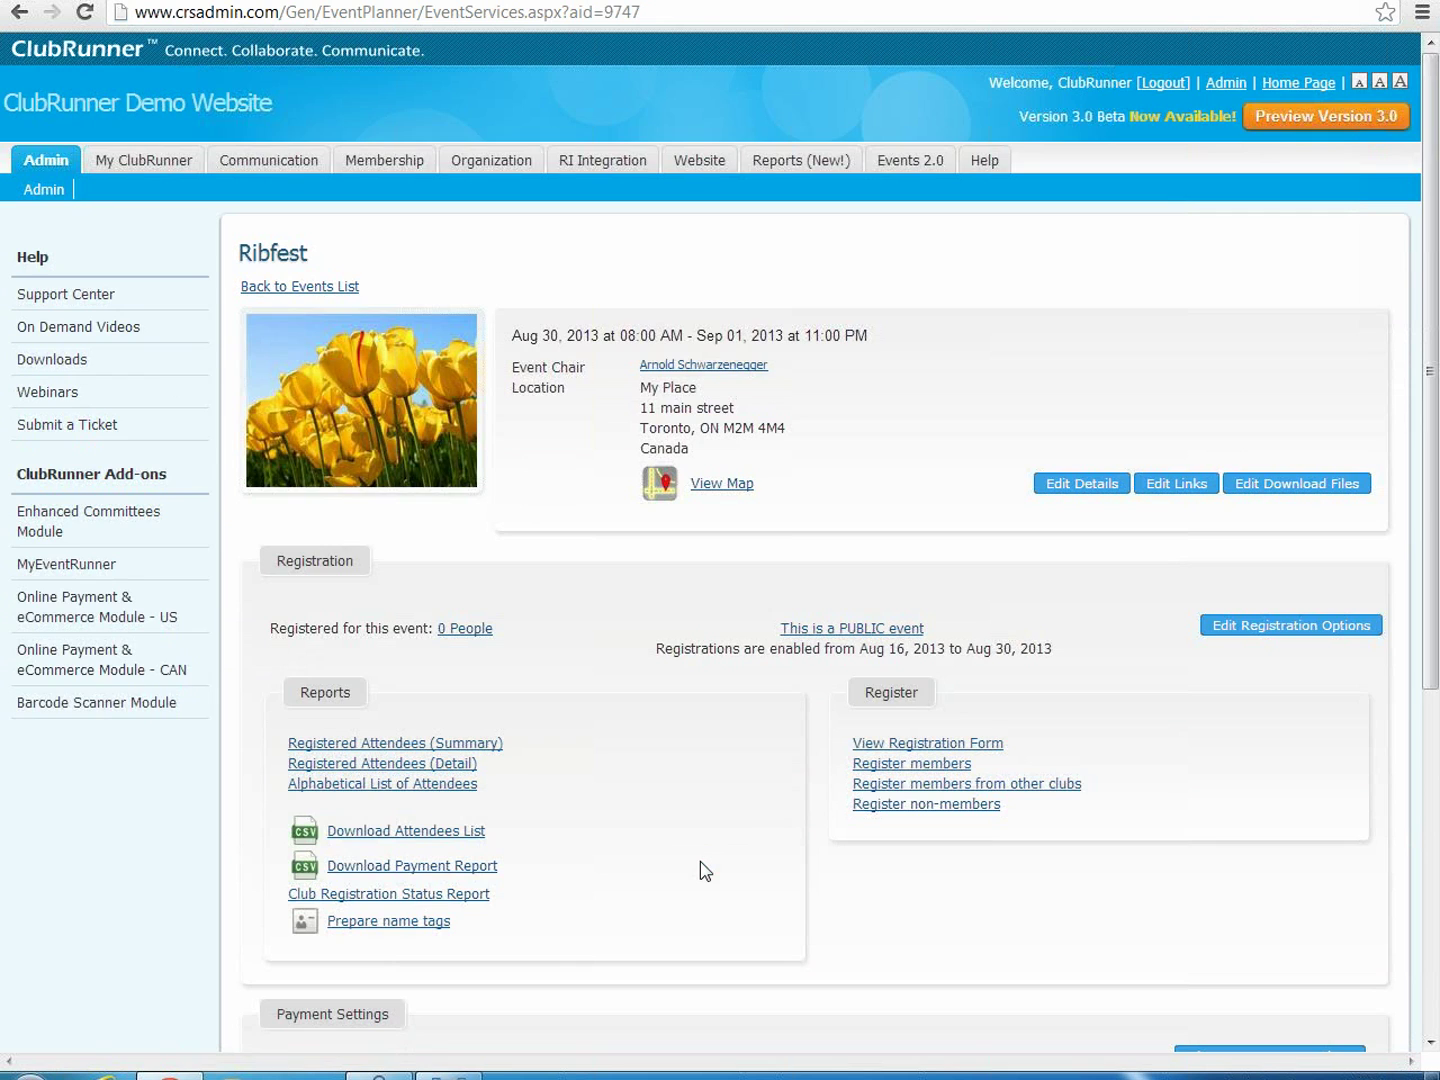
scroll(700, 861, "down", 2)
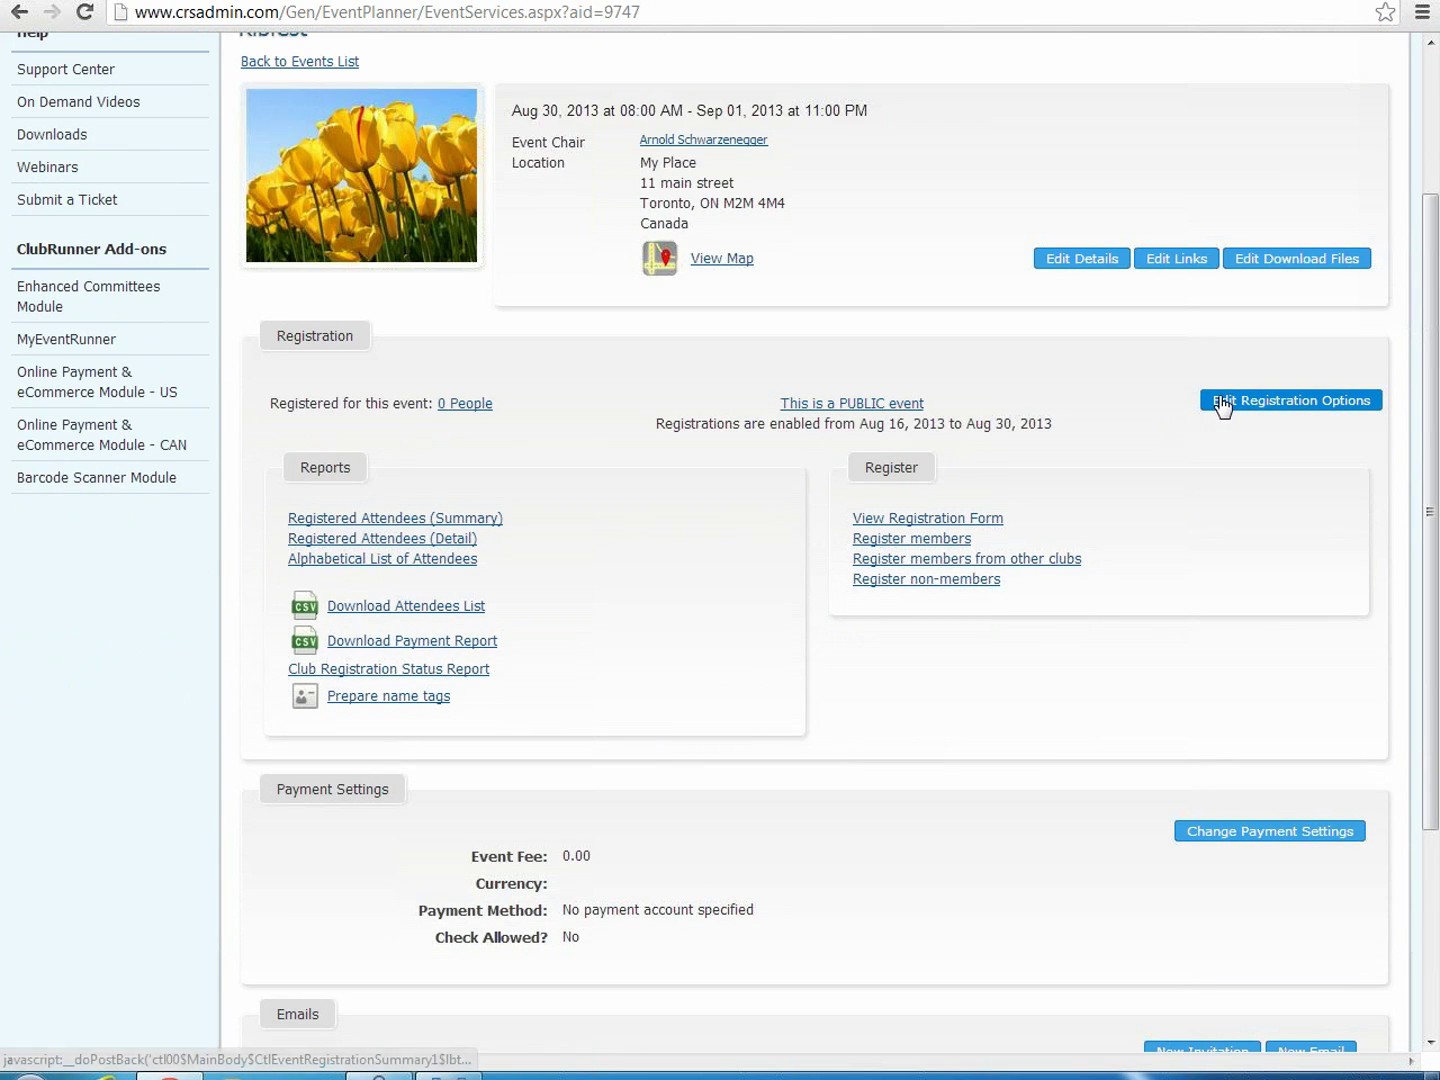
Step: Change the registration end date from Aug 30 to Aug 29, 2013 and save
left_click(1311, 404)
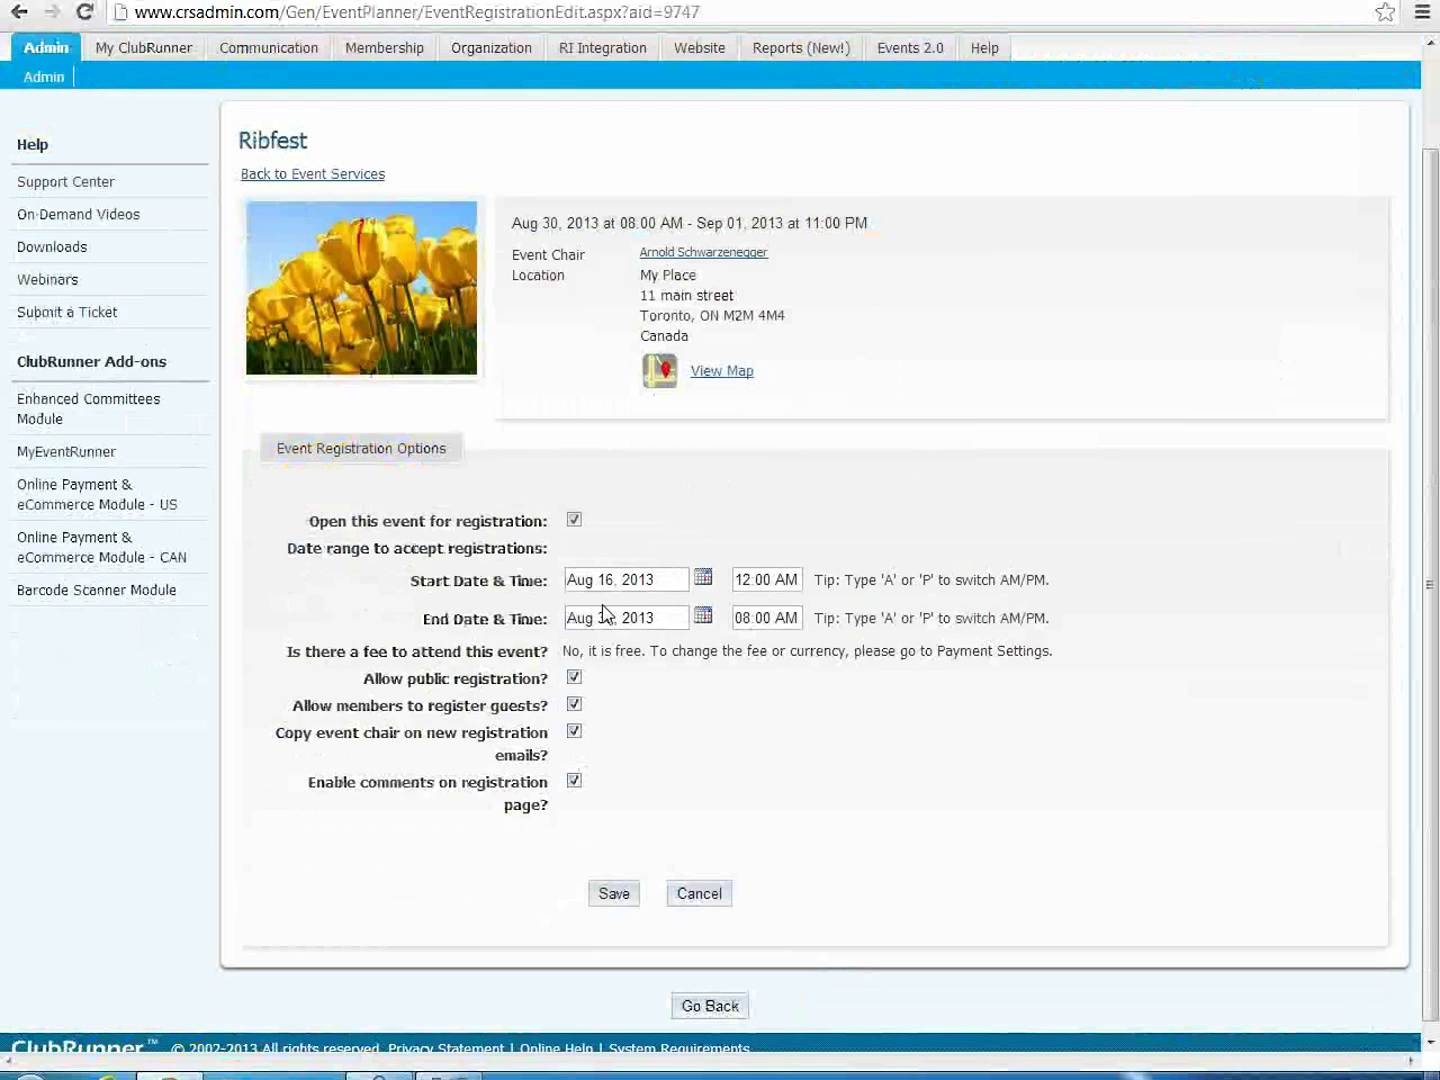
left_click(604, 612)
key("BackSpace")
type("3")
key("BackSpace")
key("BackSpace")
type("29")
left_click(608, 893)
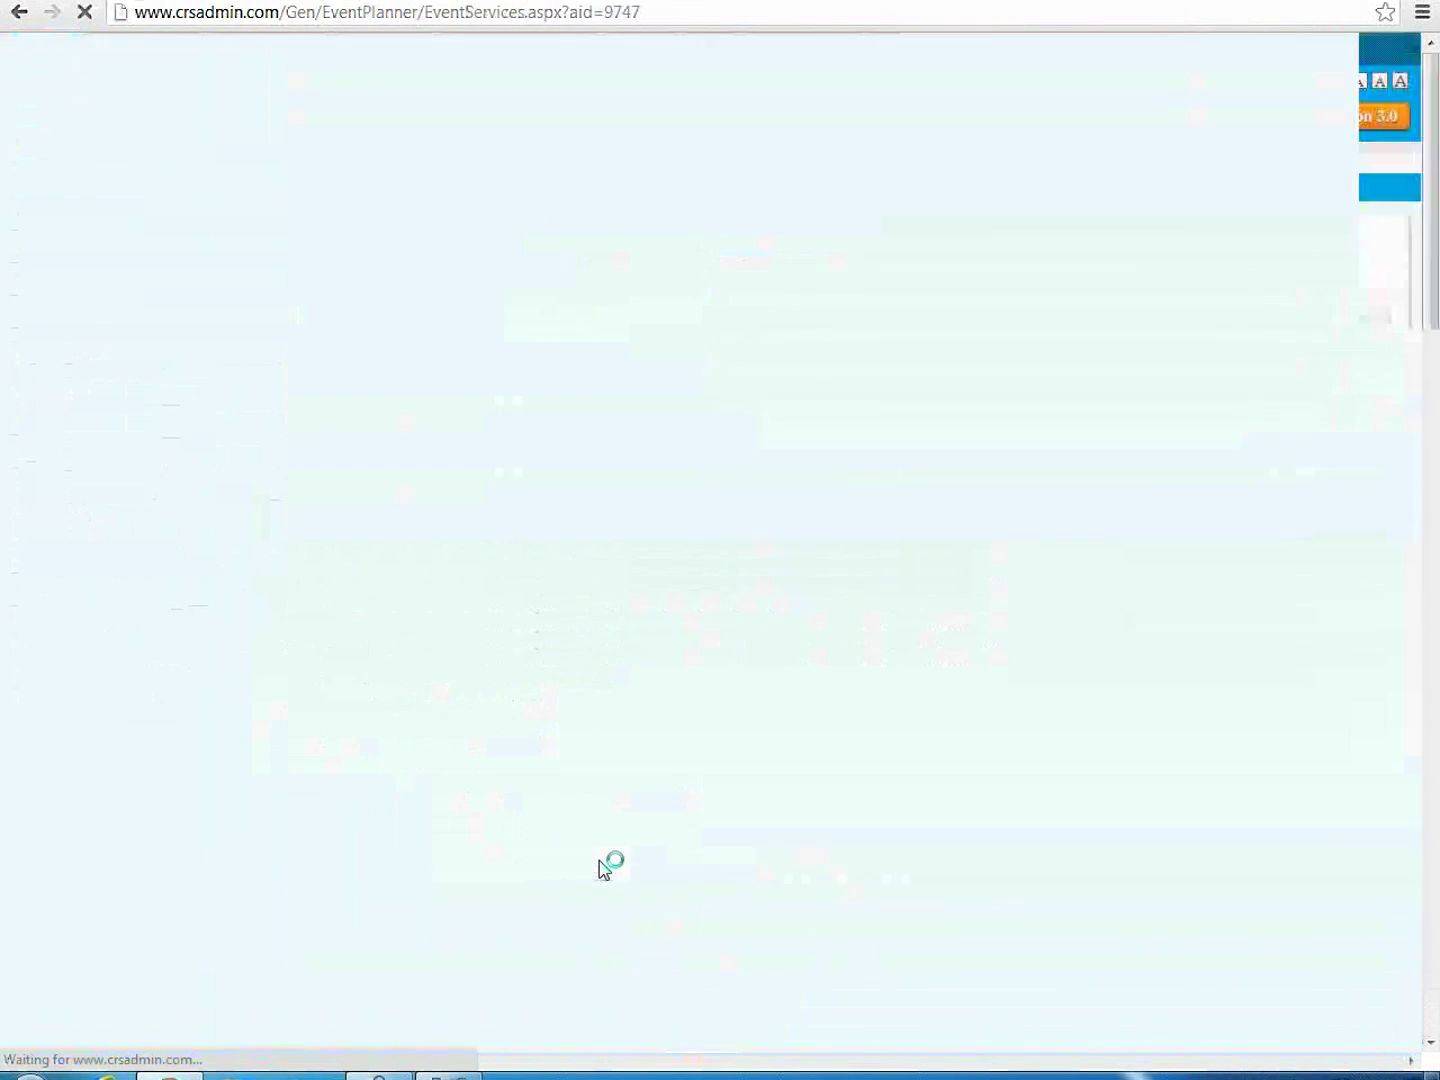
scroll(593, 870, "down", 2)
scroll(596, 872, "down", 1)
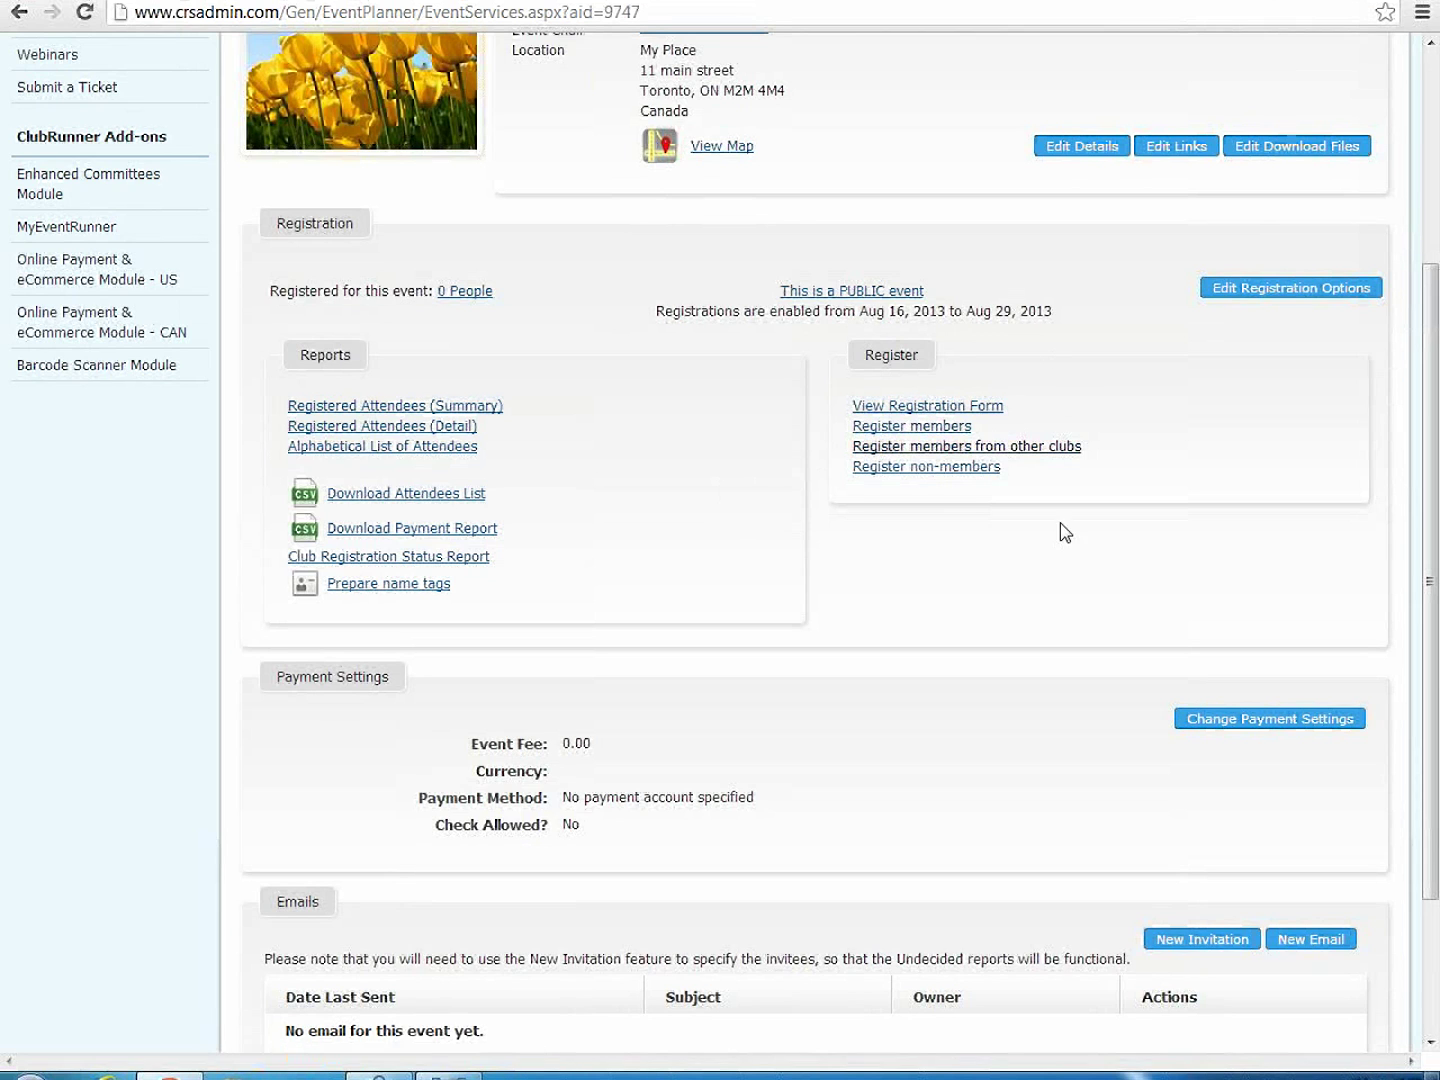
Step: Register a club member near the end of the list for Ribfest with a comment that they like chicken
left_click(933, 428)
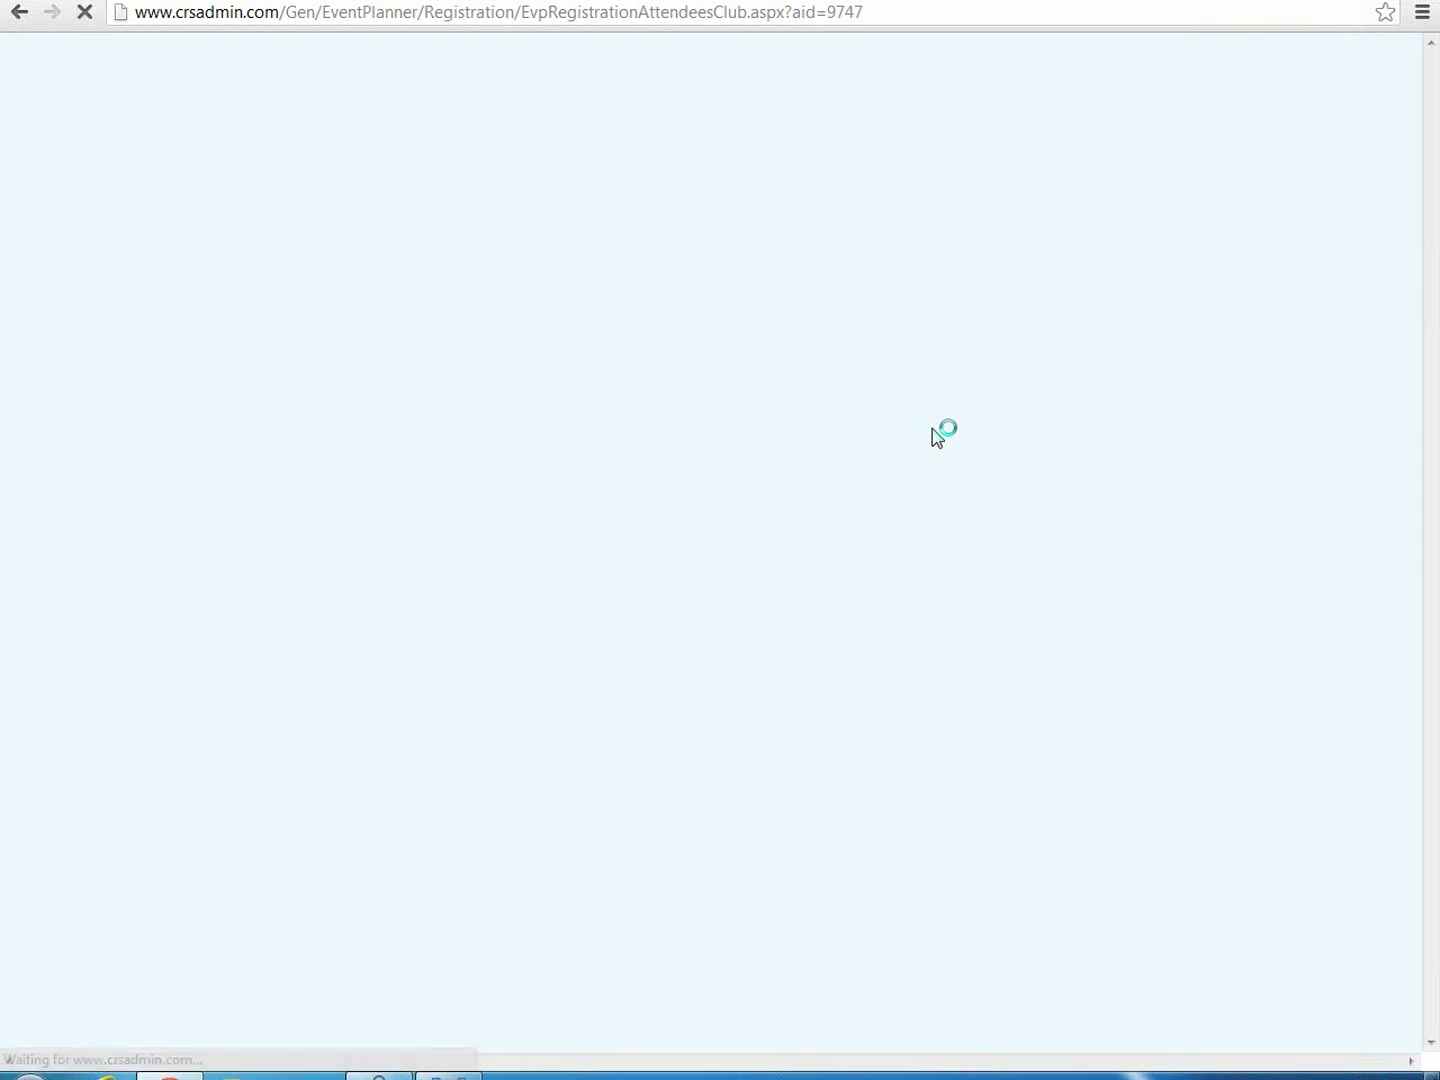
scroll(952, 500, "down", 5)
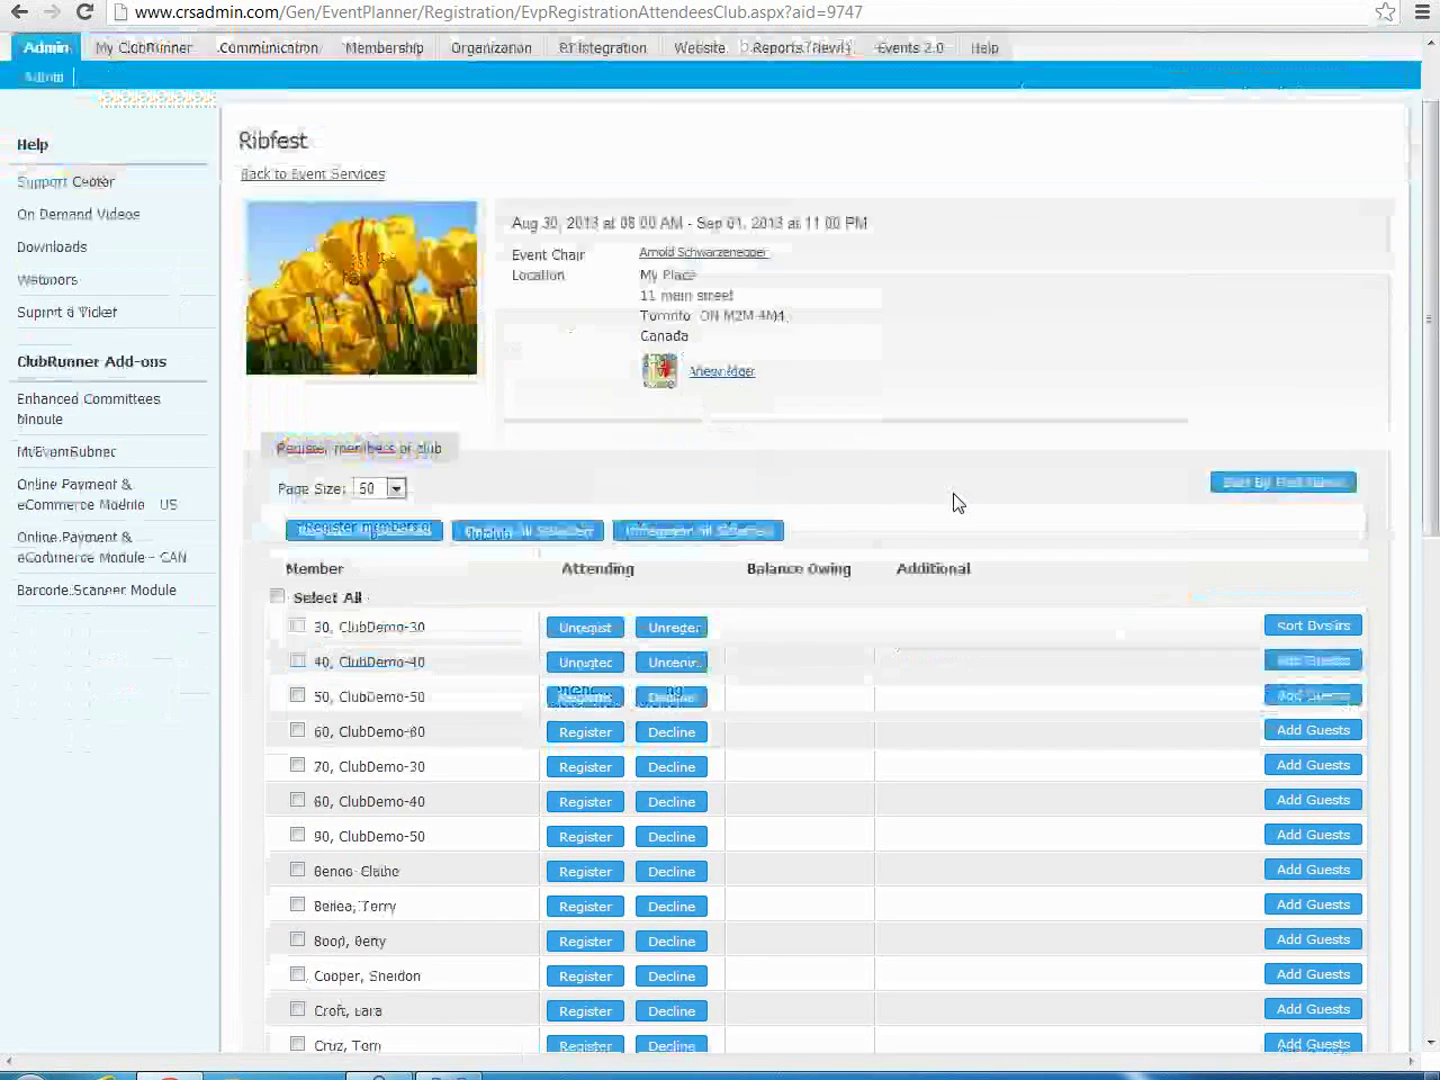
scroll(955, 502, "down", 3)
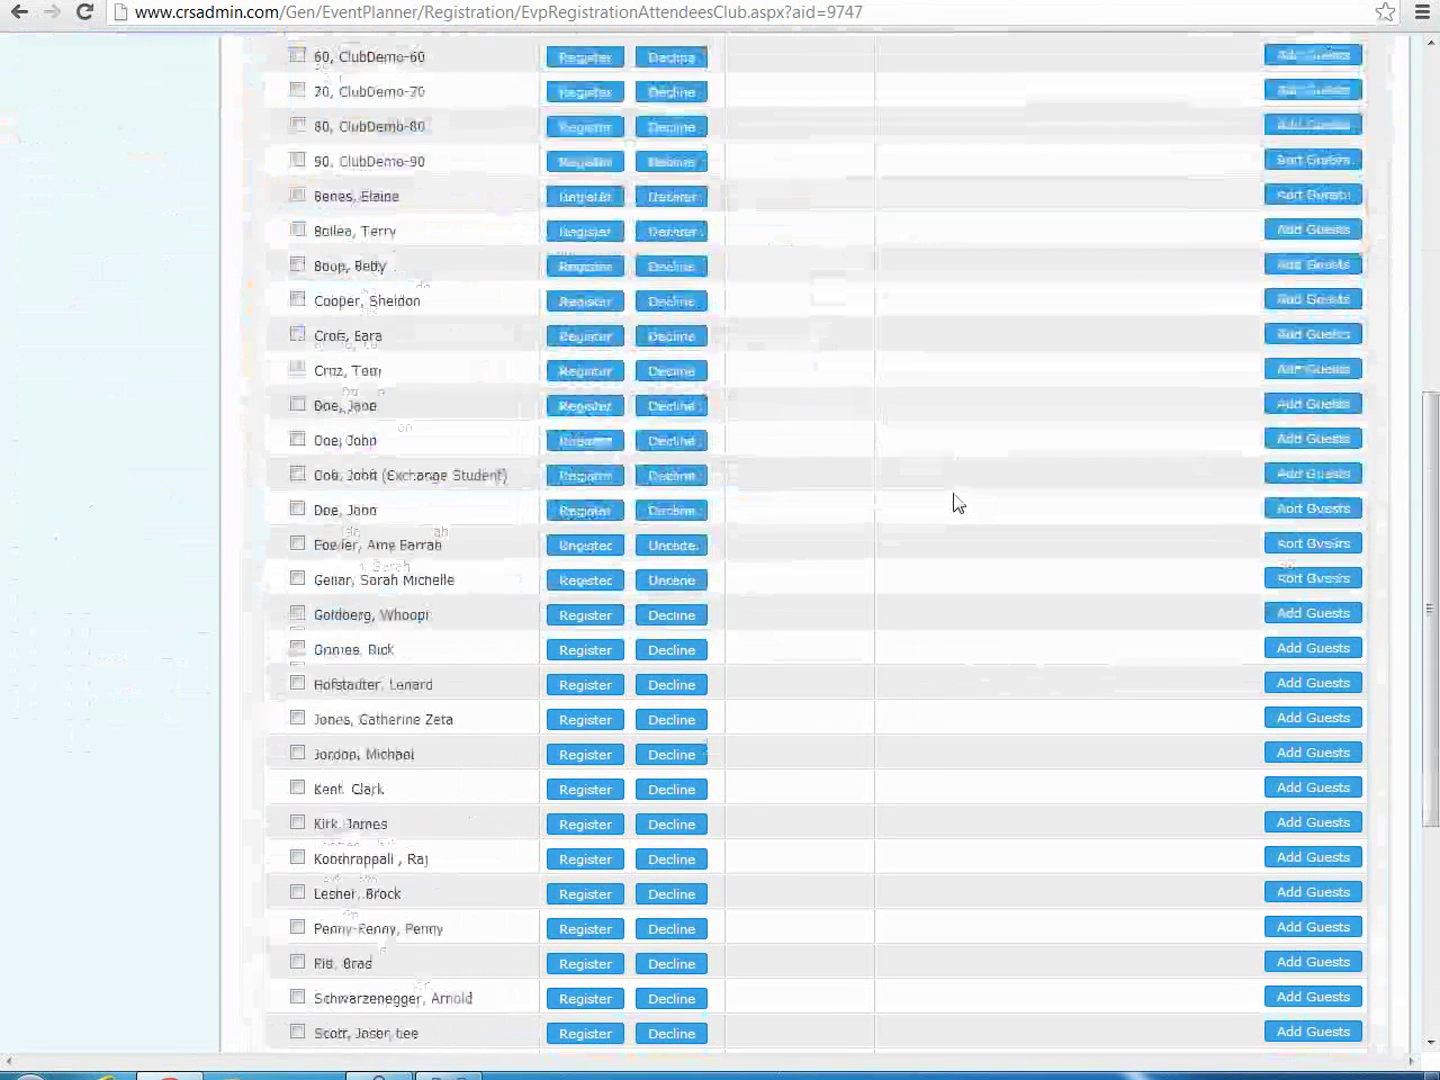
scroll(955, 502, "down", 3)
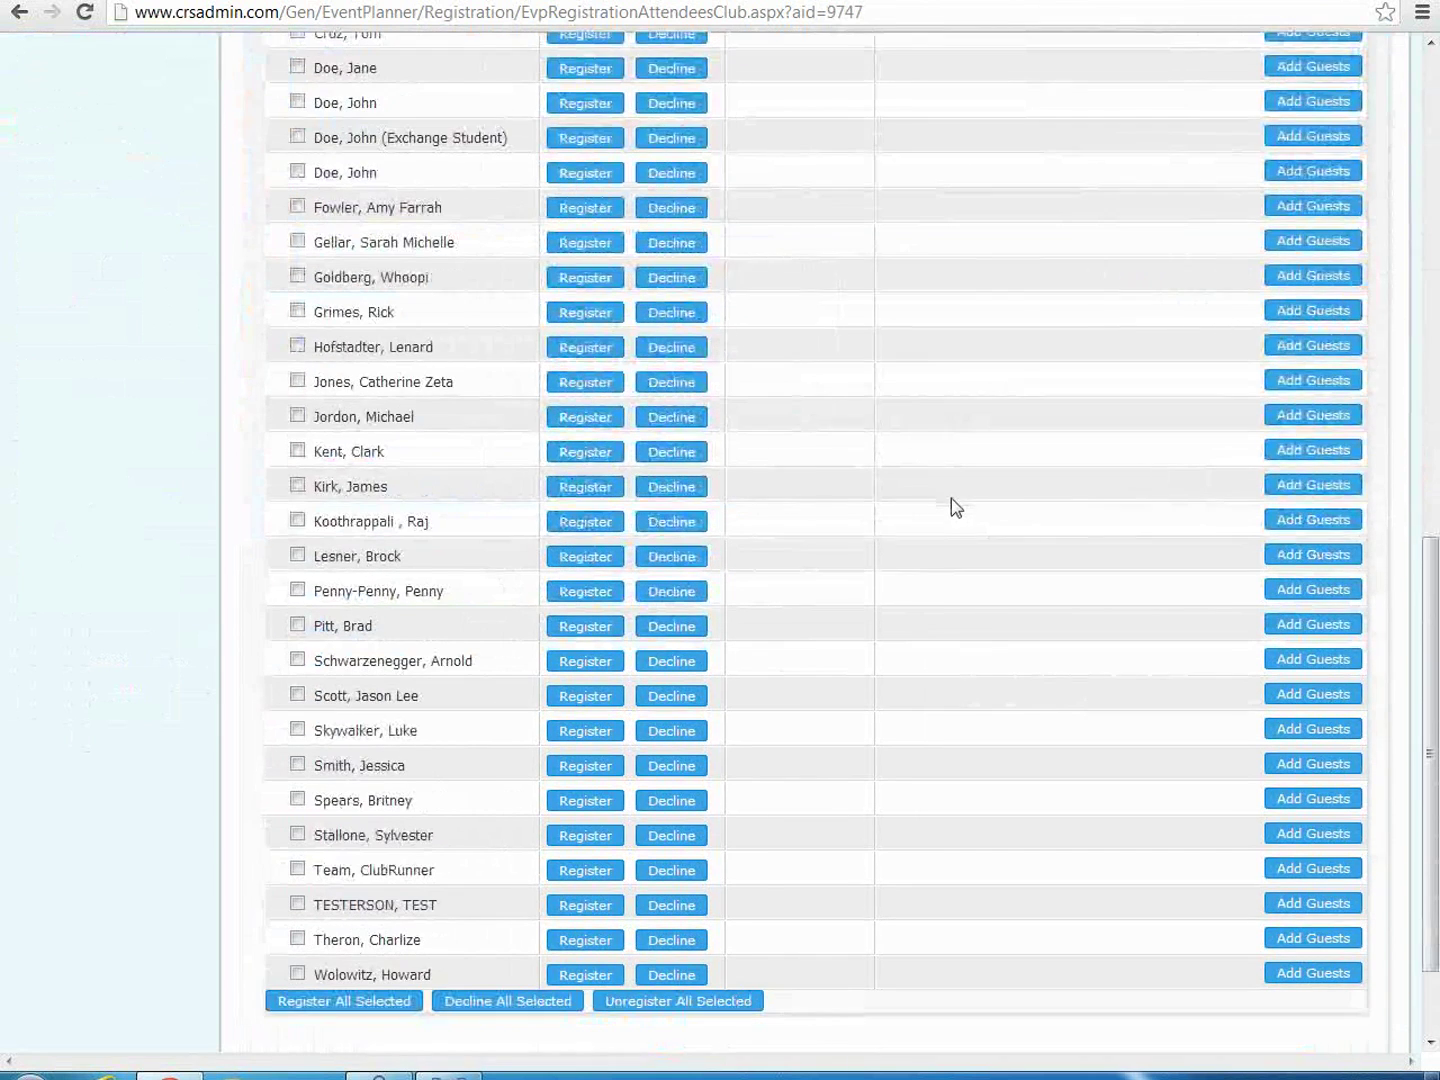
left_click(574, 838)
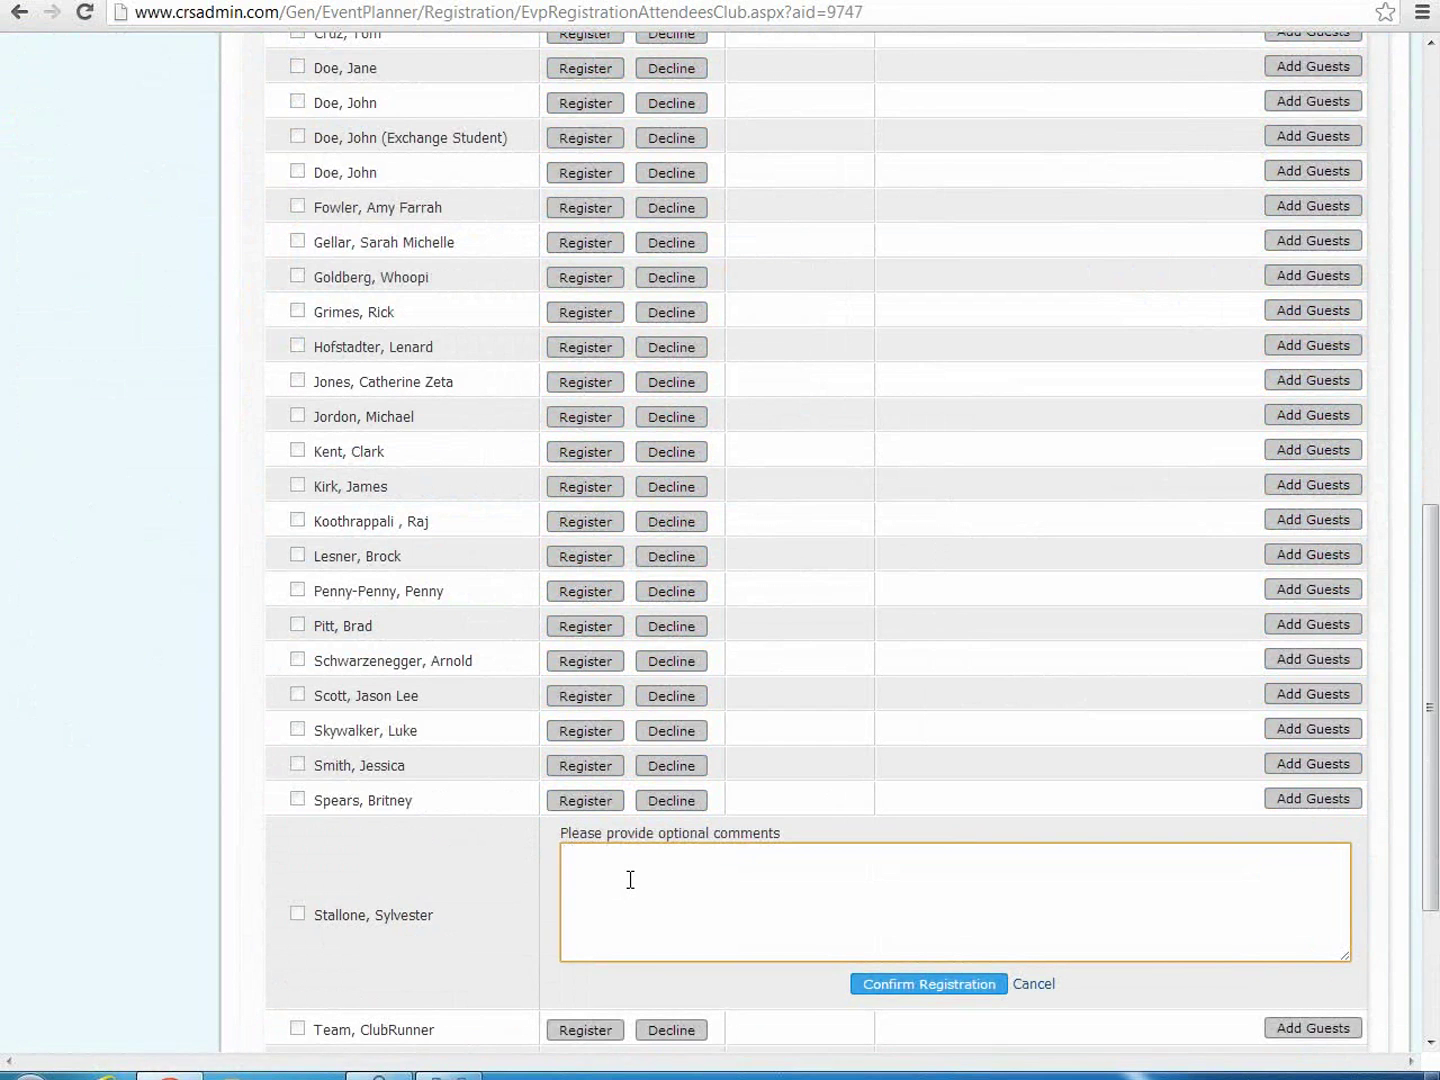
type("ISylvester likes chicken")
left_click(885, 990)
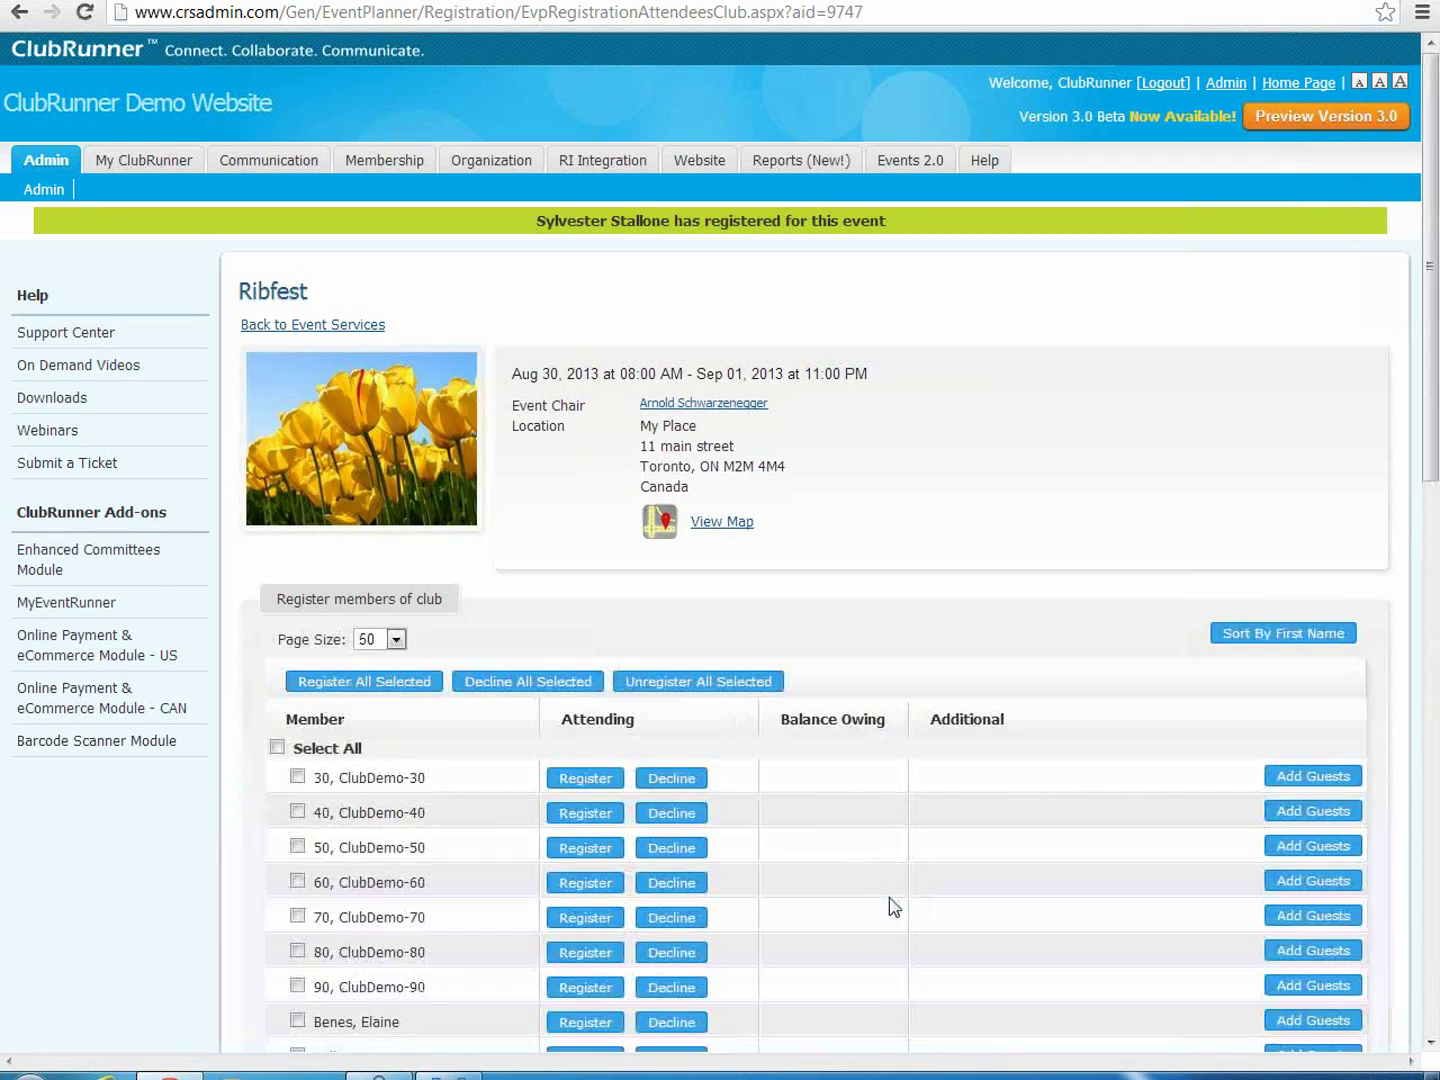
scroll(893, 907, "down", 13)
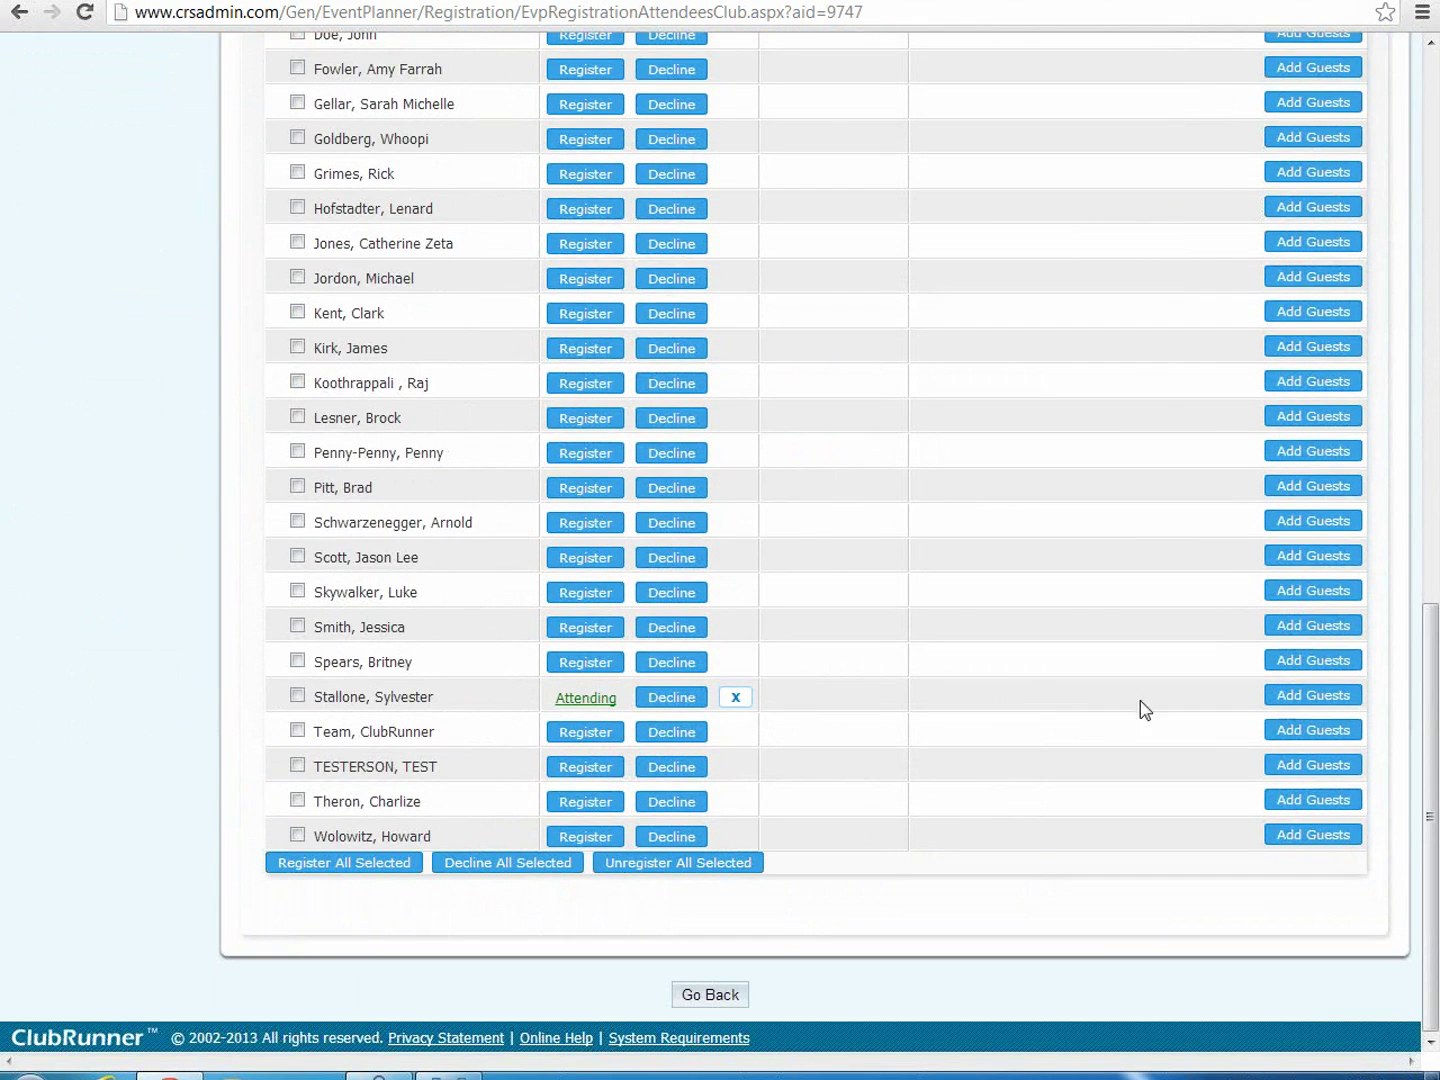
Step: Add a guest with first and last name to the registered member's booking and save it
left_click(1309, 697)
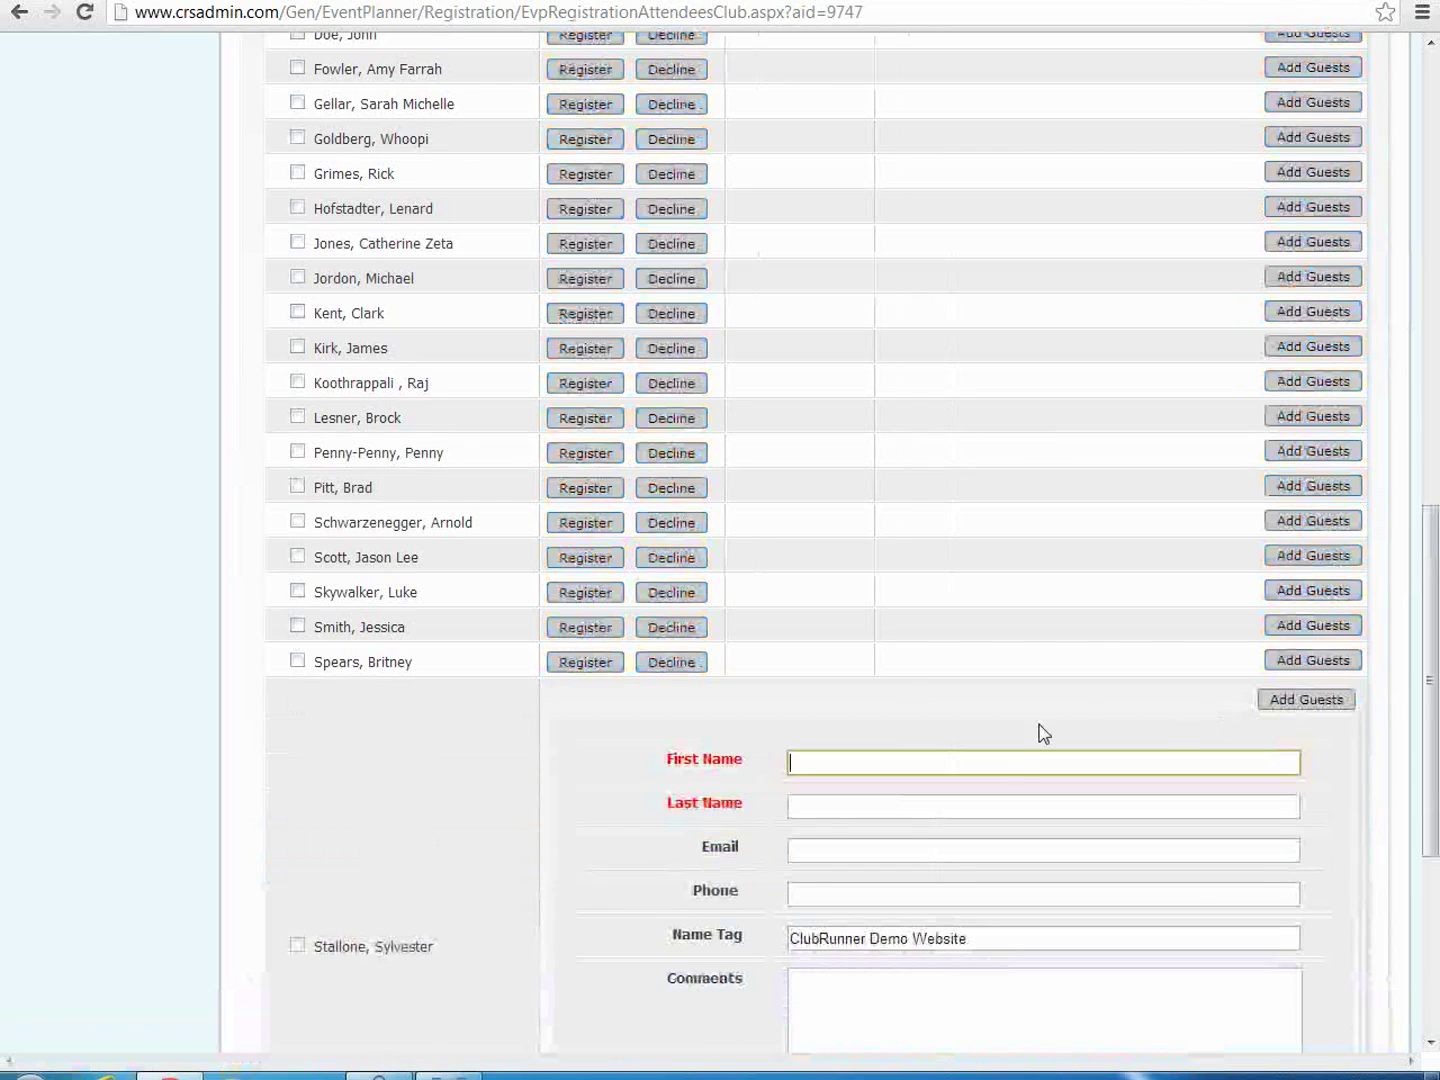
scroll(1038, 733, "down", 2)
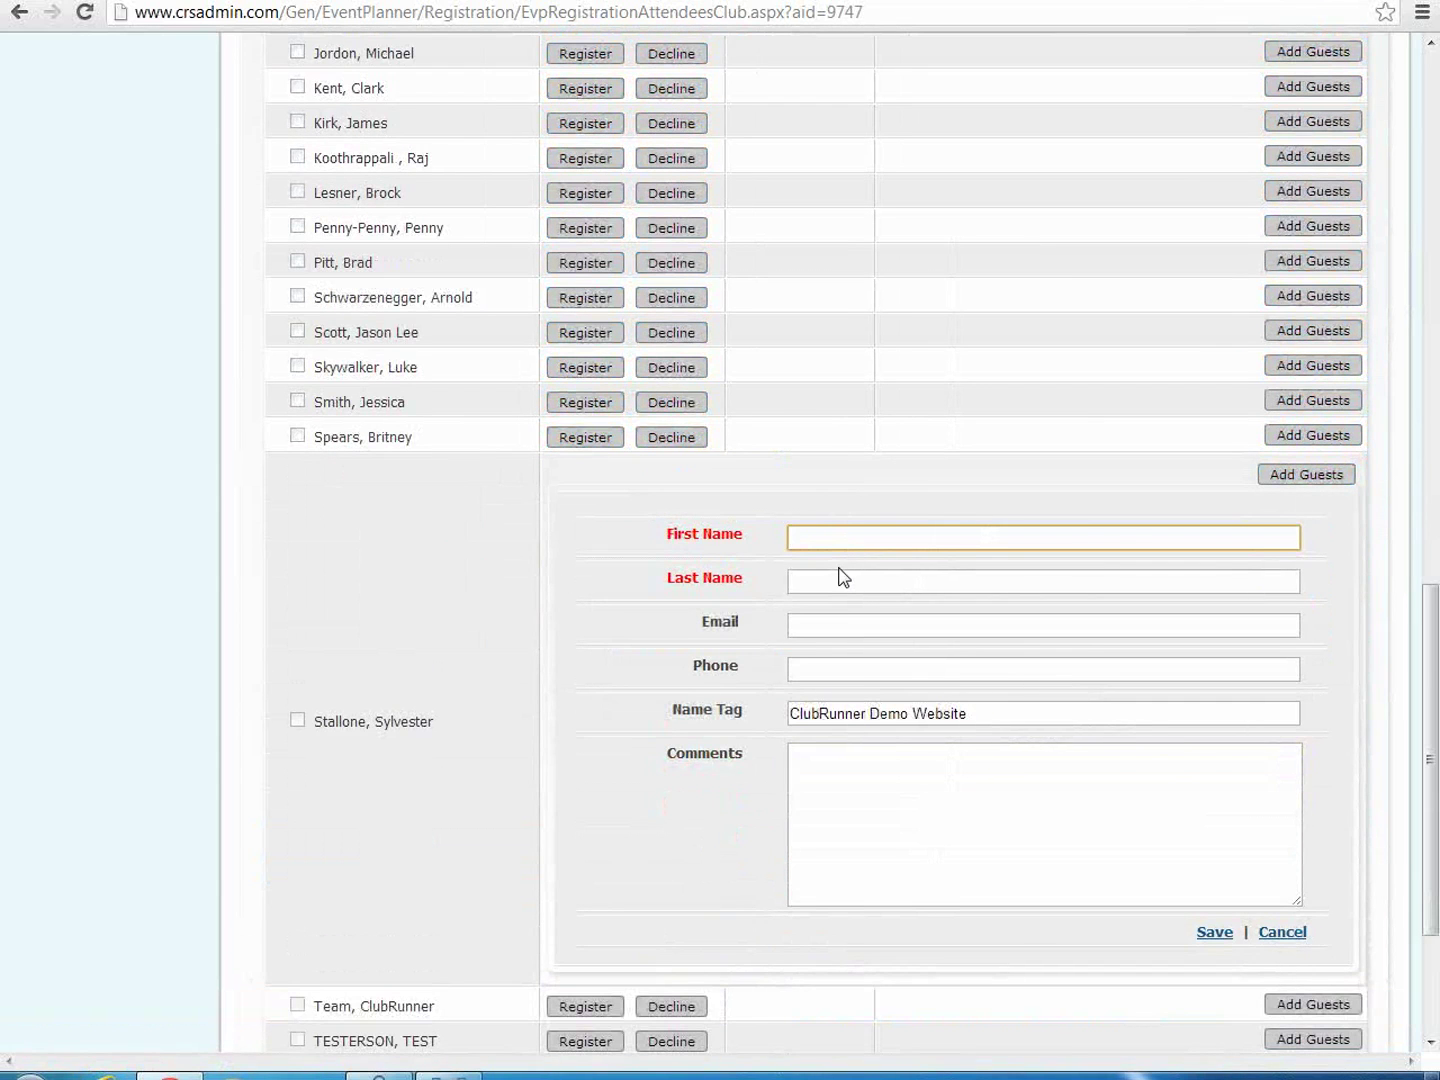
type("John")
key("Tab")
type("Doe")
key("Tab")
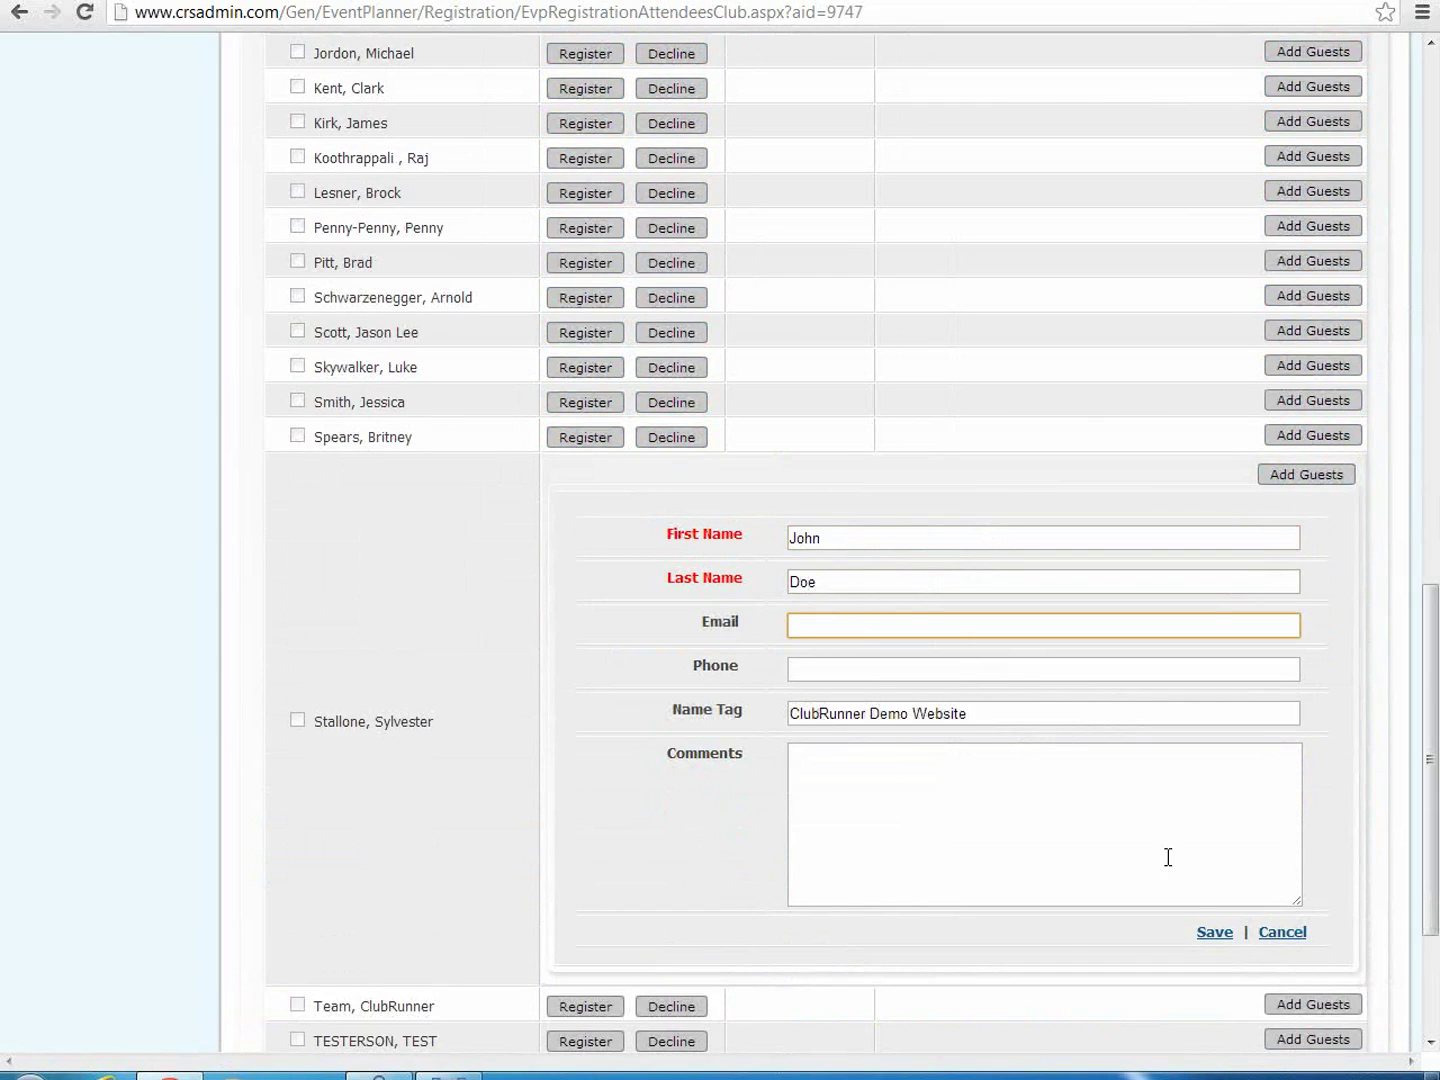
left_click(1213, 934)
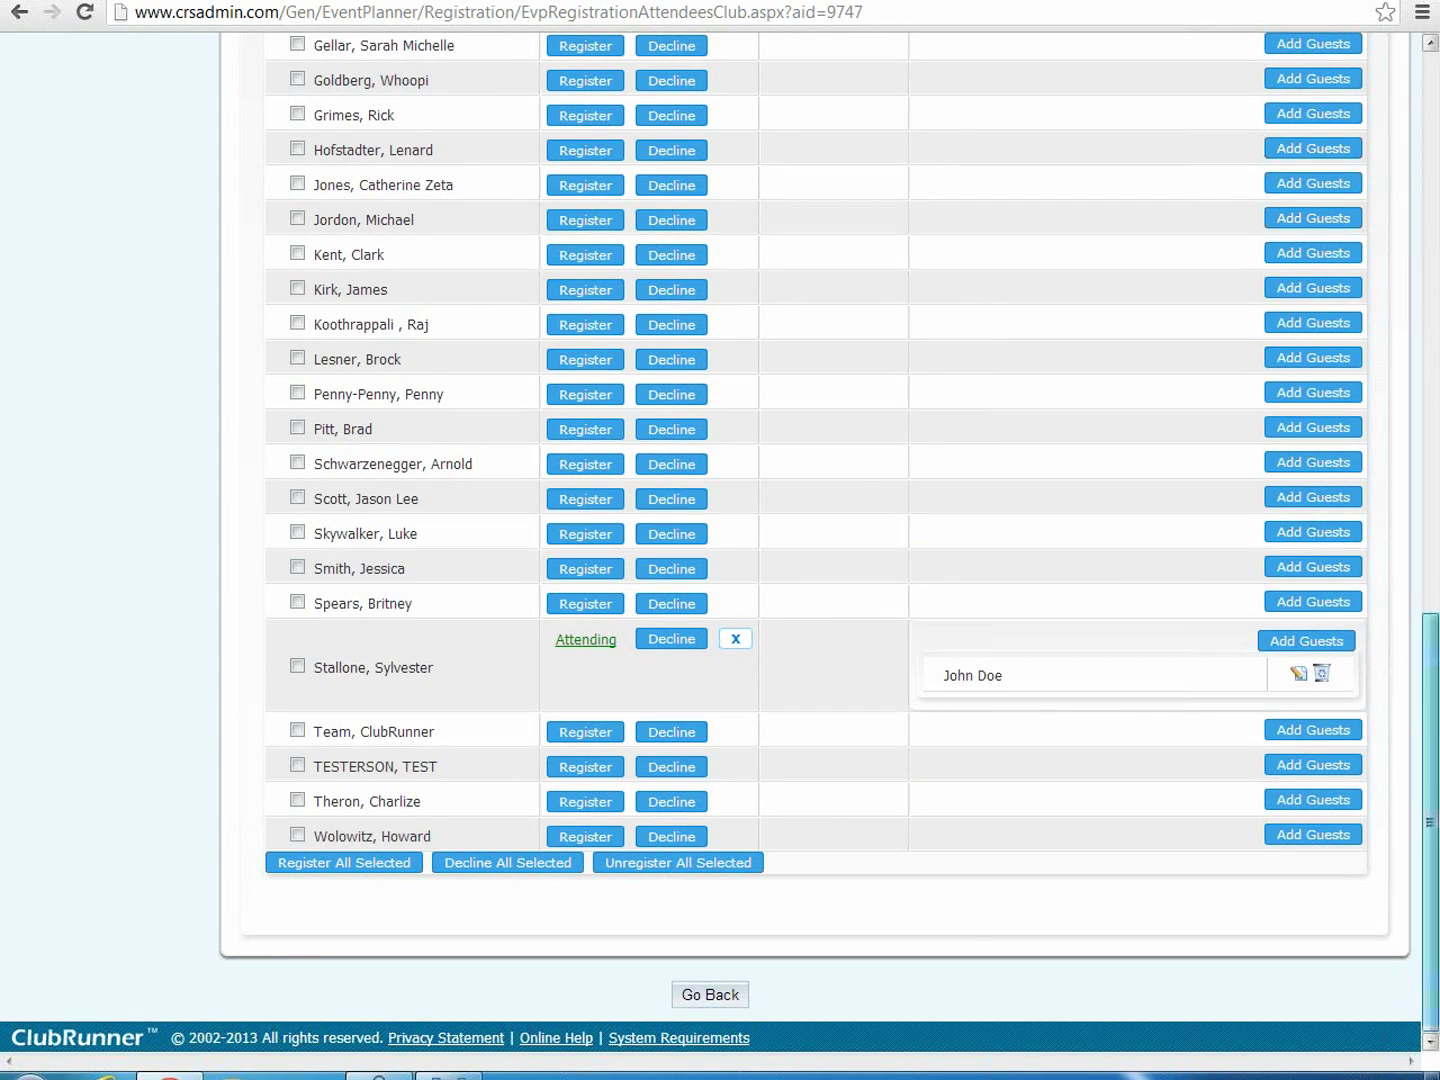
Step: Return to Ribfest's services page, showing 2 registered, and open registration for other clubs' members
mouse_move(1432, 690)
left_mouse_down()
mouse_move(1425, 130)
mouse_move(1428, 685)
left_mouse_up()
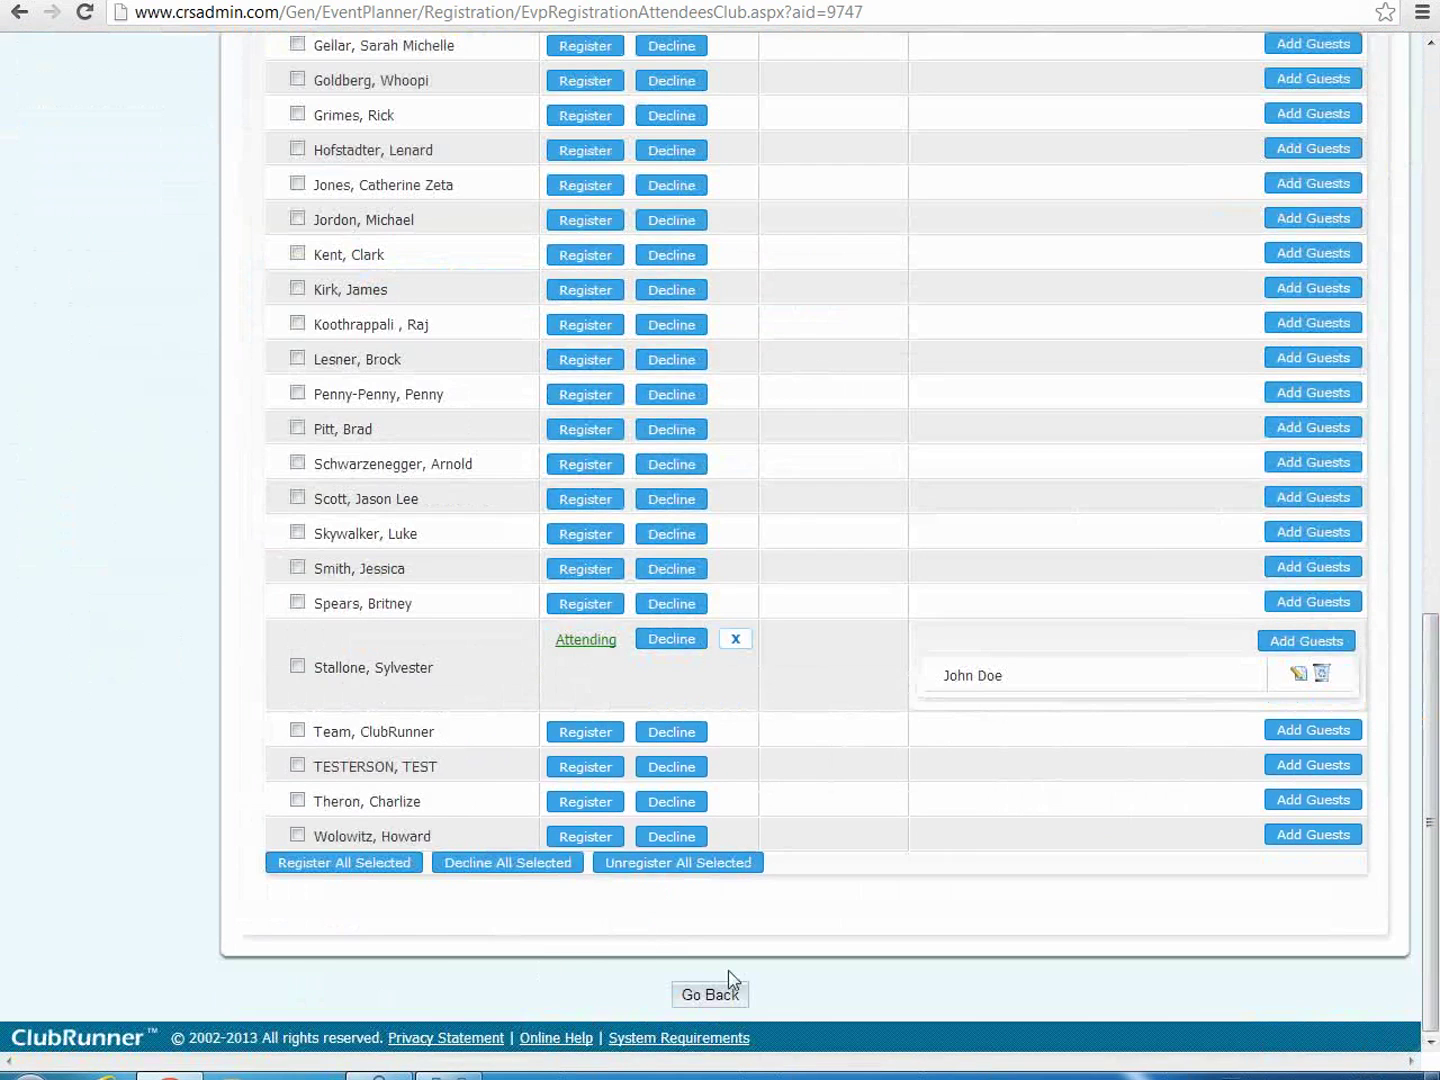
left_click(733, 996)
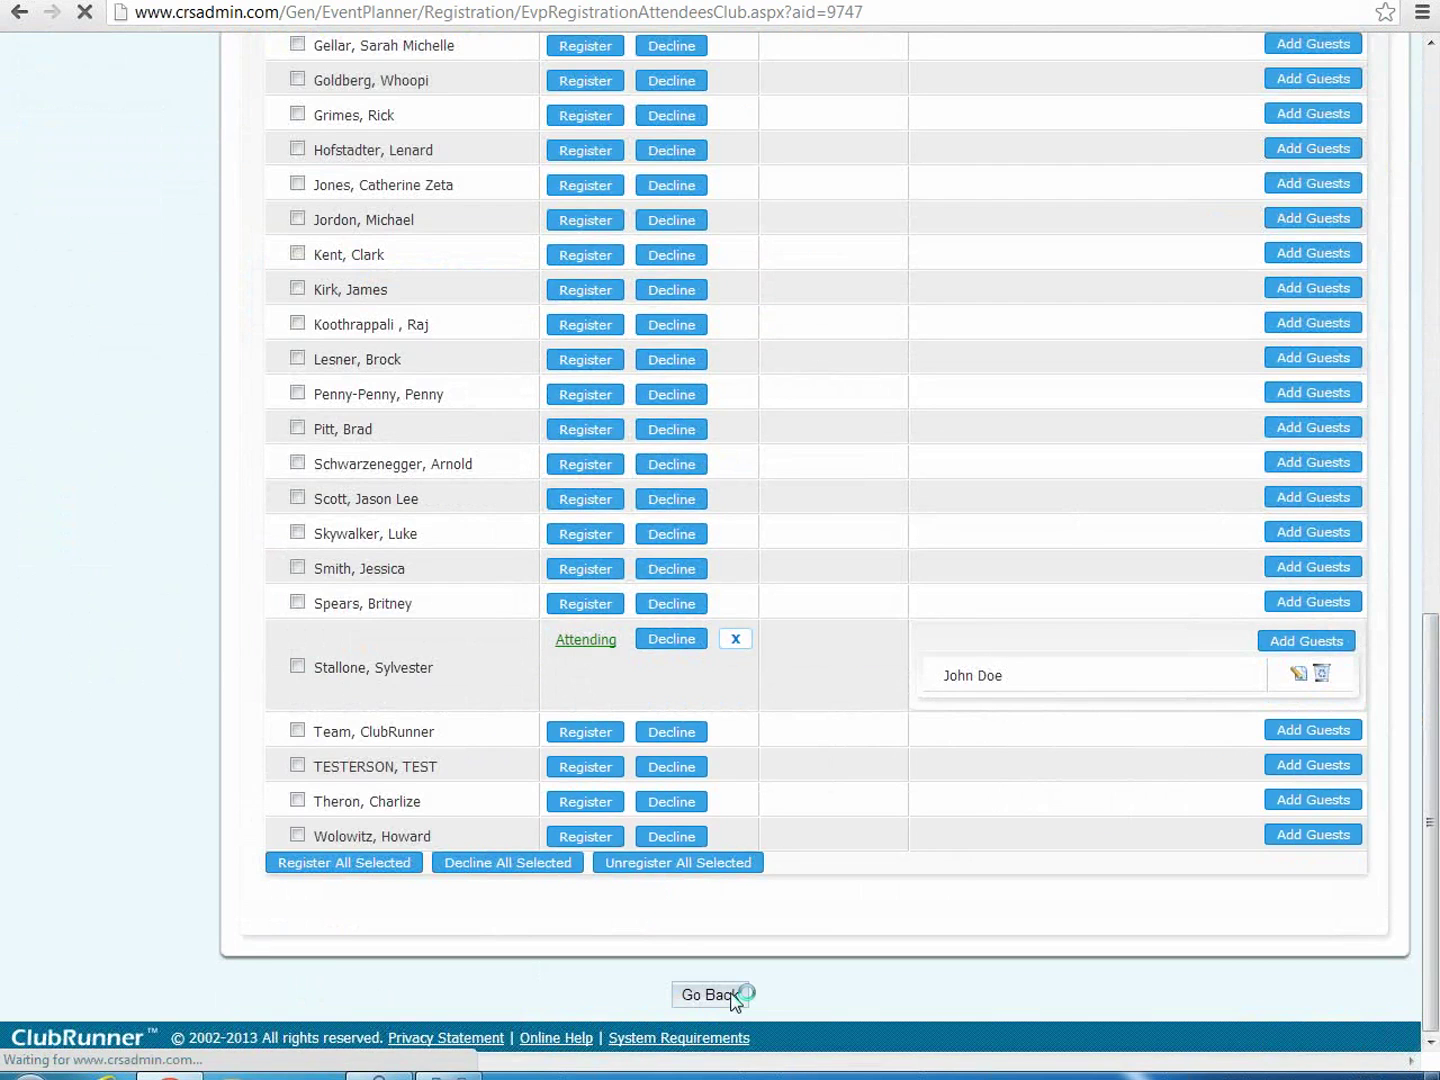
scroll(766, 842, "down", 5)
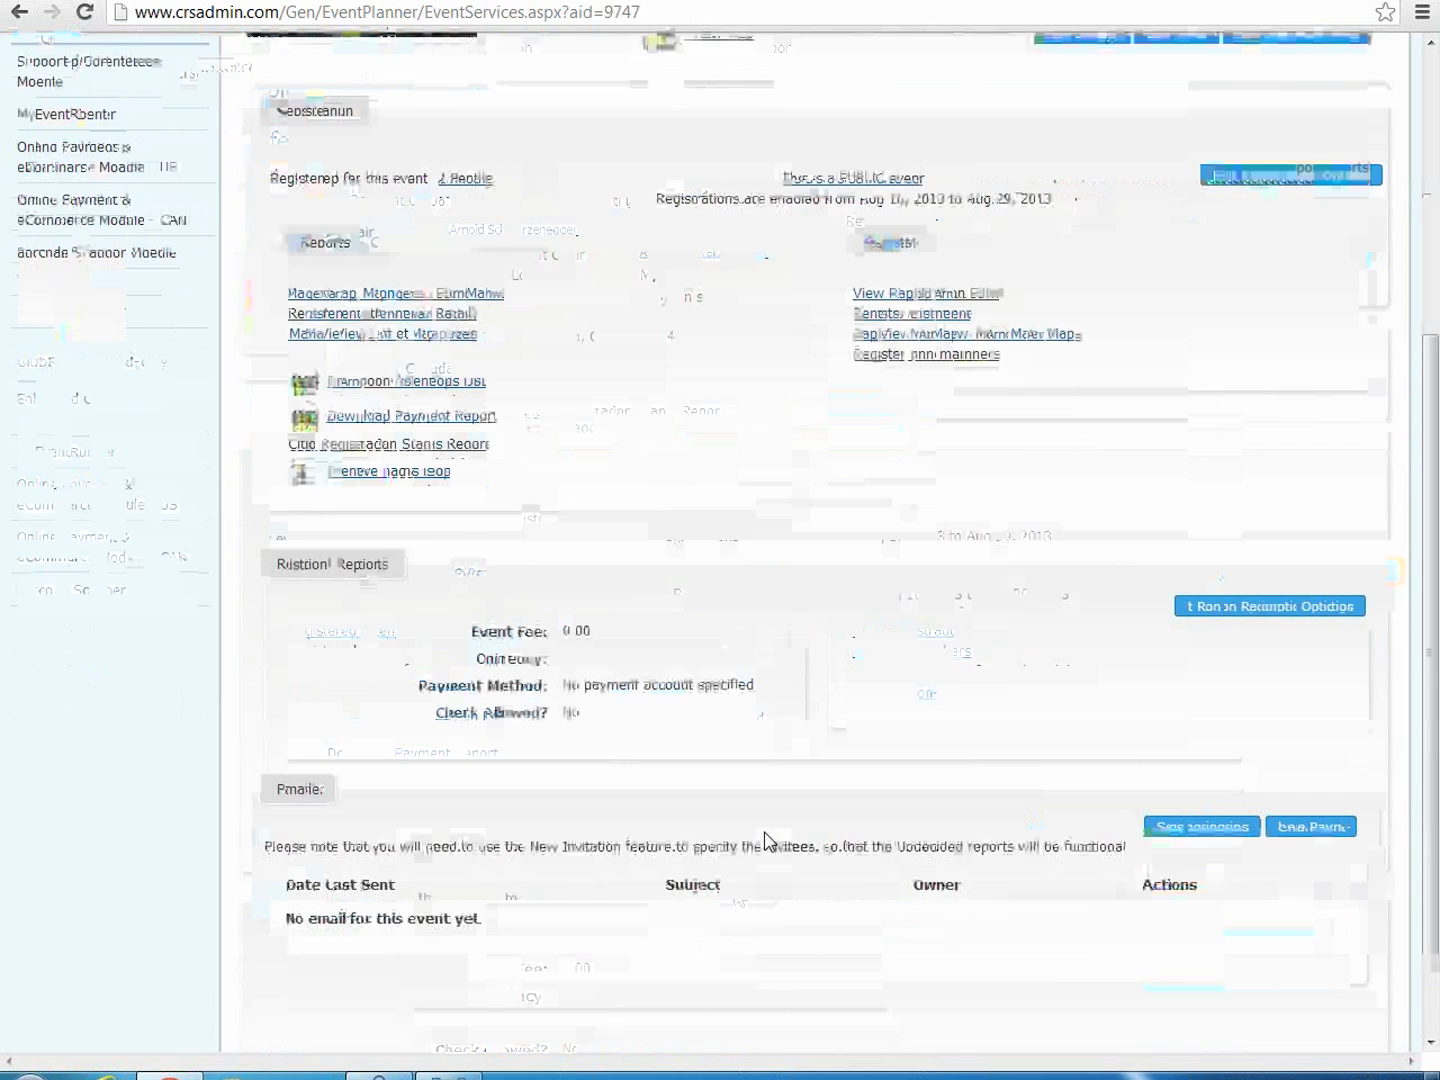
scroll(766, 842, "up", 1)
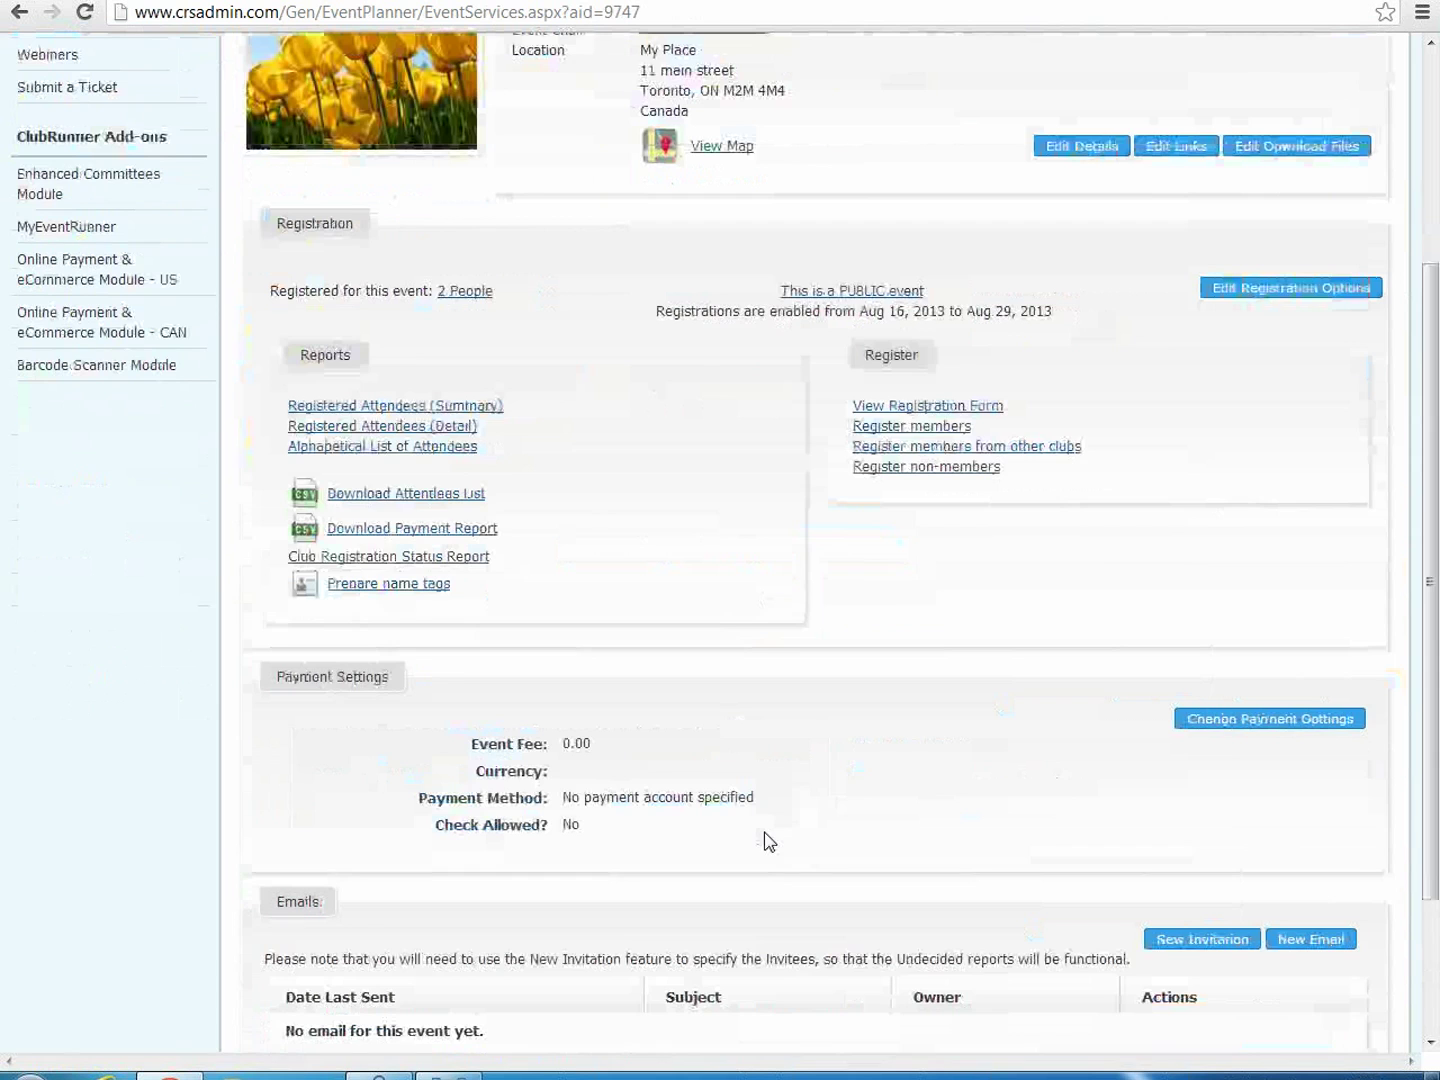
left_click(985, 456)
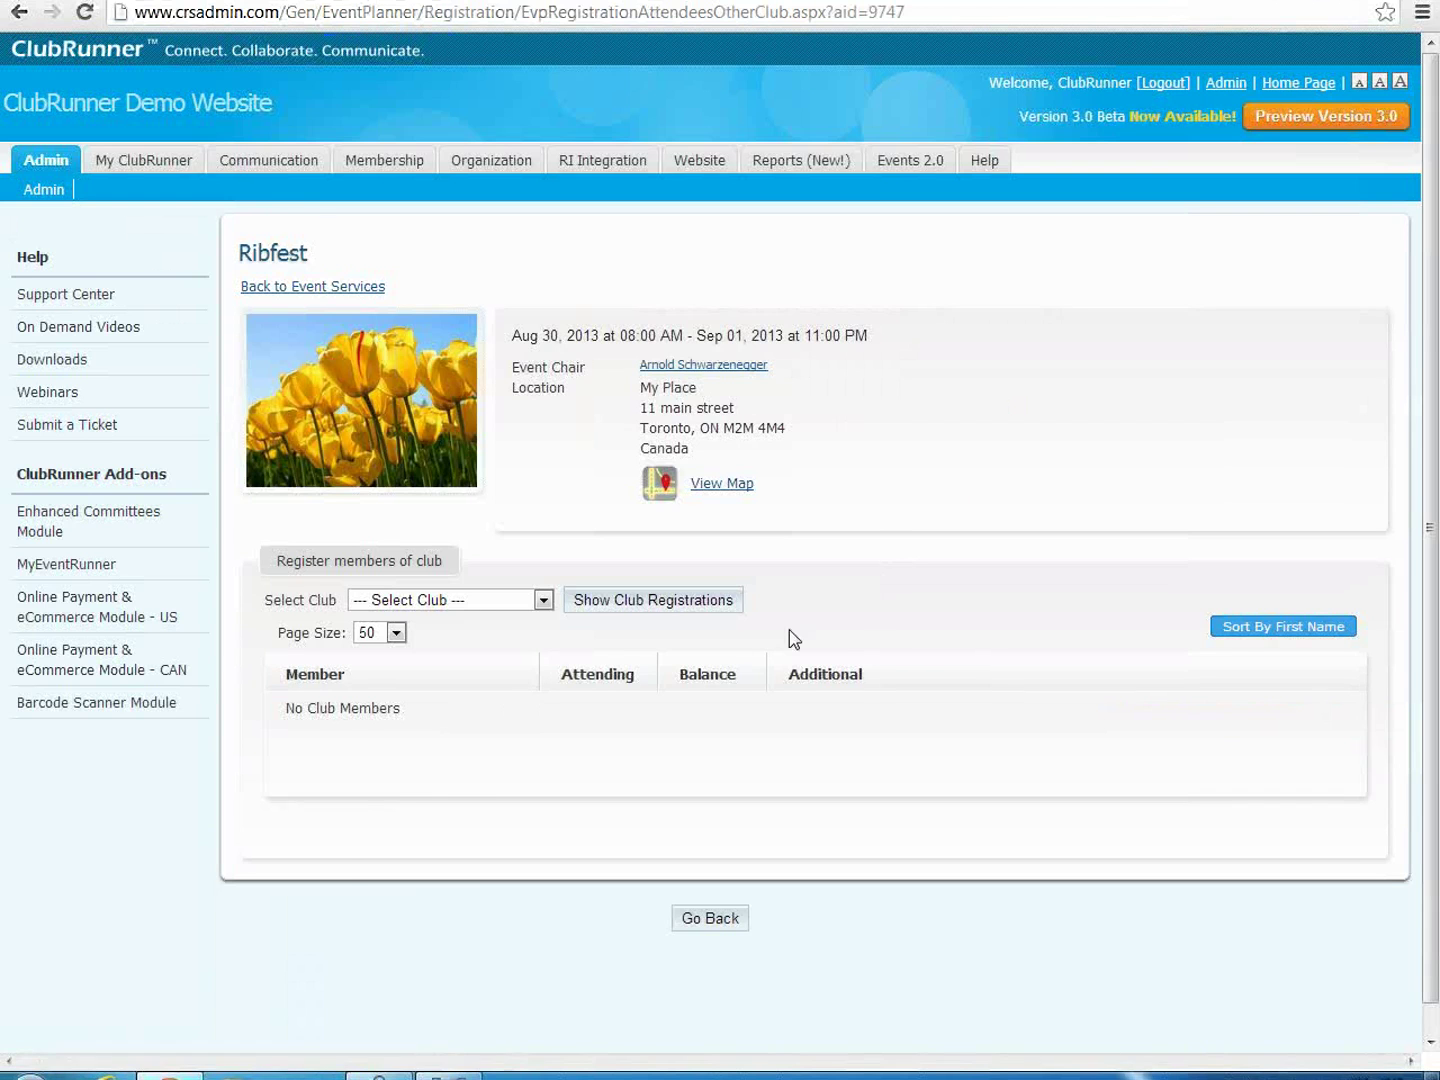
Step: Pick the Rotary New Version club, then register and confirm one of its members for Ribfest
left_click(505, 599)
scroll(495, 820, "down", 5)
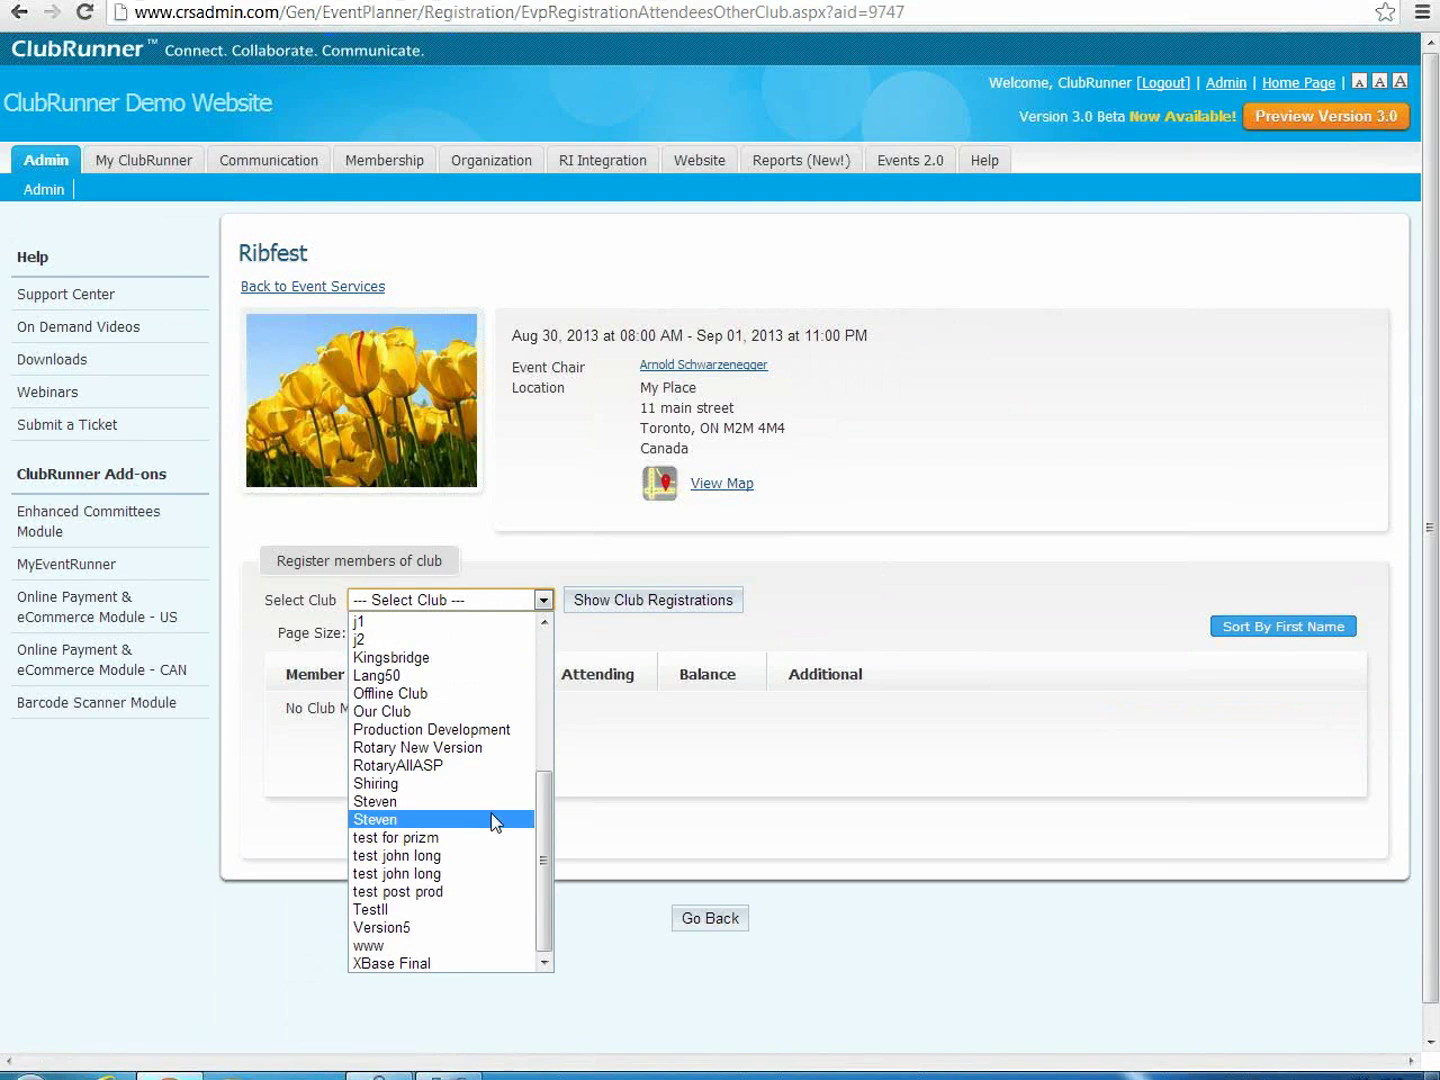
left_click(452, 750)
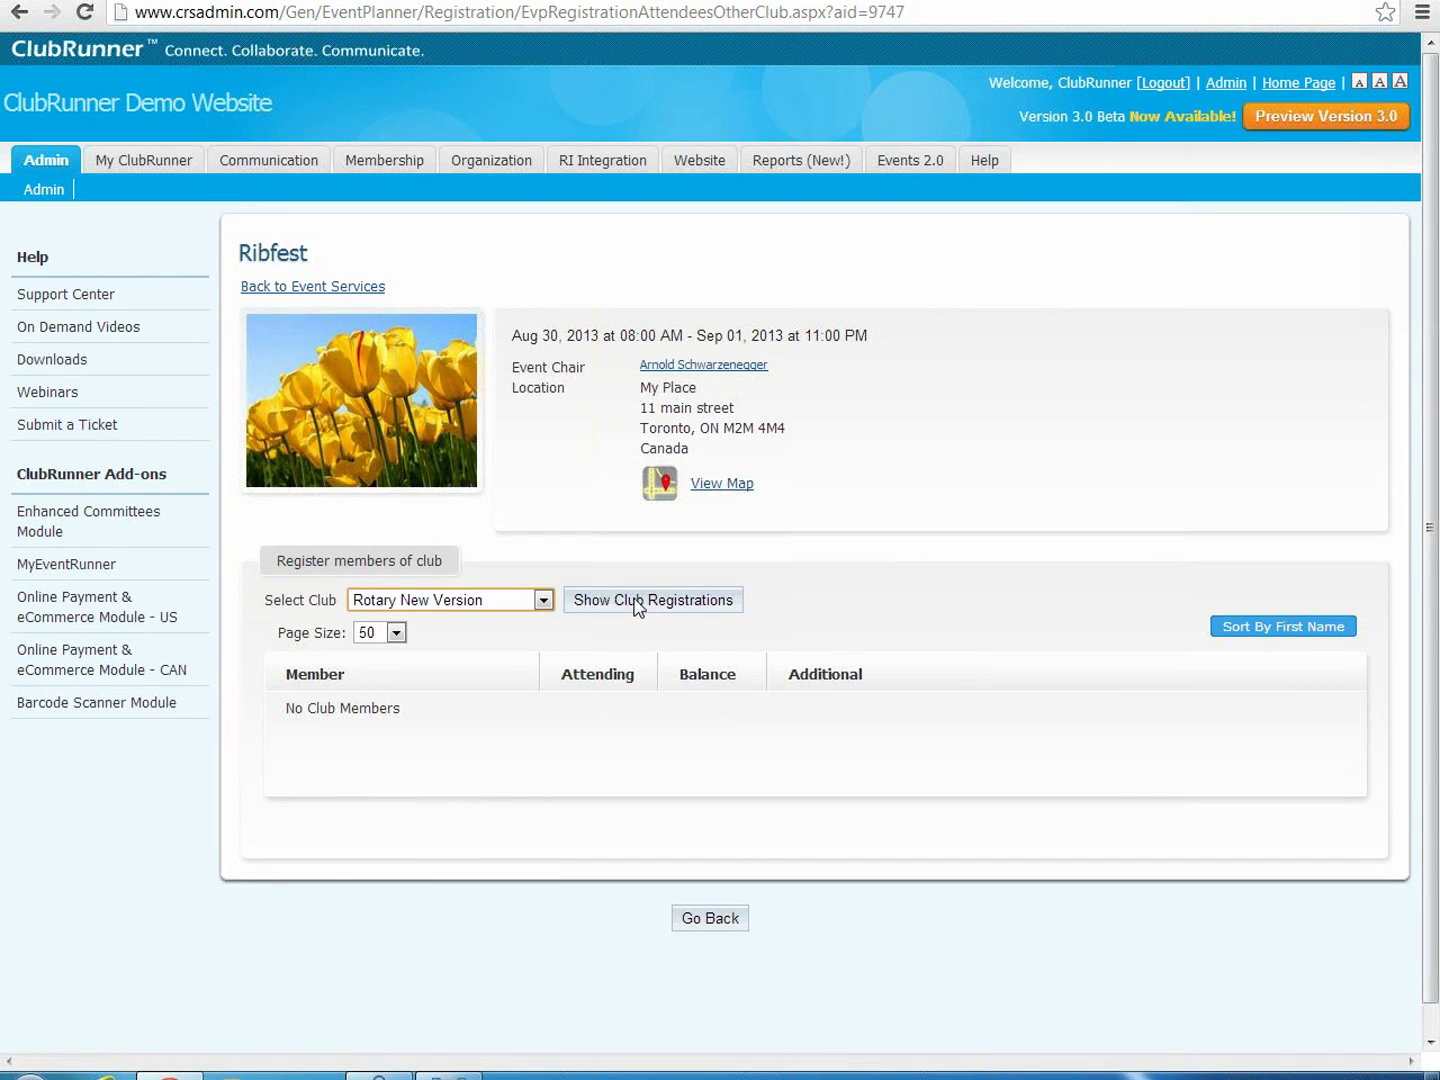
left_click(714, 602)
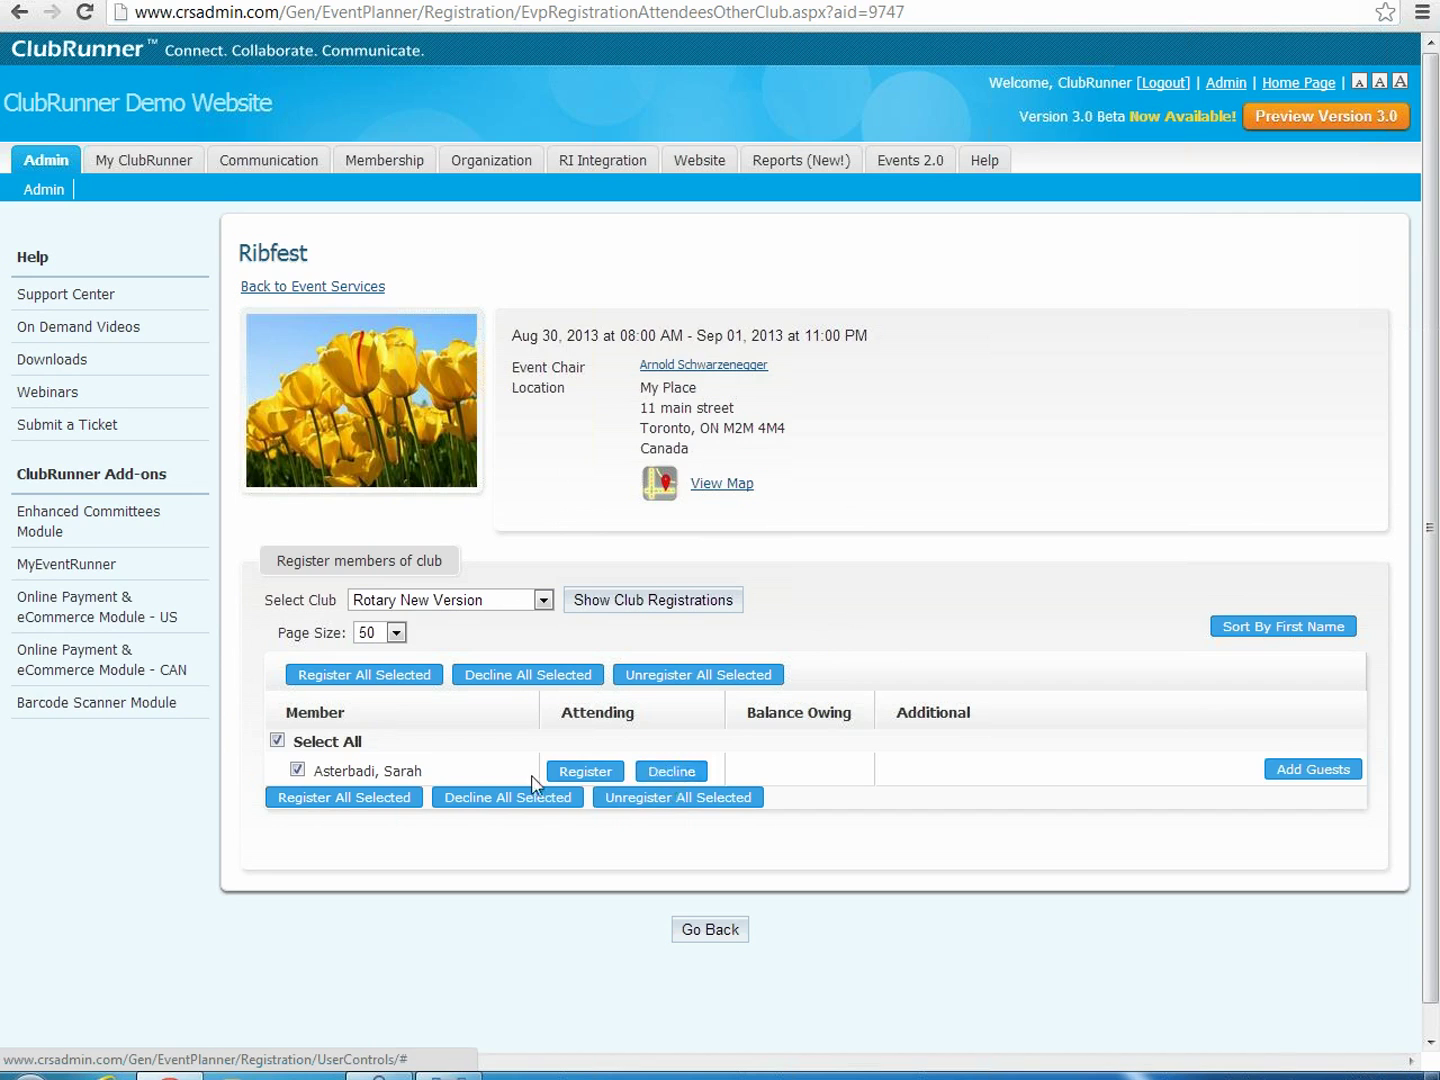
left_click(582, 771)
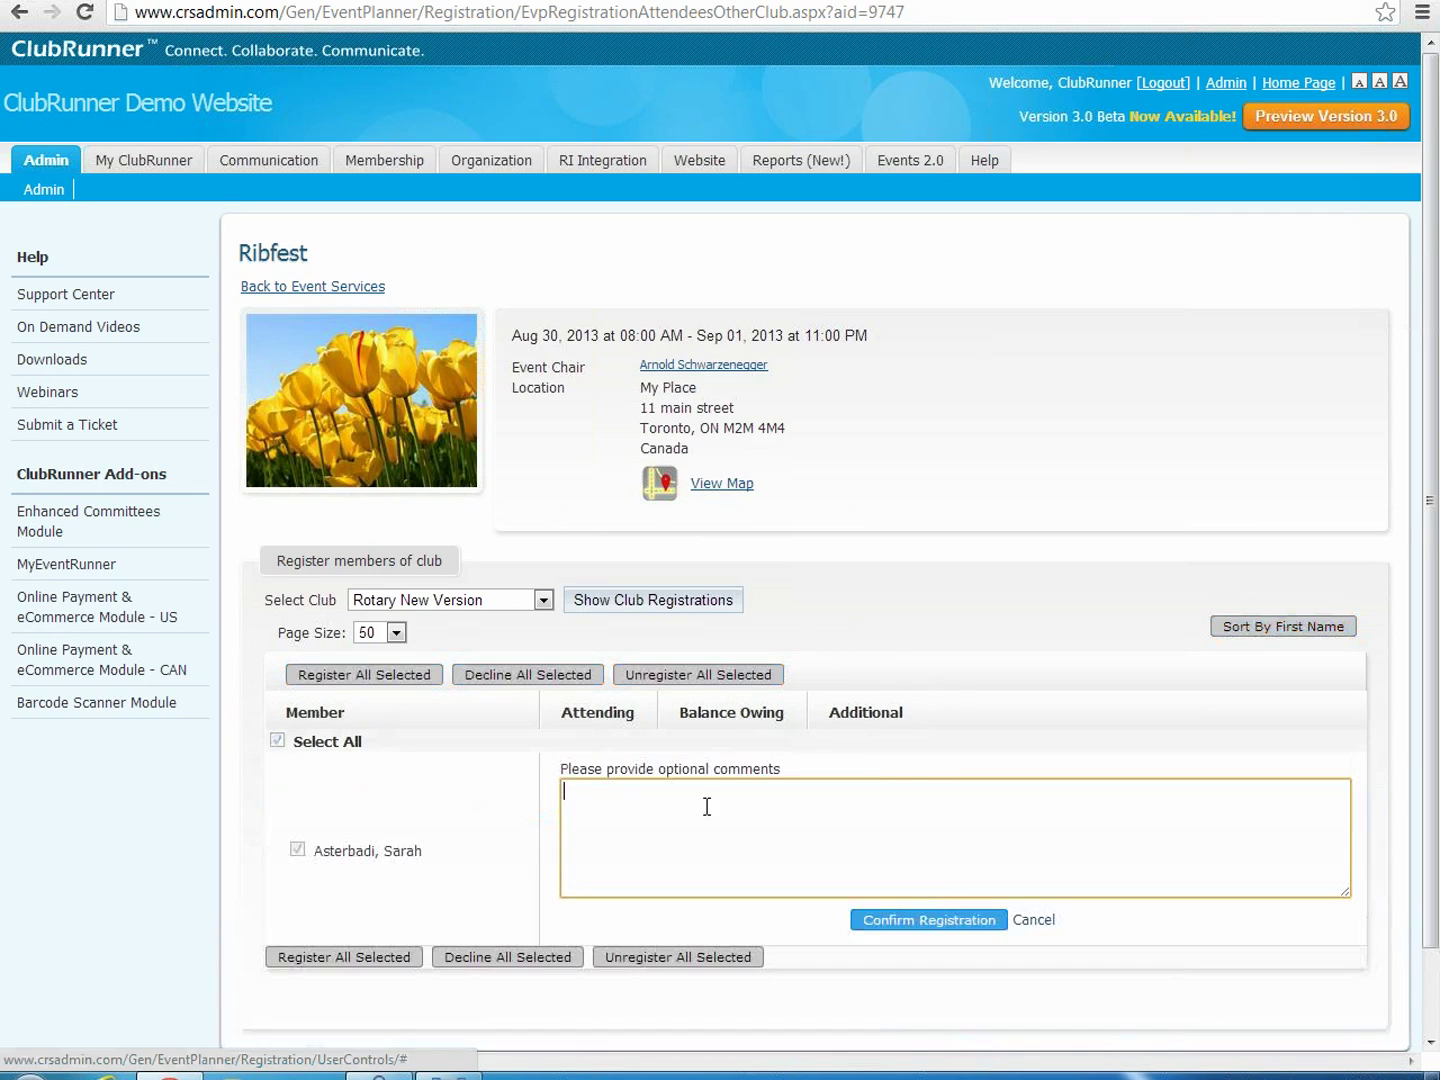
left_click(939, 922)
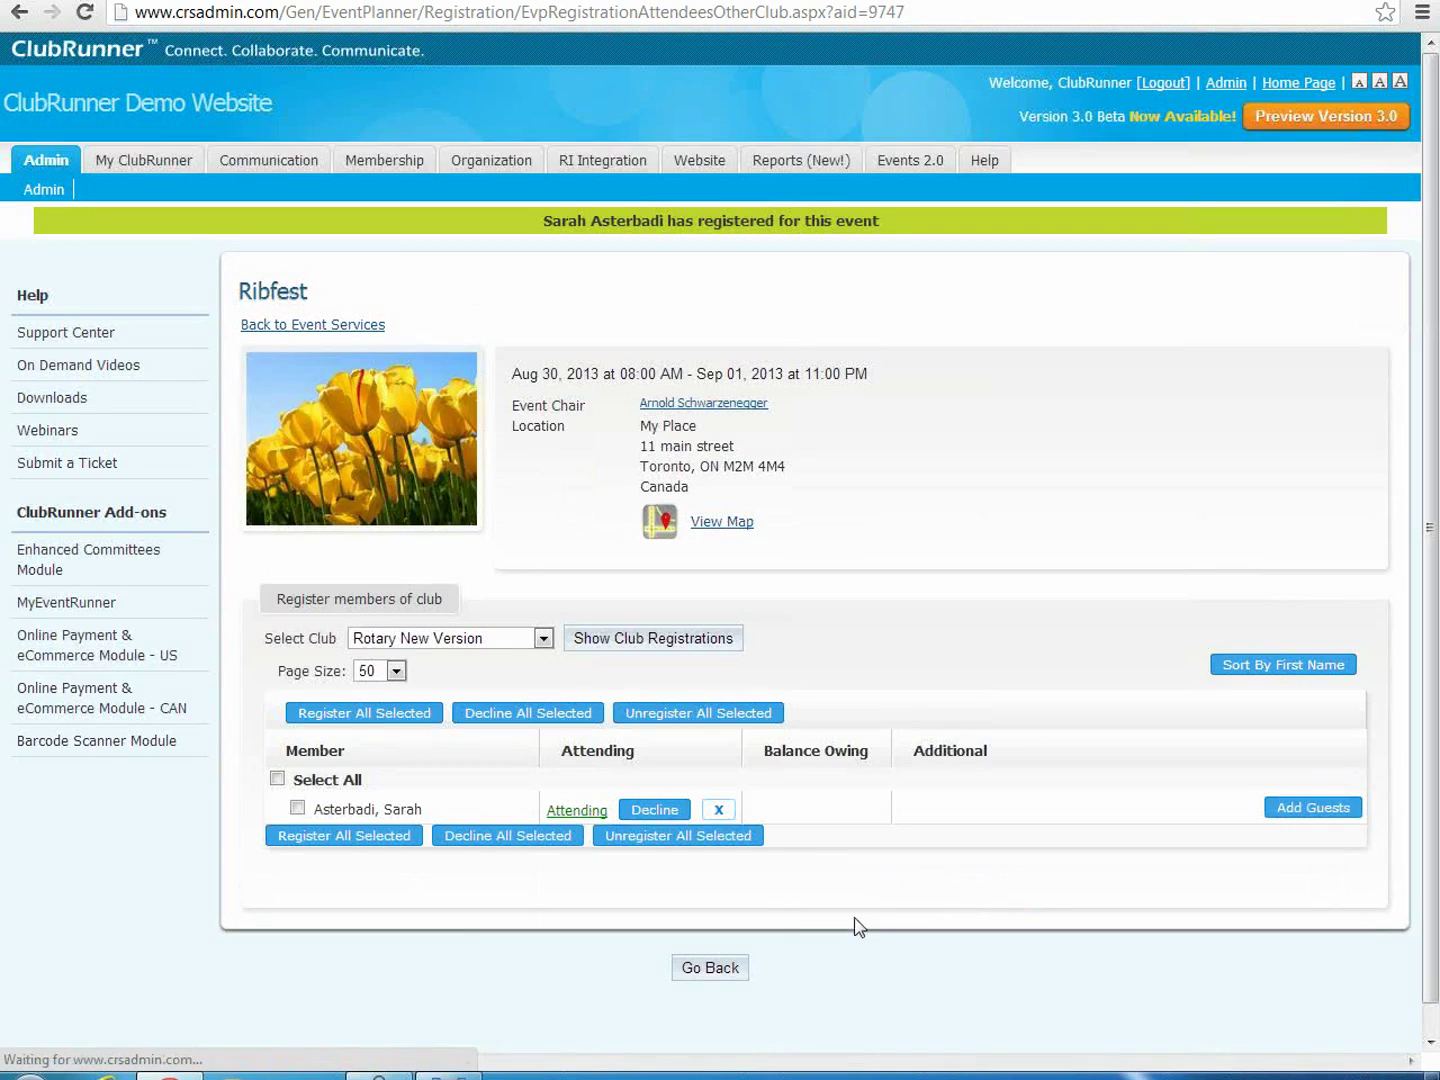
left_click(733, 970)
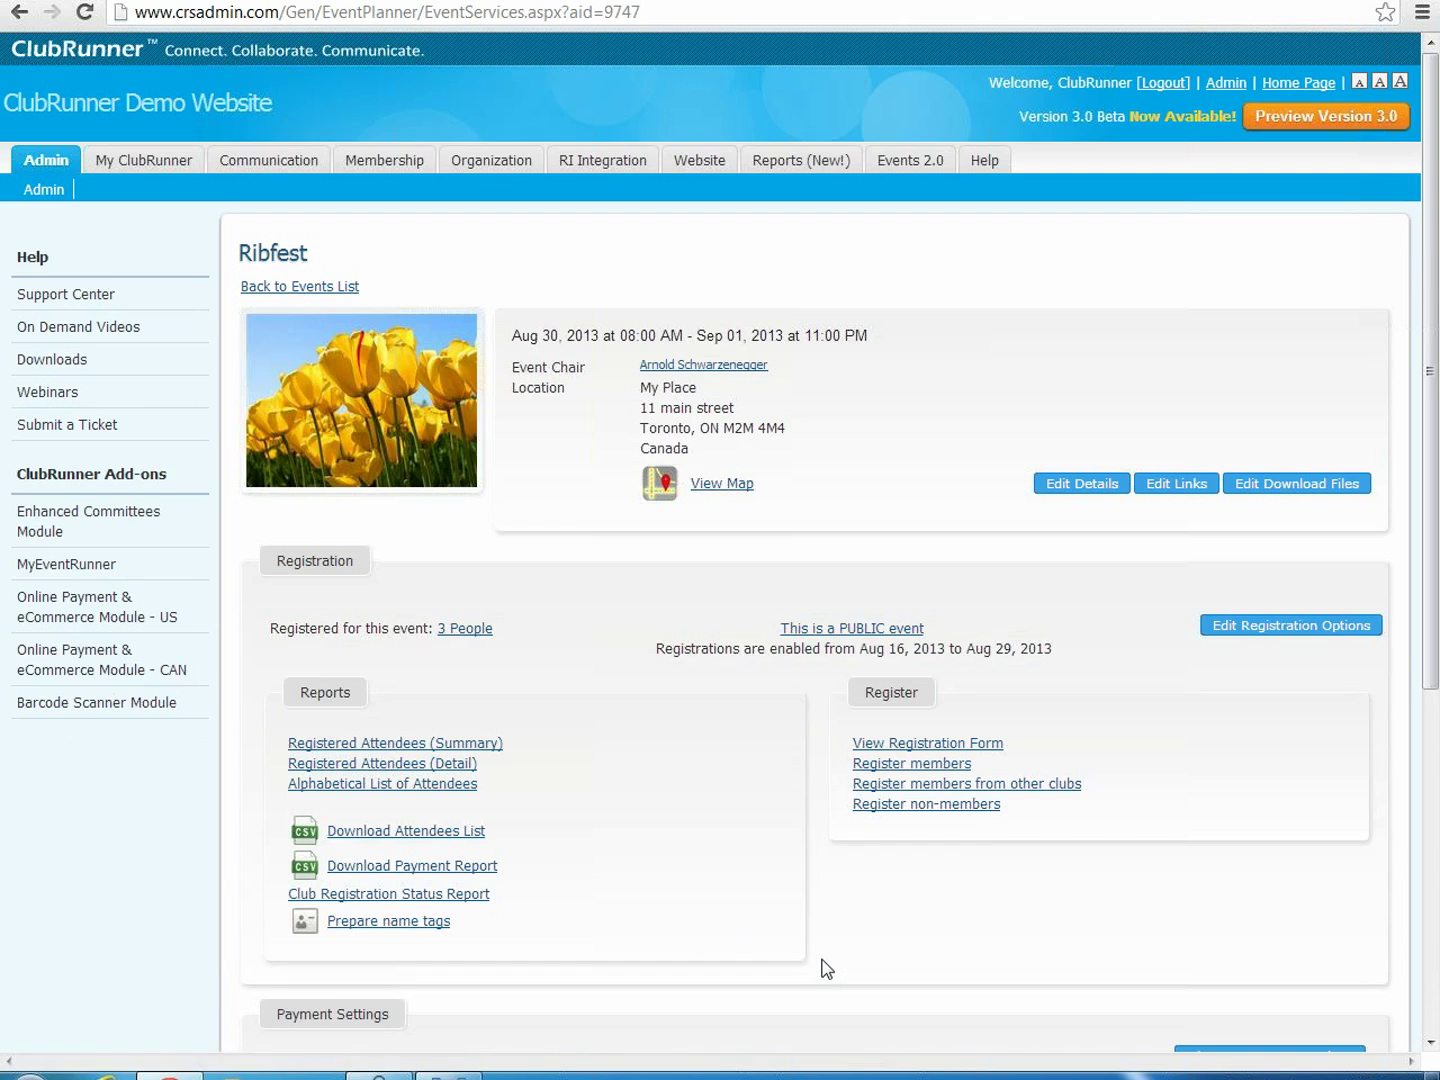
Step: Highlight Ribfest's payment settings: 0.00 fee, no payment account, checks not allowed
scroll(826, 968, "down", 3)
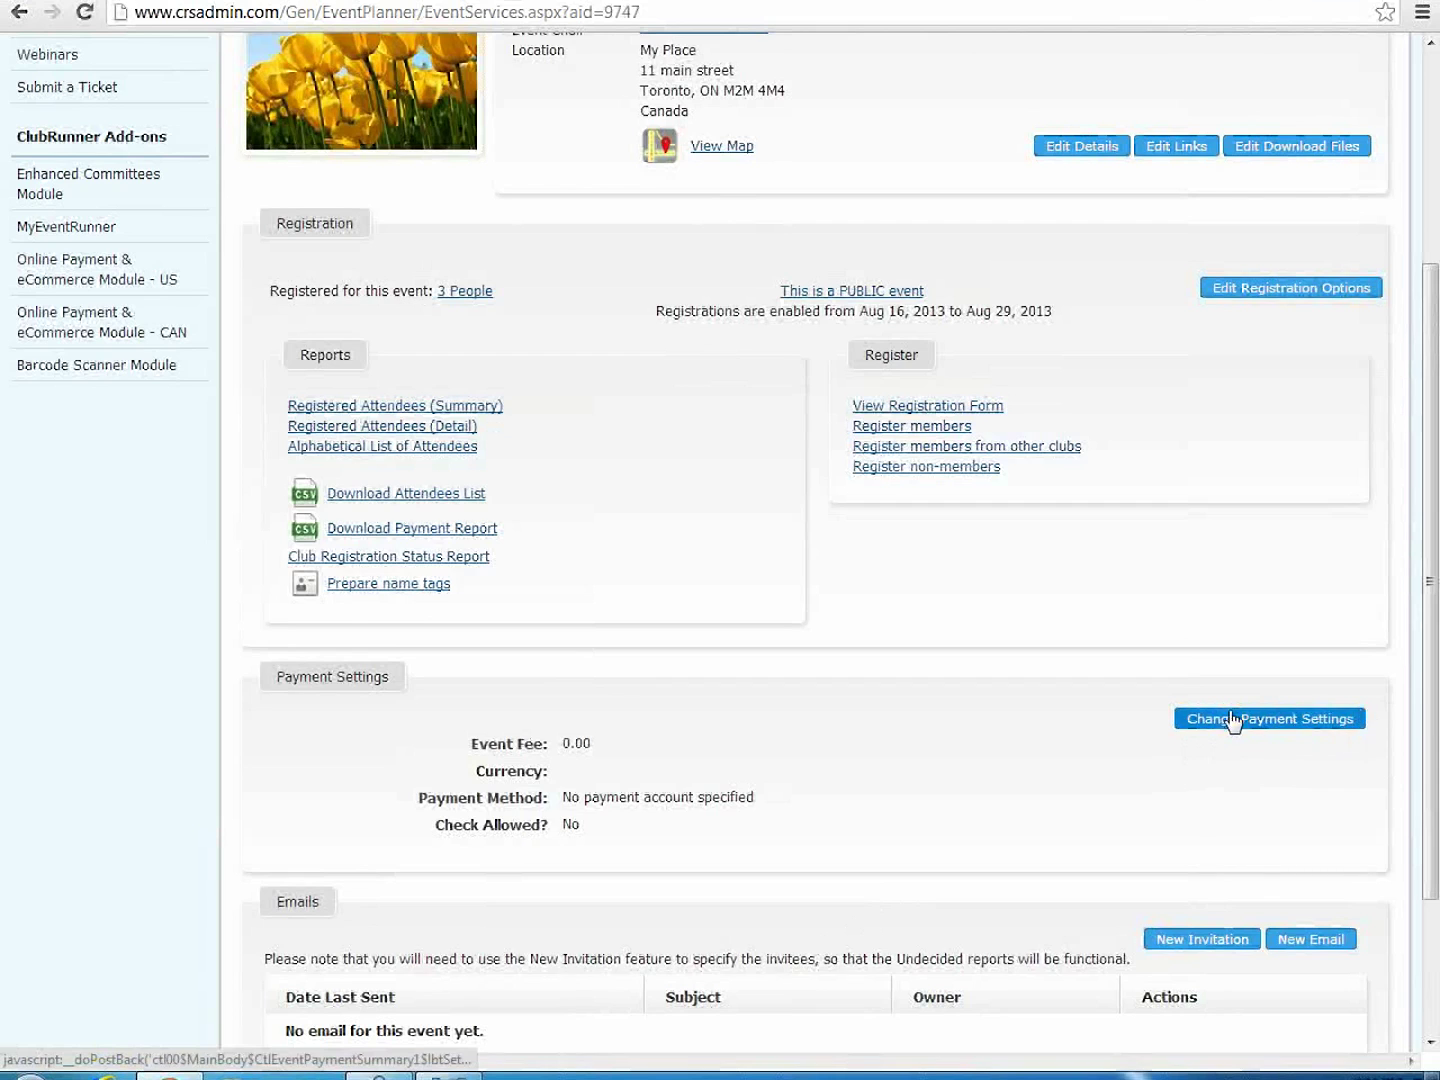
left_click_drag(264, 669, 1311, 836)
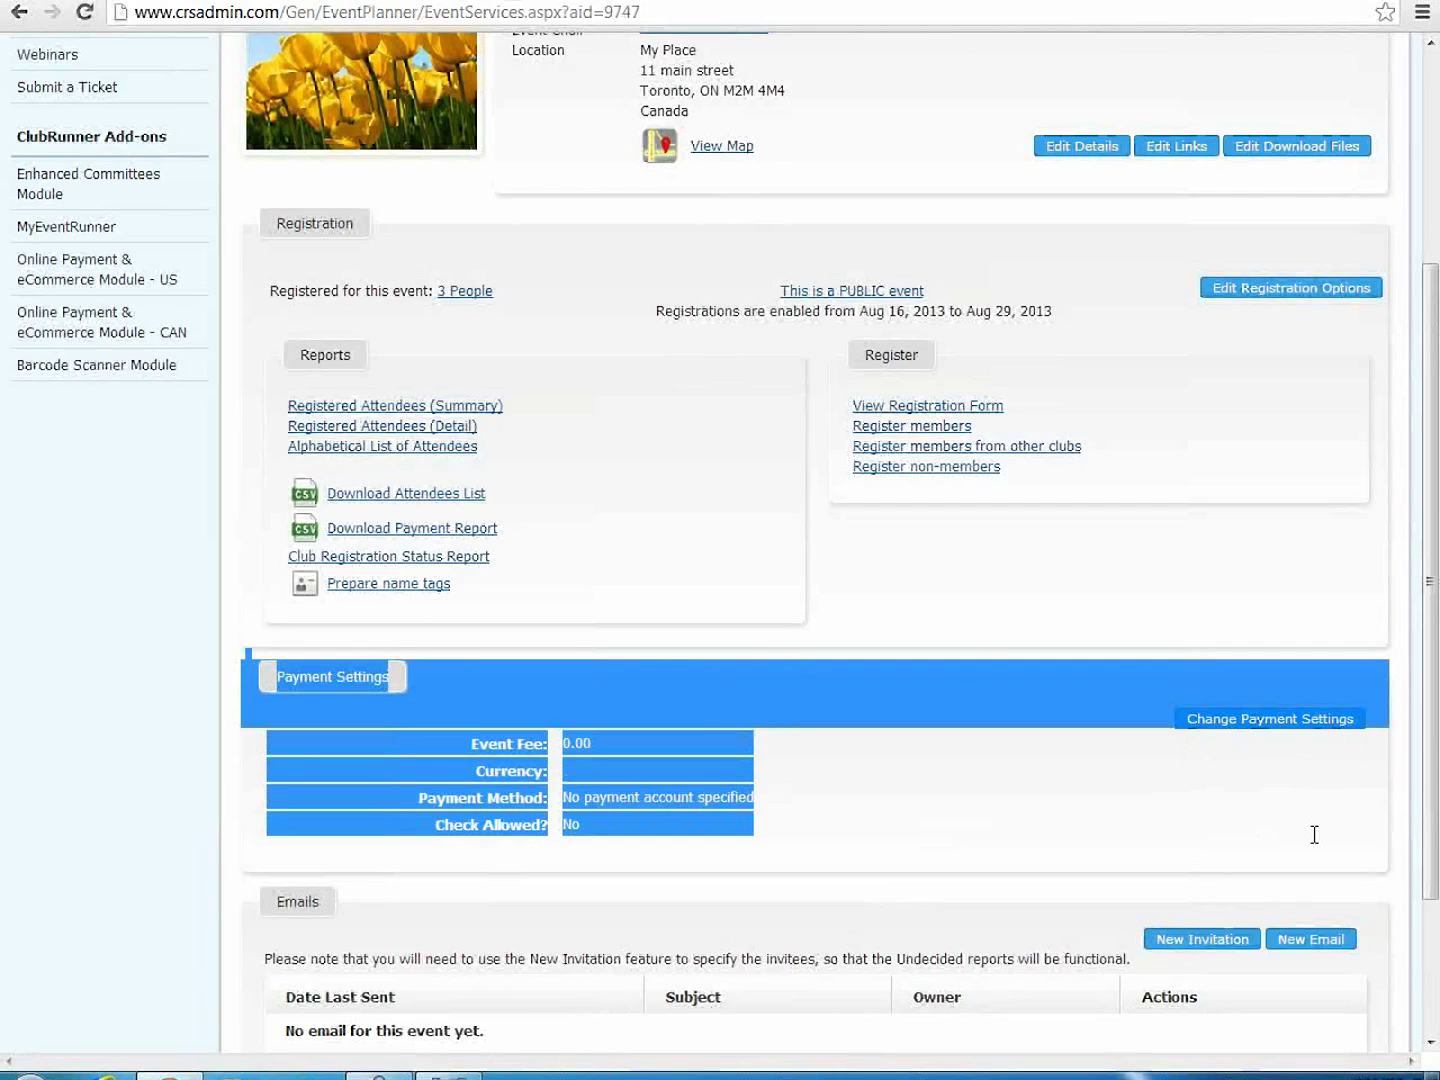
left_click(1168, 722)
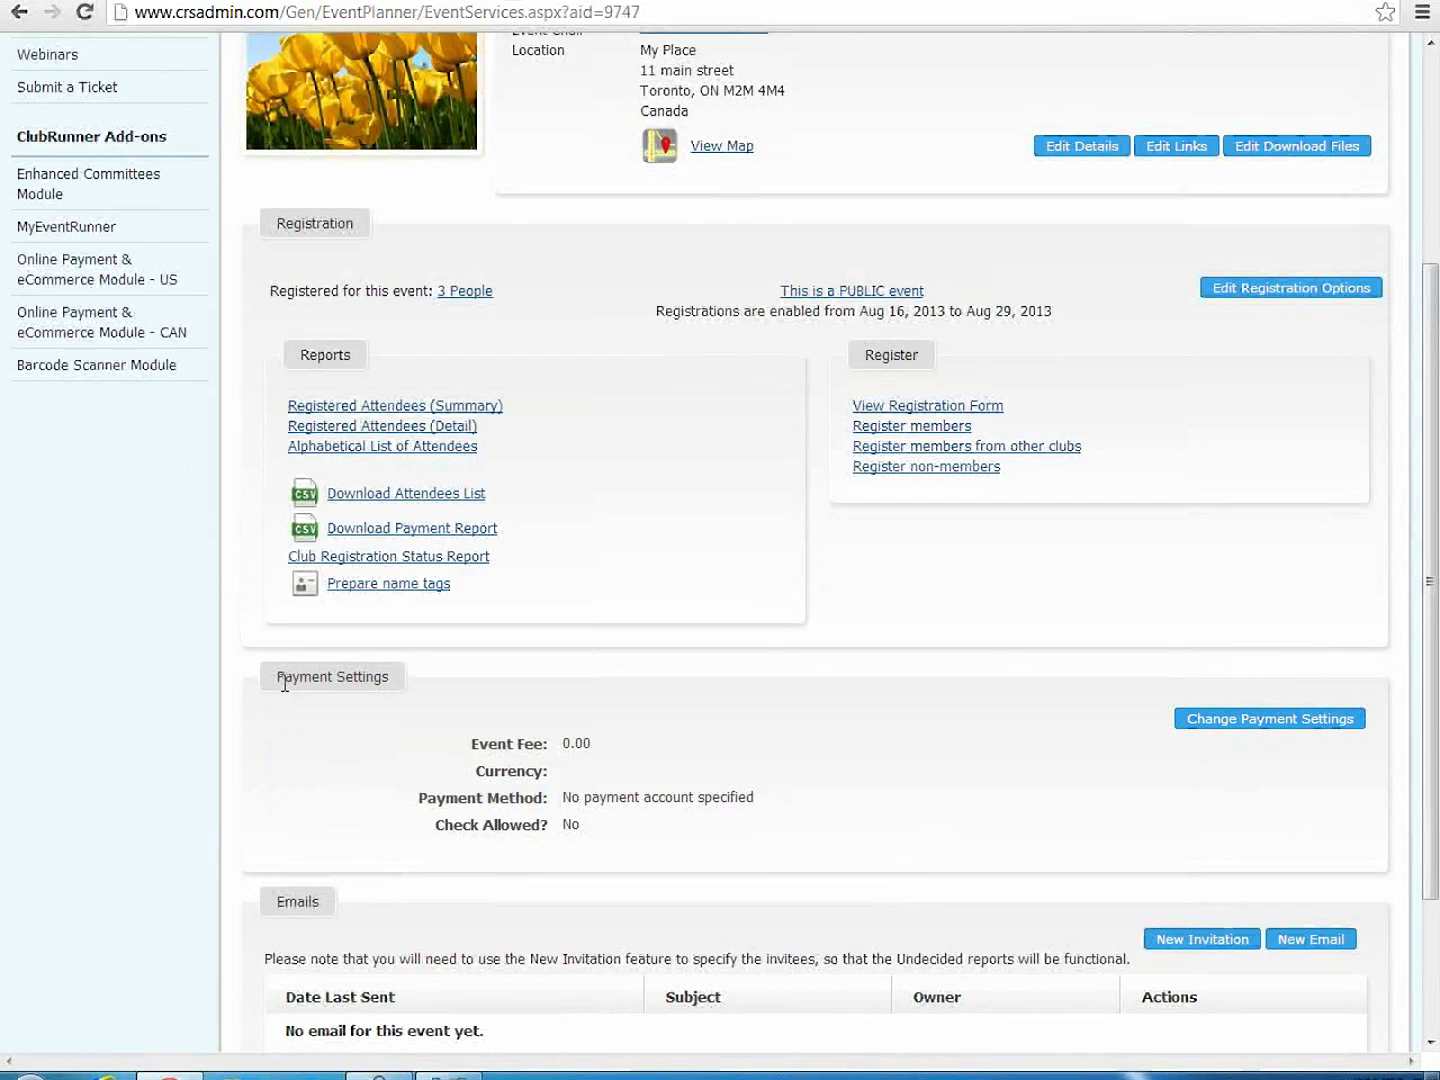
Step: Set a 25 US Dollar fee via Sage Payment Solutions, allow checks with a mailing address, and save
left_click(1270, 733)
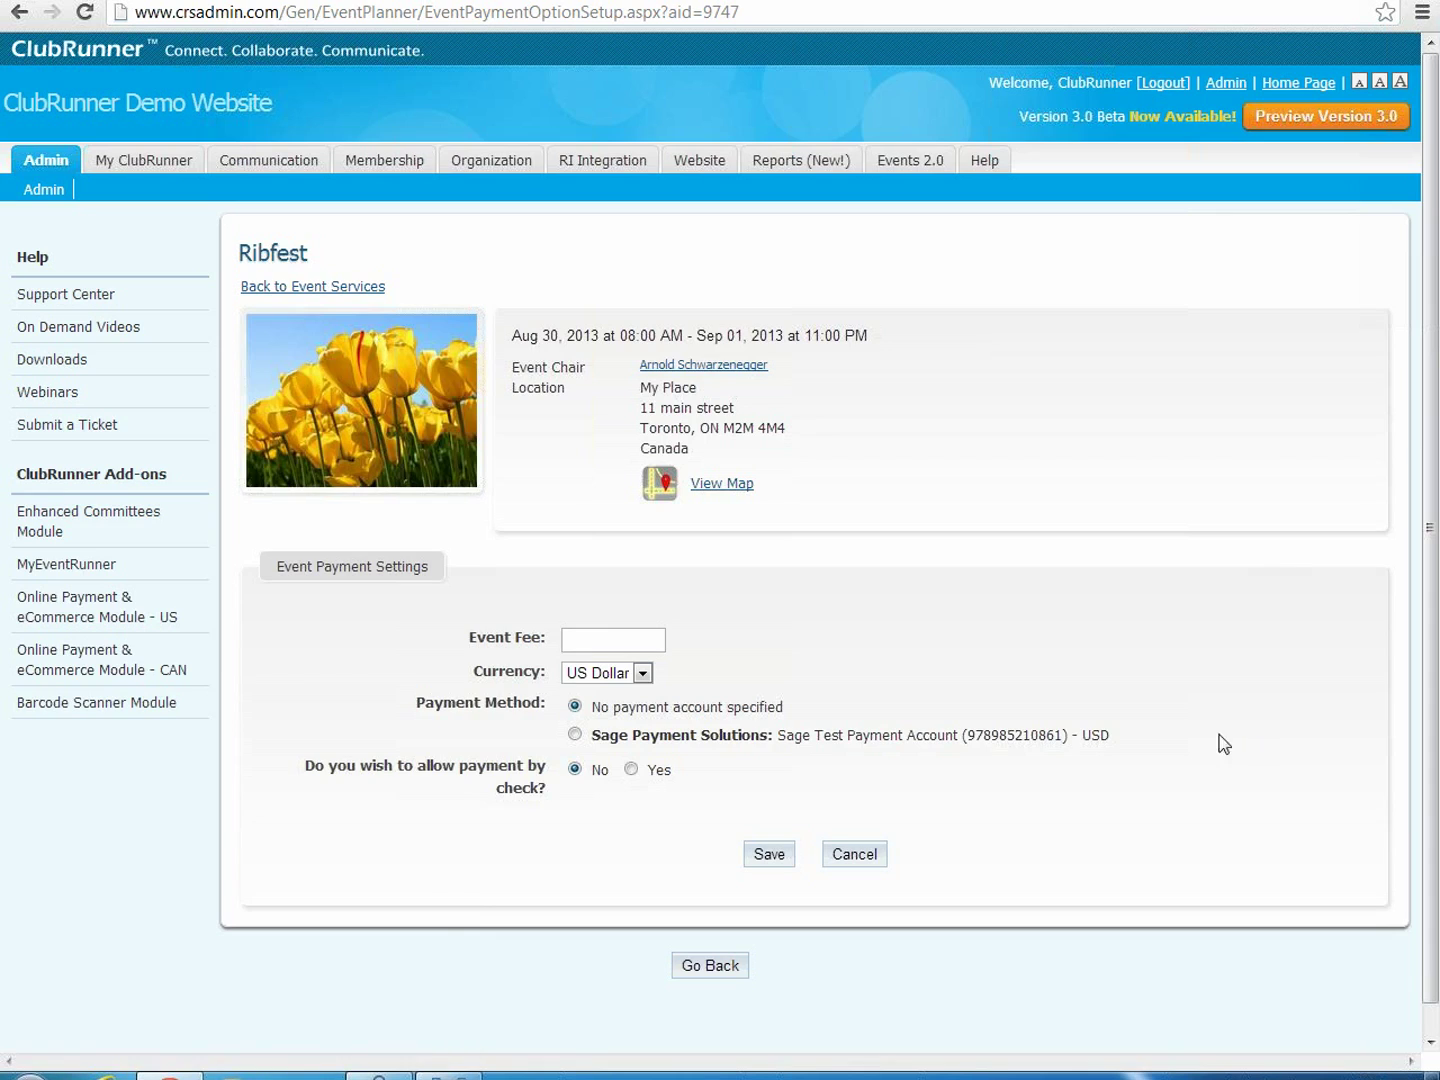
left_click(620, 634)
left_click(643, 673)
left_click(643, 673)
left_click(576, 736)
left_click(631, 769)
left_click(656, 833)
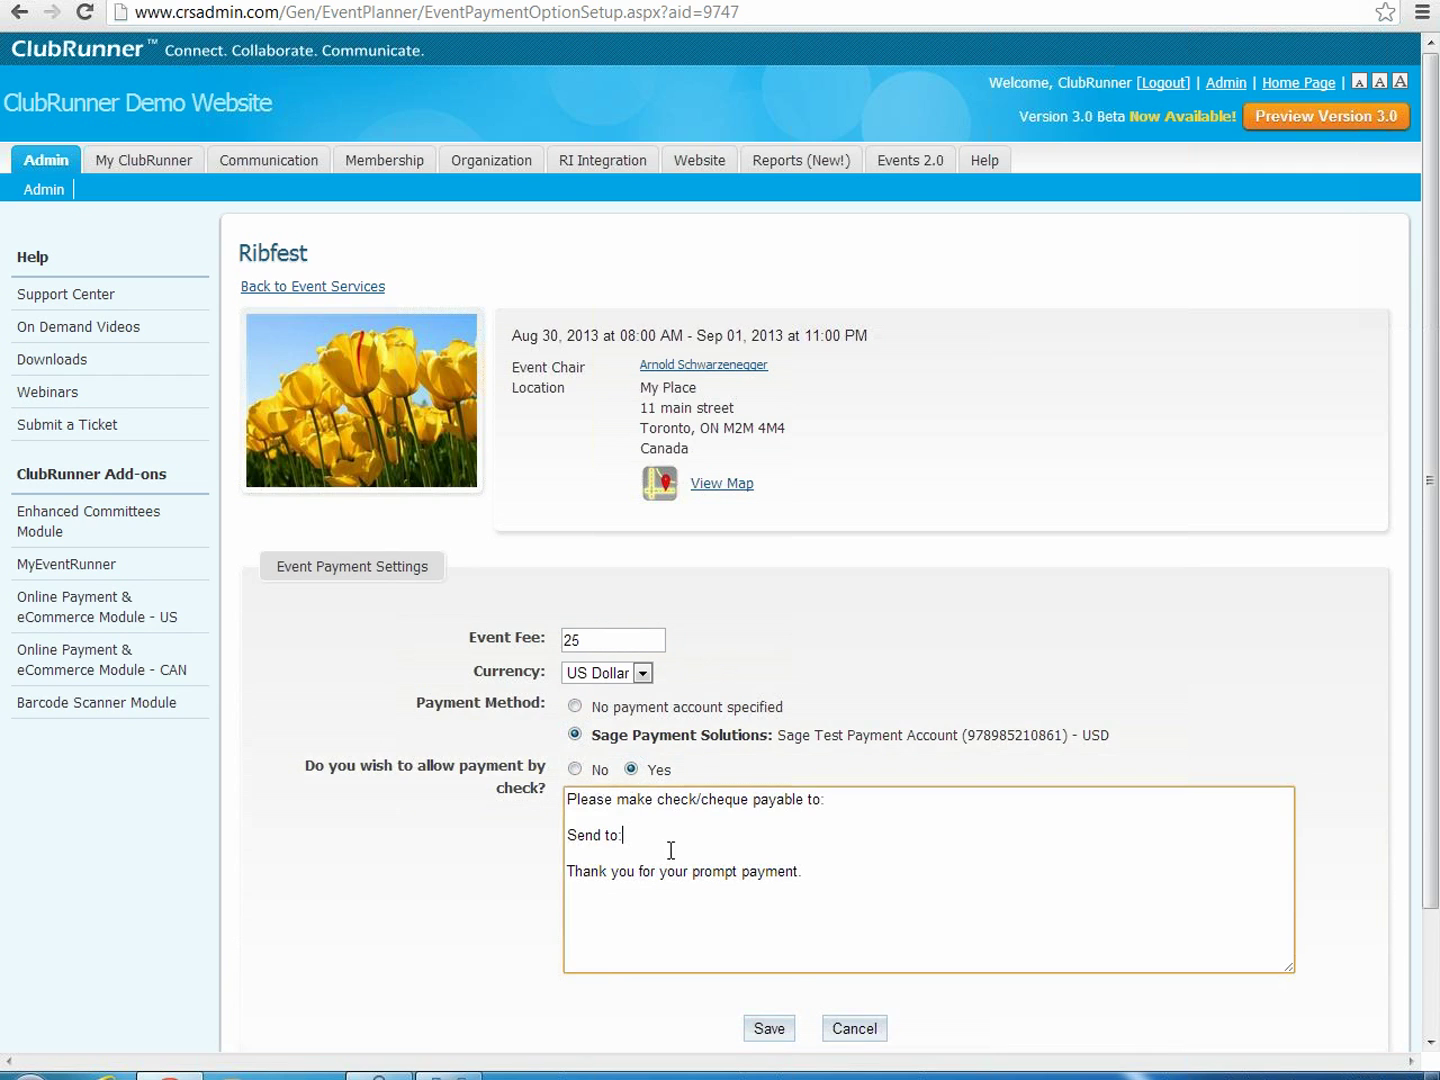
type("11 main st")
left_click(786, 1038)
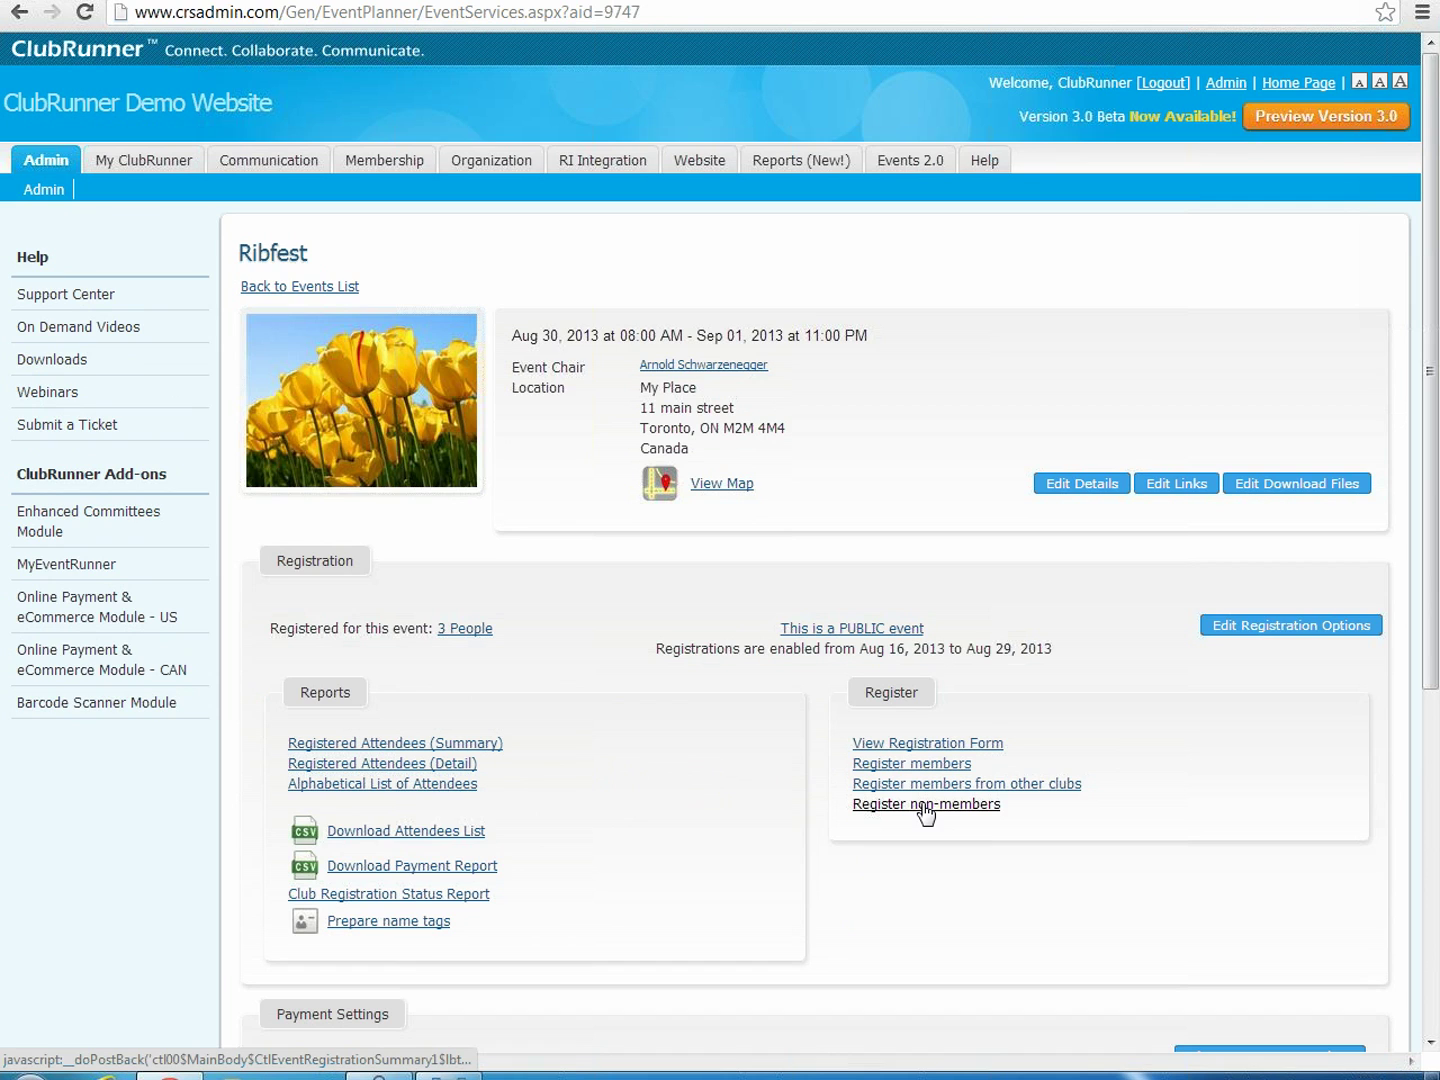
left_click(877, 812)
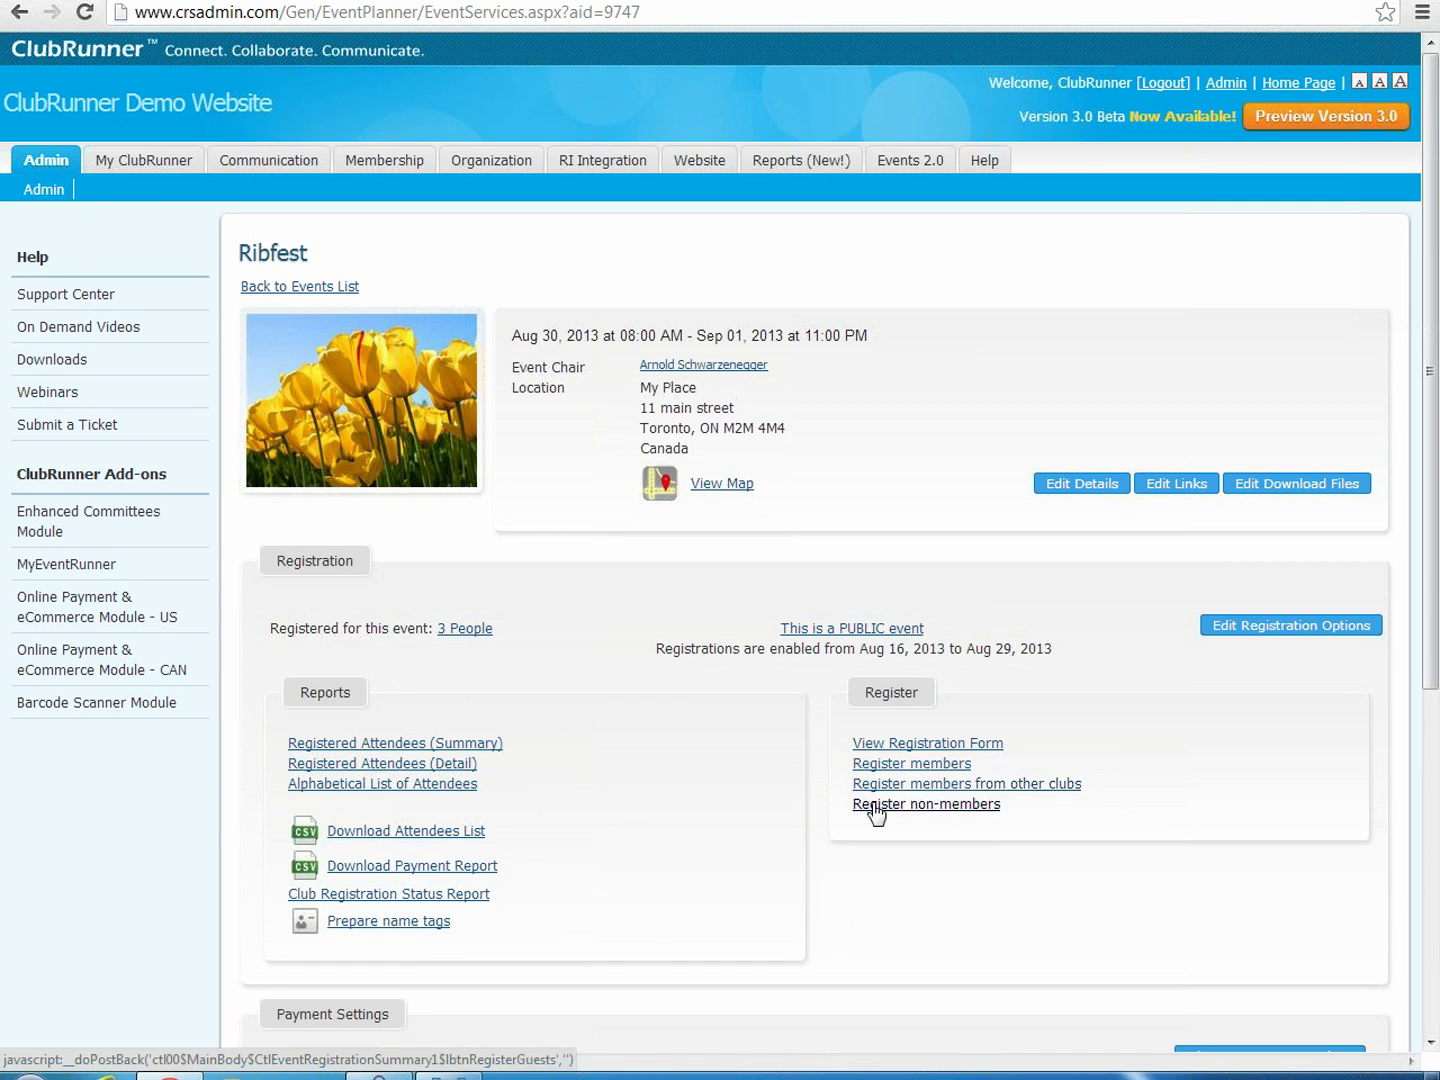
scroll(1177, 842, "down", 5)
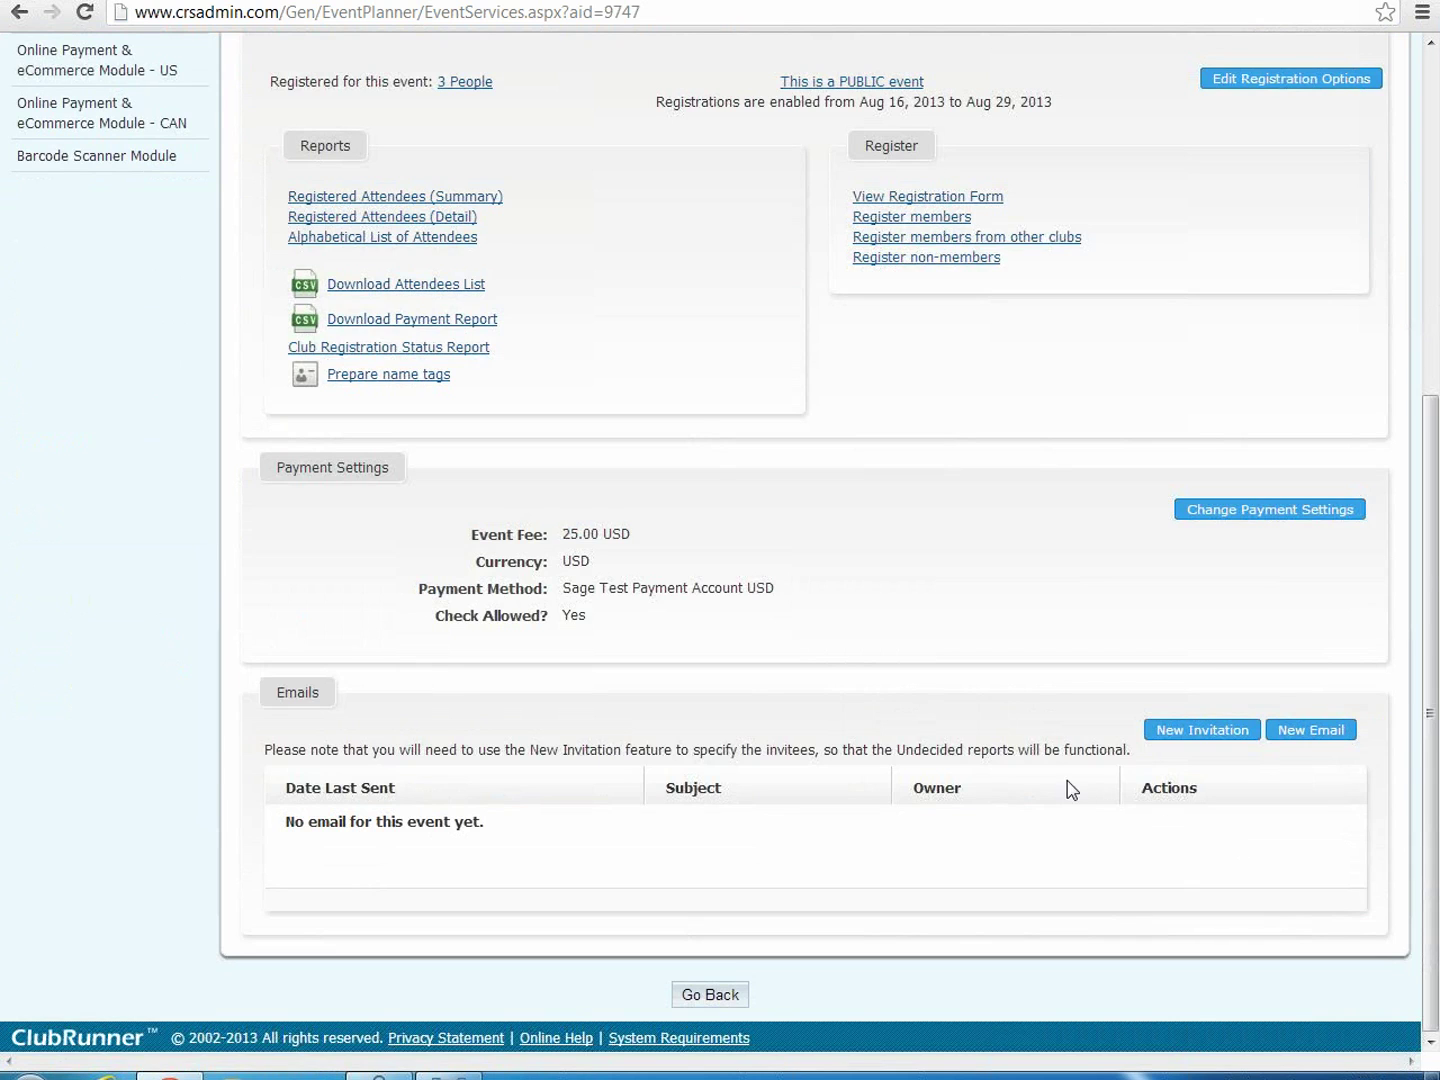
scroll(1048, 778, "up", 2)
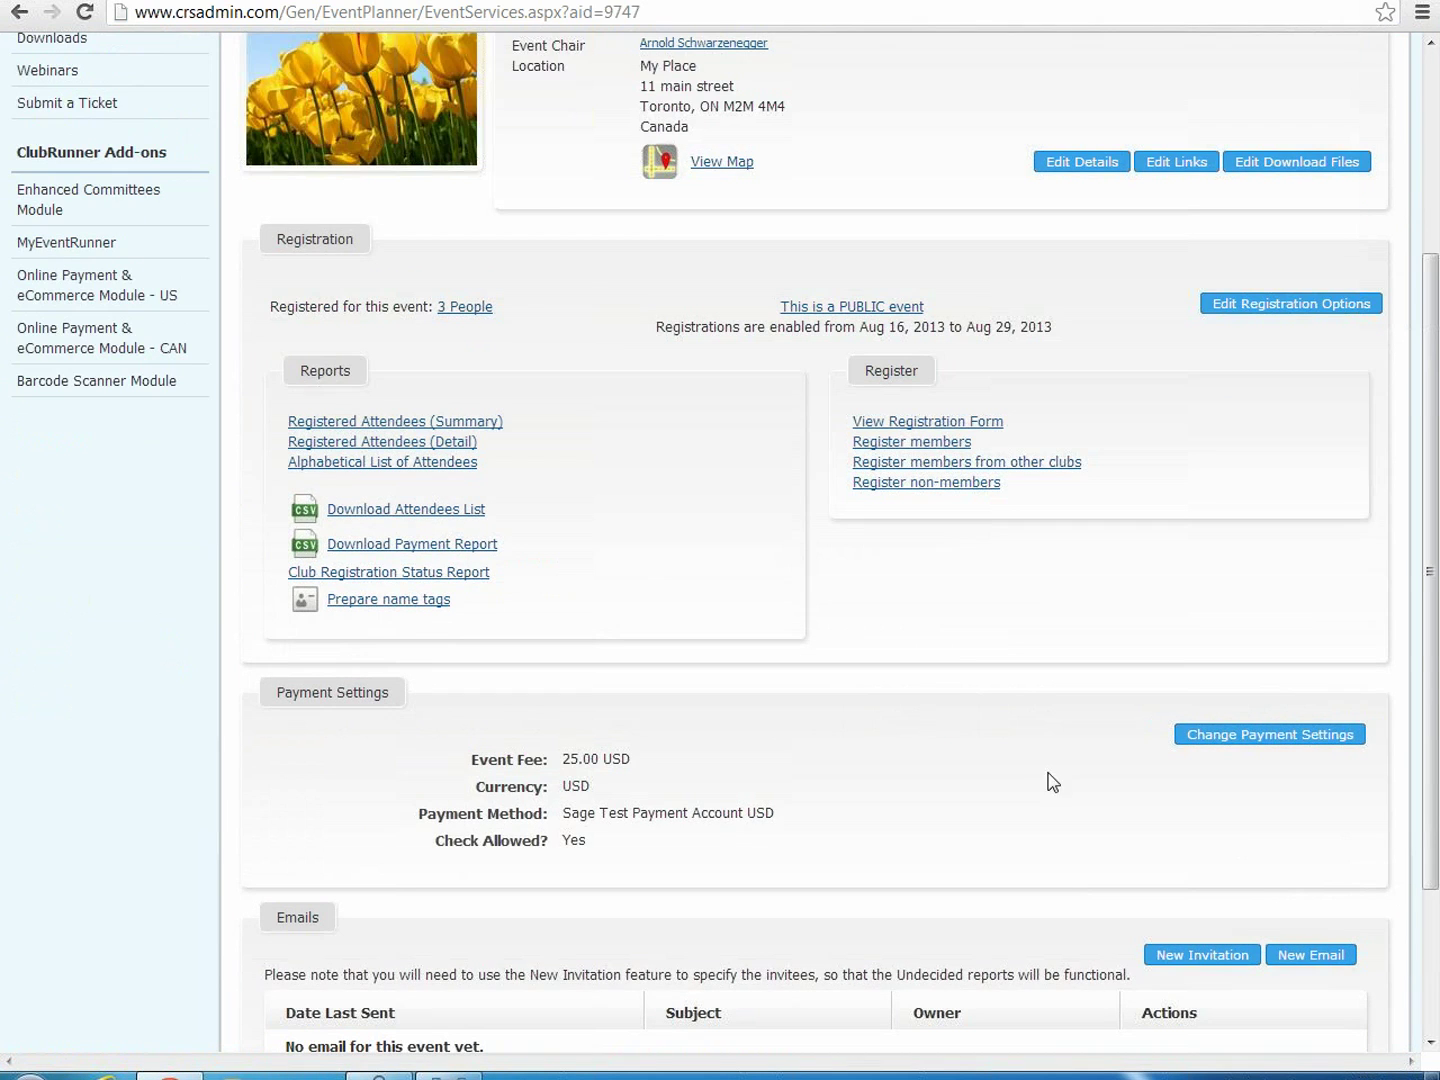
left_click(914, 446)
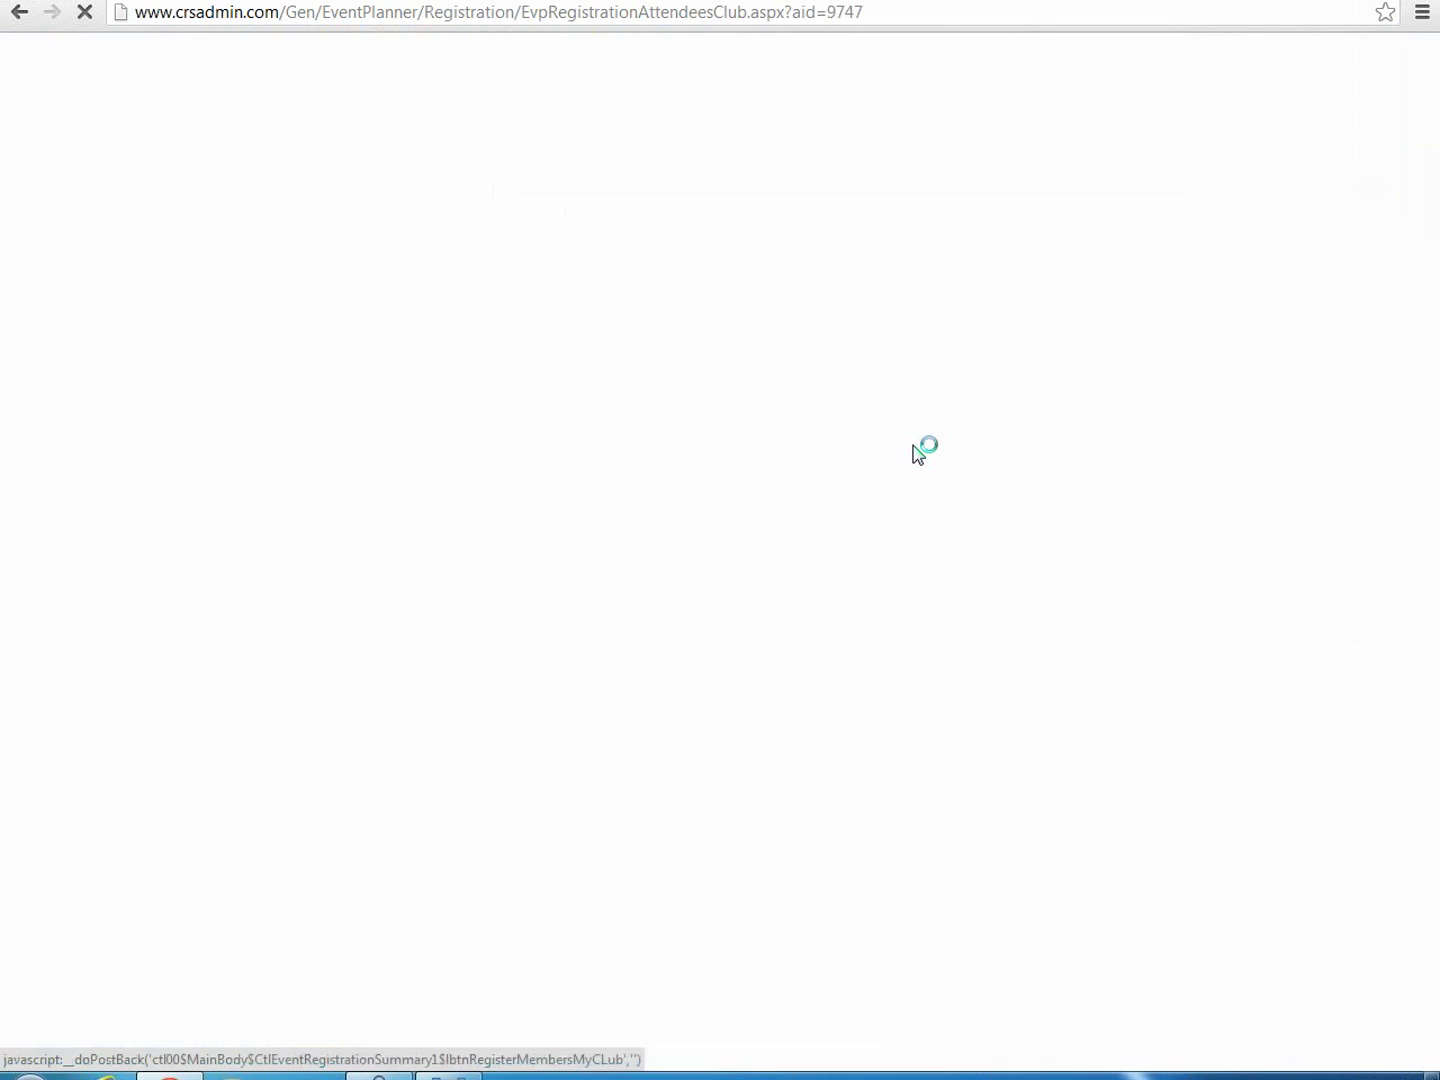
Step: Register and confirm another club member from the list as attending Ribfest
scroll(898, 496, "down", 1)
scroll(898, 496, "down", 5)
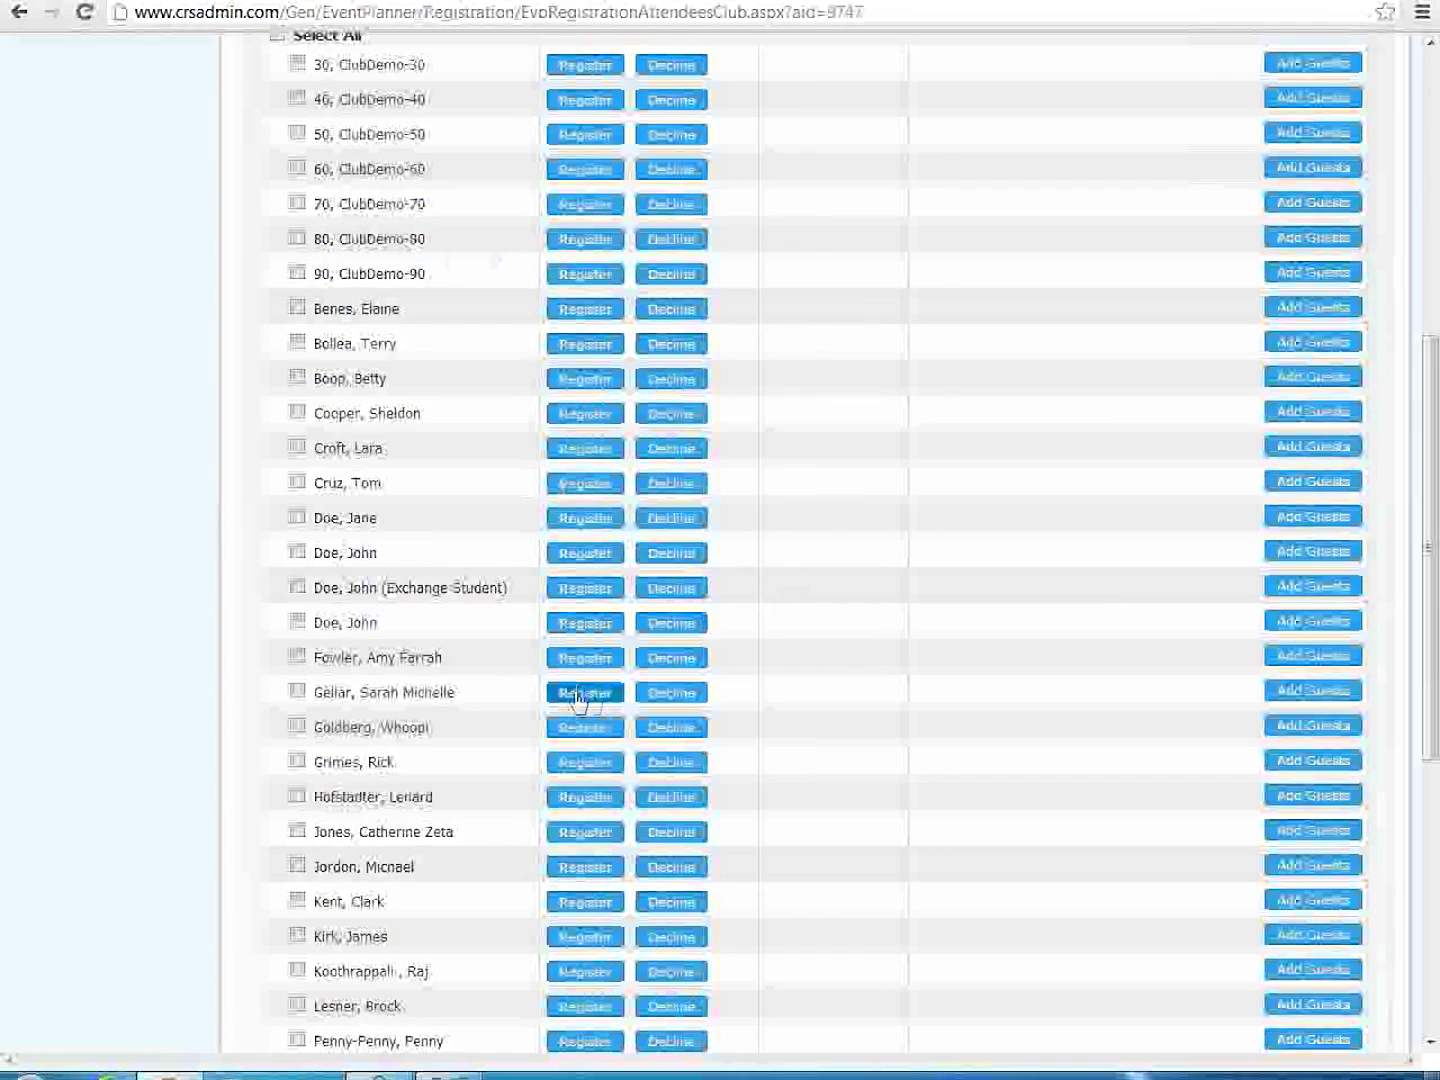
left_click(579, 695)
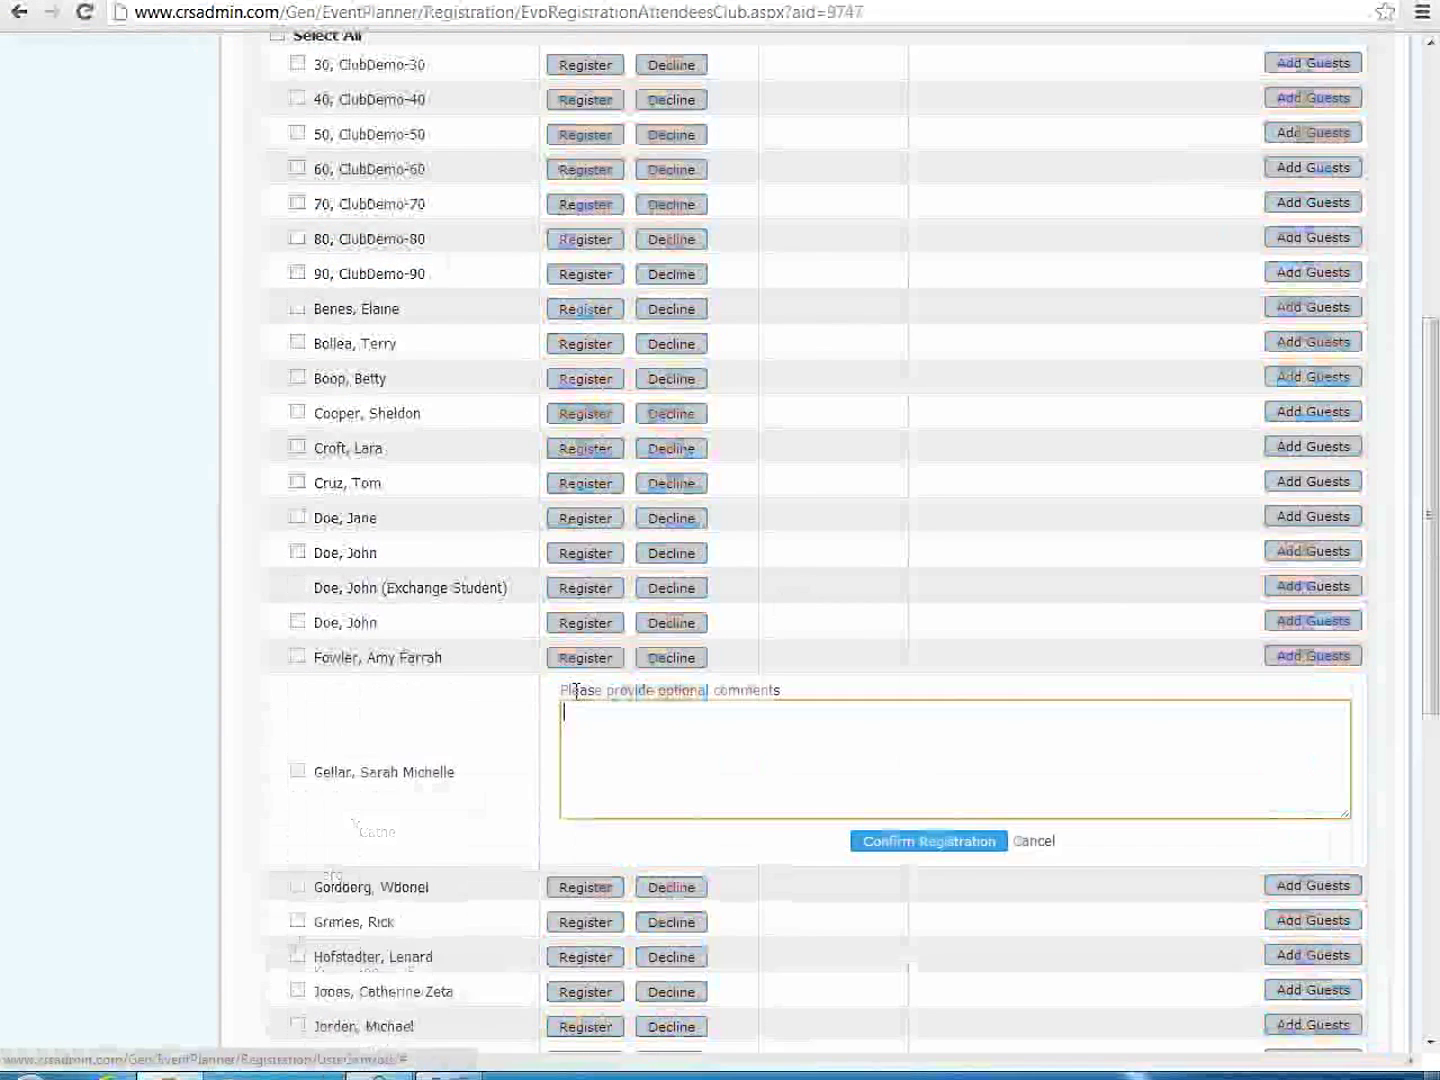
left_click(953, 853)
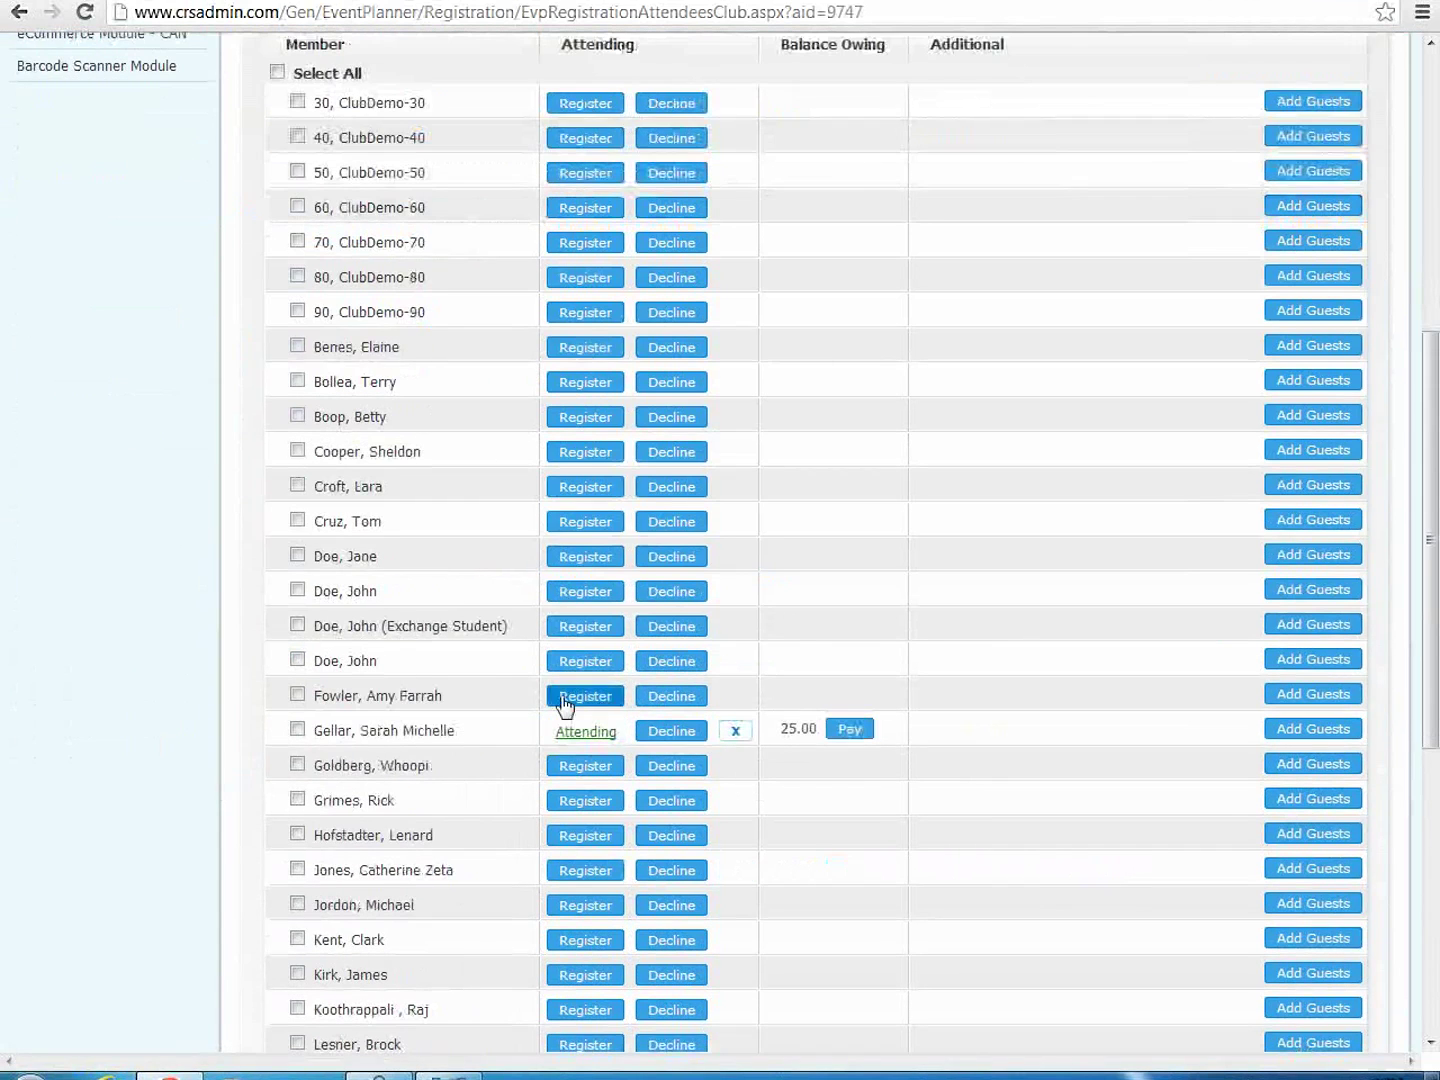
left_click(849, 731)
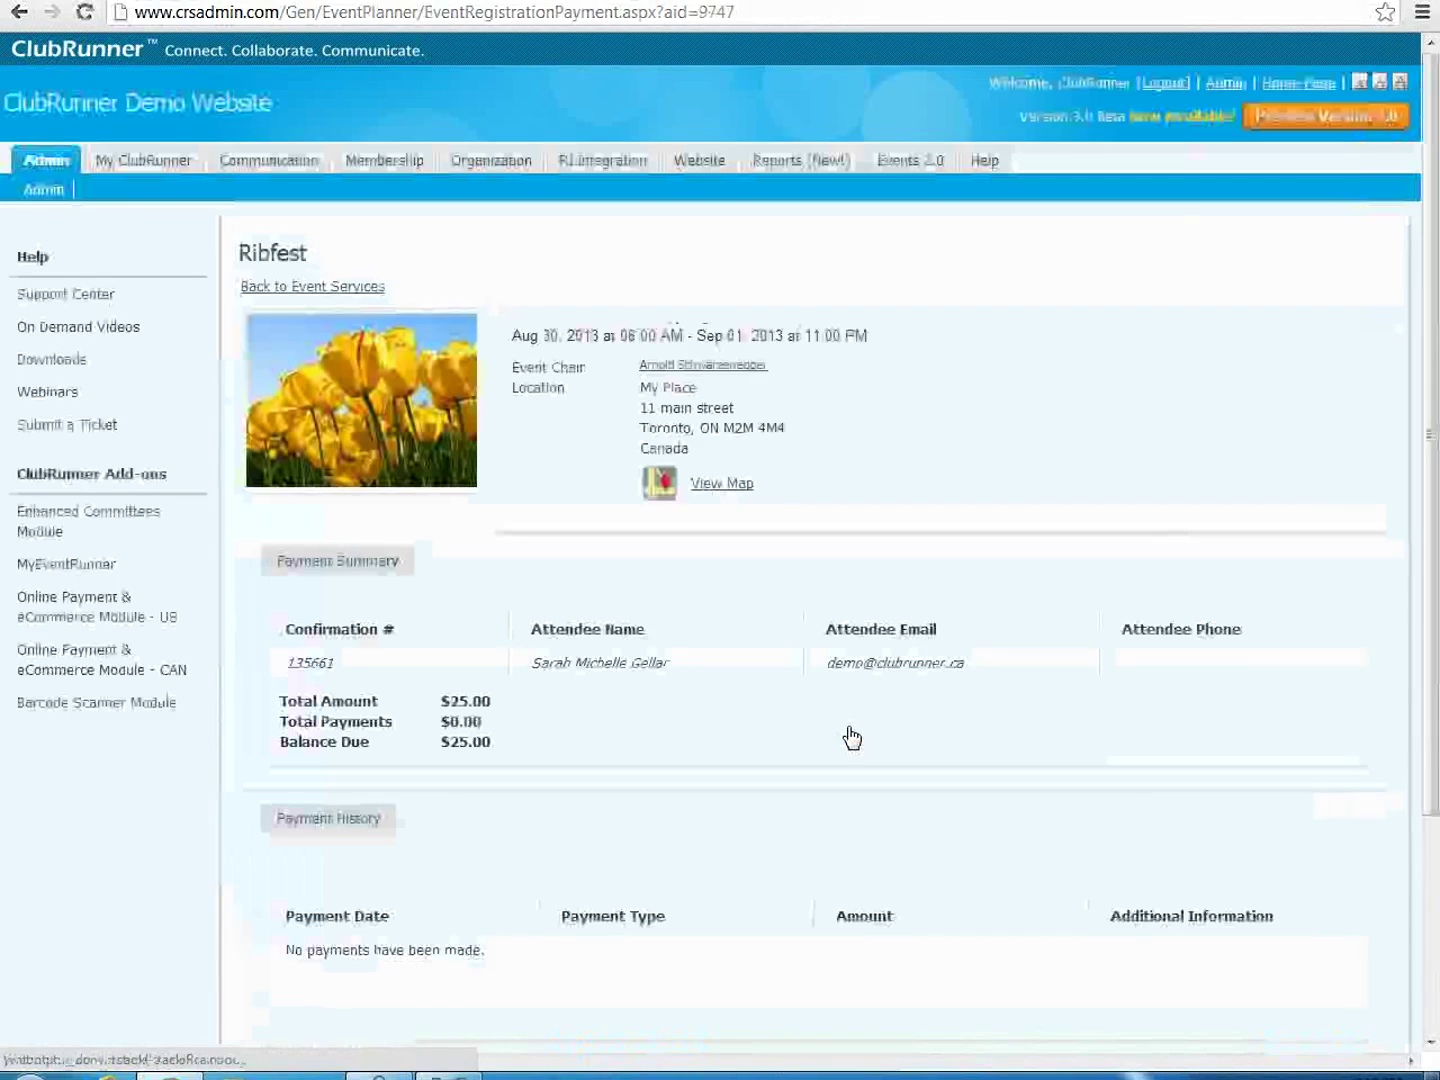
Step: Review the registrant's $25.00 payment summary and credit card form, then leave without paying
scroll(842, 736, "down", 2)
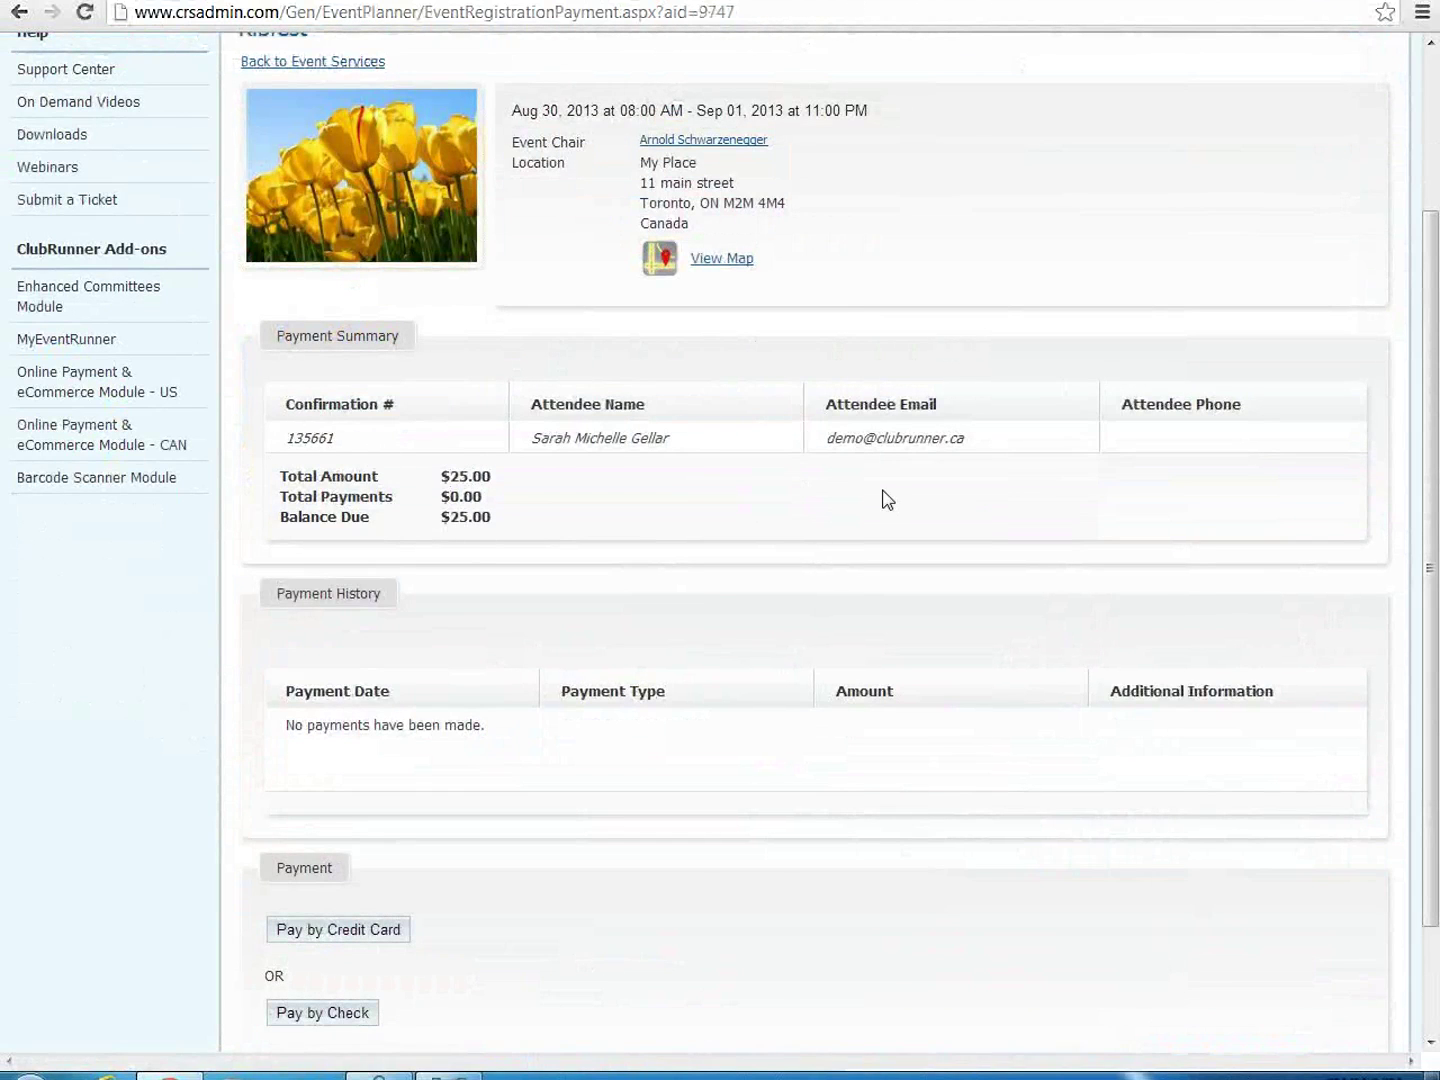
left_click_drag(829, 437, 1183, 453)
left_click(1068, 783)
scroll(370, 762, "down", 2)
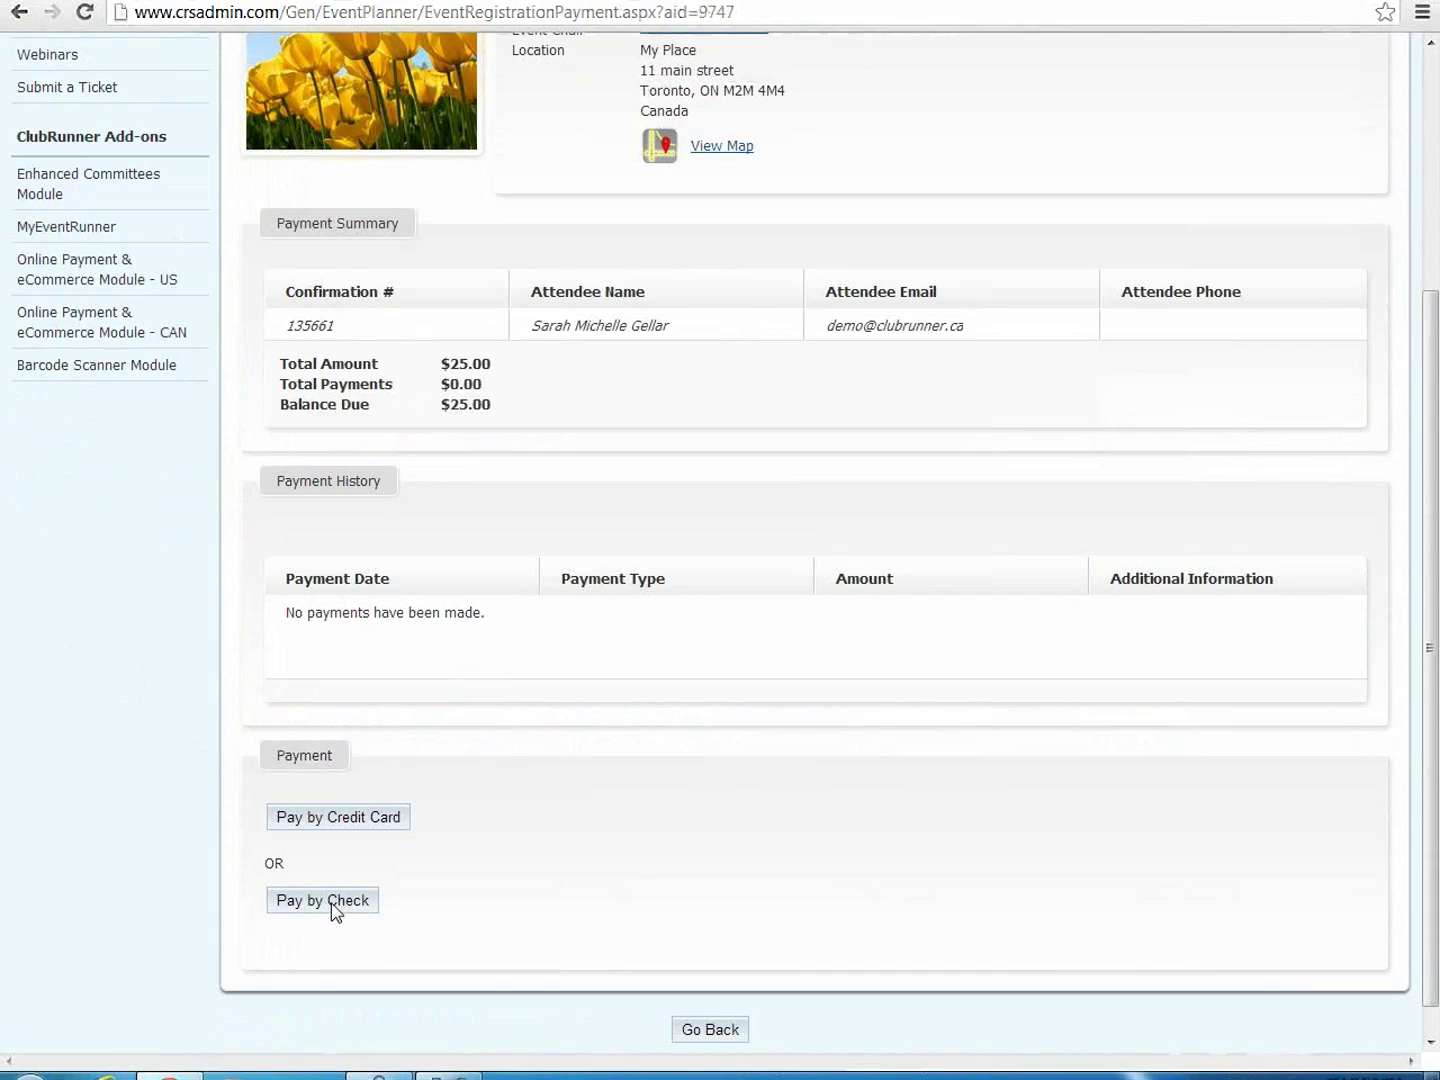
left_click(362, 826)
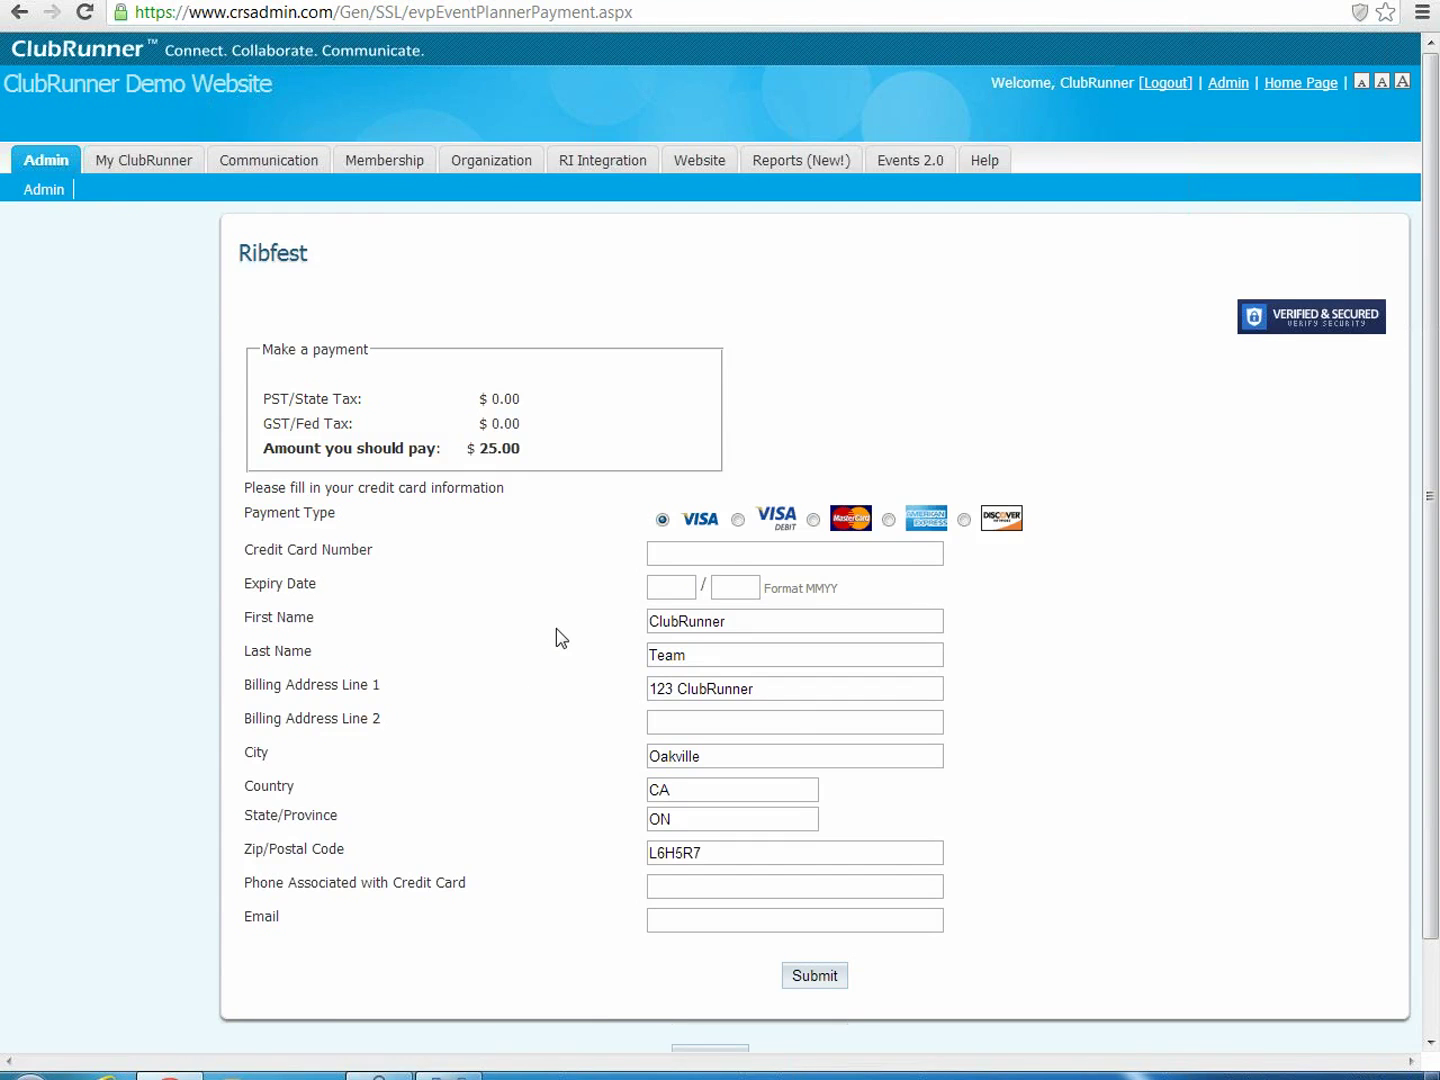
scroll(558, 627, "down", 2)
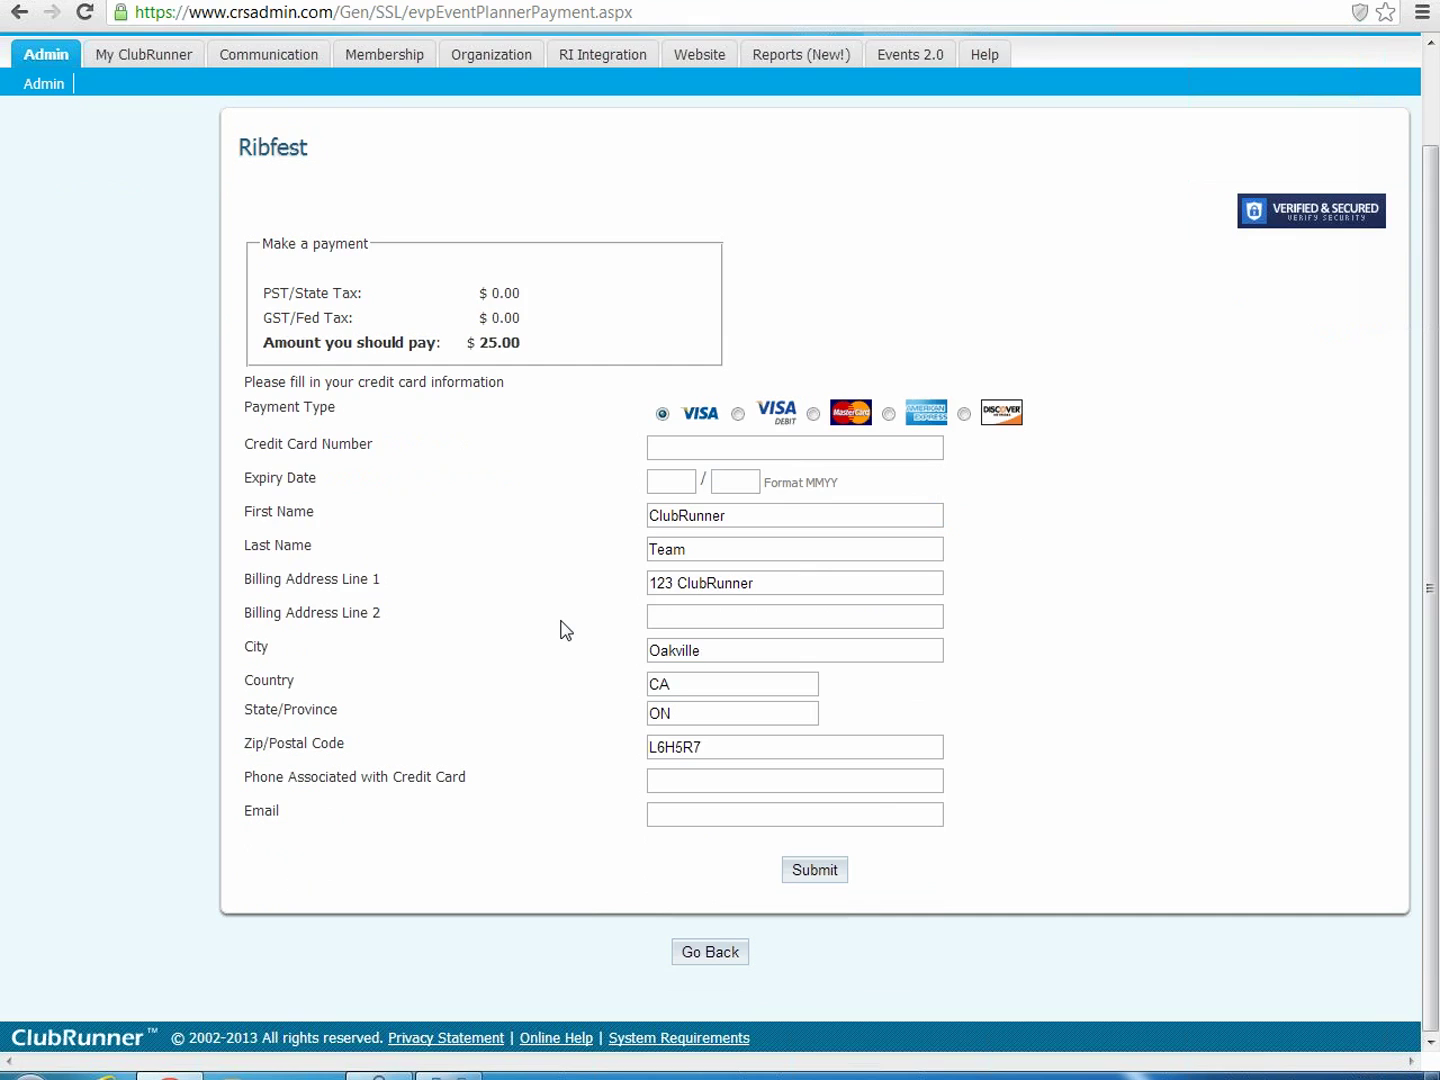
left_click(716, 955)
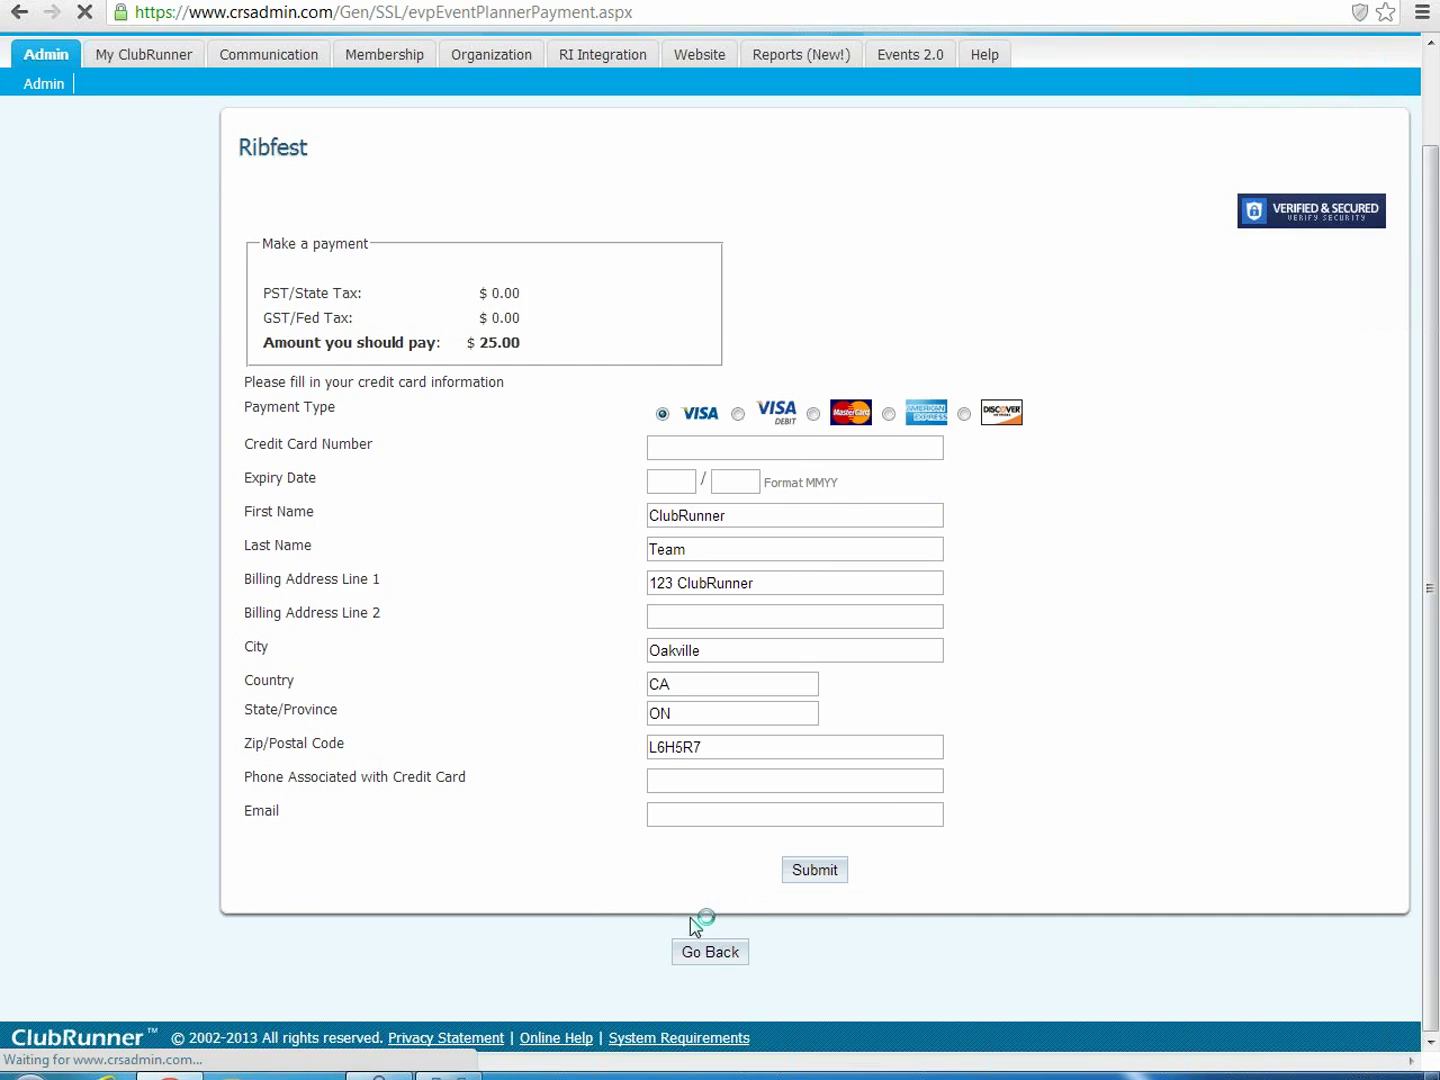
scroll(700, 940, "down", 4)
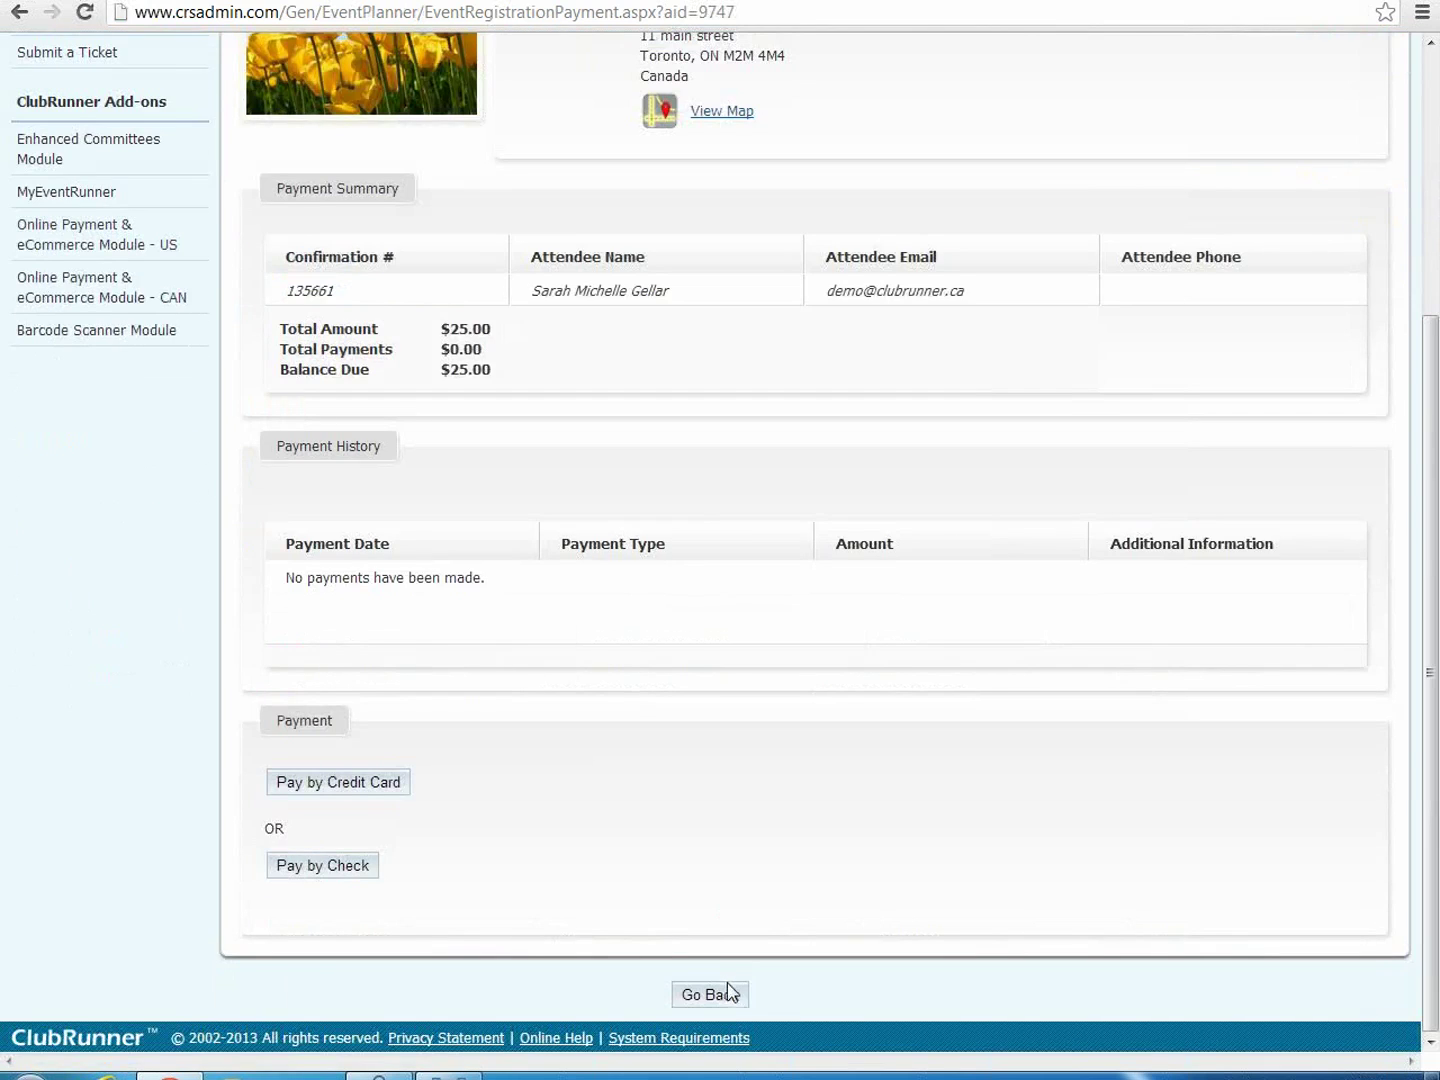
left_click(728, 1000)
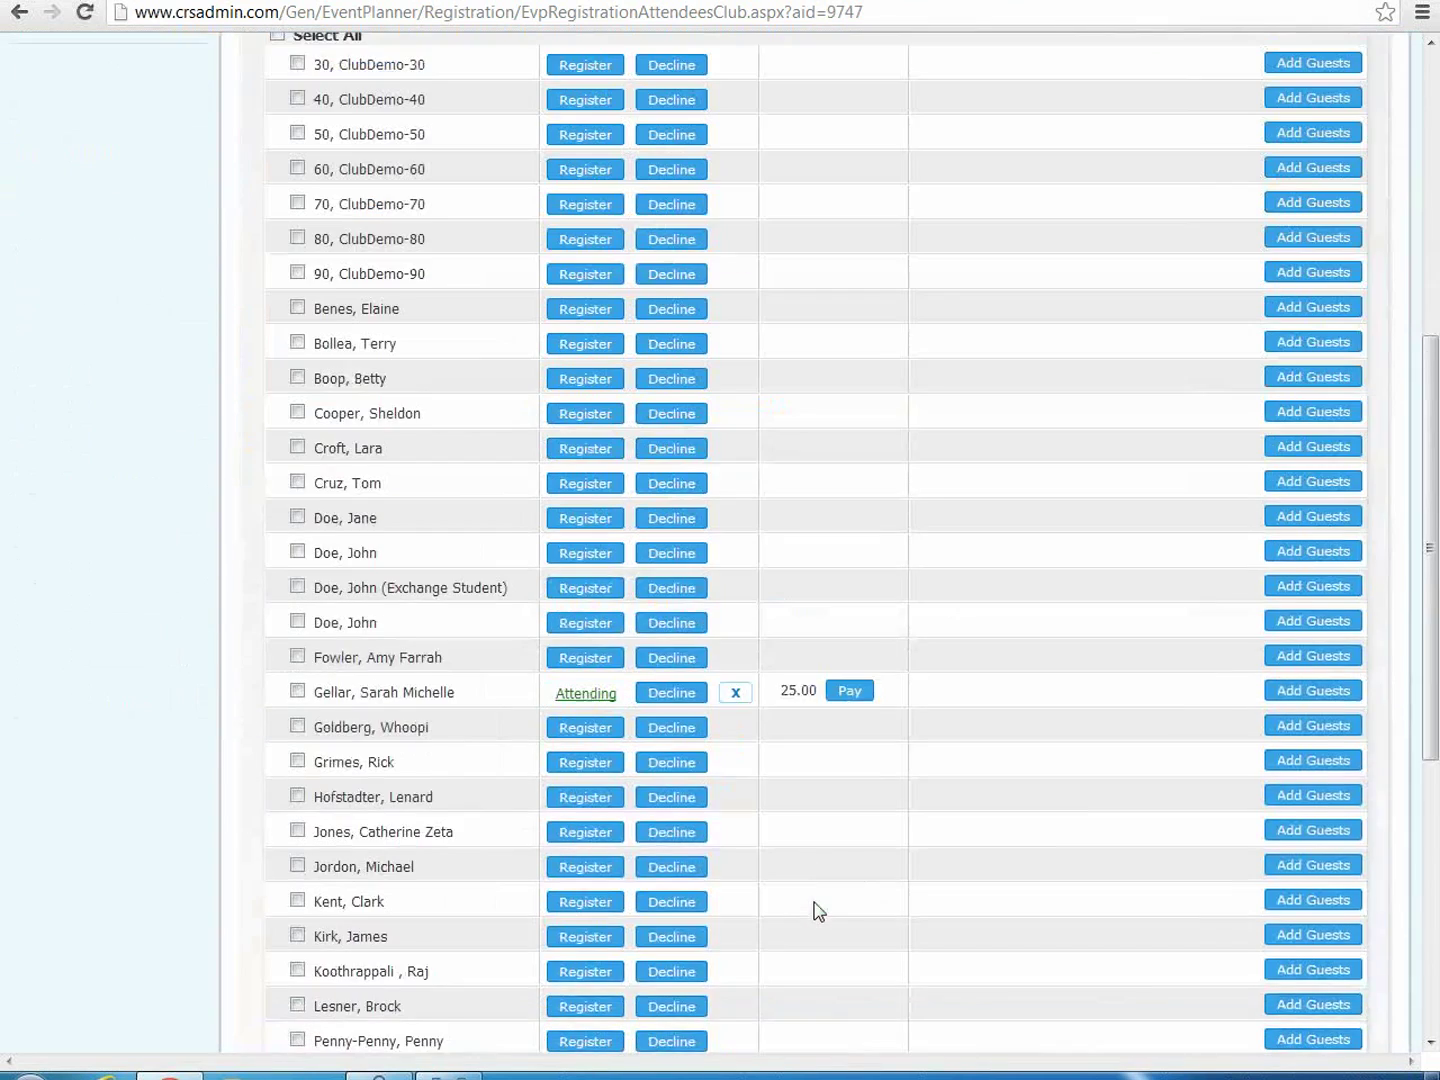
Step: Go back to Ribfest's event services page, now listing 4 people registered
scroll(746, 977, "down", 7)
scroll(685, 964, "up", 10)
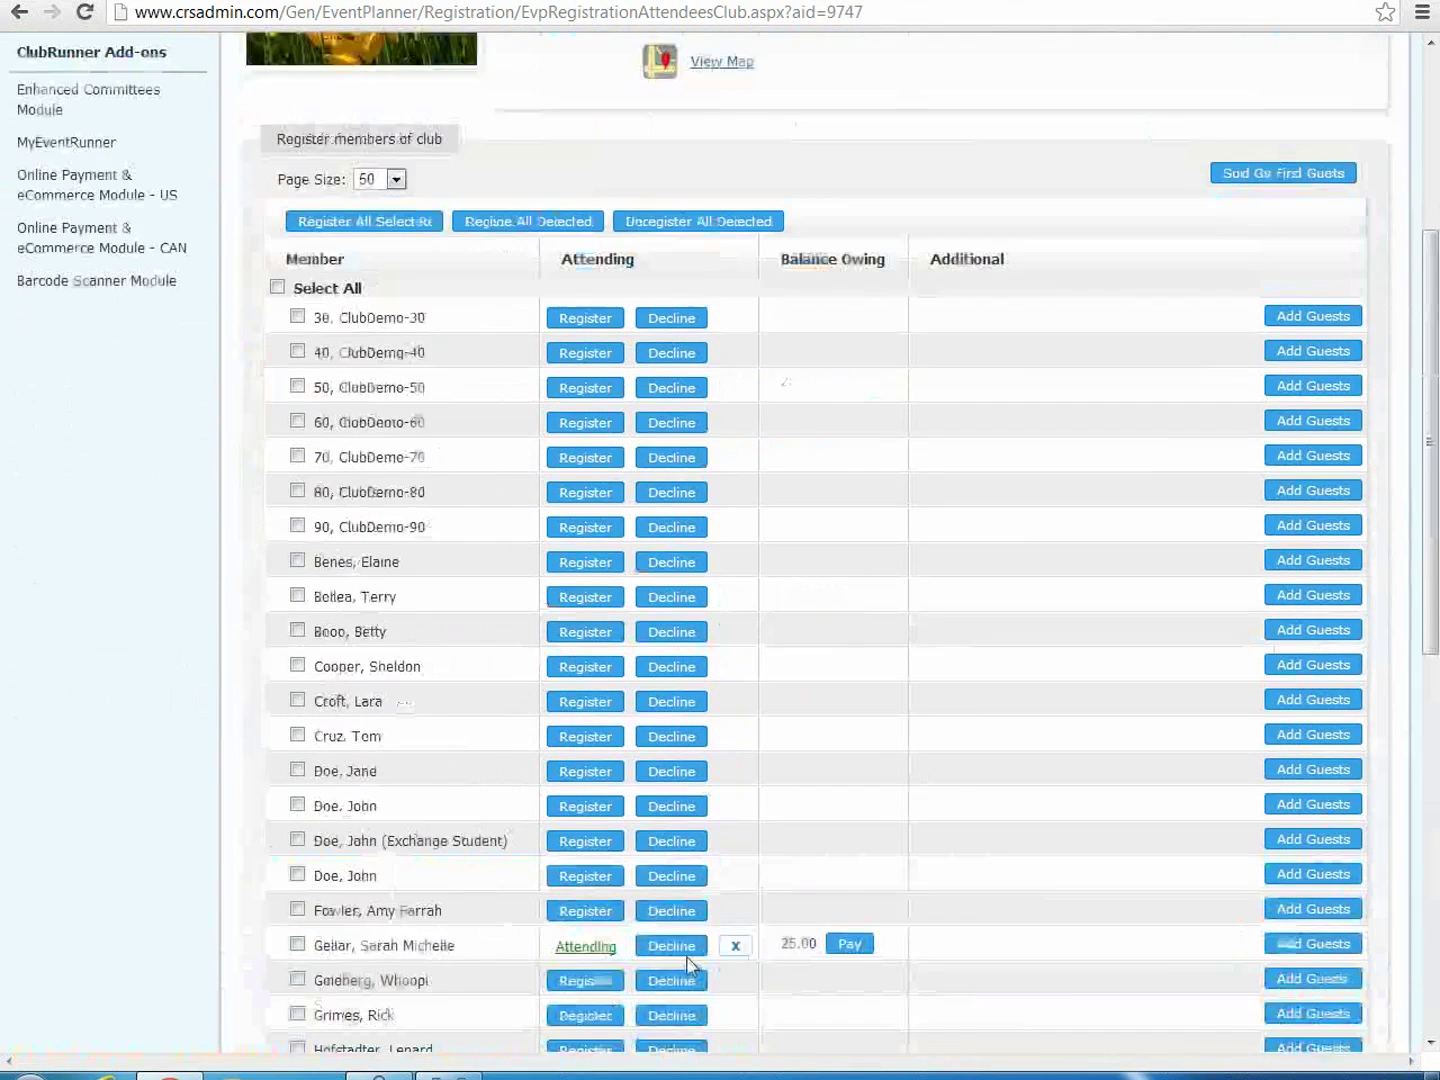
scroll(687, 963, "up", 3)
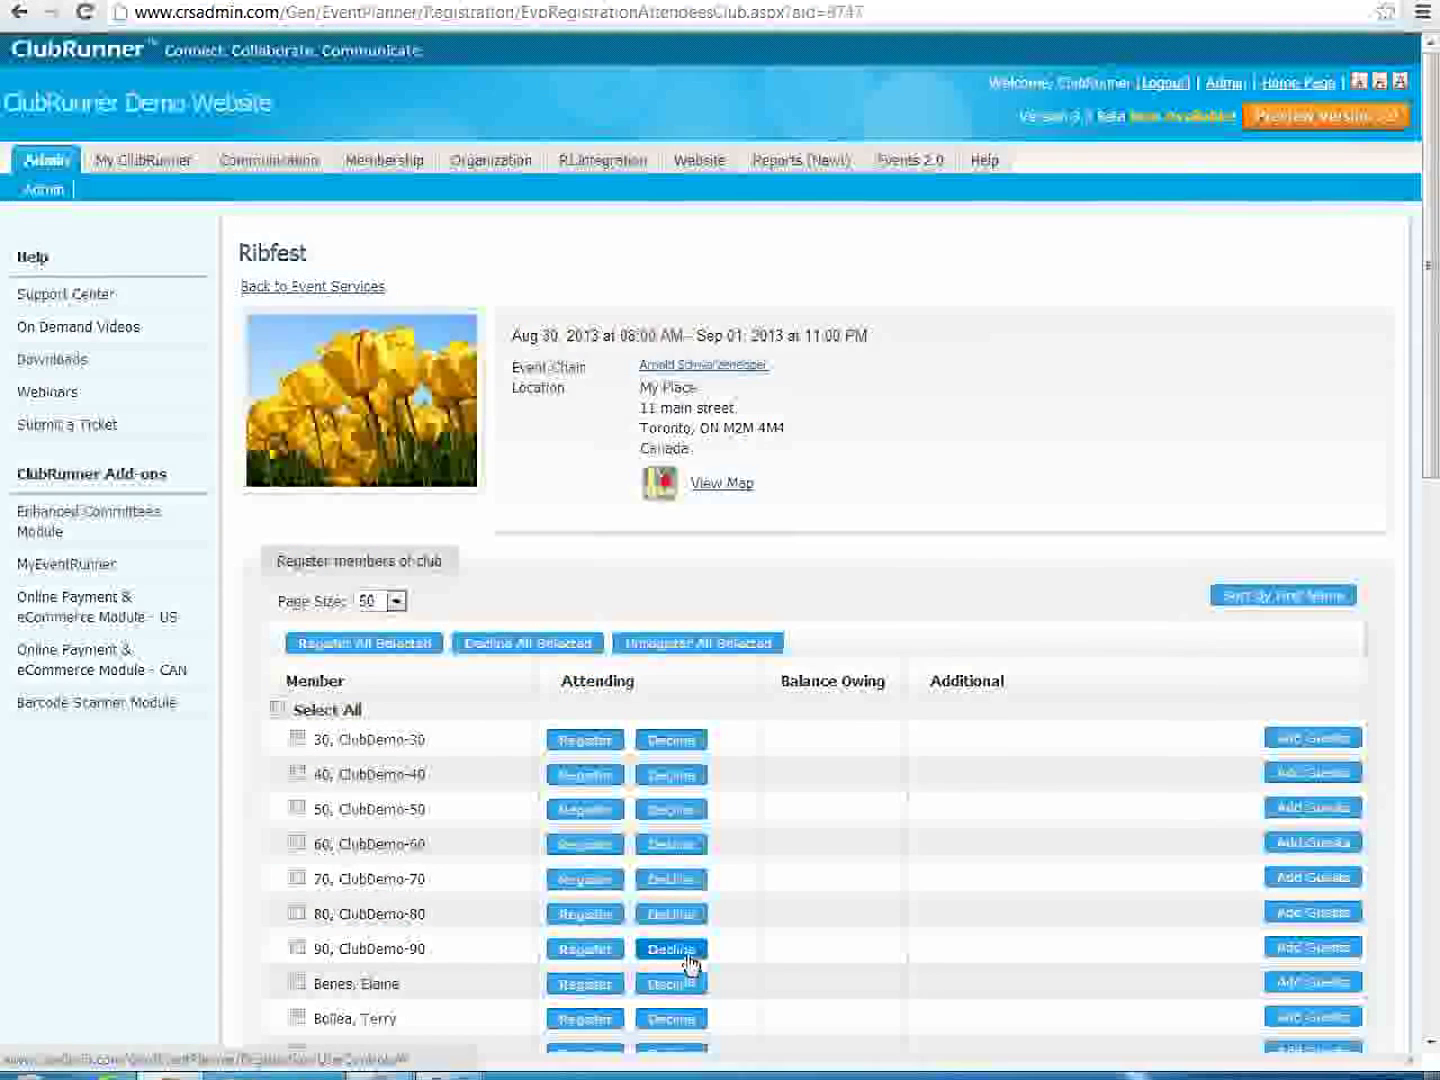
left_click(689, 957)
scroll(689, 962, "down", 10)
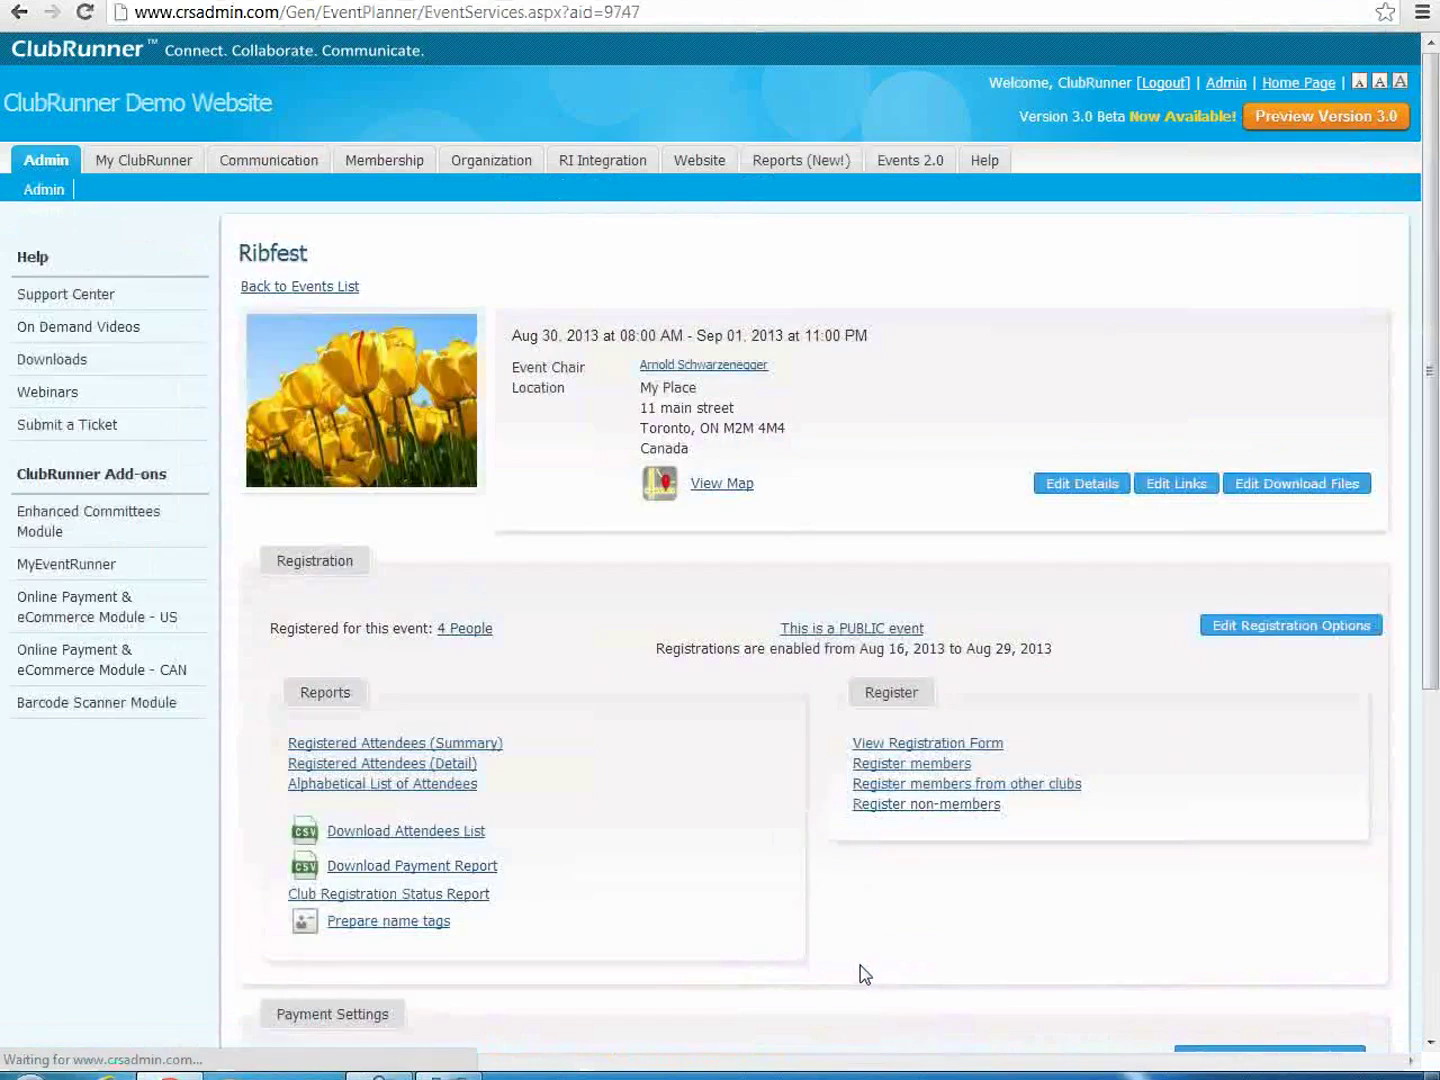
scroll(851, 941, "down", 5)
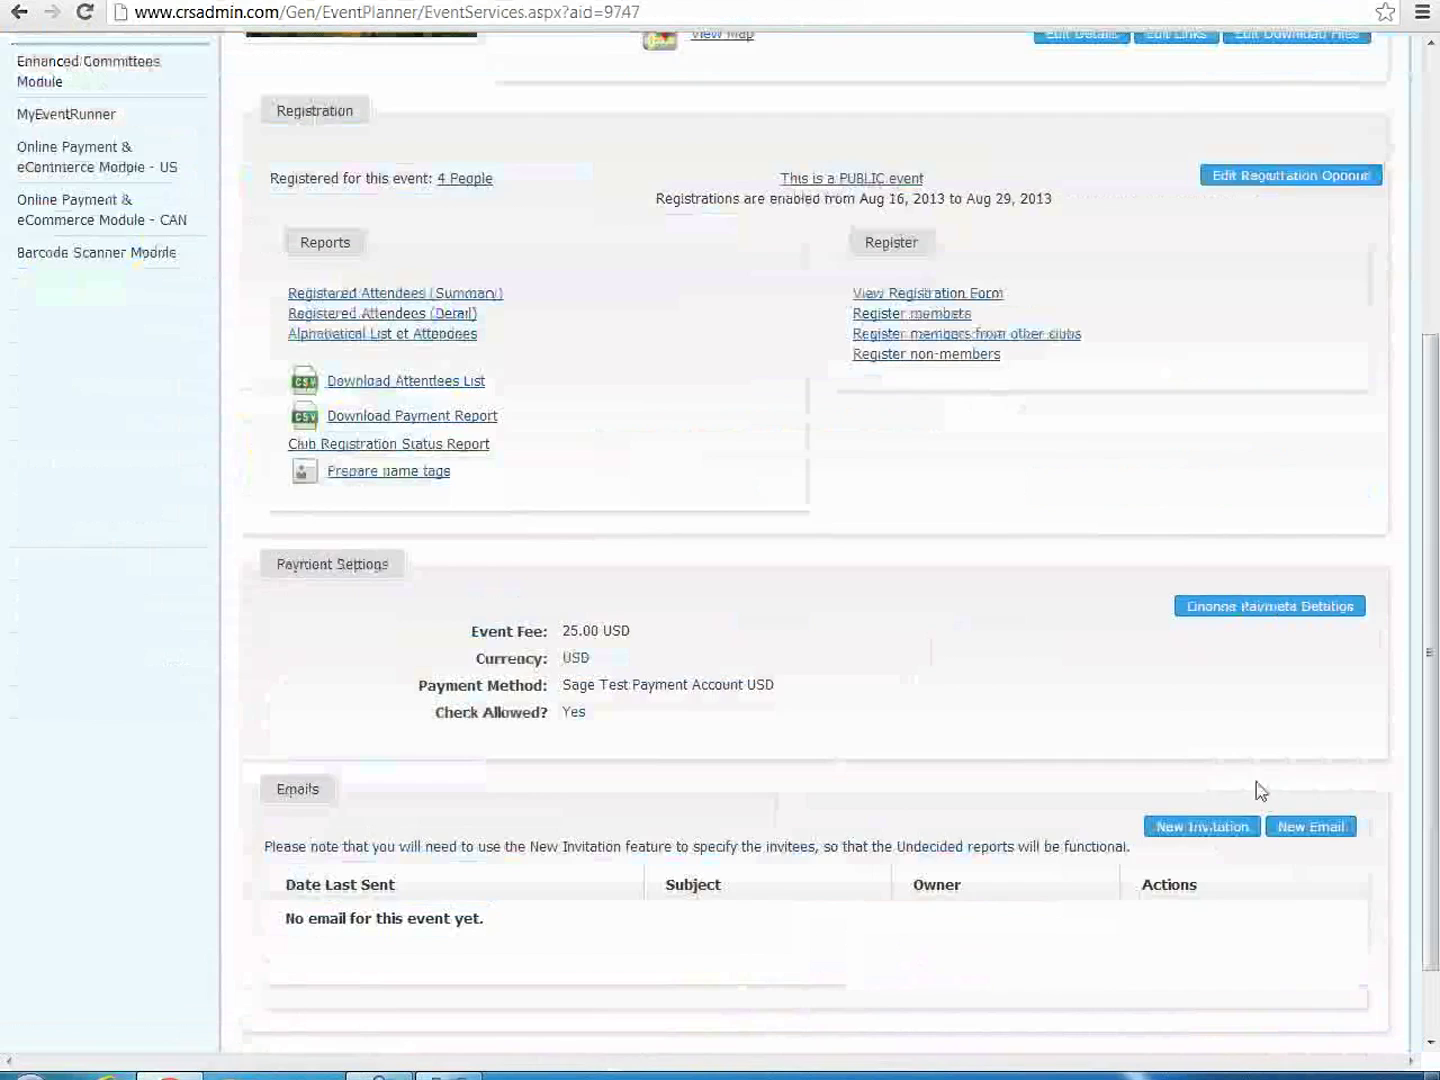
Step: Start a new Ribfest invitation email and expand the Members recipient list
left_click(1197, 842)
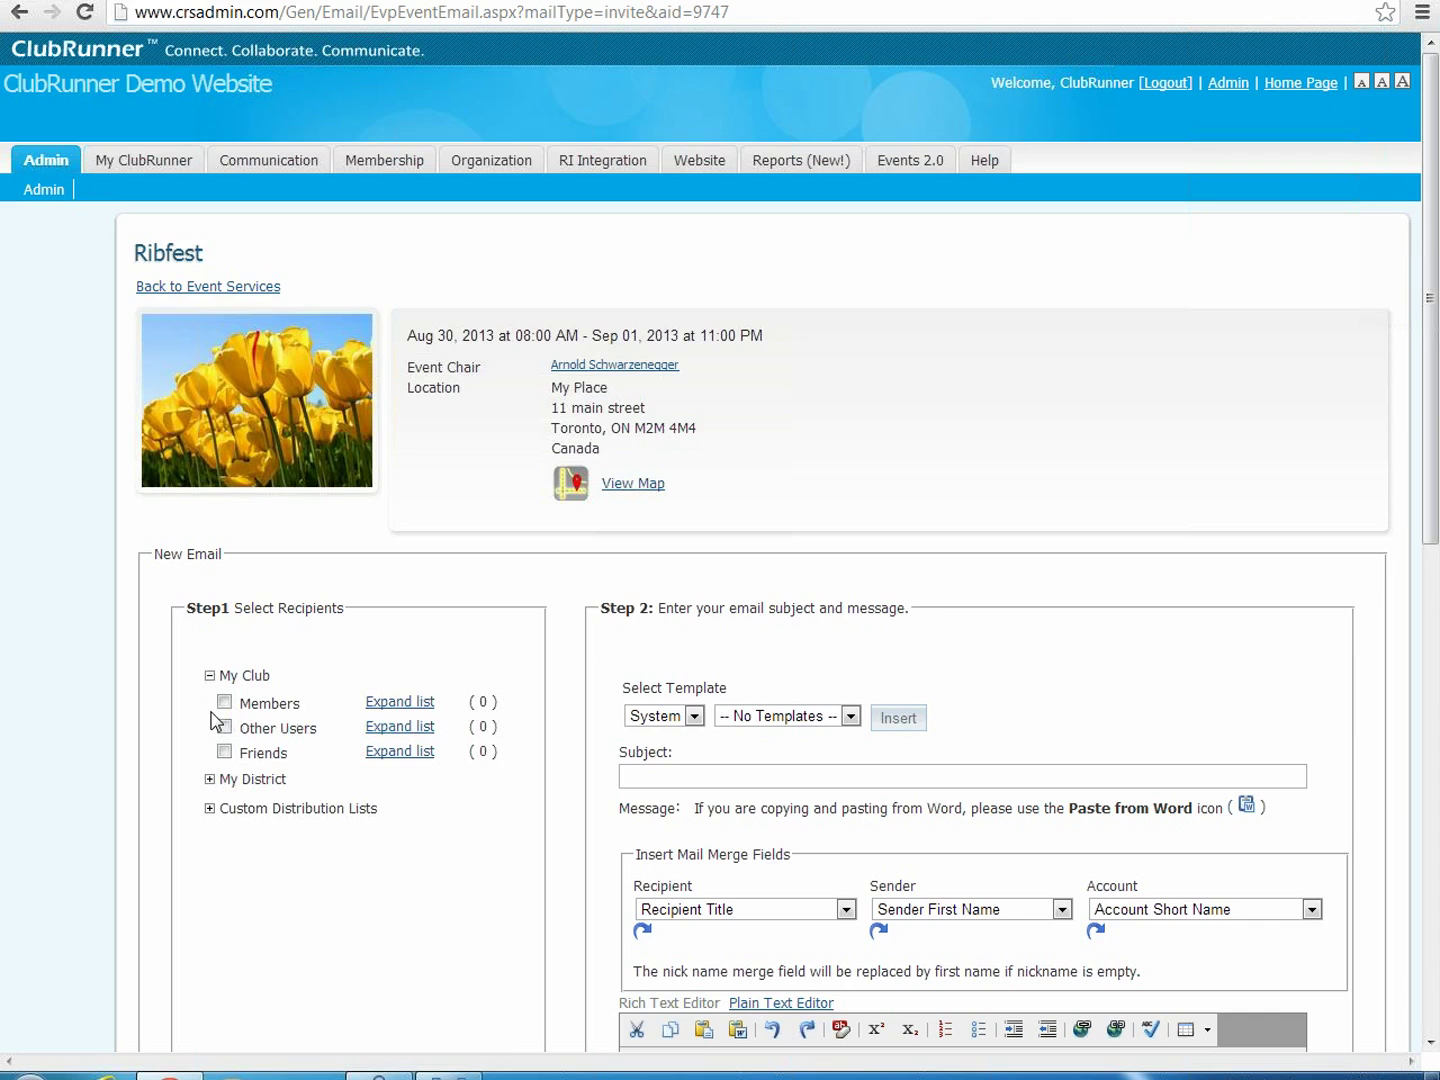
left_click(405, 708)
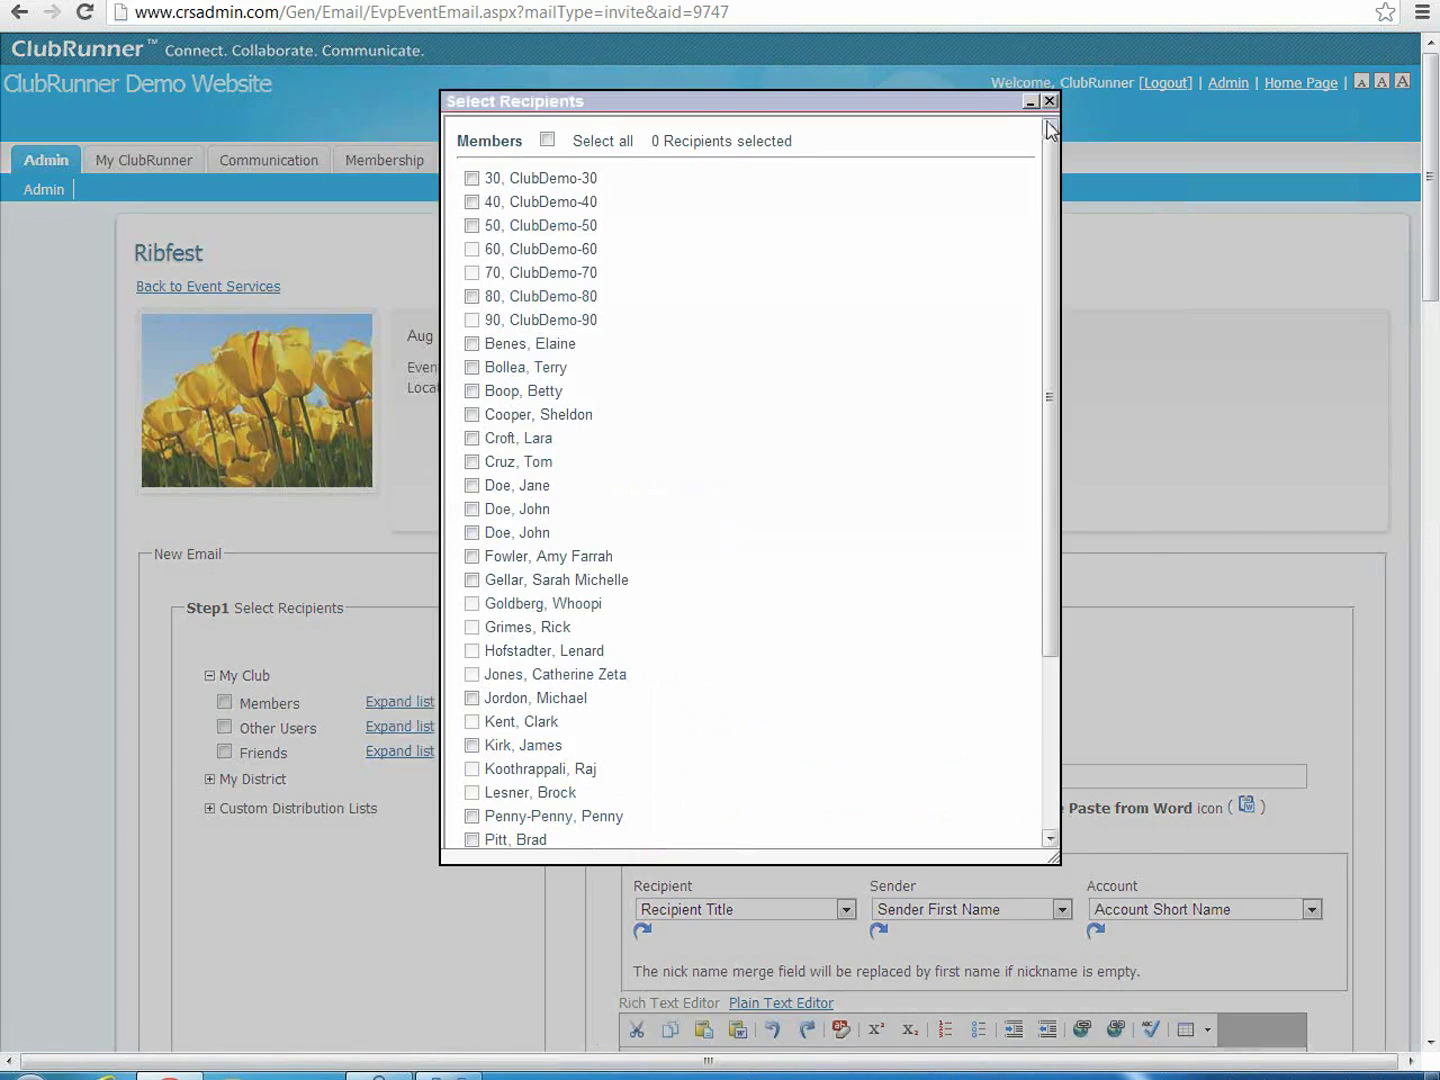
scroll(615, 522, "down", 8)
scroll(531, 525, "up", 4)
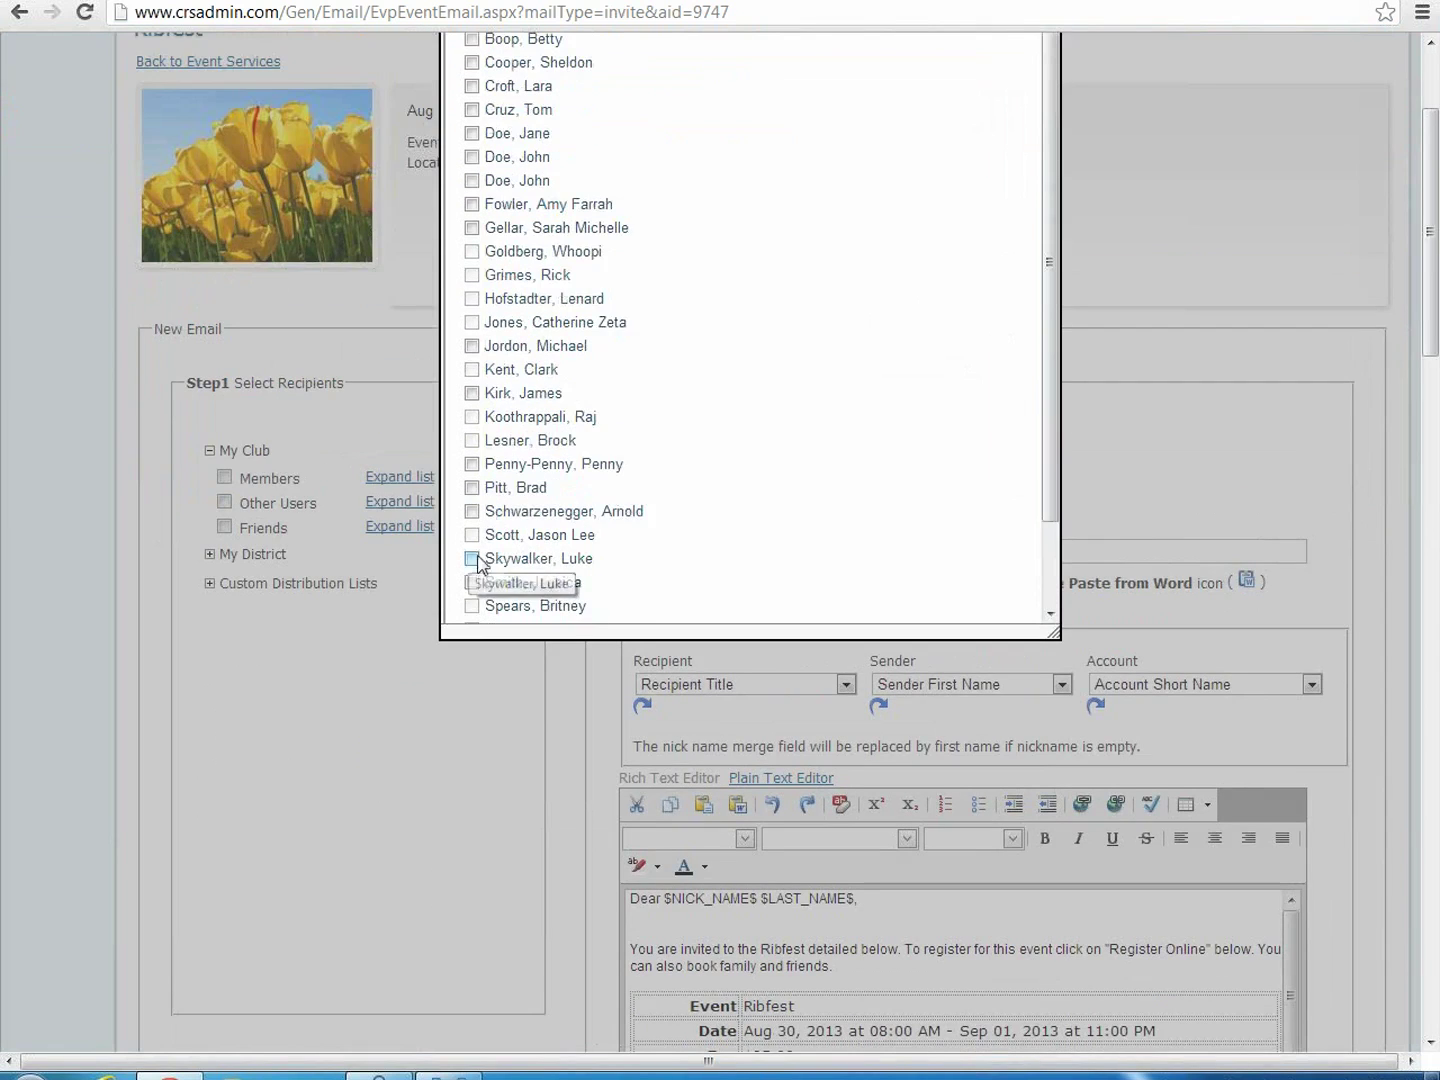
scroll(765, 425, "up", 1)
Step: Tick seven club members, including the newly registered one, as invitation recipients
left_click(471, 246)
left_click(471, 293)
left_click(471, 269)
left_click(471, 340)
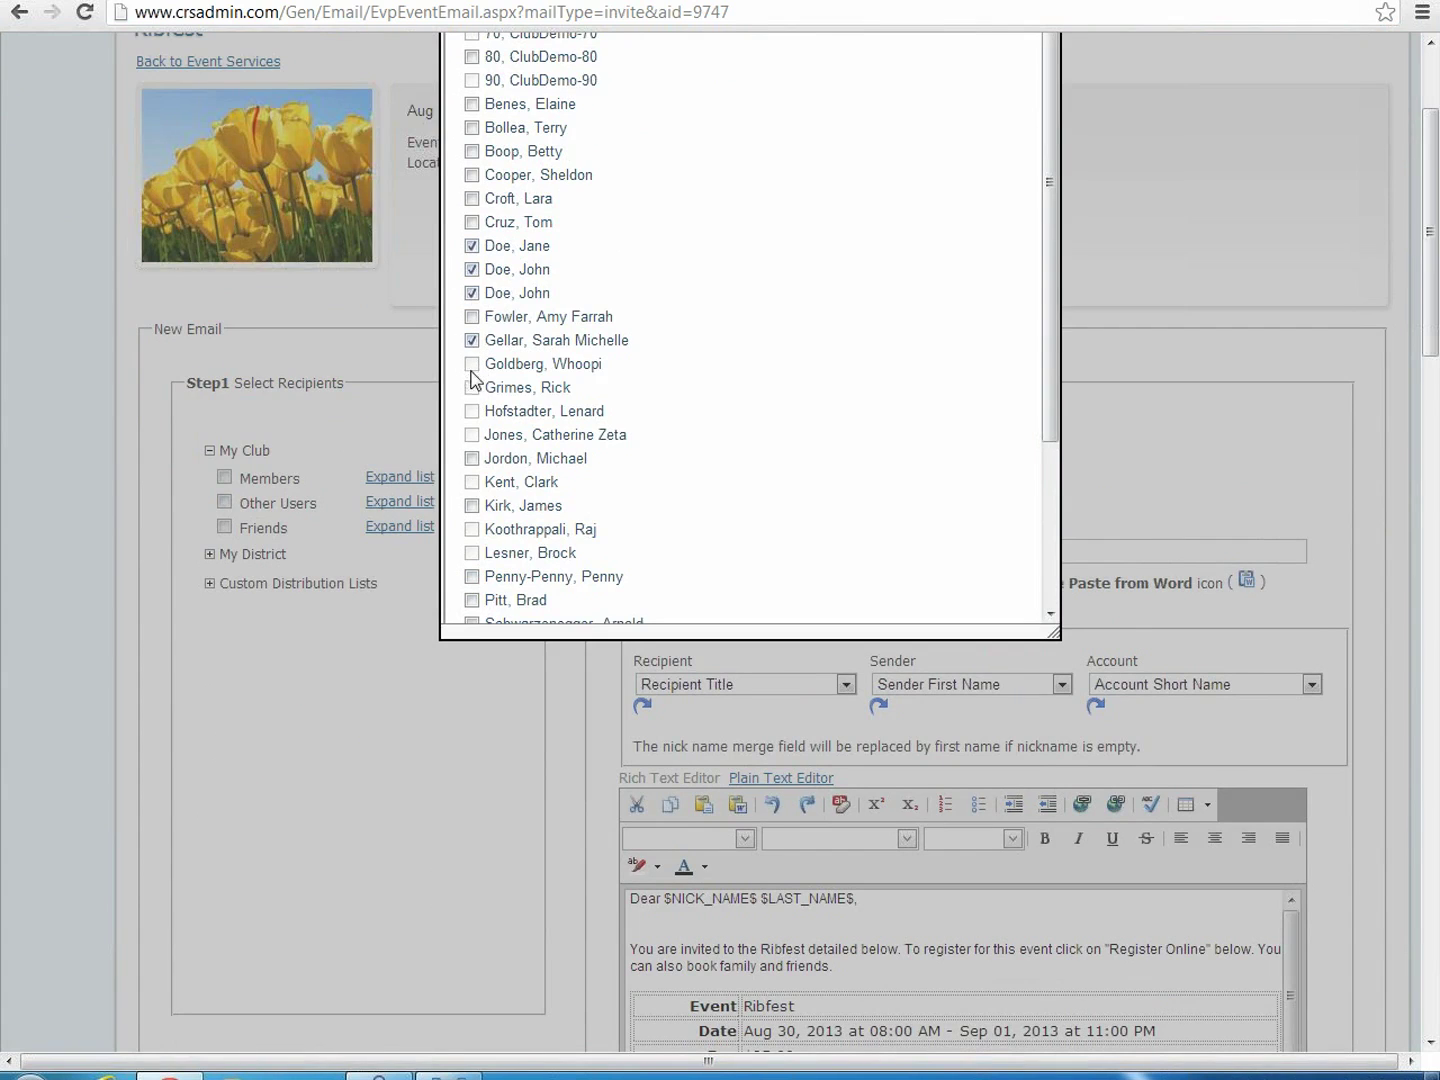
scroll(778, 400, "up", 1)
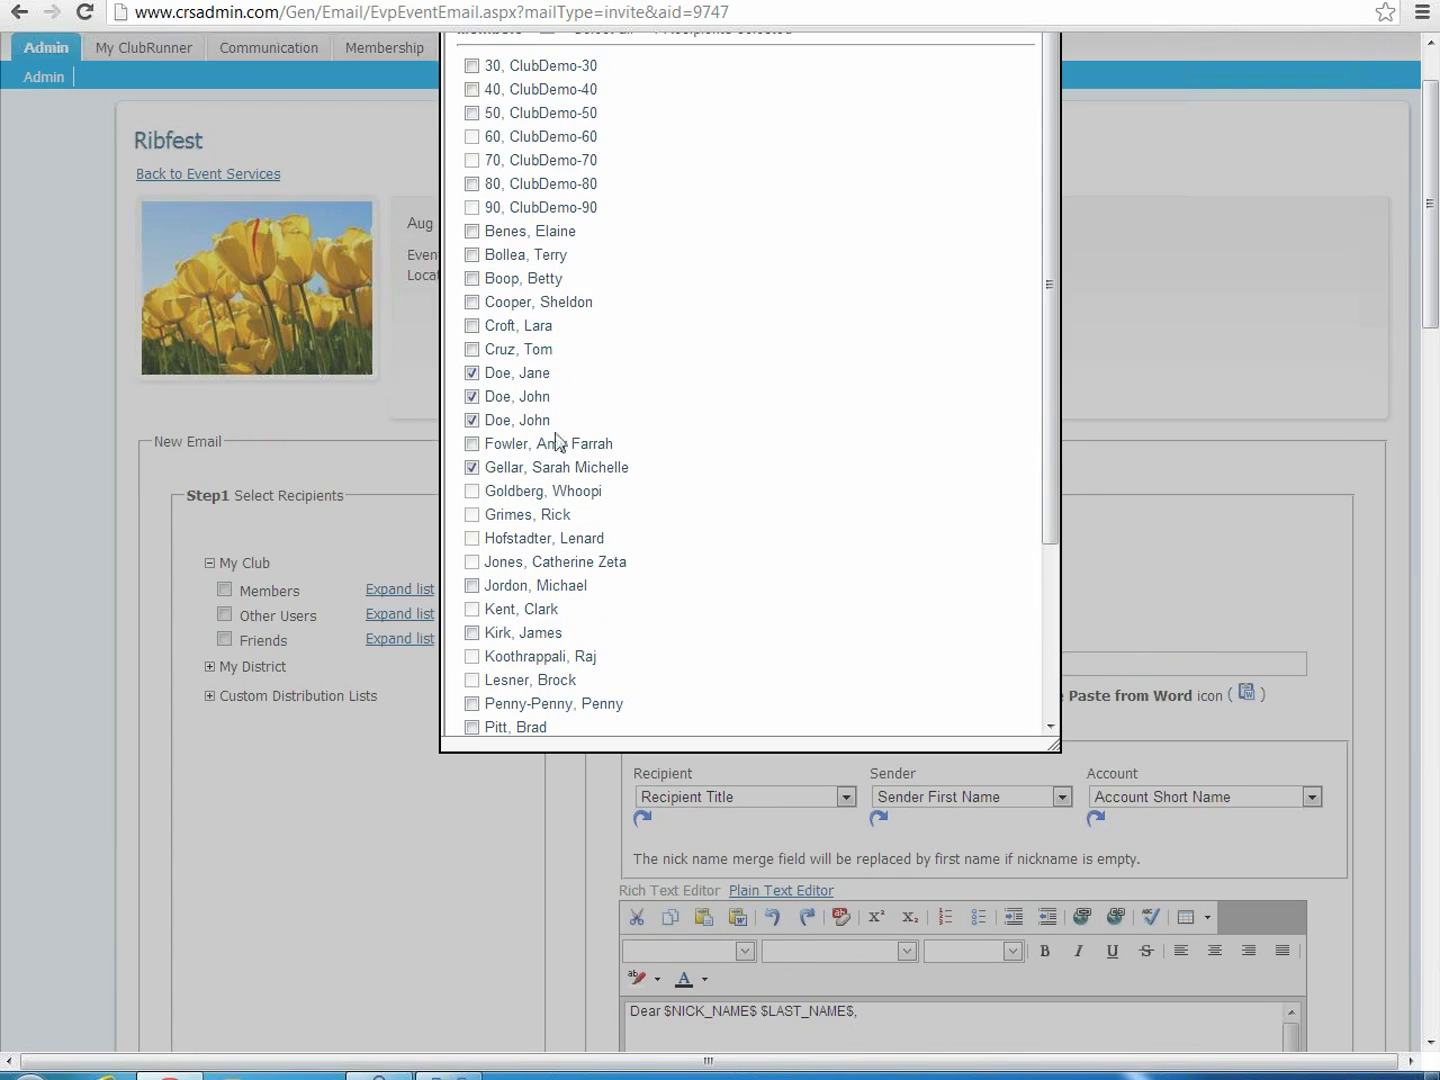
left_click(471, 586)
left_click(471, 633)
scroll(730, 642, "down", 2)
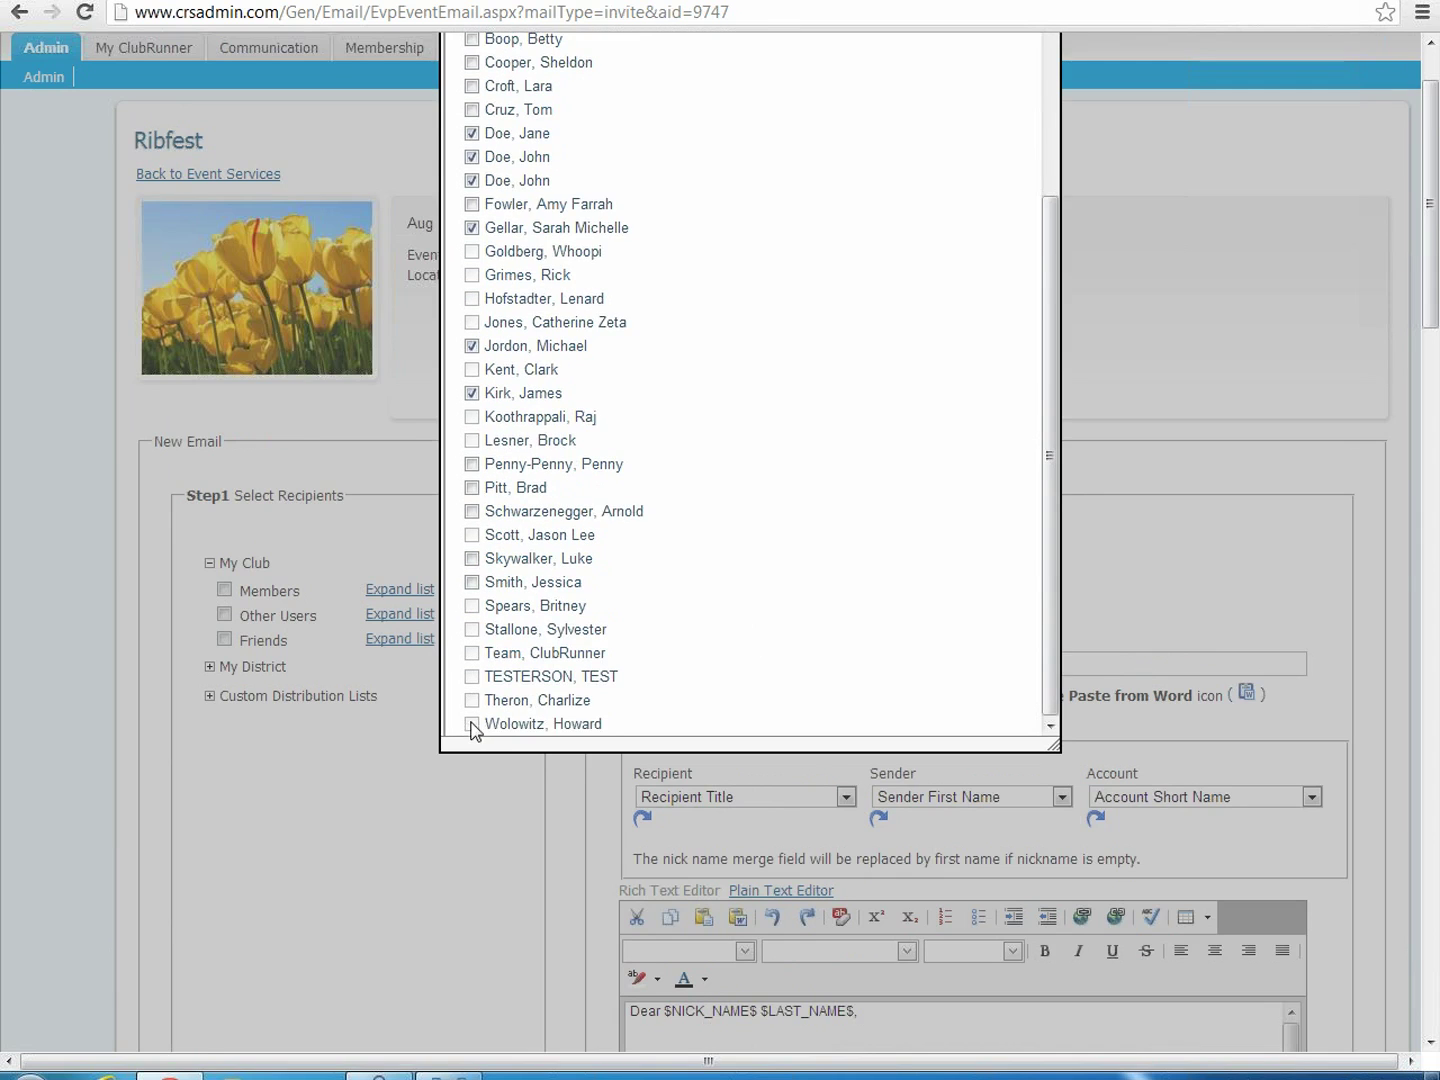
left_click(471, 582)
scroll(1200, 330, "up", 1)
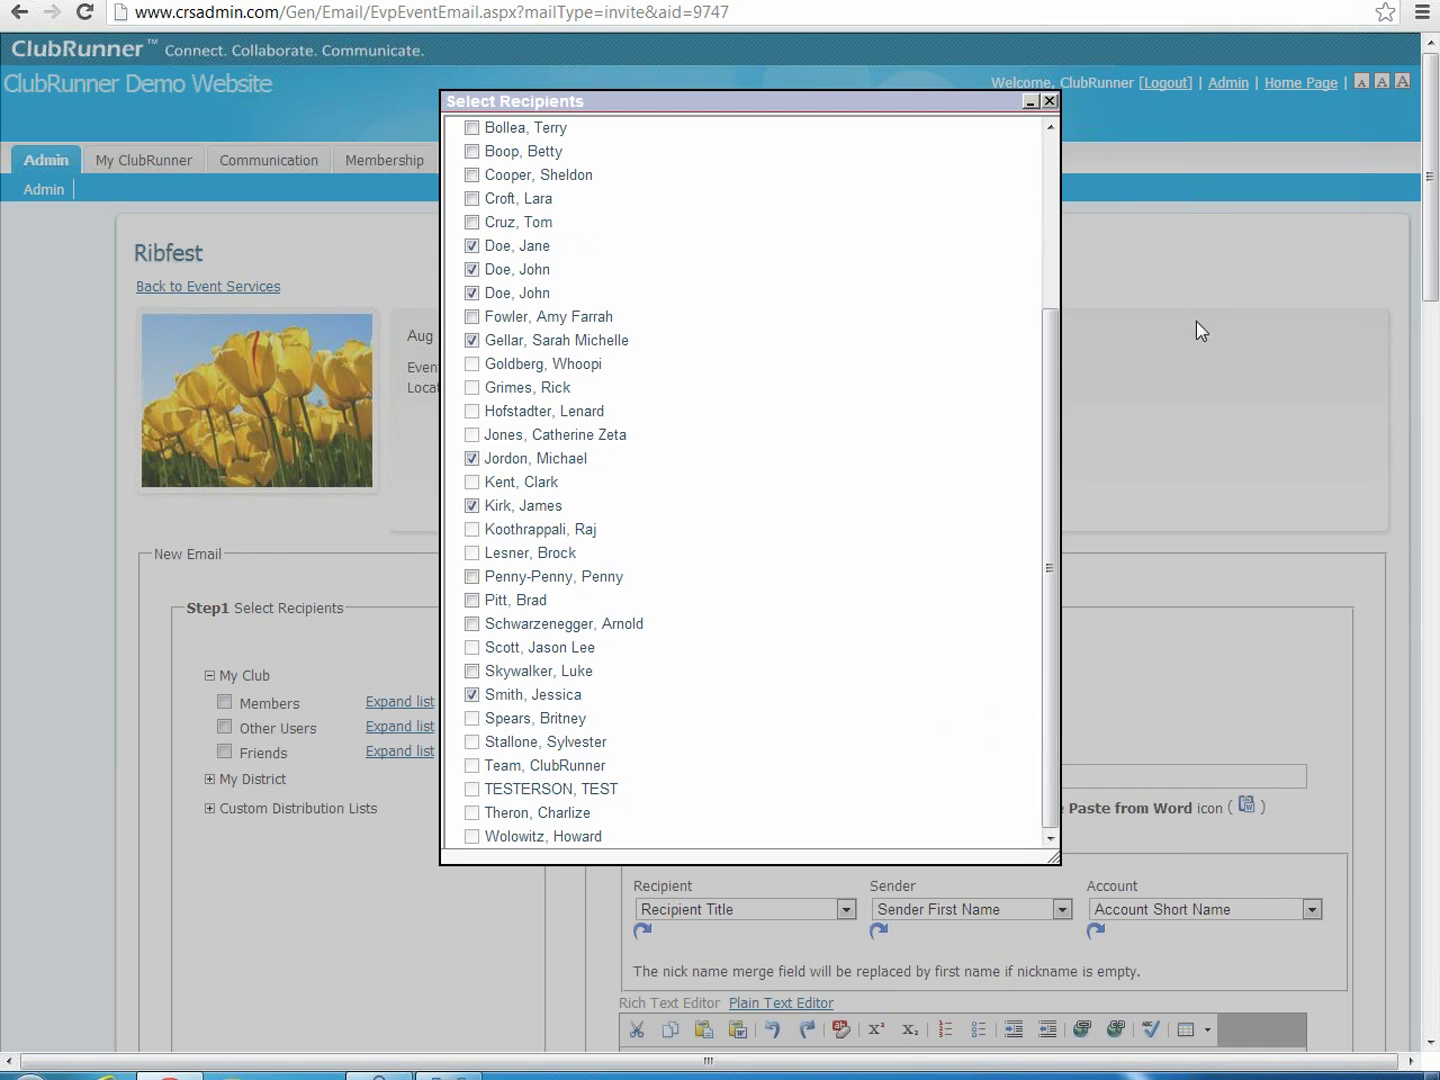
left_click(1050, 101)
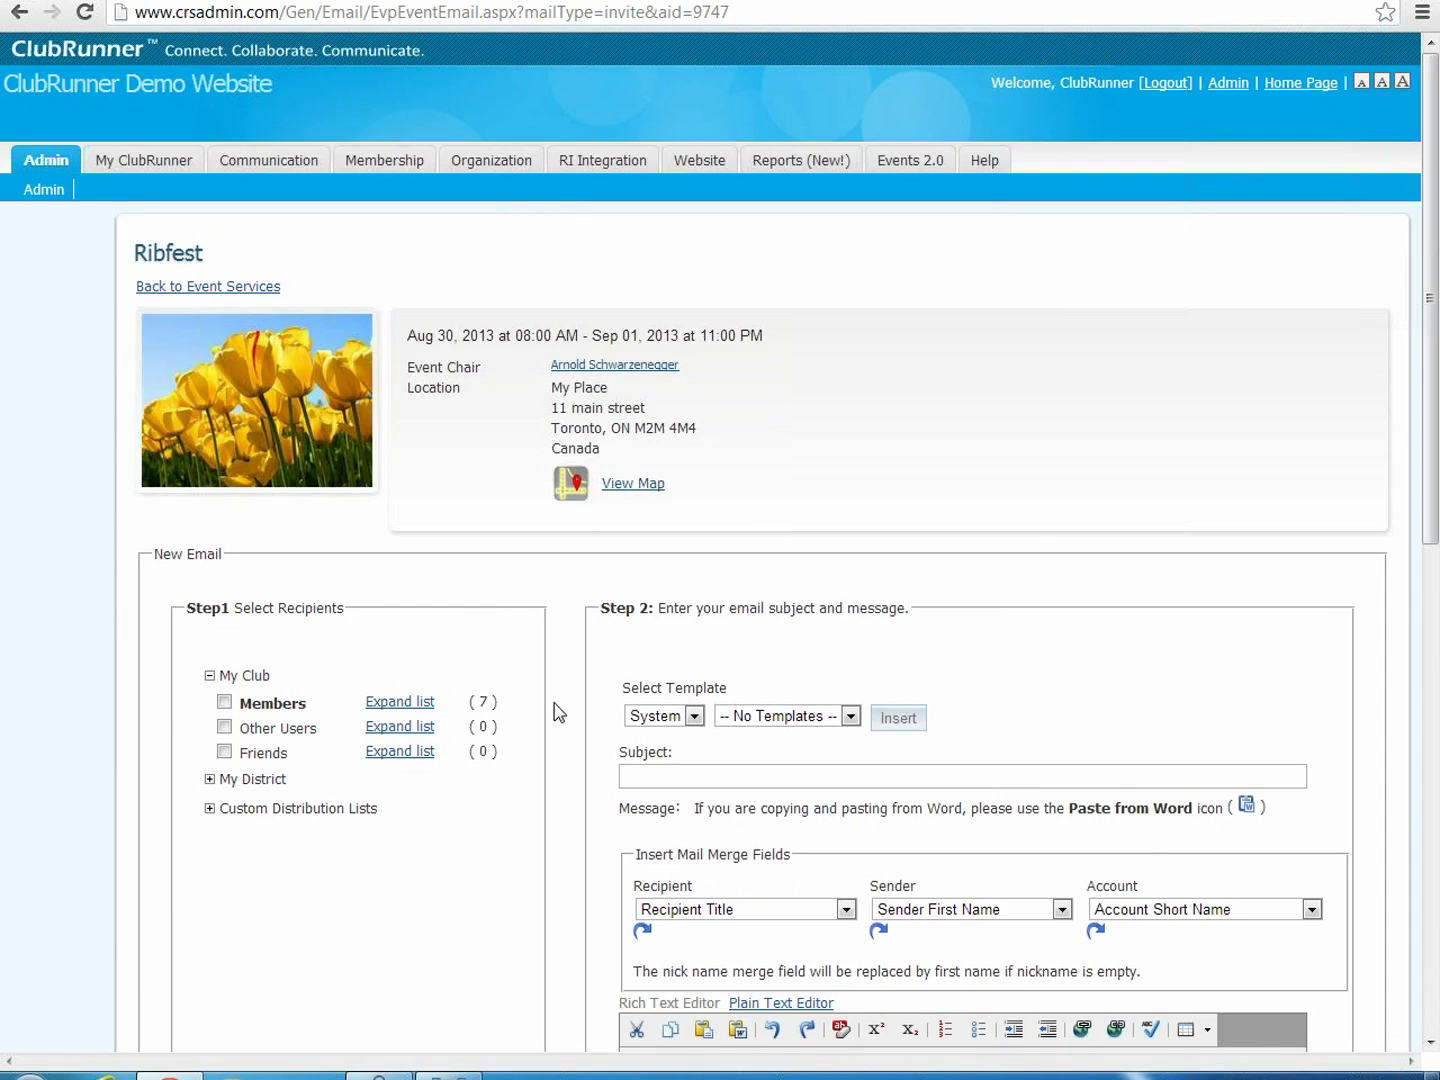
scroll(655, 585, "down", 2)
left_click(675, 556)
type("test")
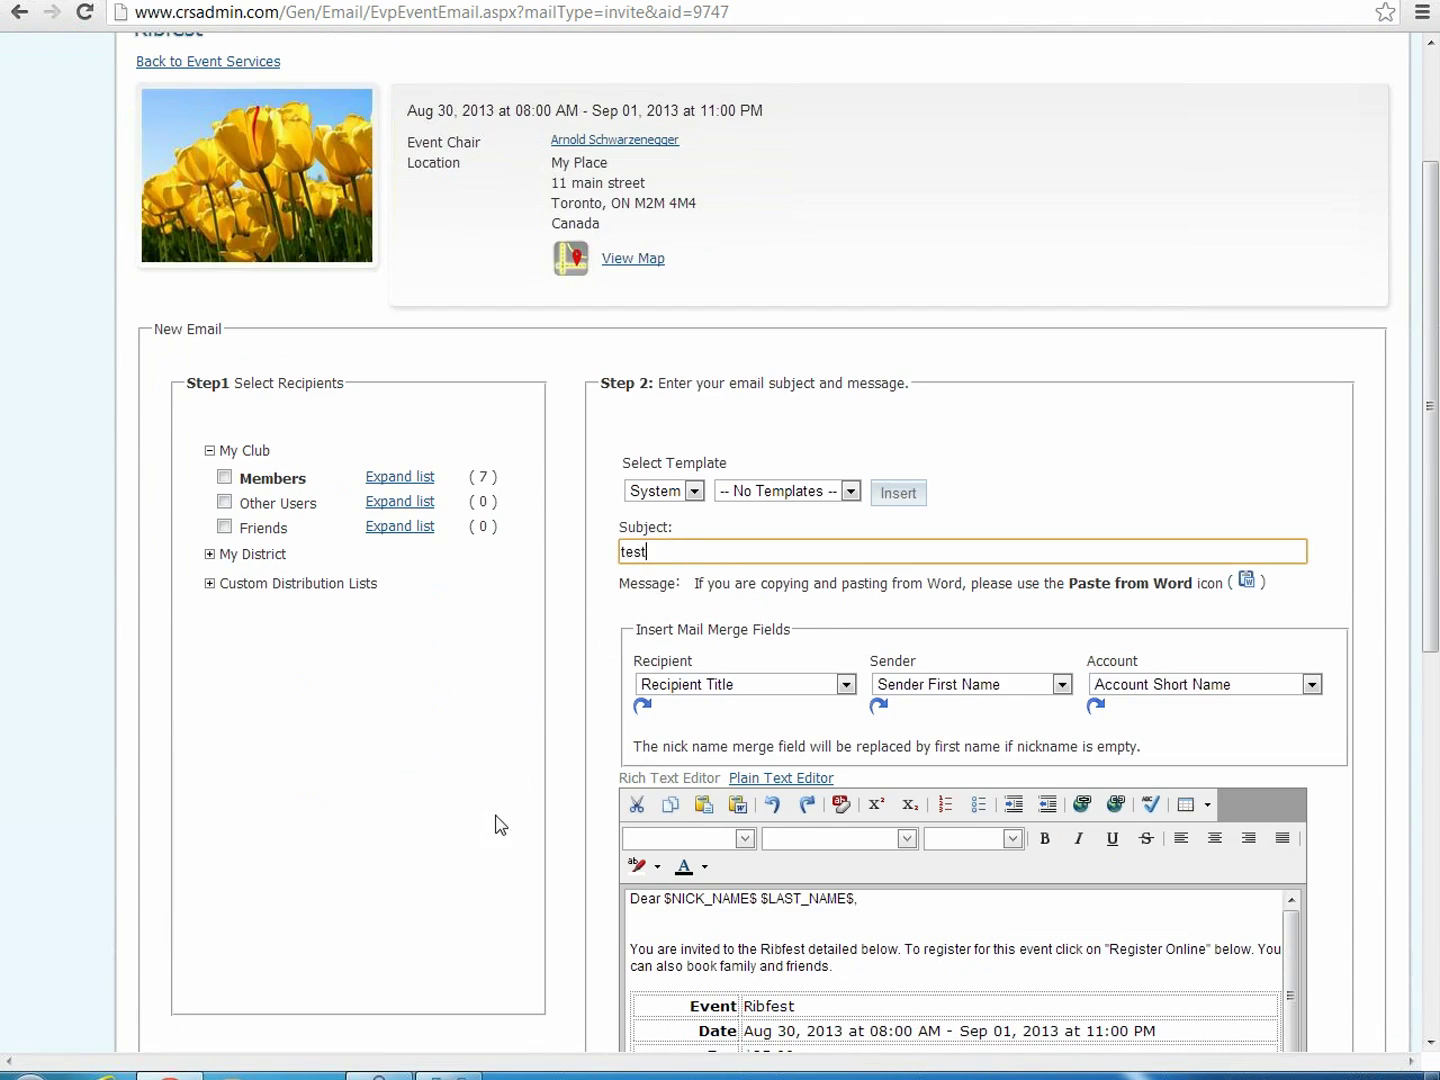
scroll(498, 826, "down", 6)
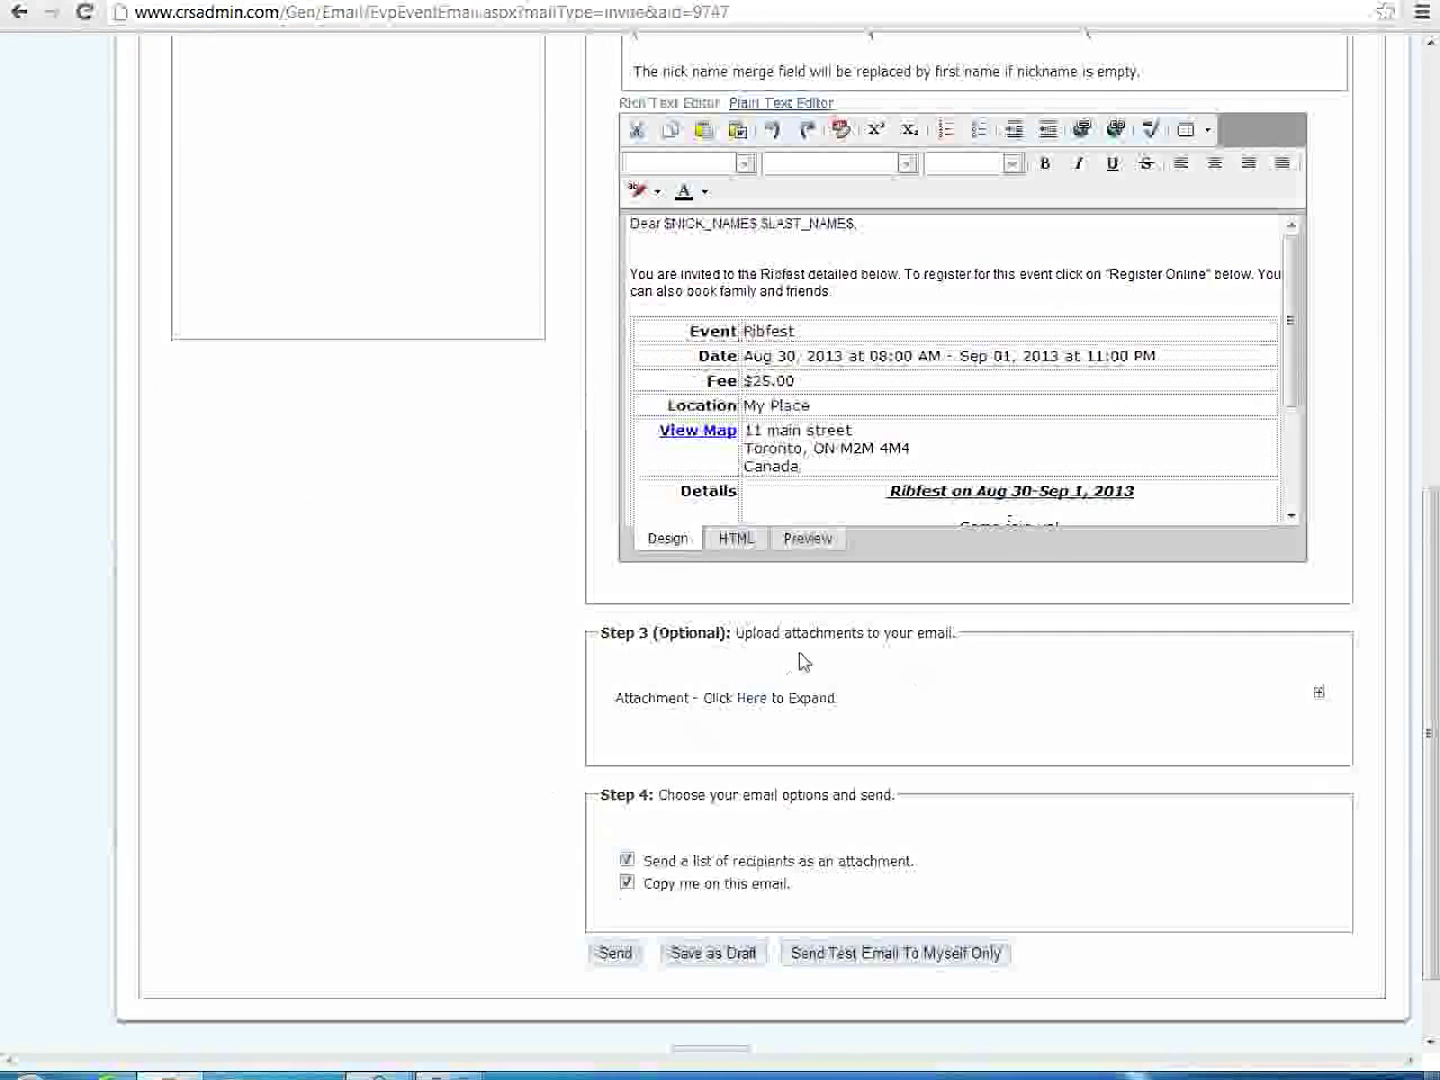
left_click(1320, 696)
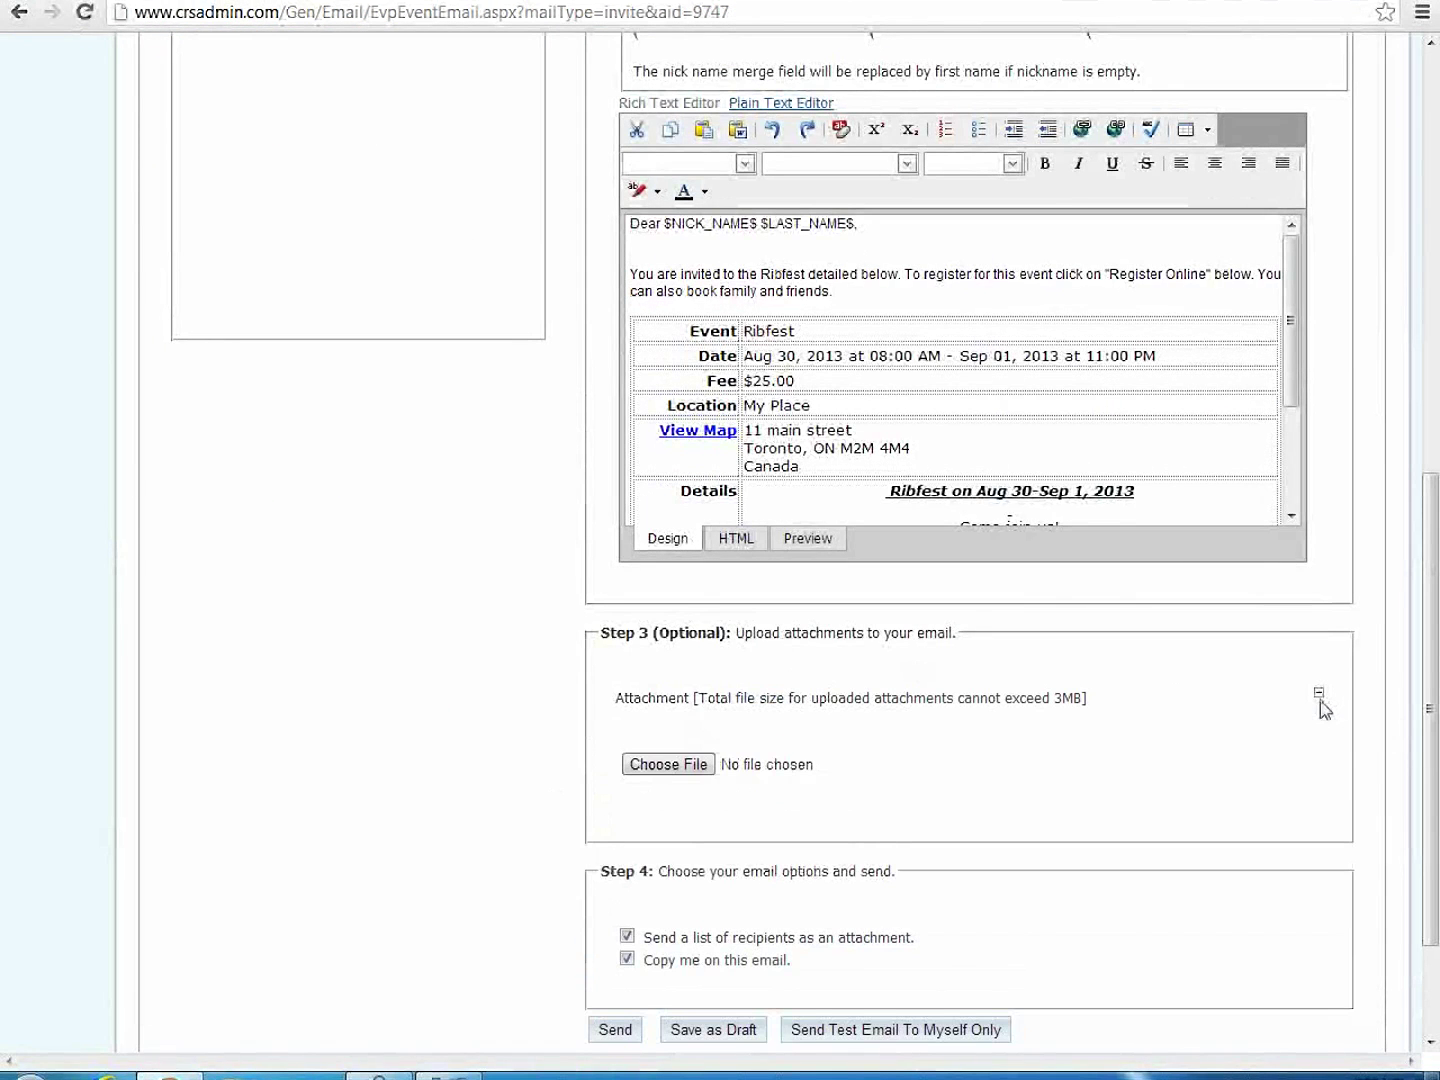
scroll(987, 583, "up", 1)
left_click_drag(643, 340, 1078, 672)
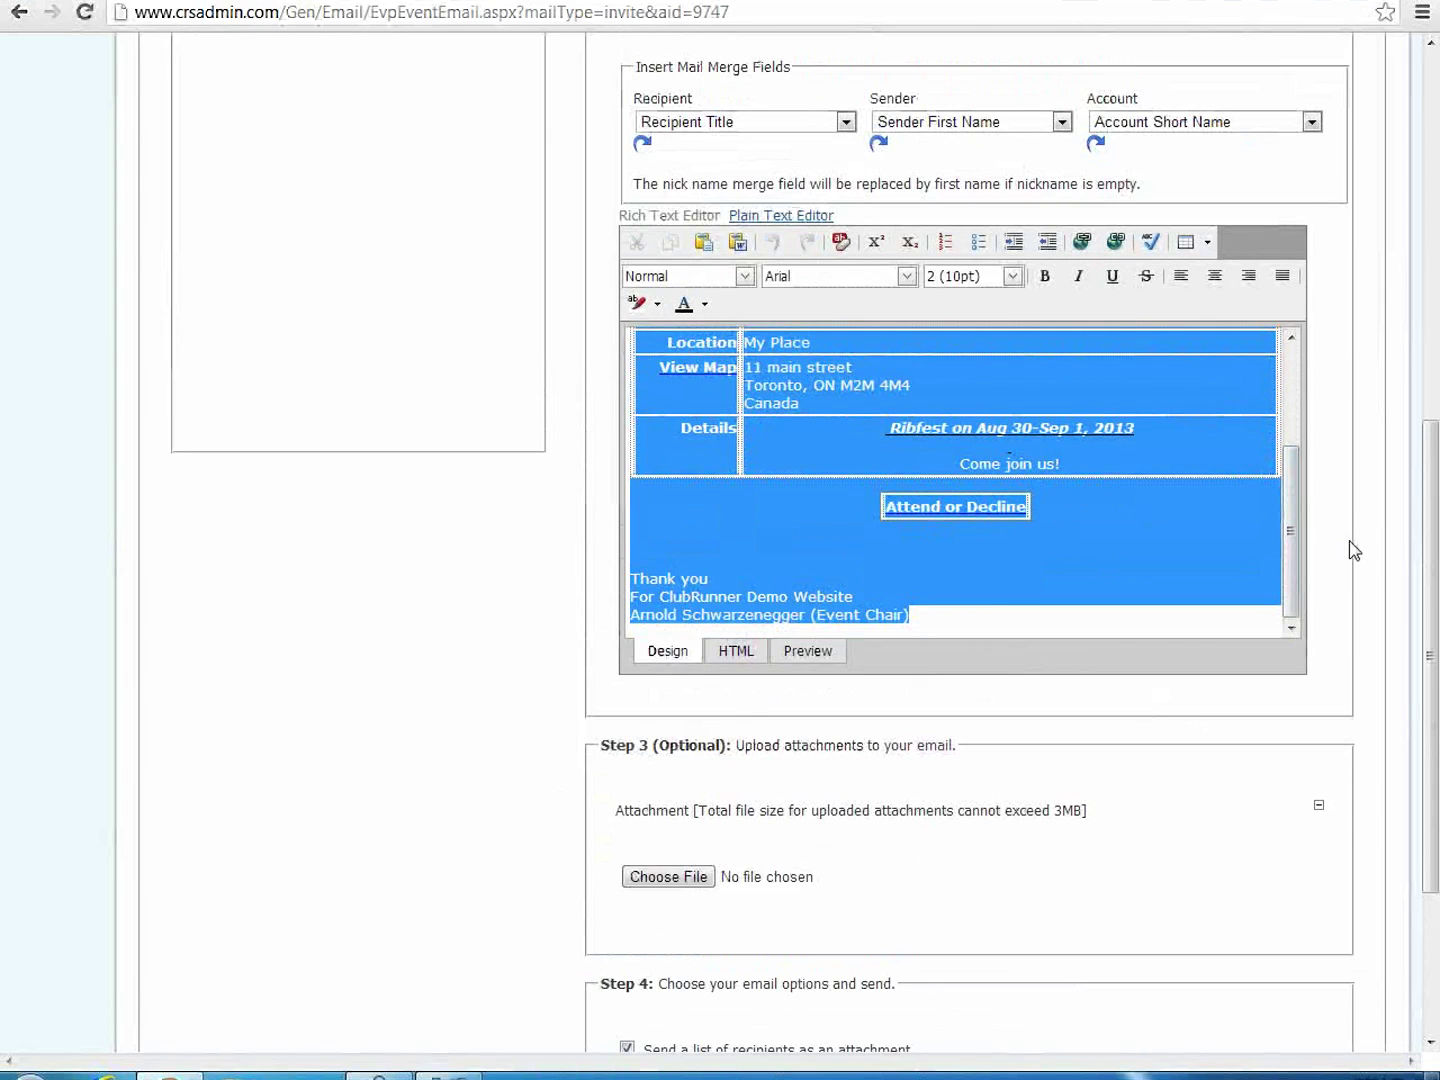
scroll(1370, 553, "down", 3)
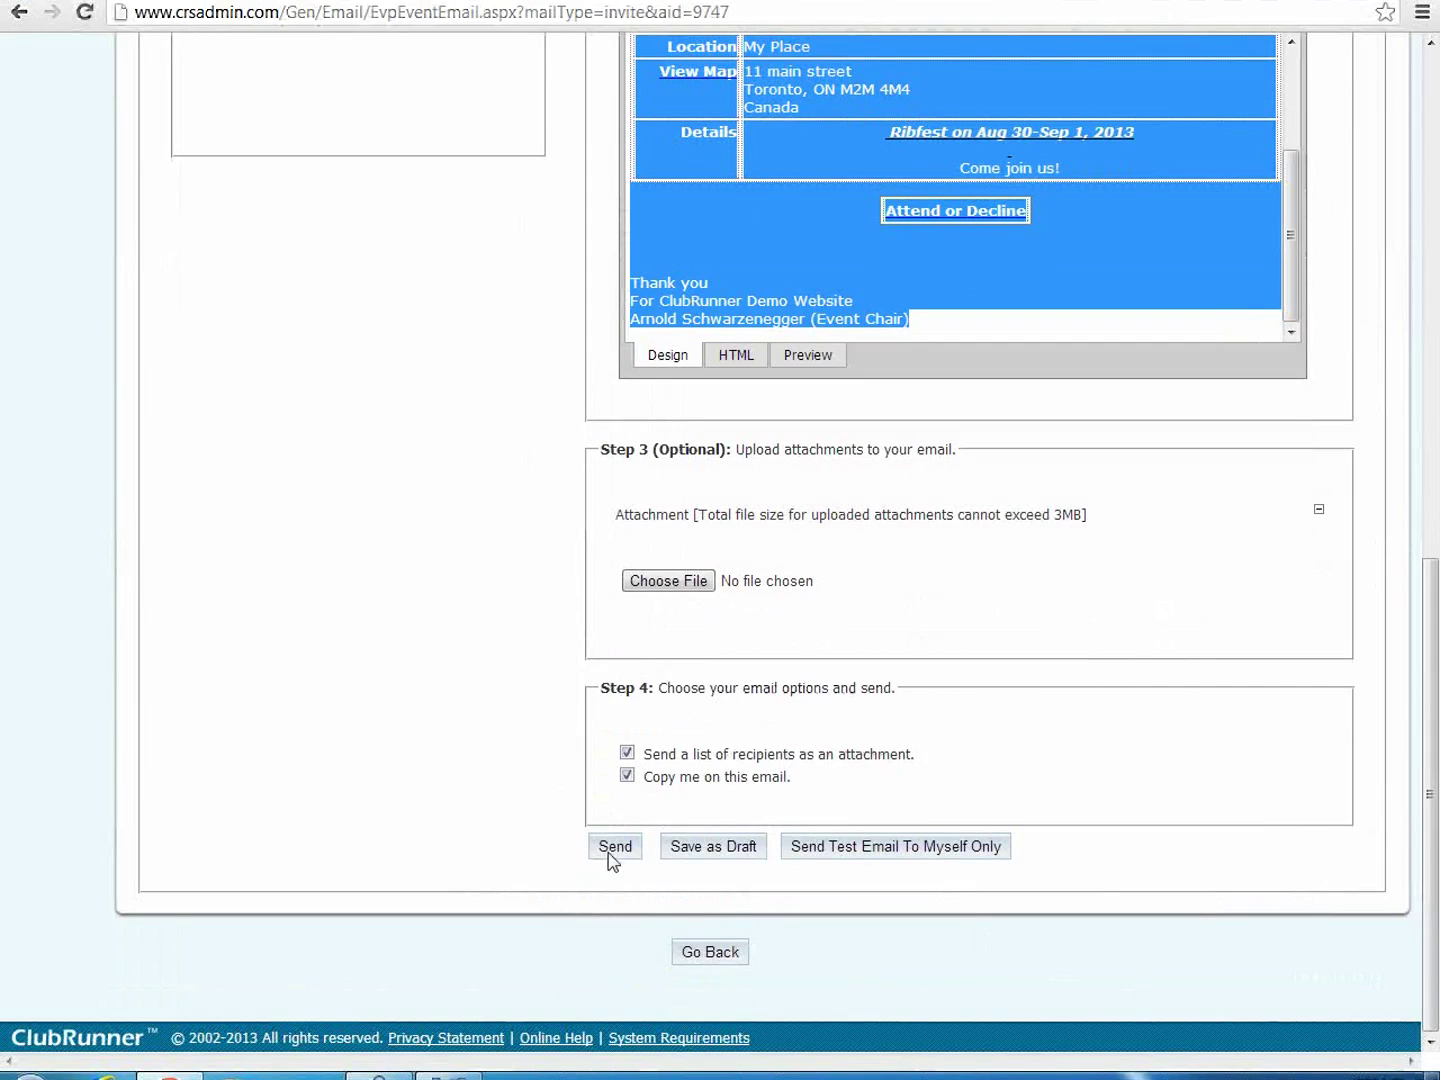
Step: Untick 'Copy me on this email' and send the invitation to all 7 recipients
left_click(628, 776)
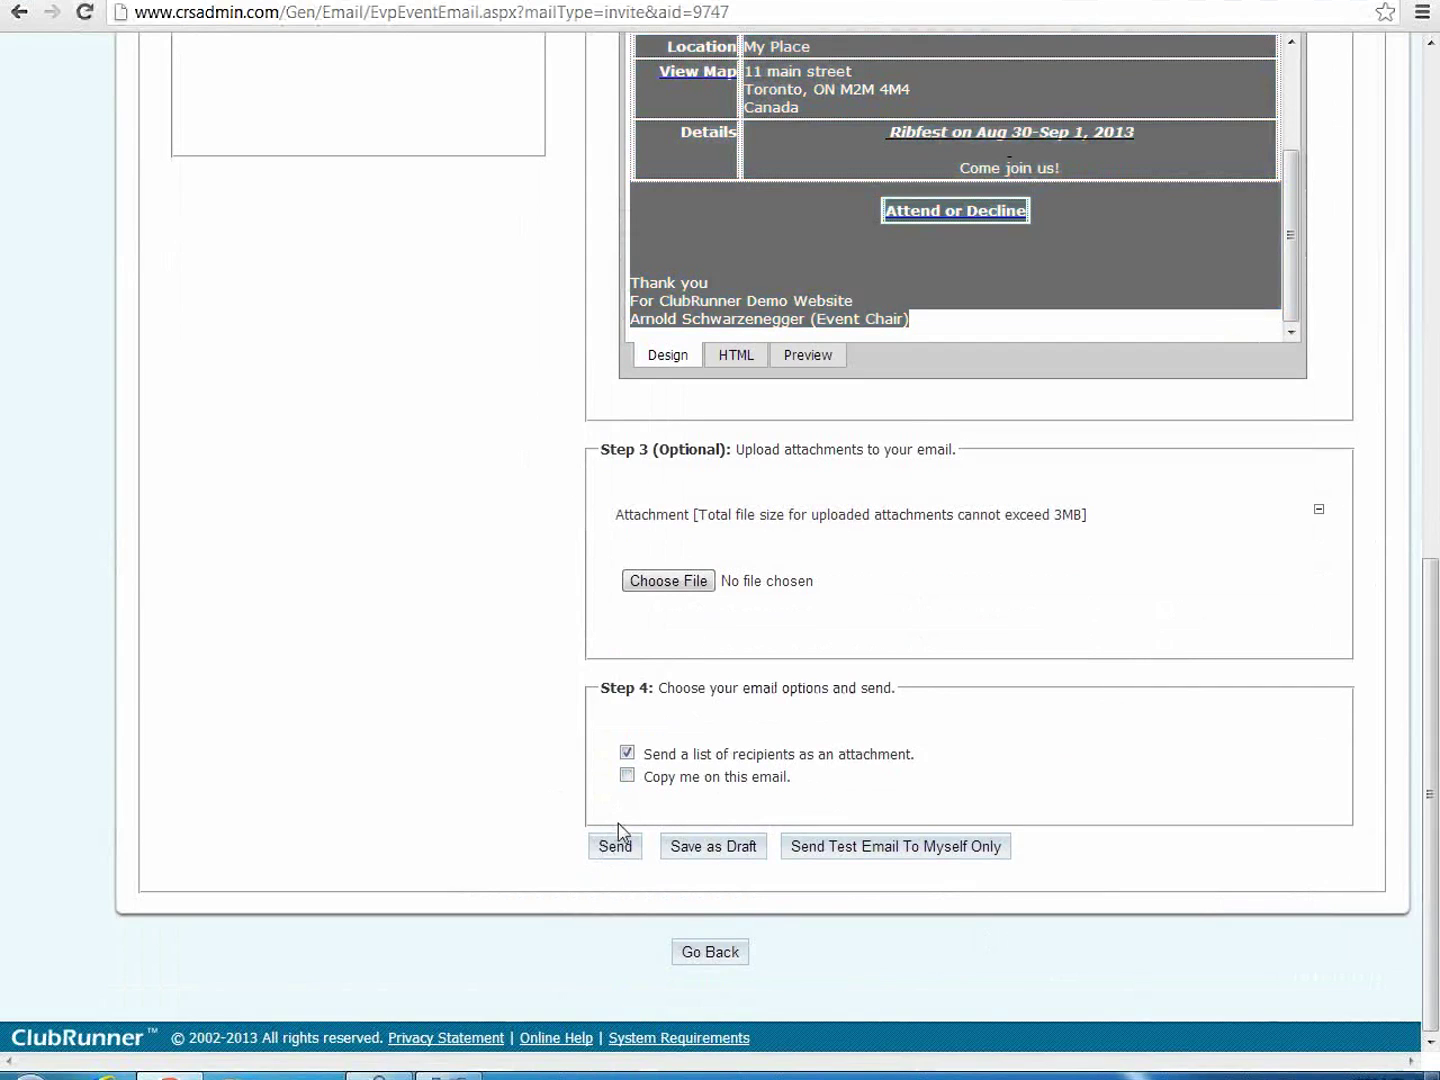
left_click(615, 846)
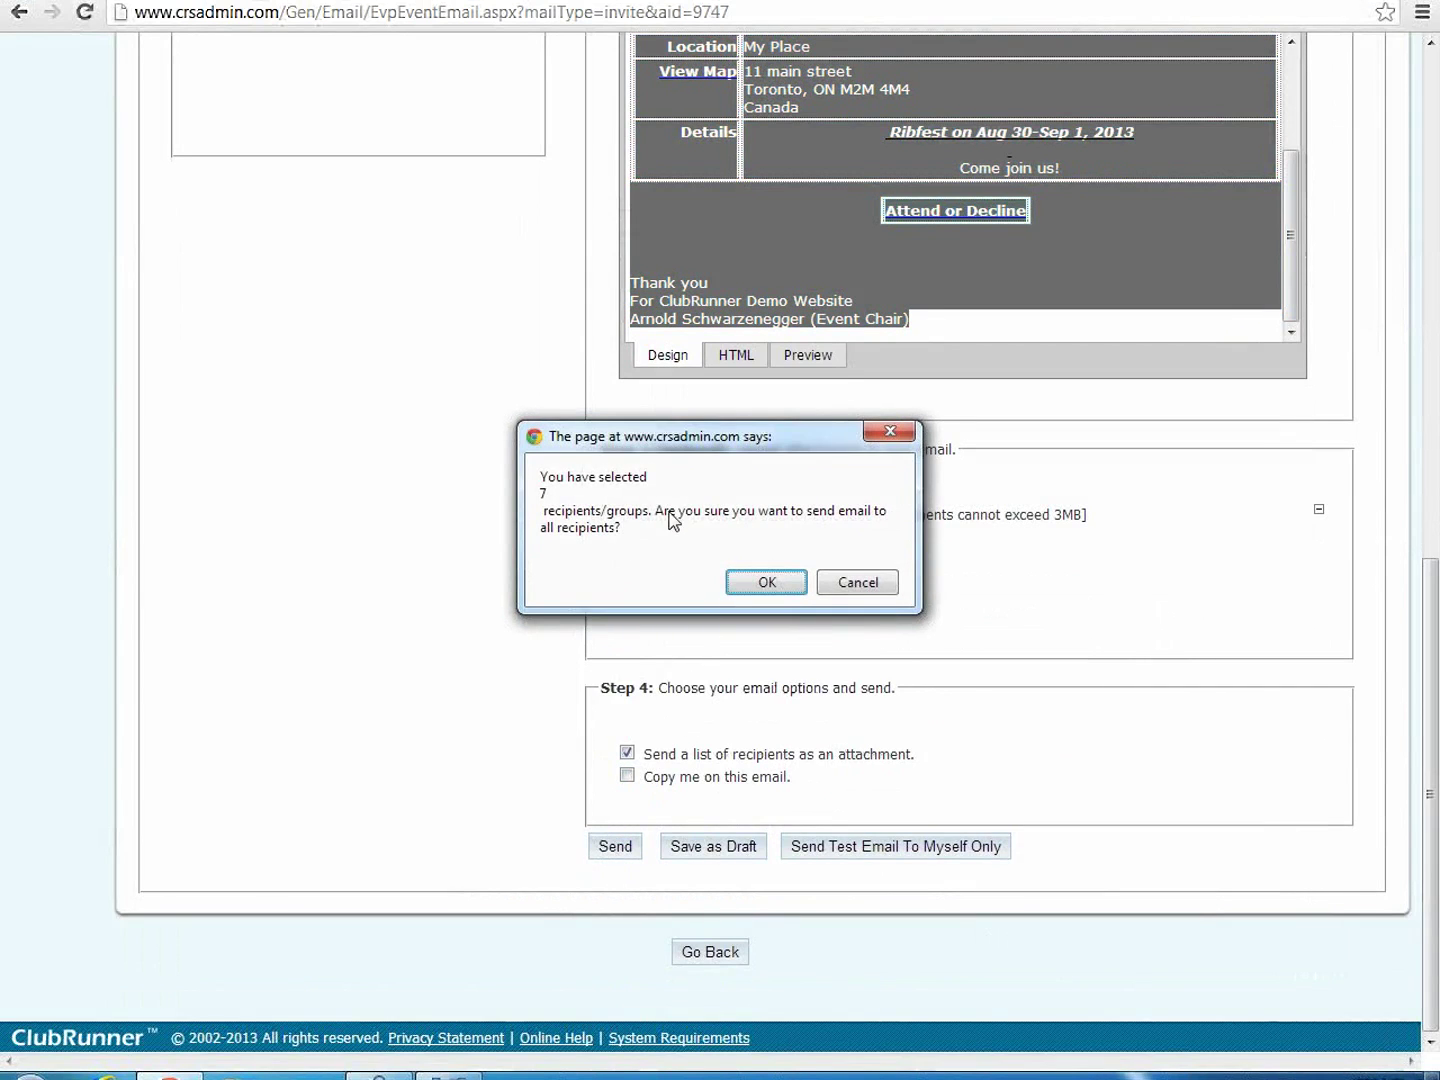
left_click(766, 584)
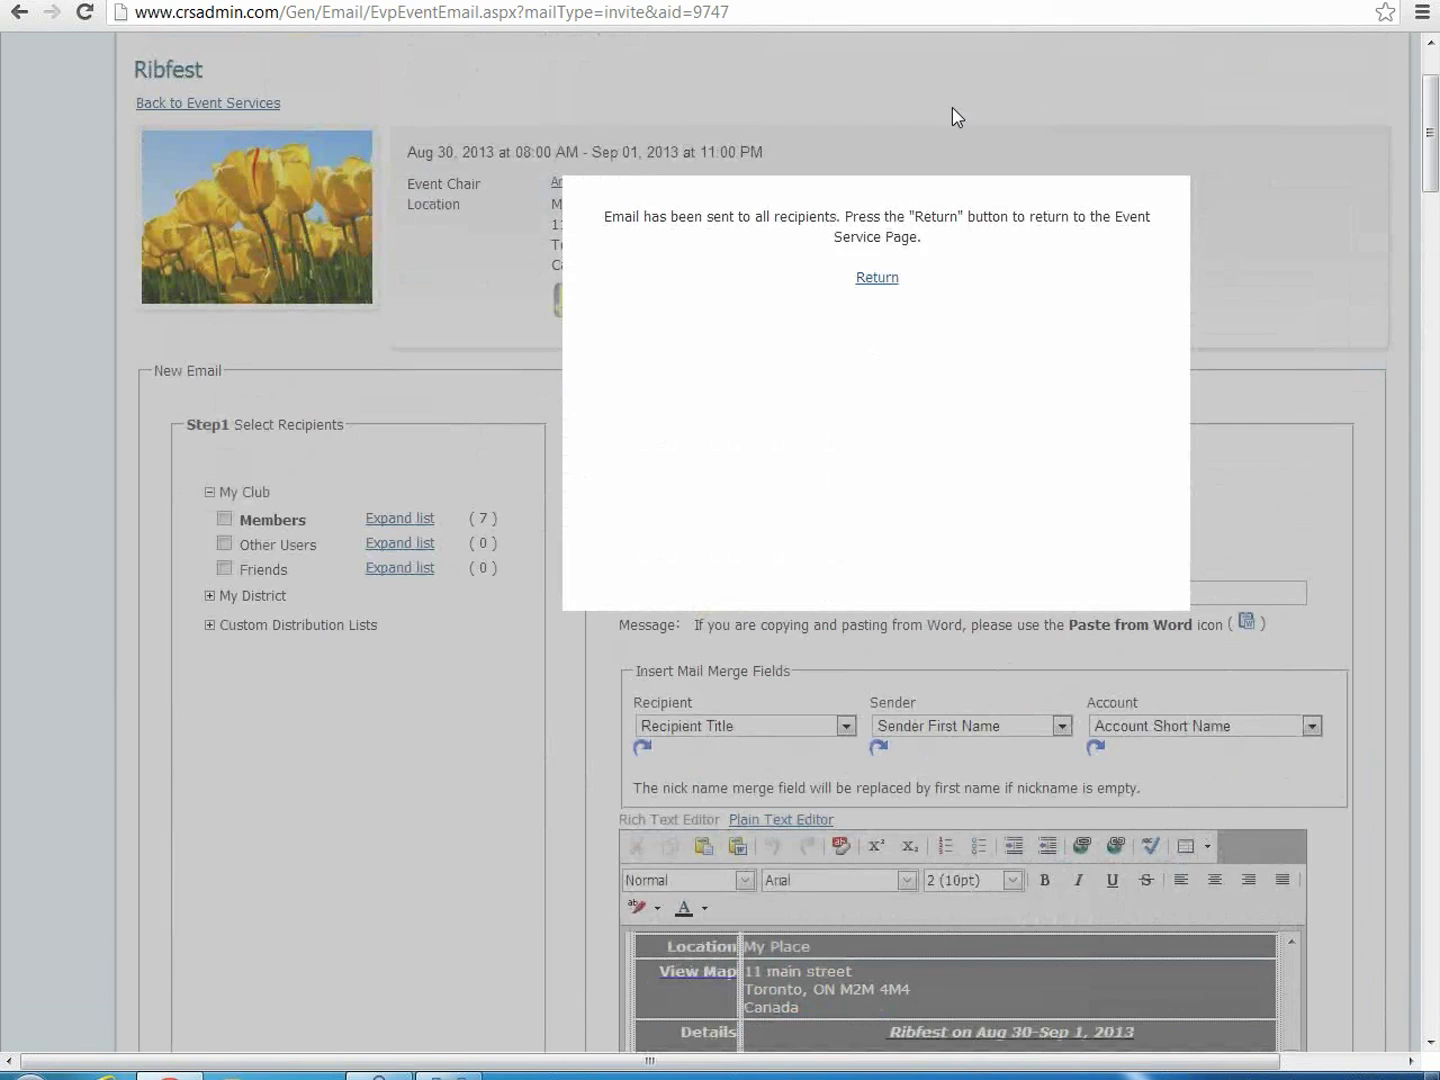
left_click(876, 279)
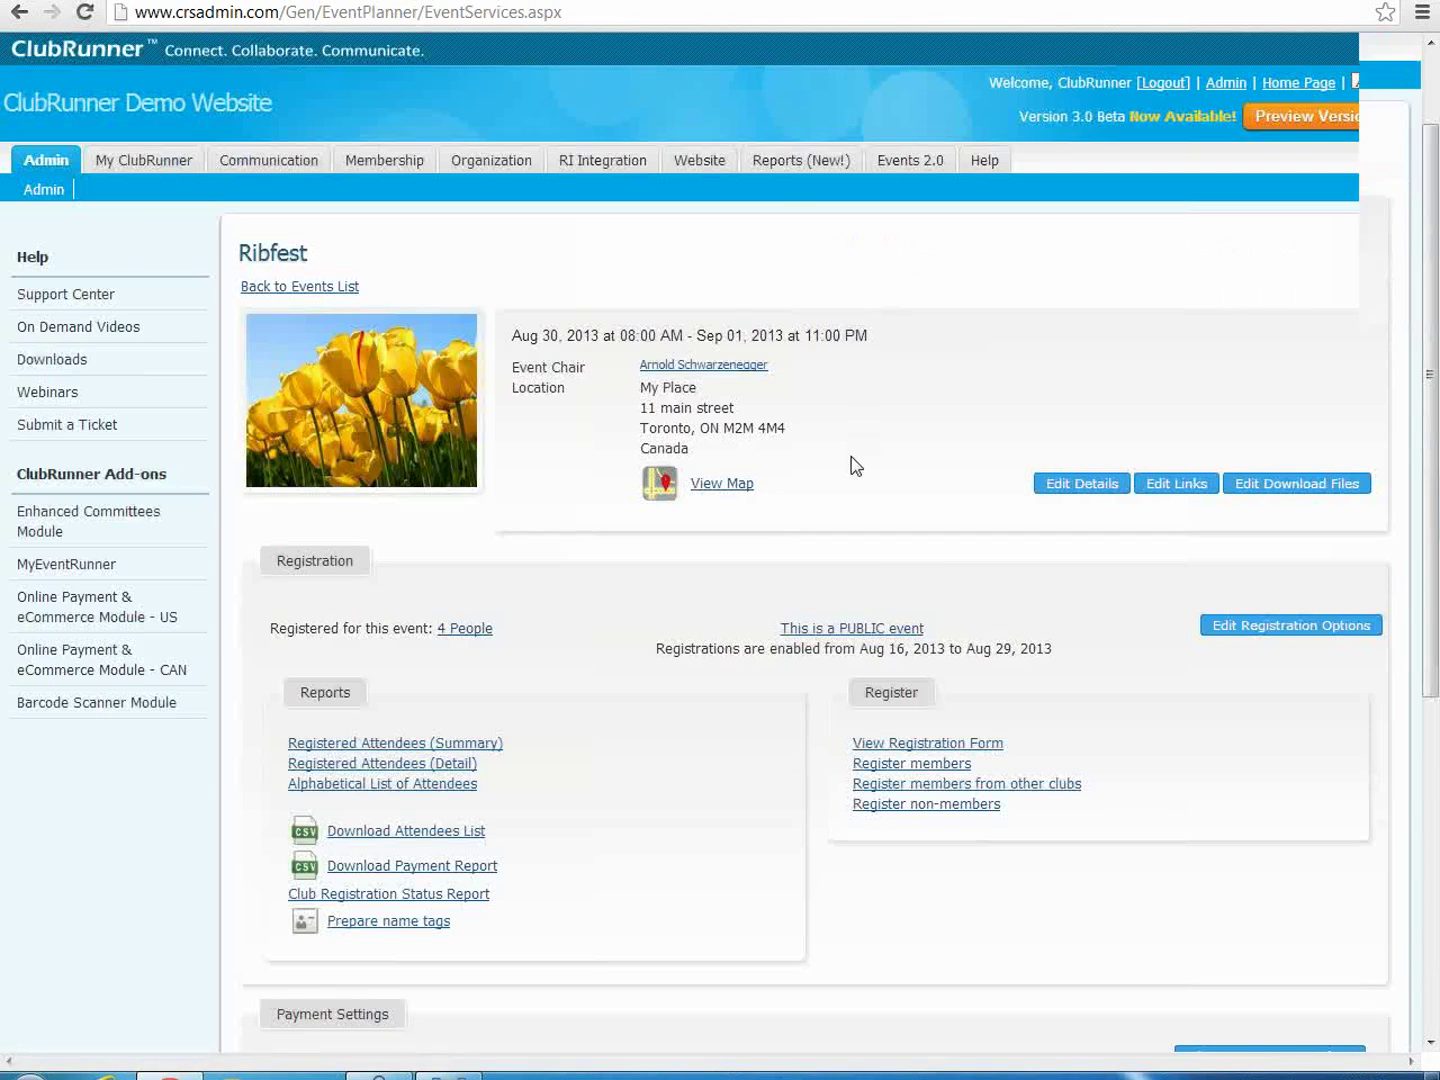
Step: Scroll to the Emails section of Ribfest's event services and start a new email
scroll(845, 466, "down", 5)
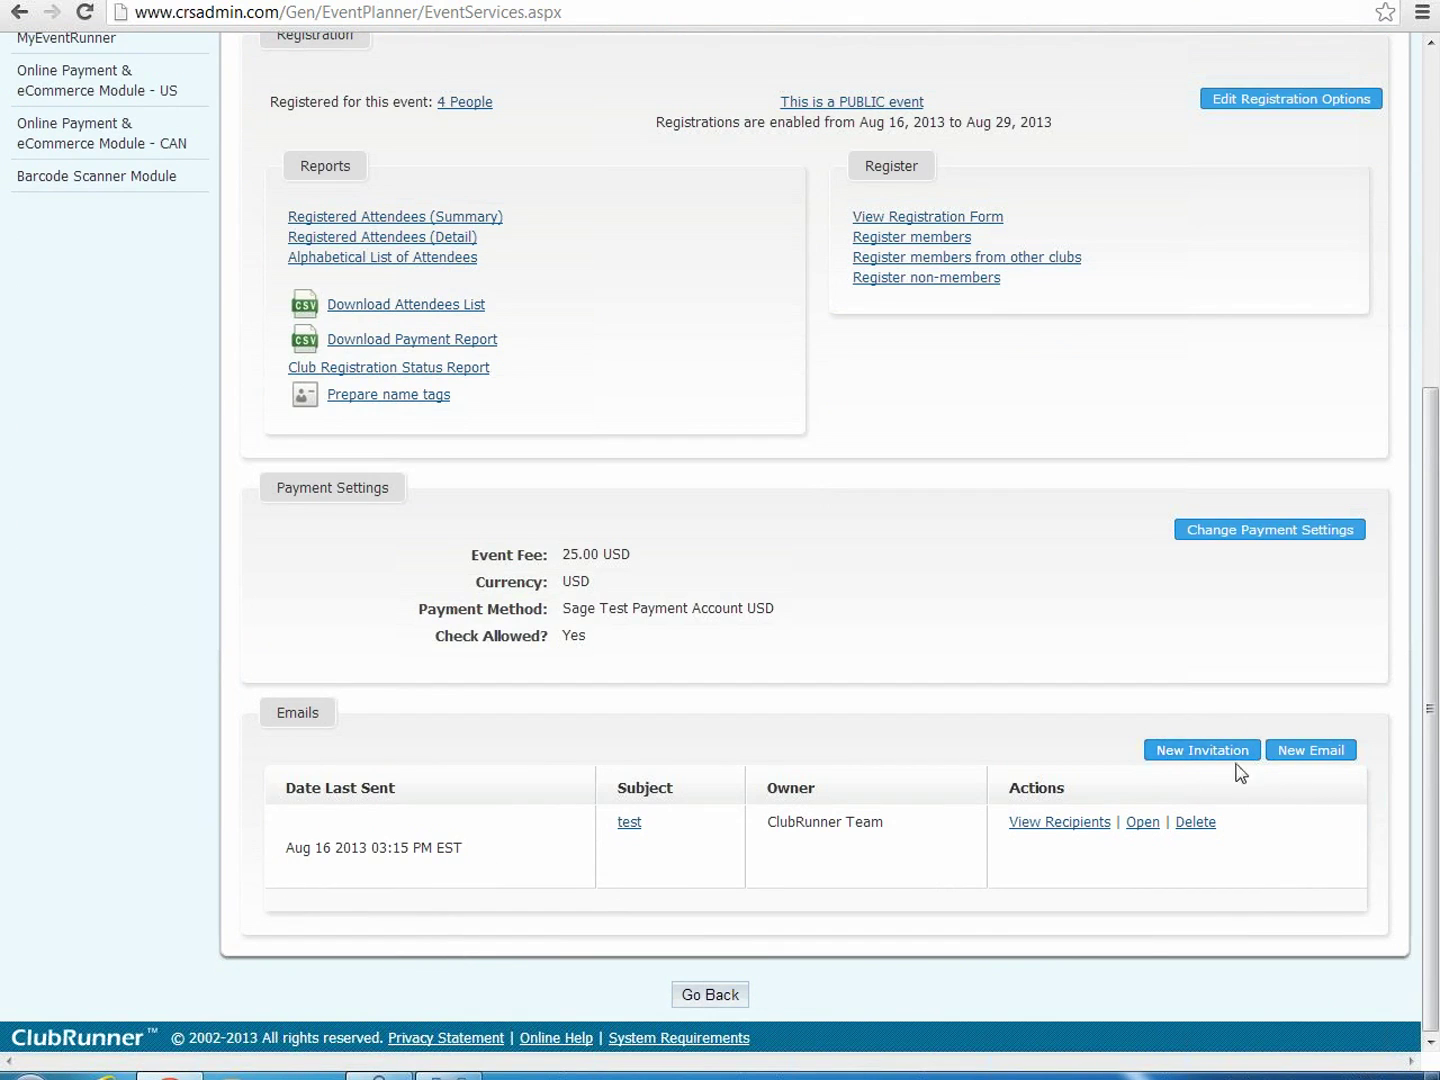
left_click(1334, 766)
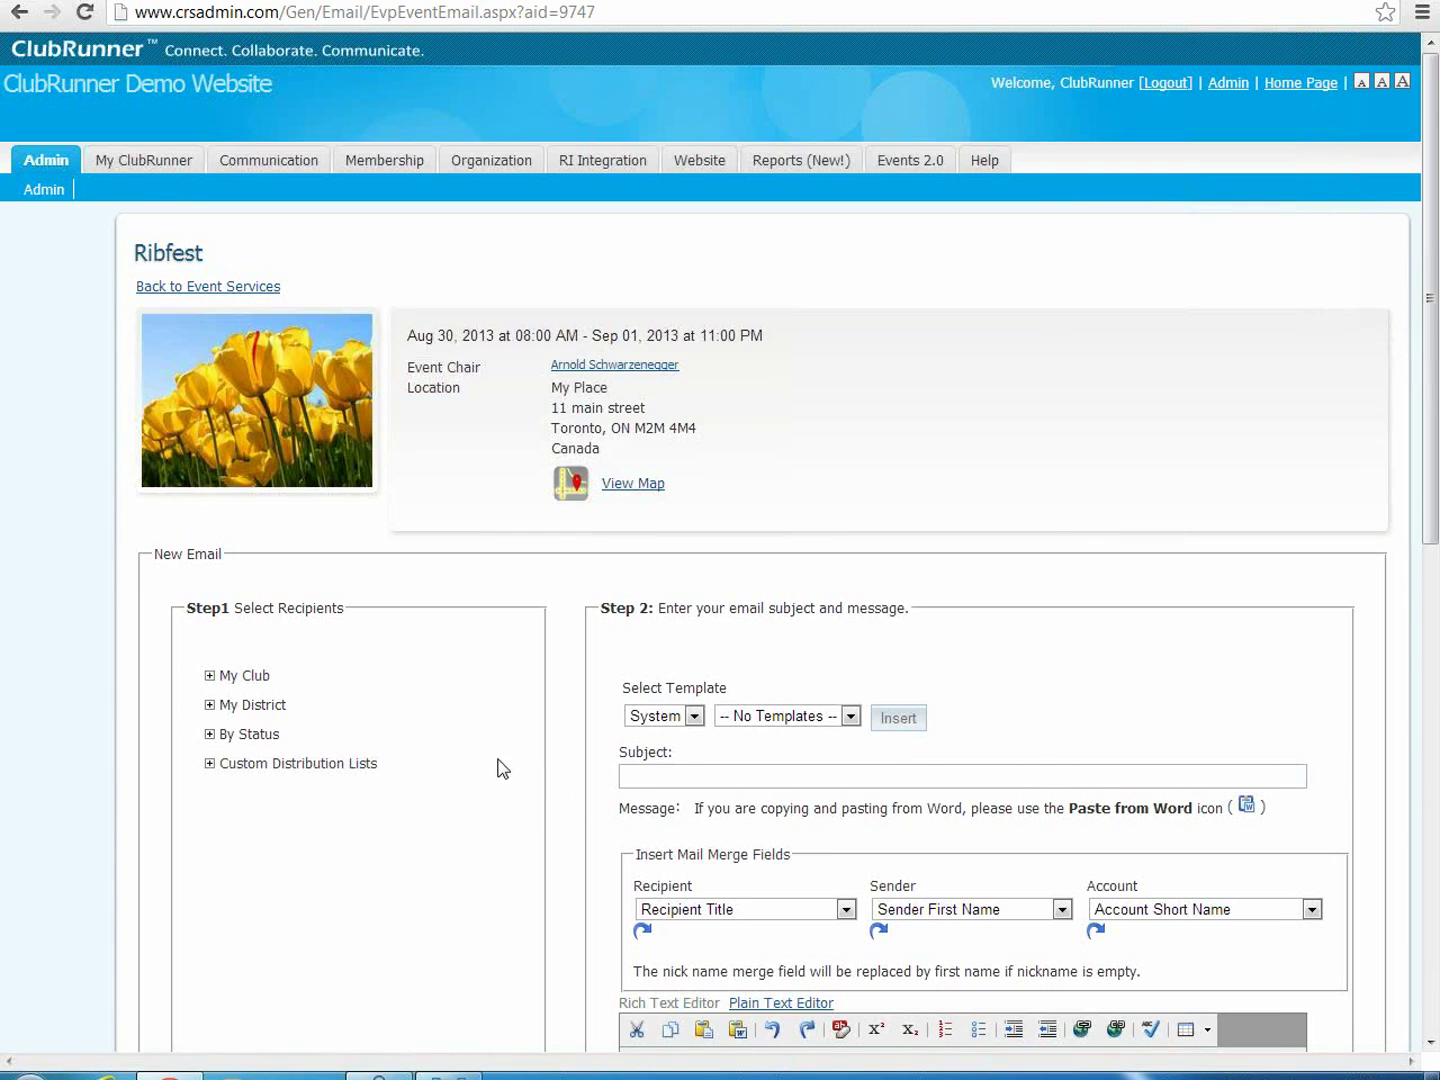
Step: Expand By Status recipients and preview the Registered group's list, leaving everyone unselected
scroll(295, 715, "down", 1)
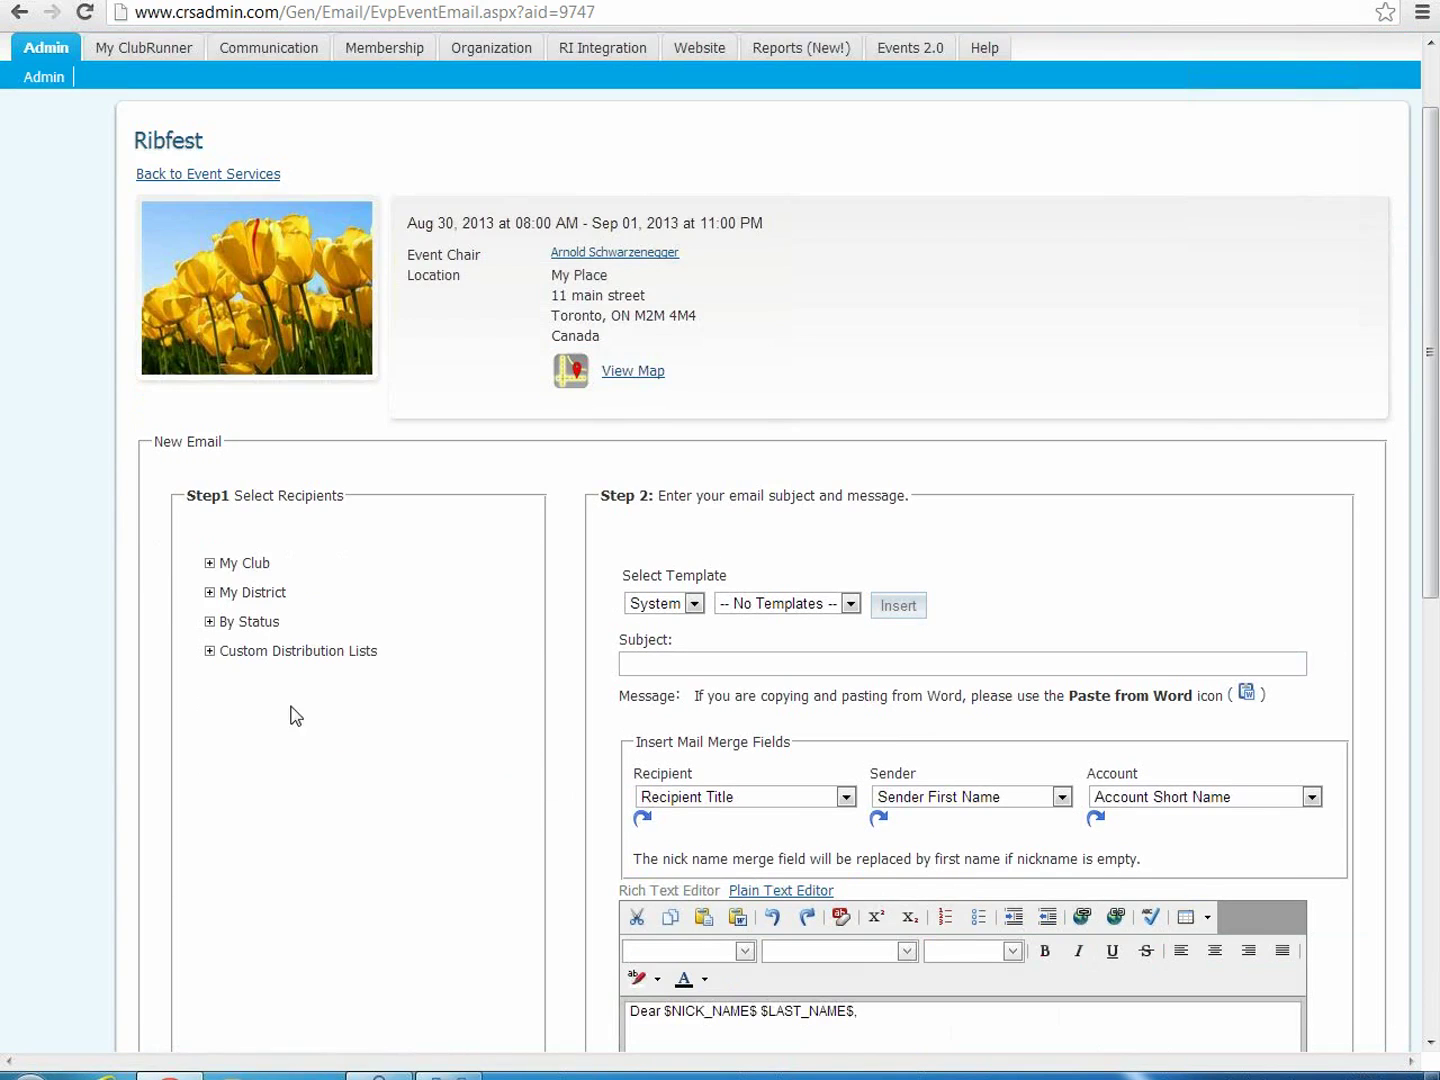
left_click(209, 622)
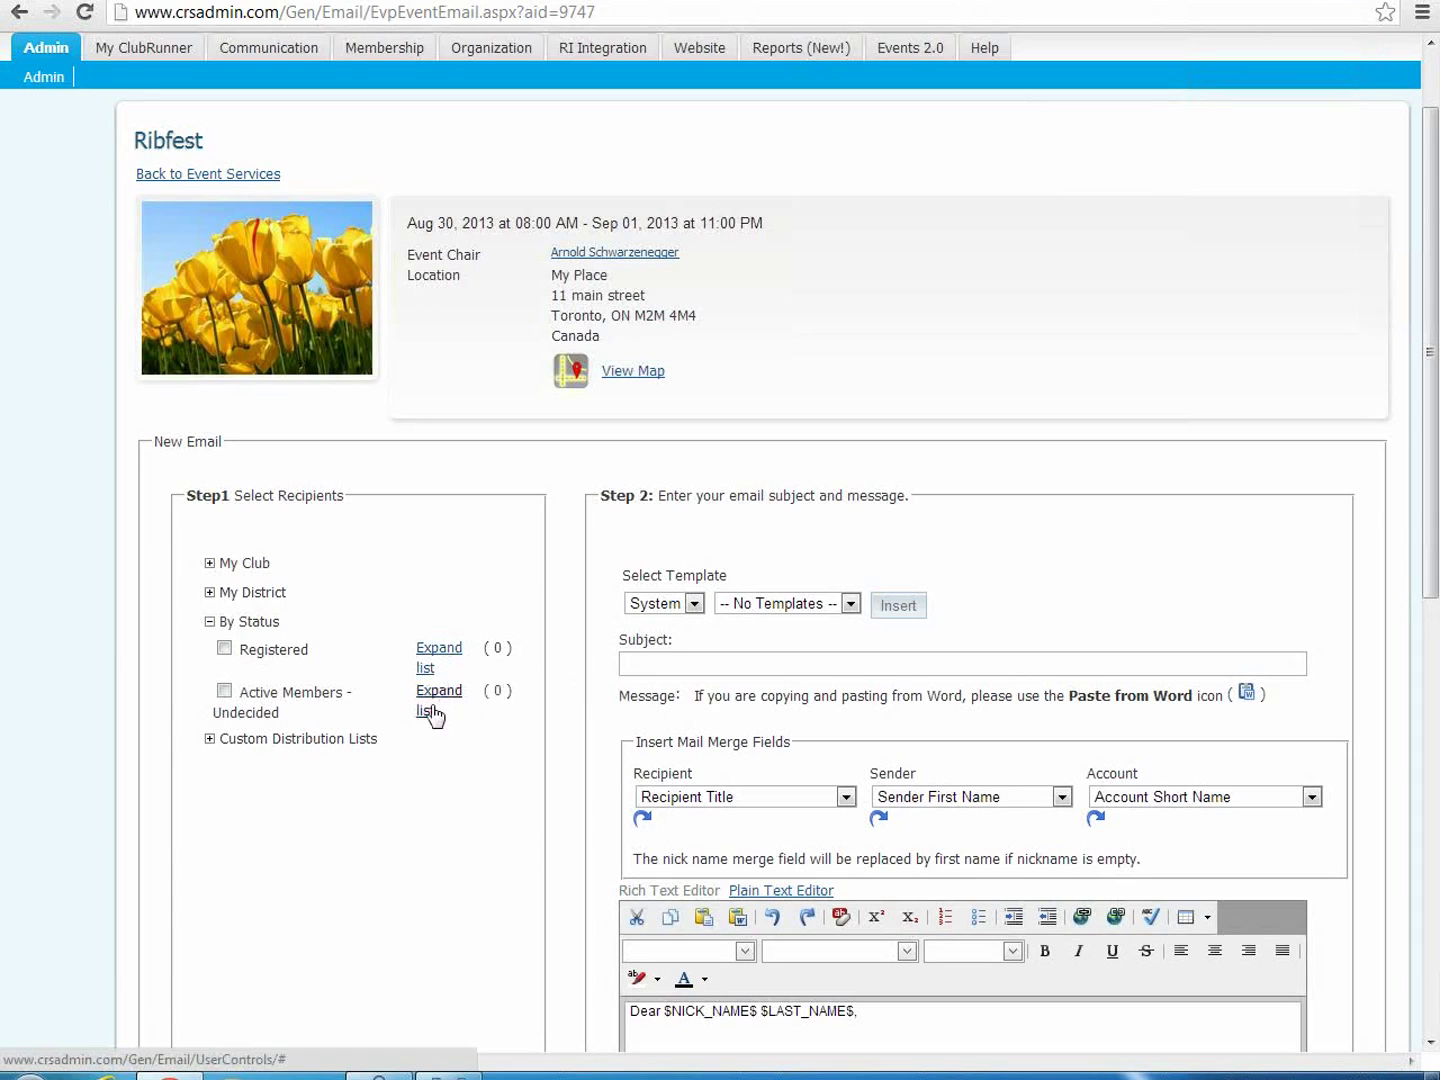
left_click(446, 652)
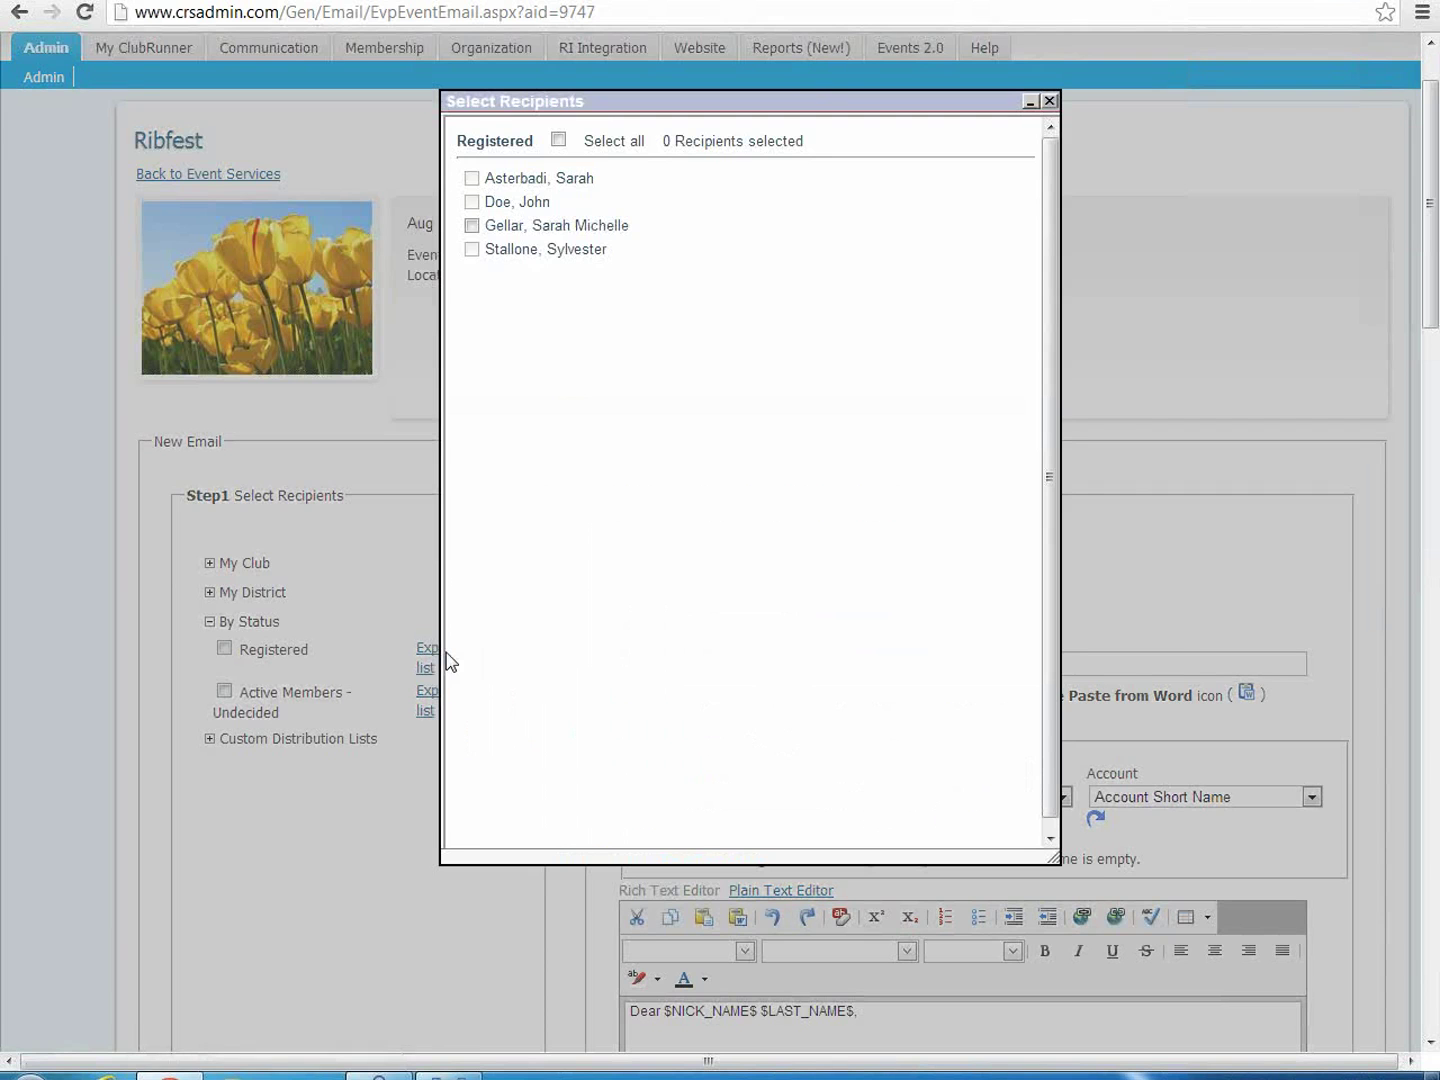
left_click(471, 226)
left_click(471, 226)
left_click(1049, 101)
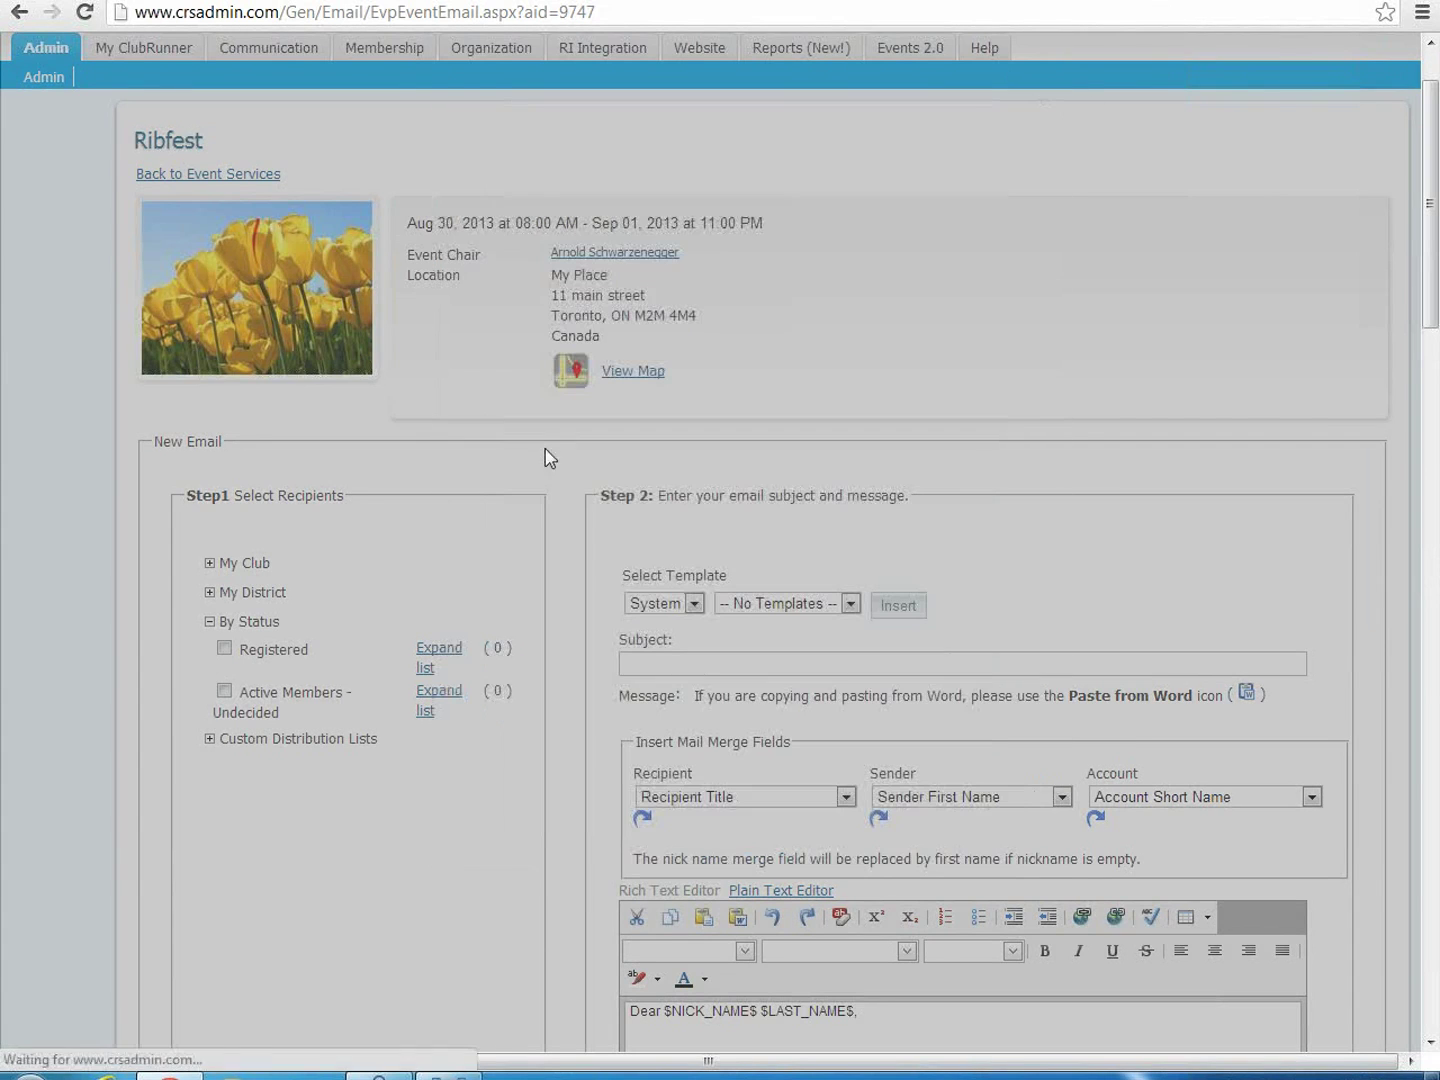
Step: Address the email to Active Members - Undecided, review its members, and return to event services
left_click(224, 691)
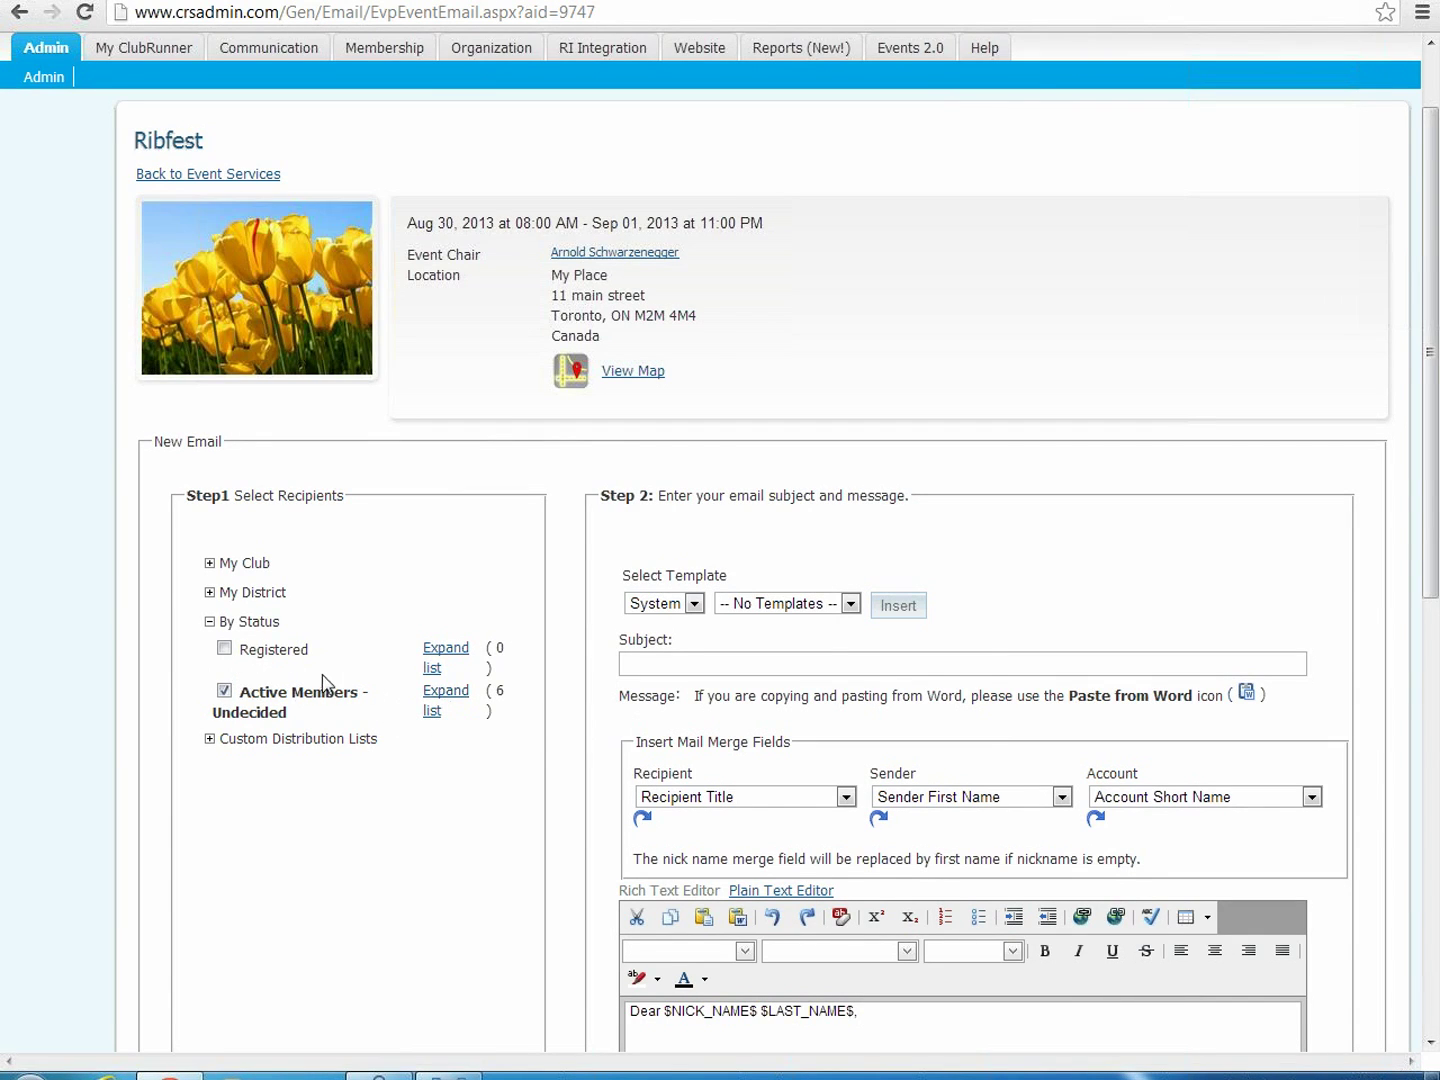
left_click(440, 690)
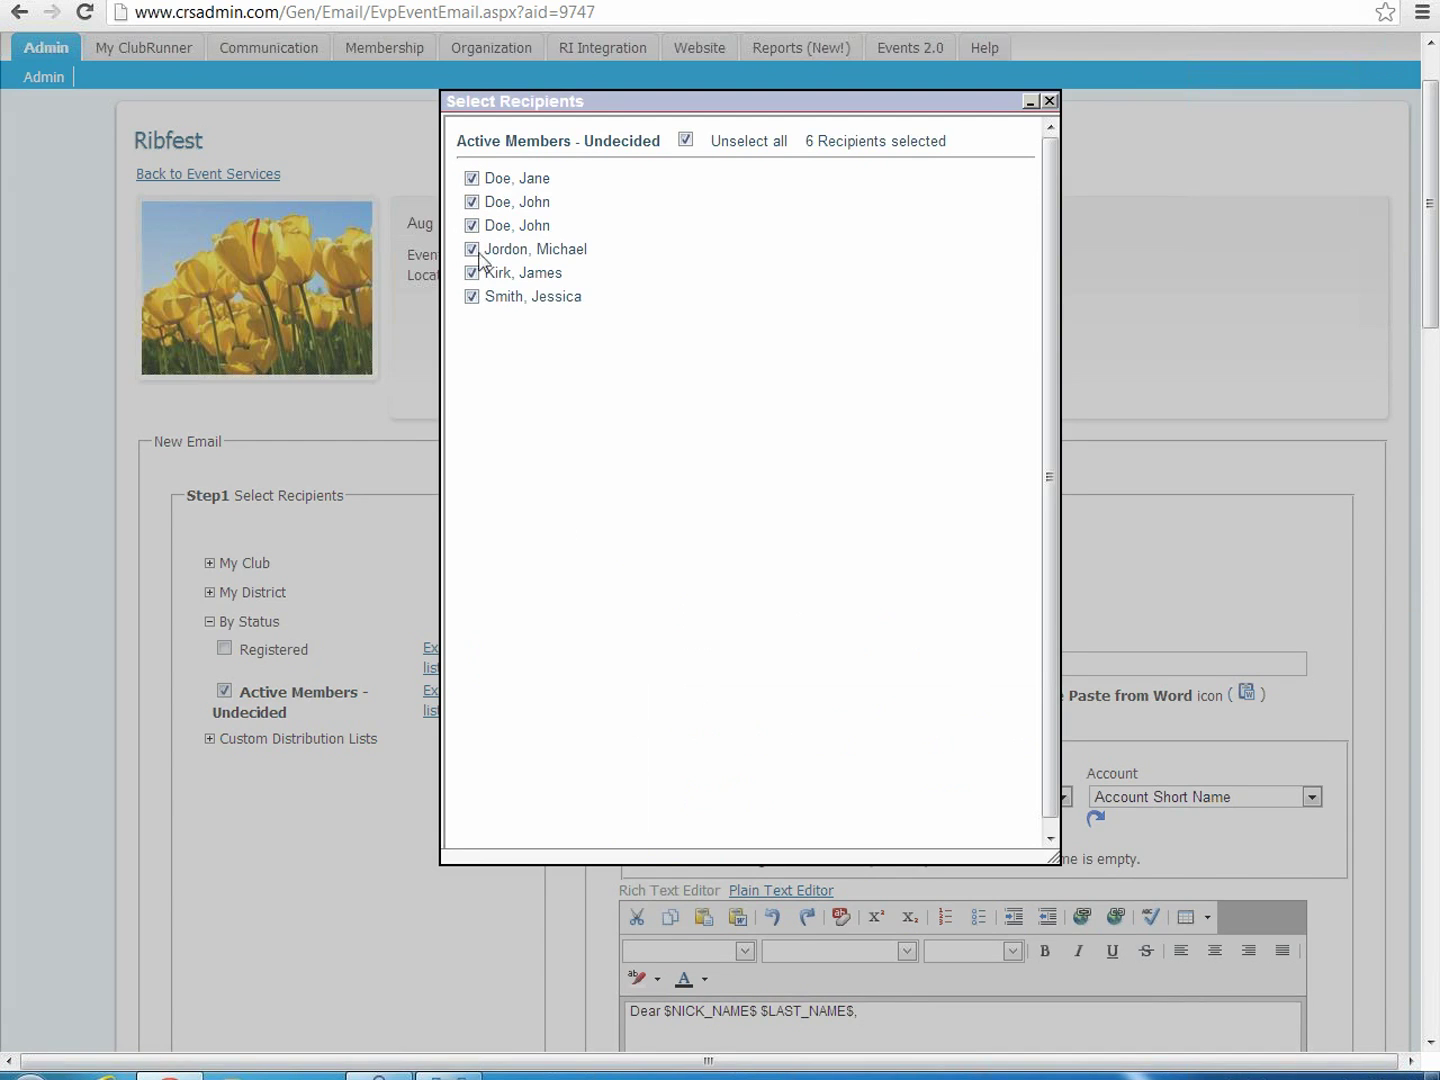
left_click(1049, 101)
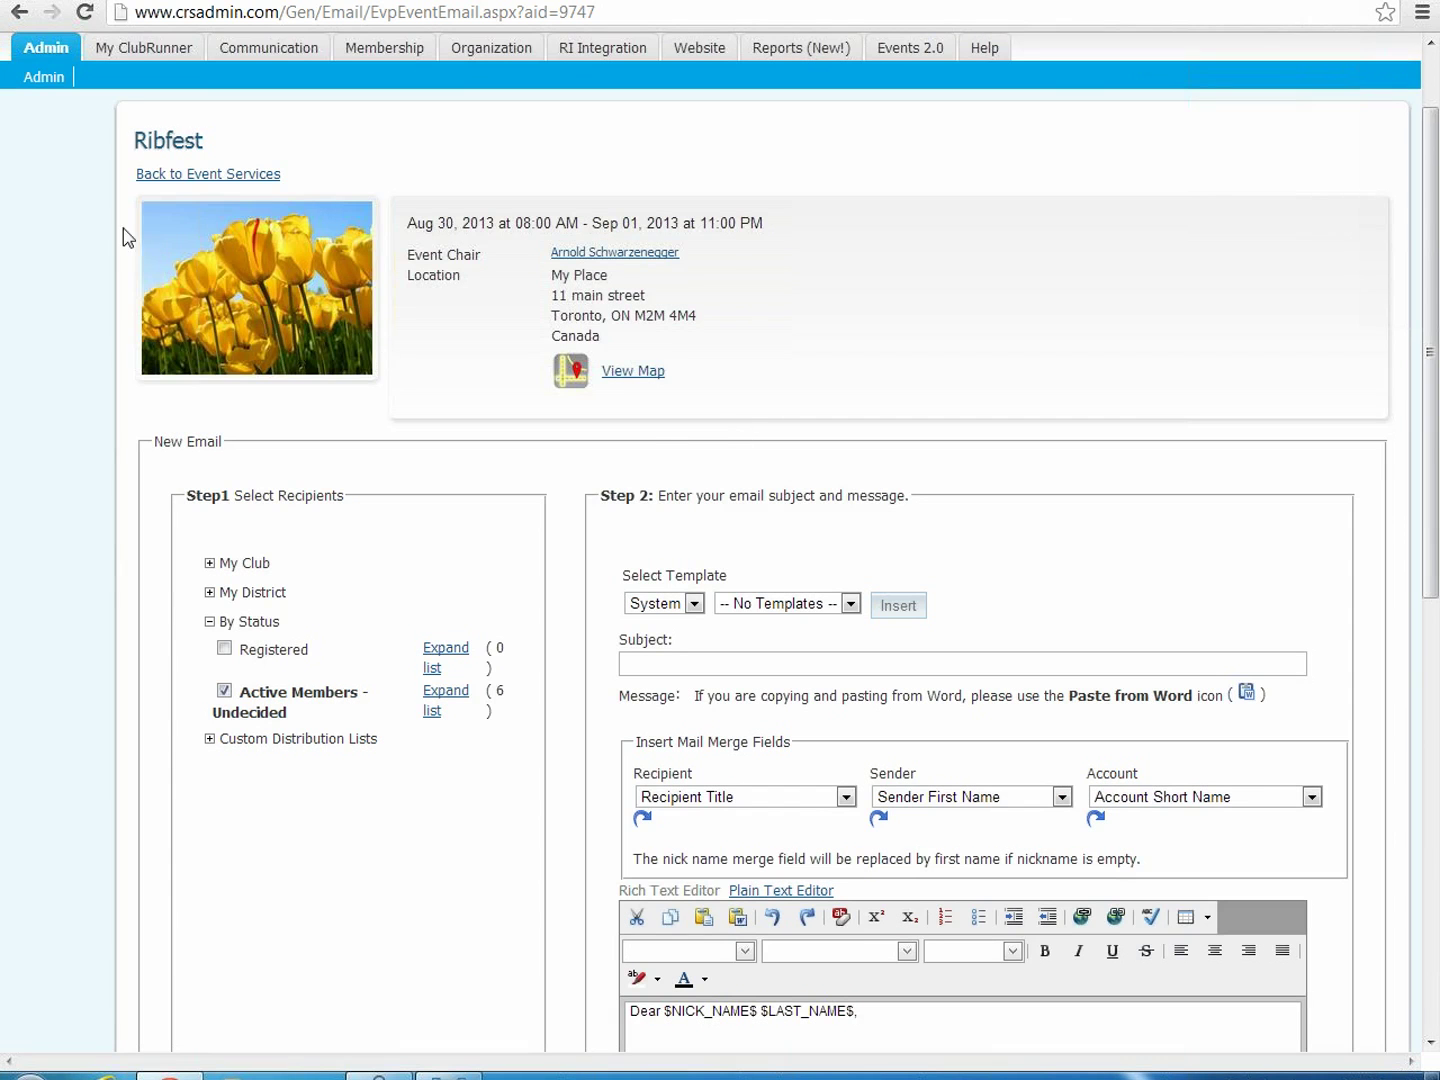
scroll(145, 730, "down", 5)
scroll(151, 736, "up", 5)
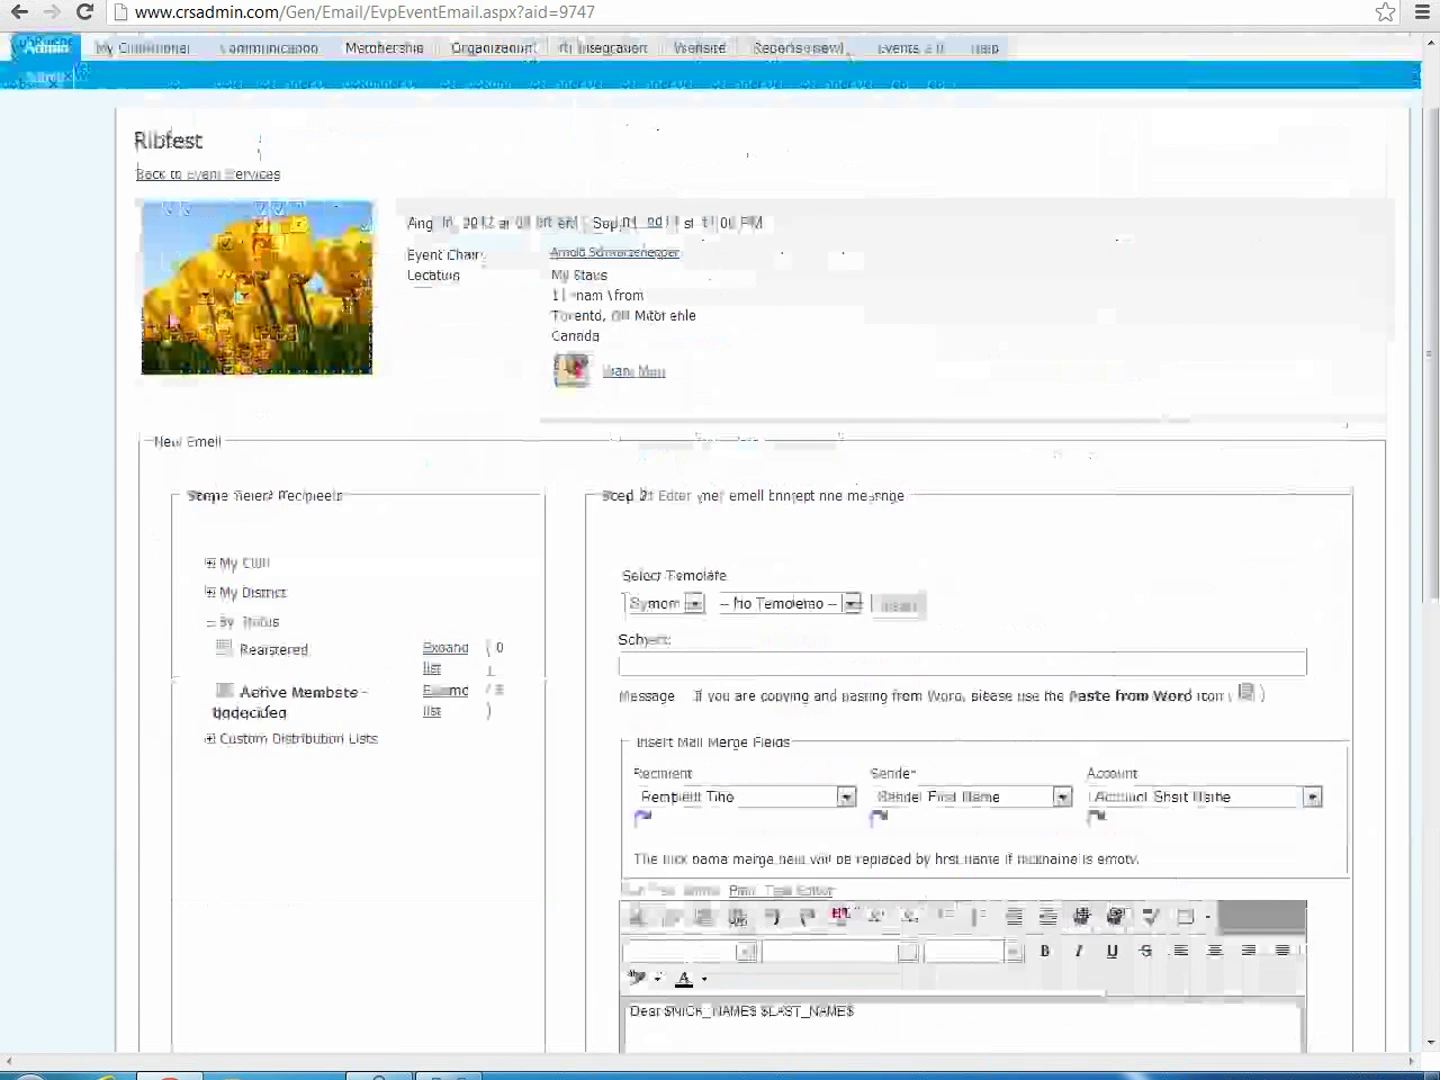
left_click(211, 175)
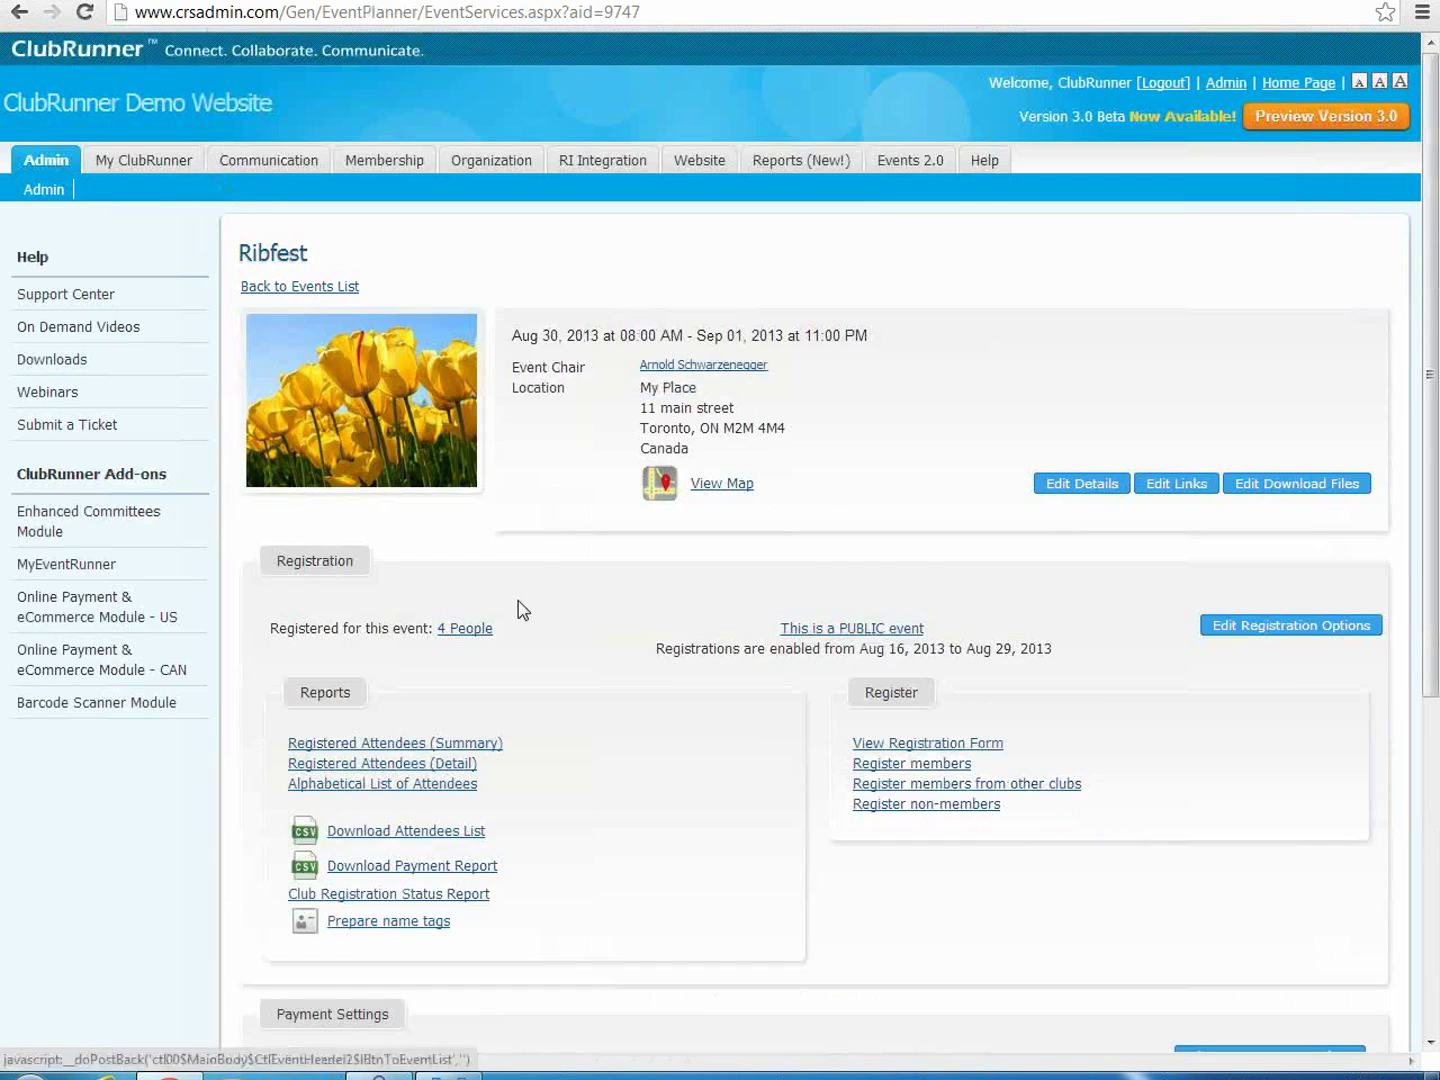
Step: Review the Registered Attendees Summary (3 Rotarians plus 1 guest, 4 total), then open the detailed report
scroll(550, 611, "down", 4)
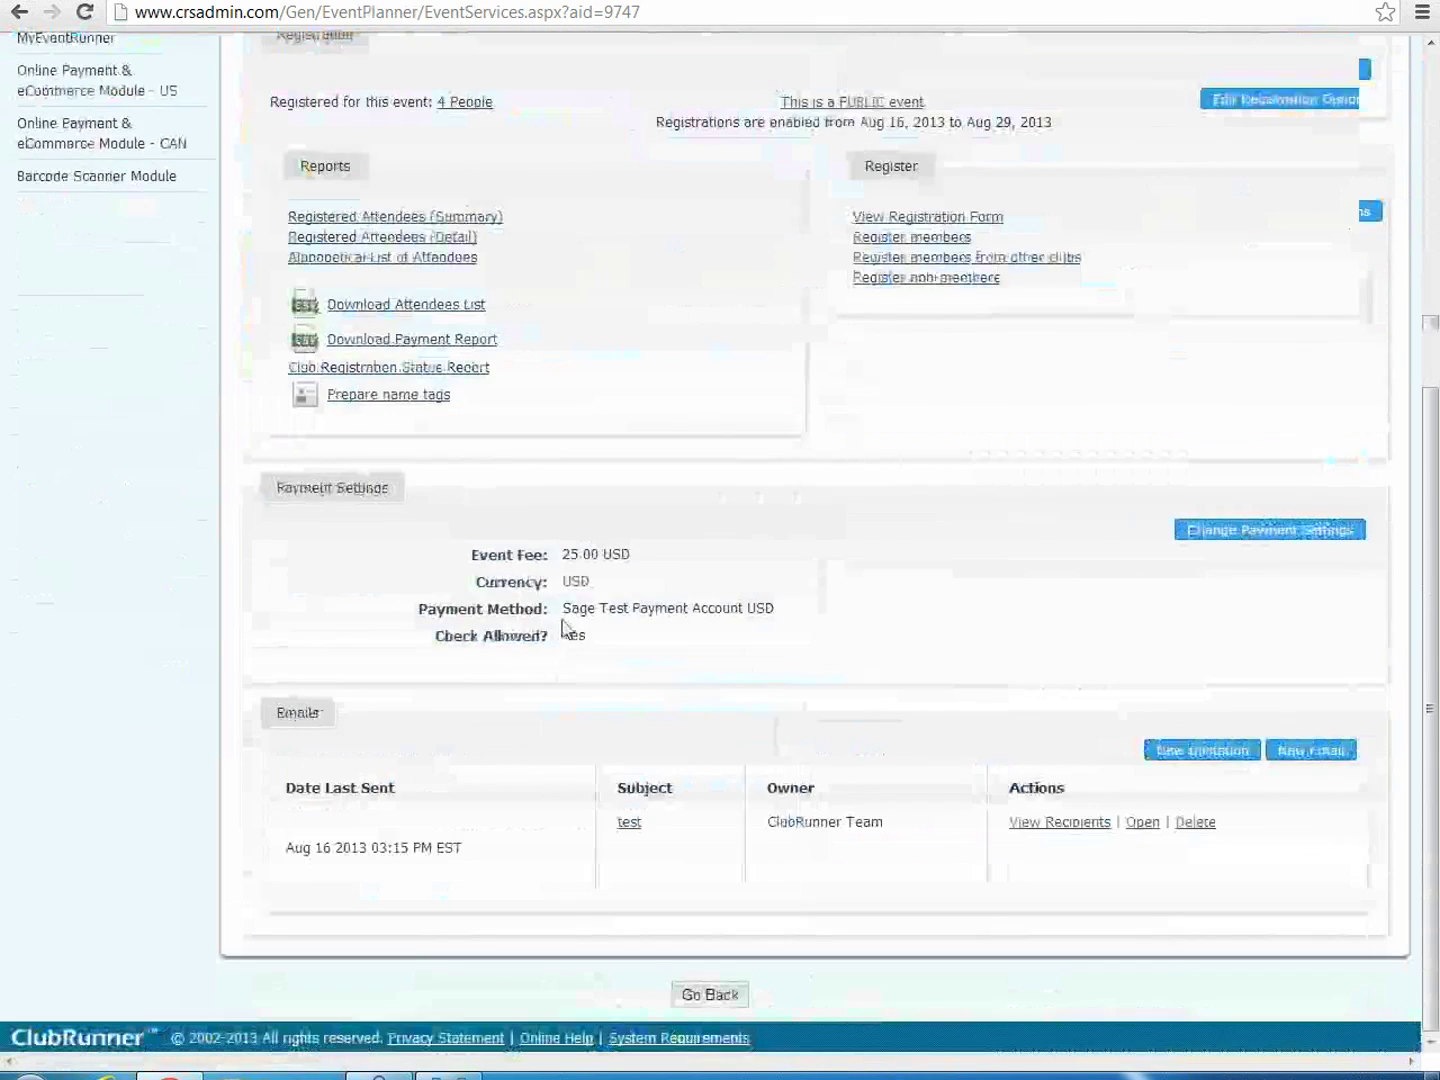
scroll(560, 635, "up", 2)
scroll(546, 649, "up", 1)
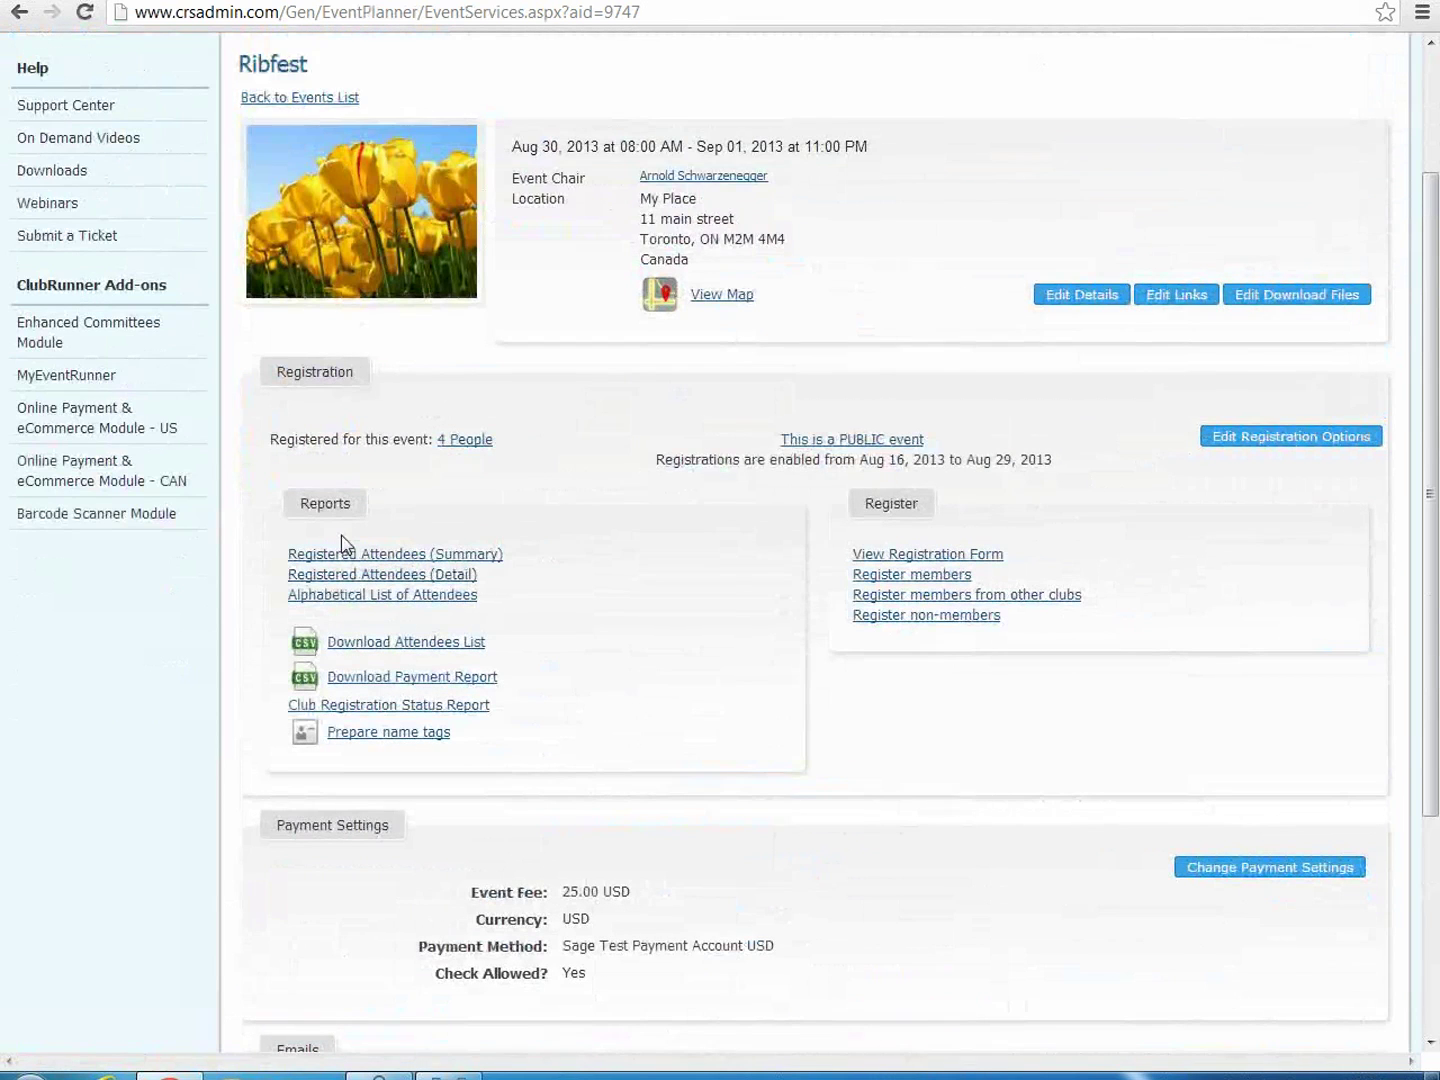
left_click(489, 556)
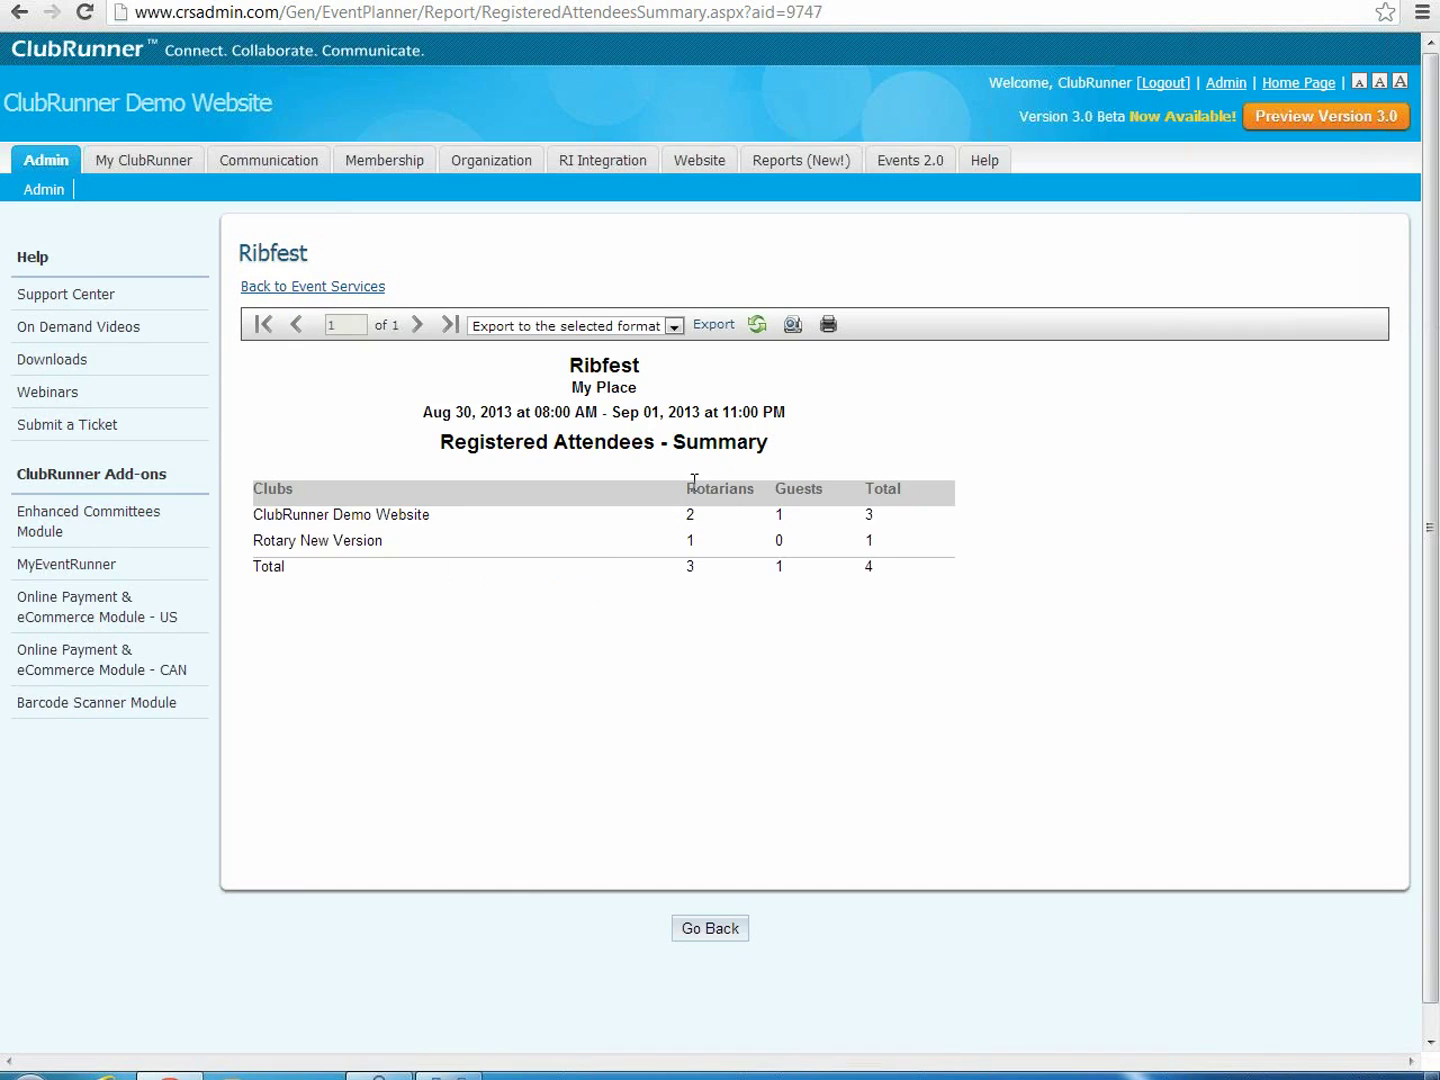
left_click(18, 13)
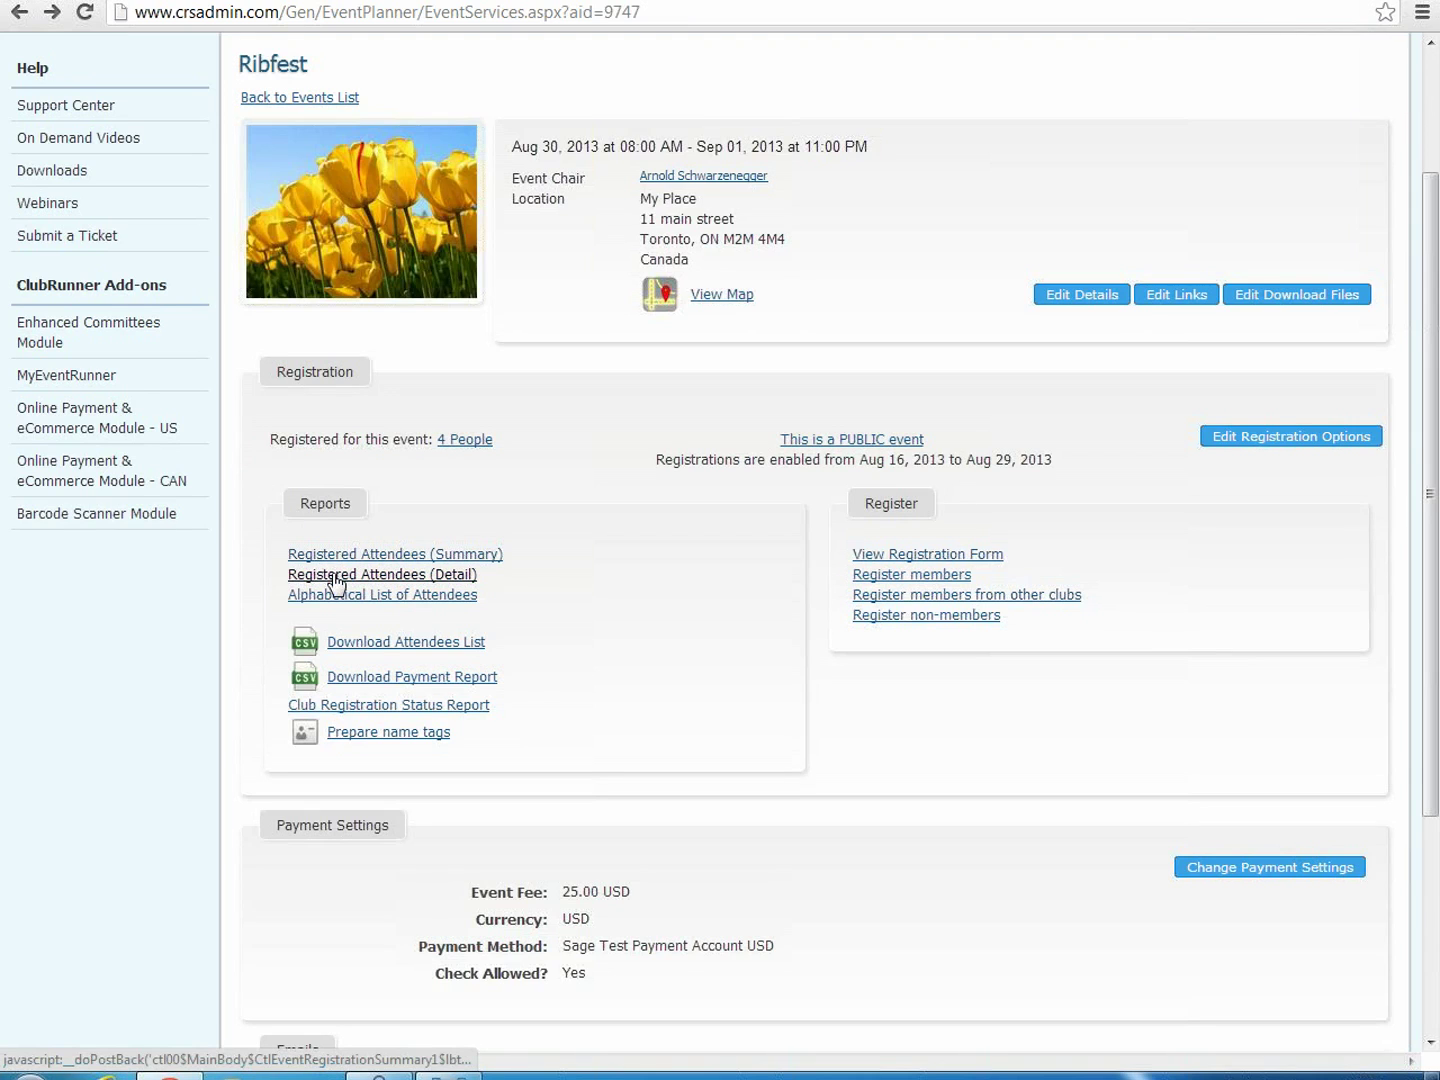
left_click(333, 585)
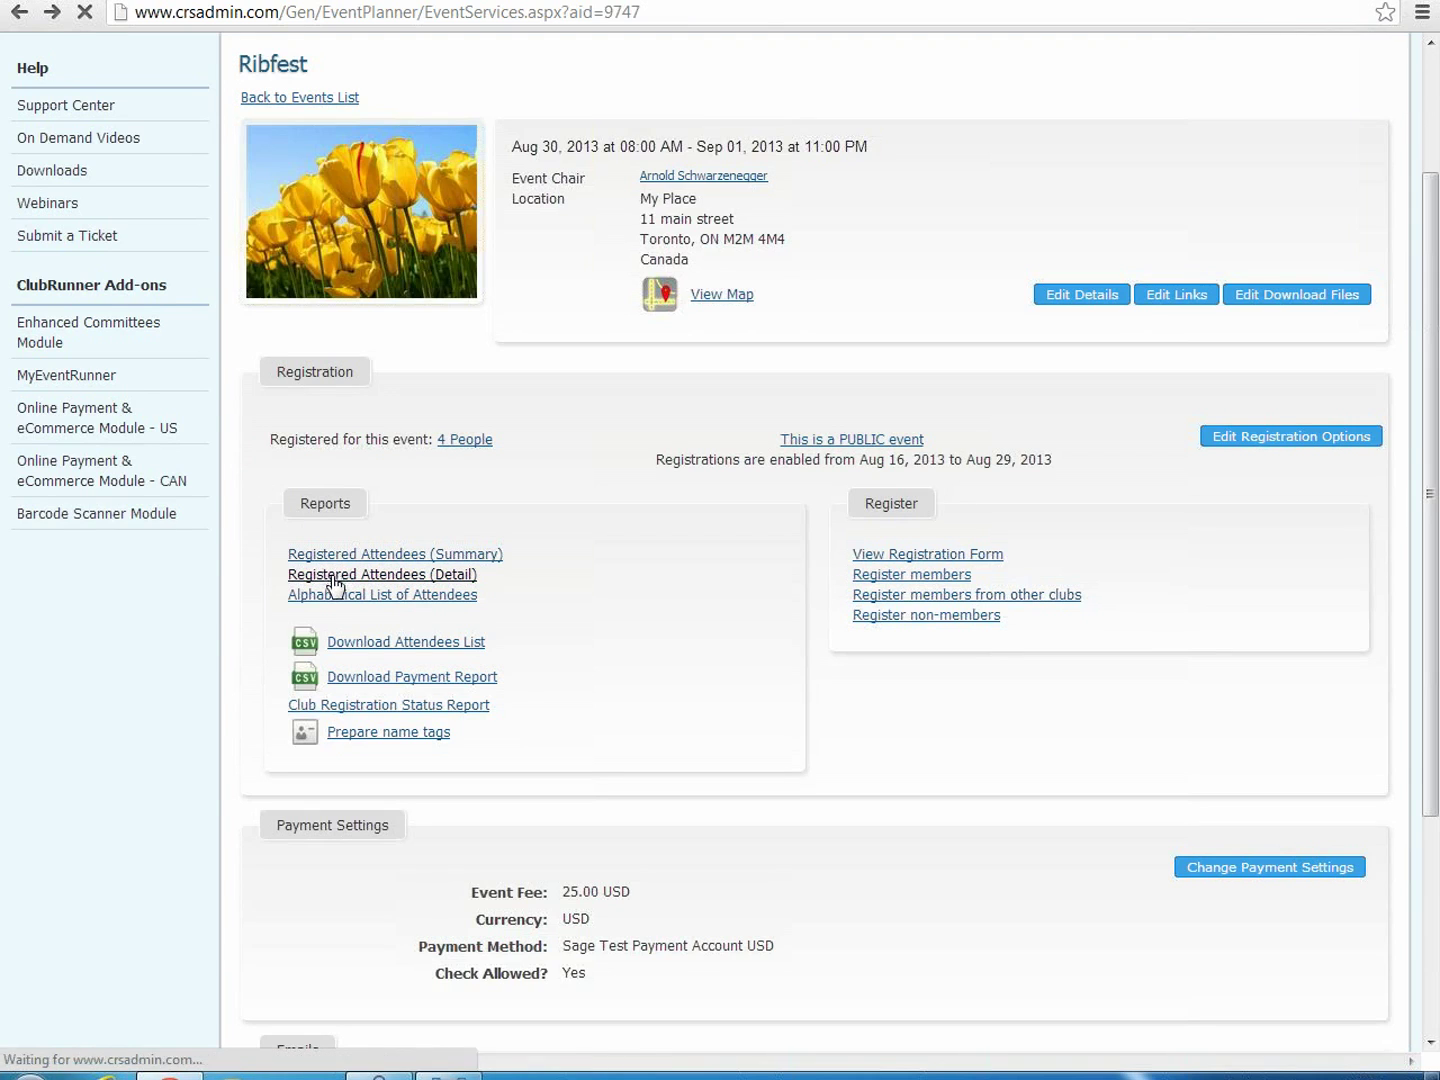
Step: Open the Registered Attendees Detailed report and select an attendee's comment text
left_click(340, 600)
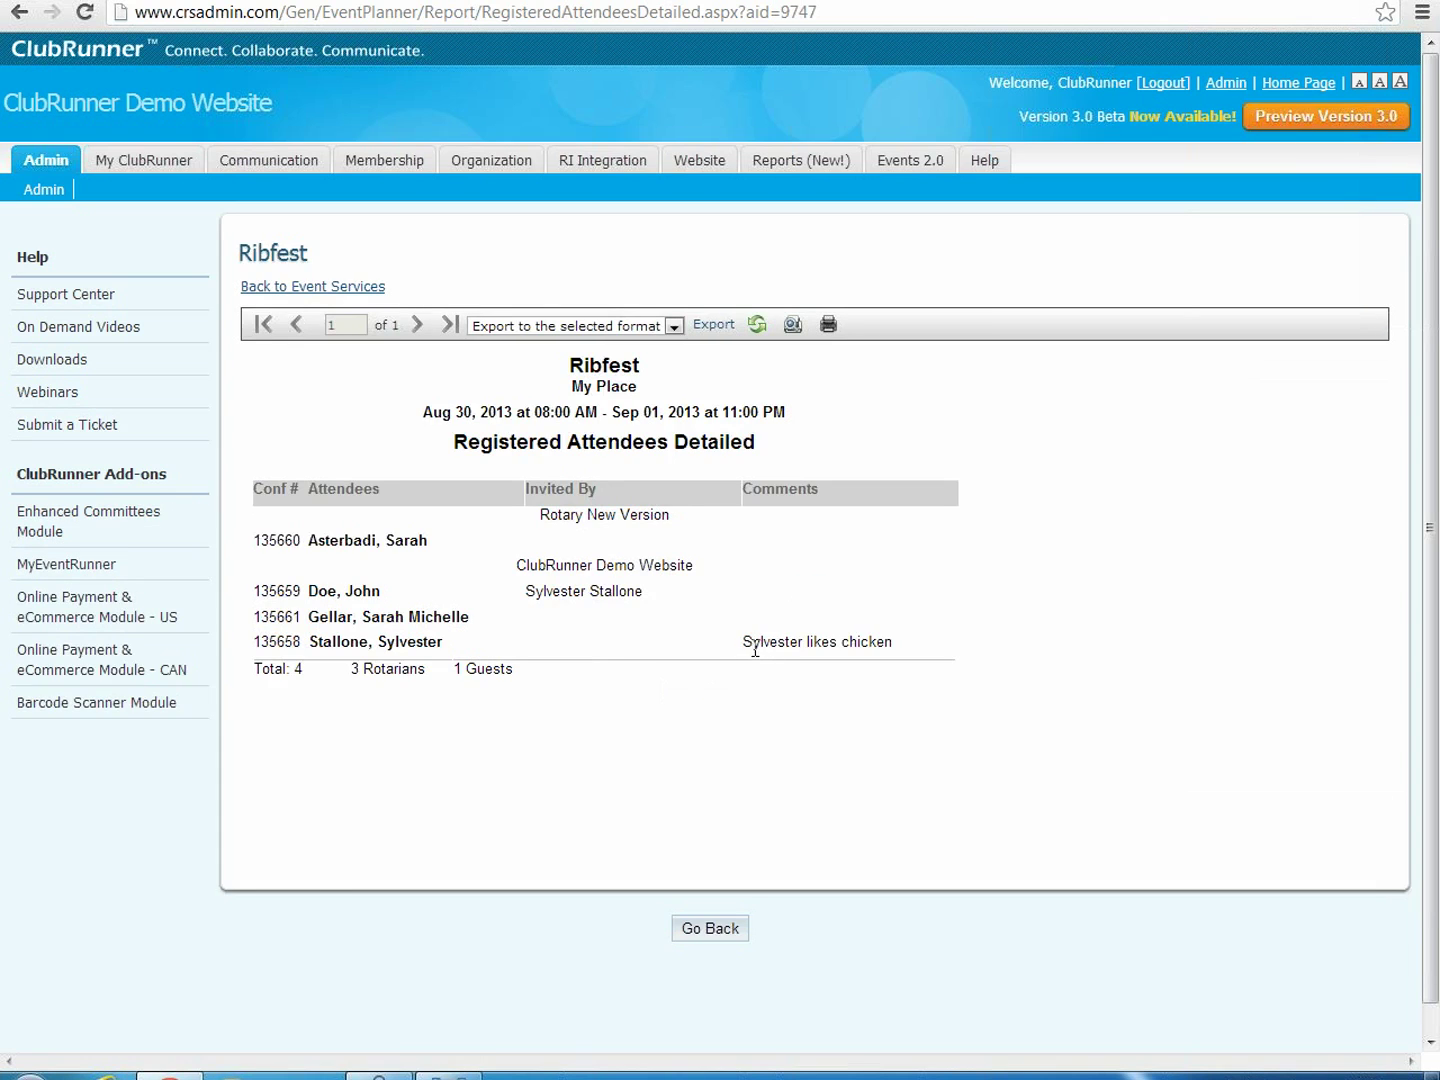
left_click_drag(750, 646, 910, 643)
triple_click(903, 643)
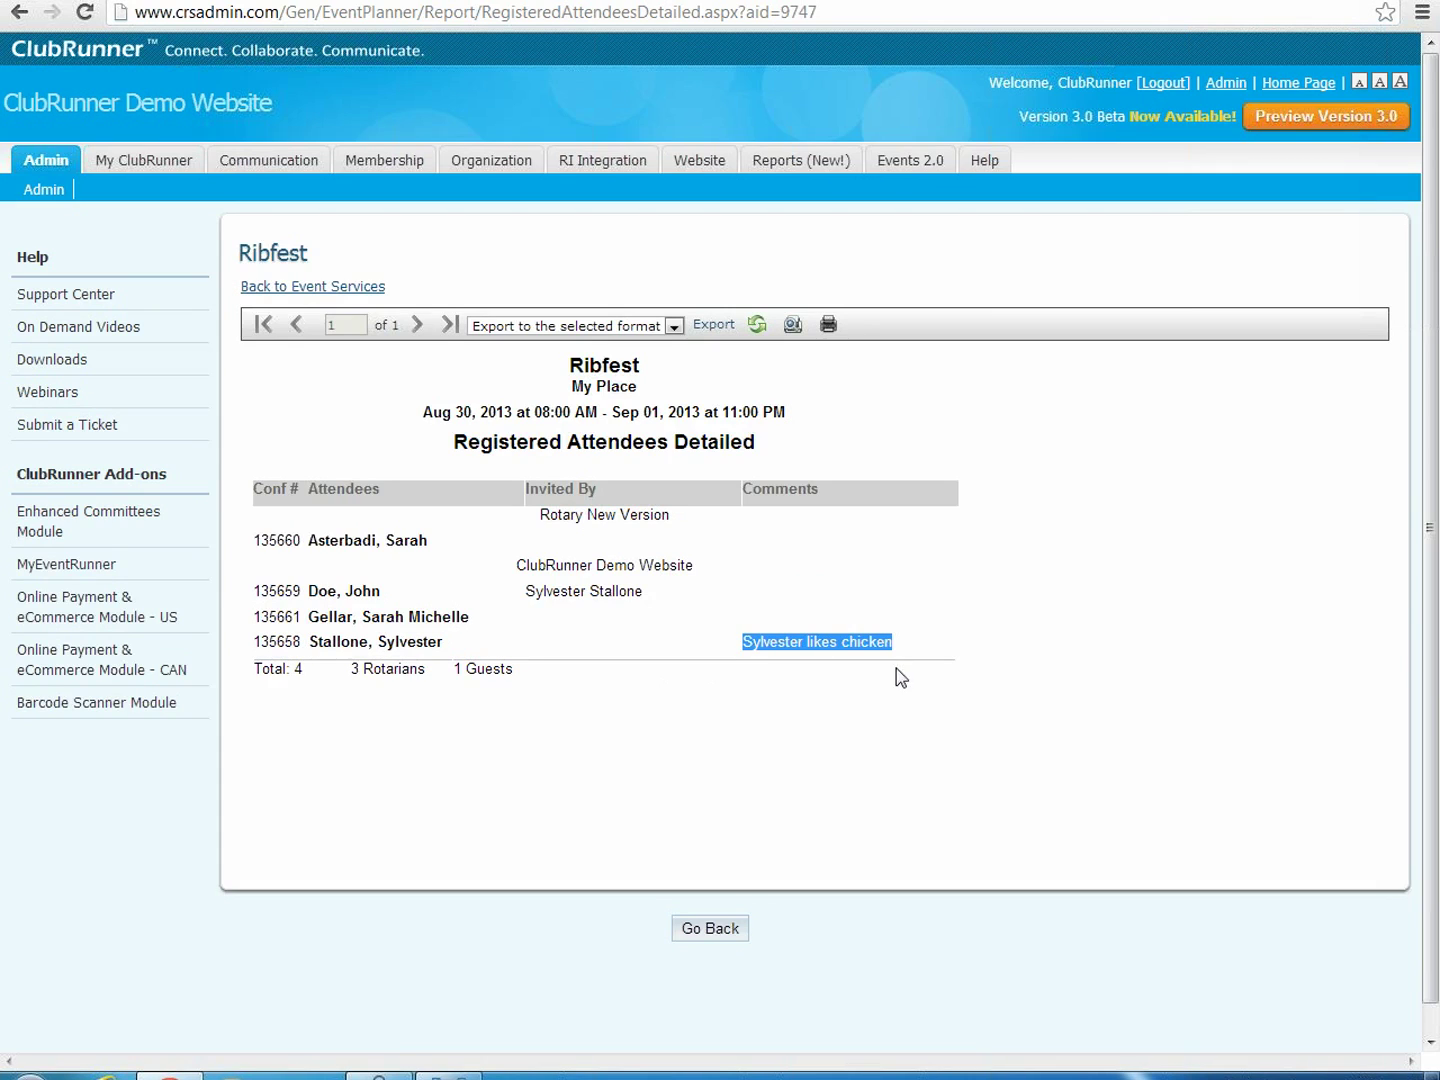
left_click(871, 582)
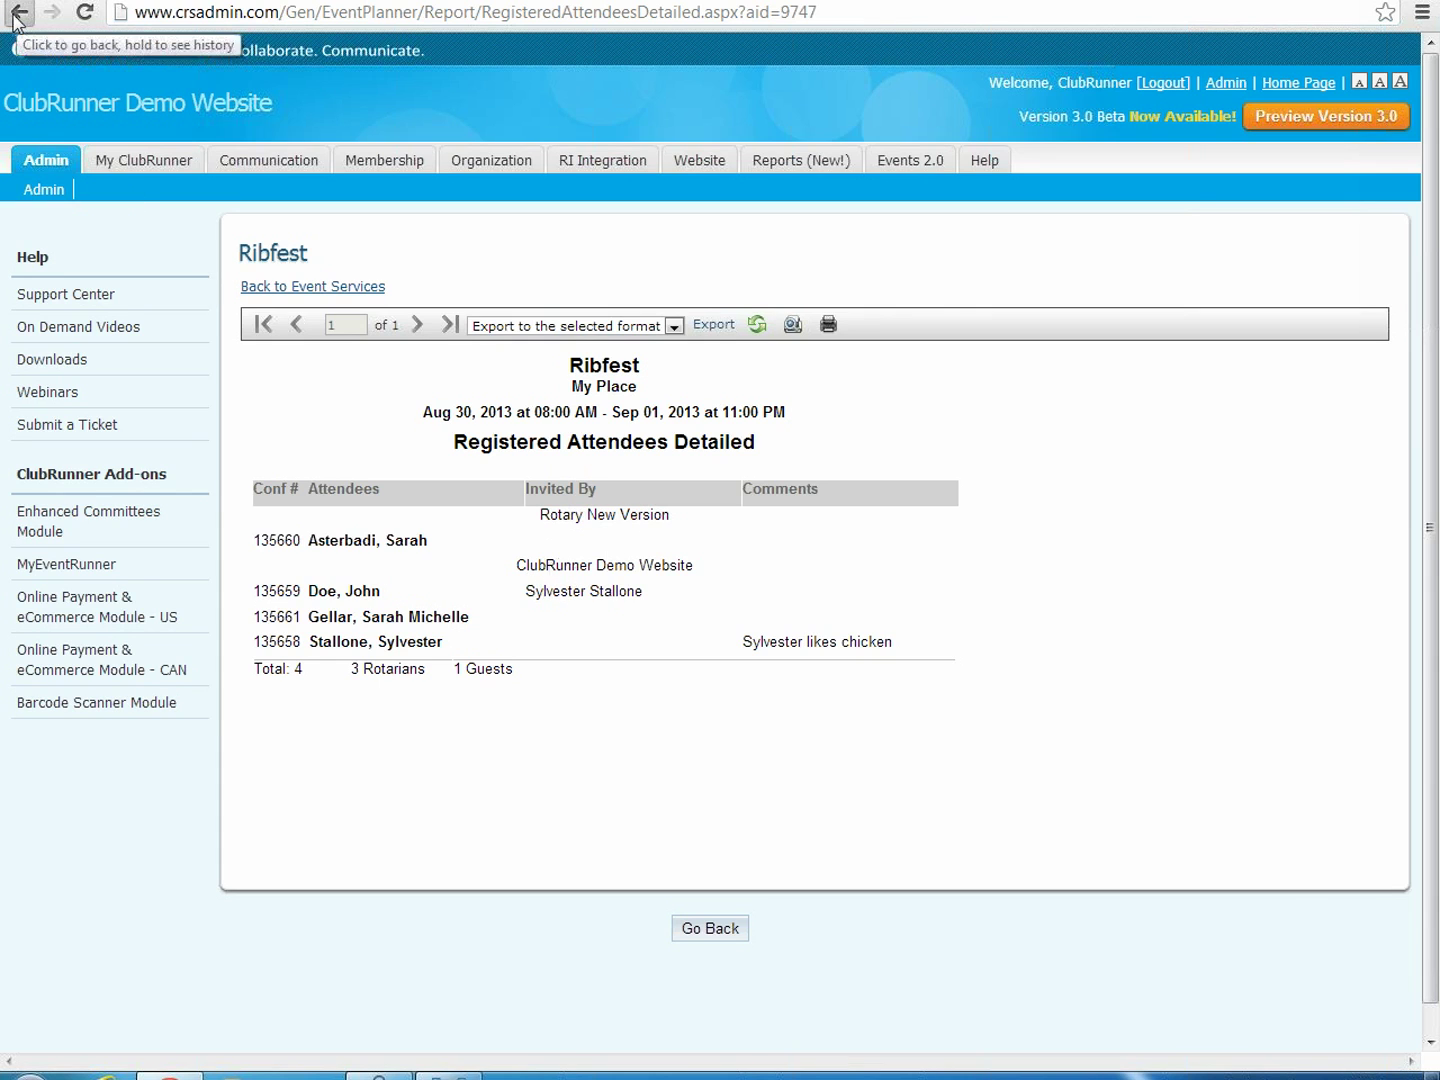
left_click(18, 13)
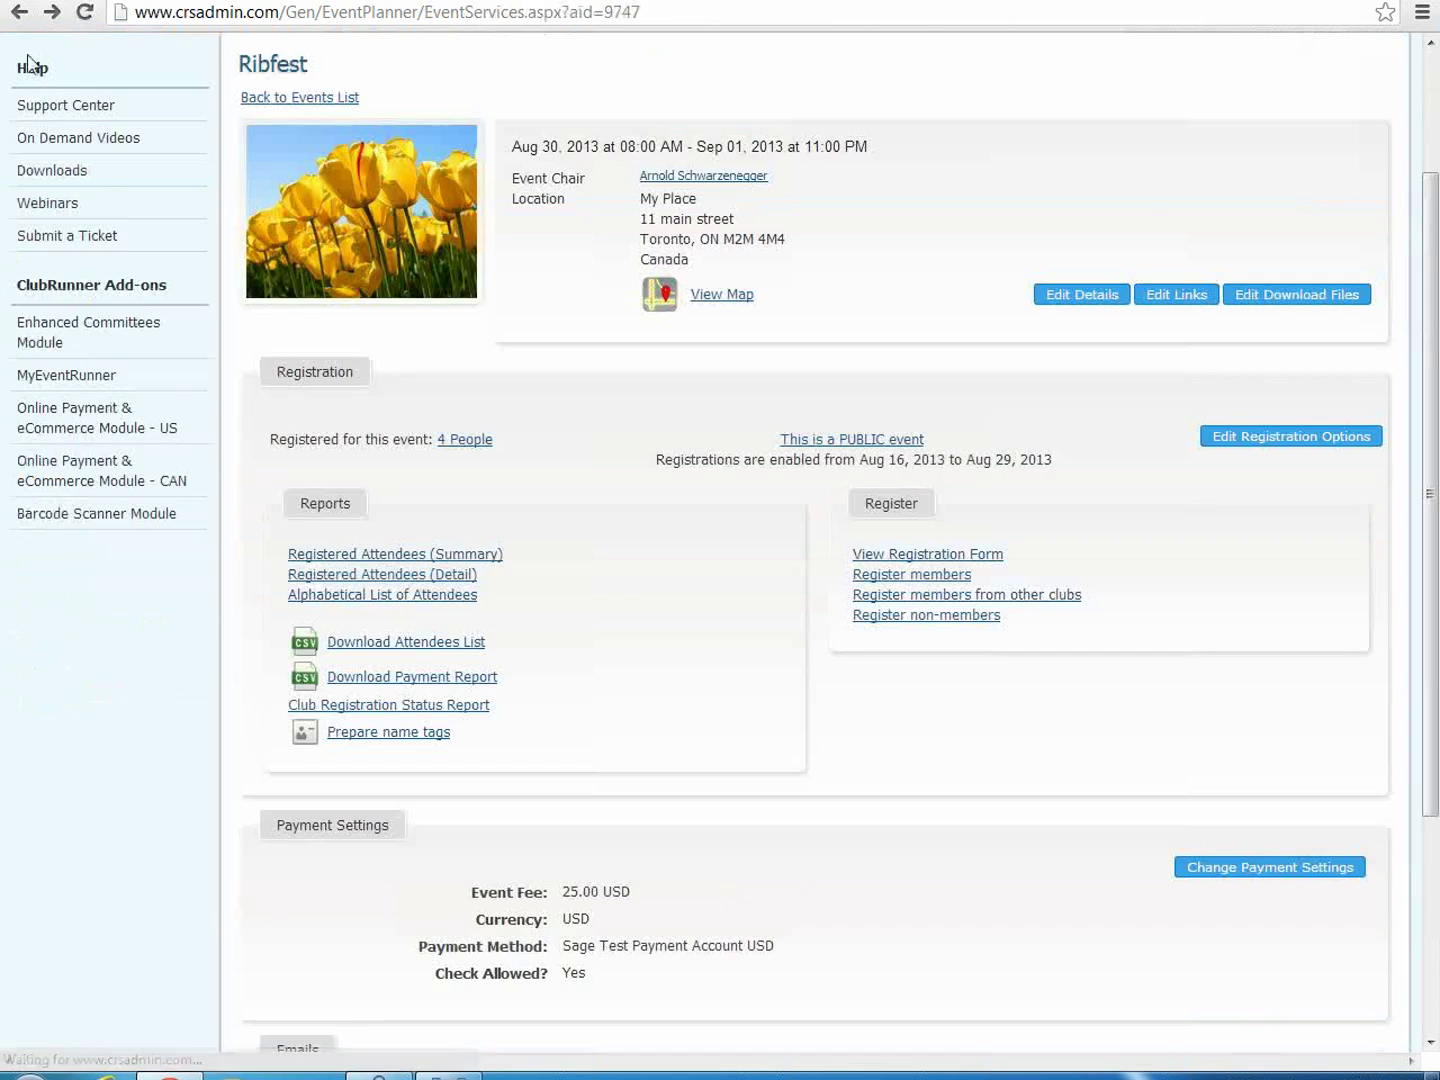
left_click(52, 12)
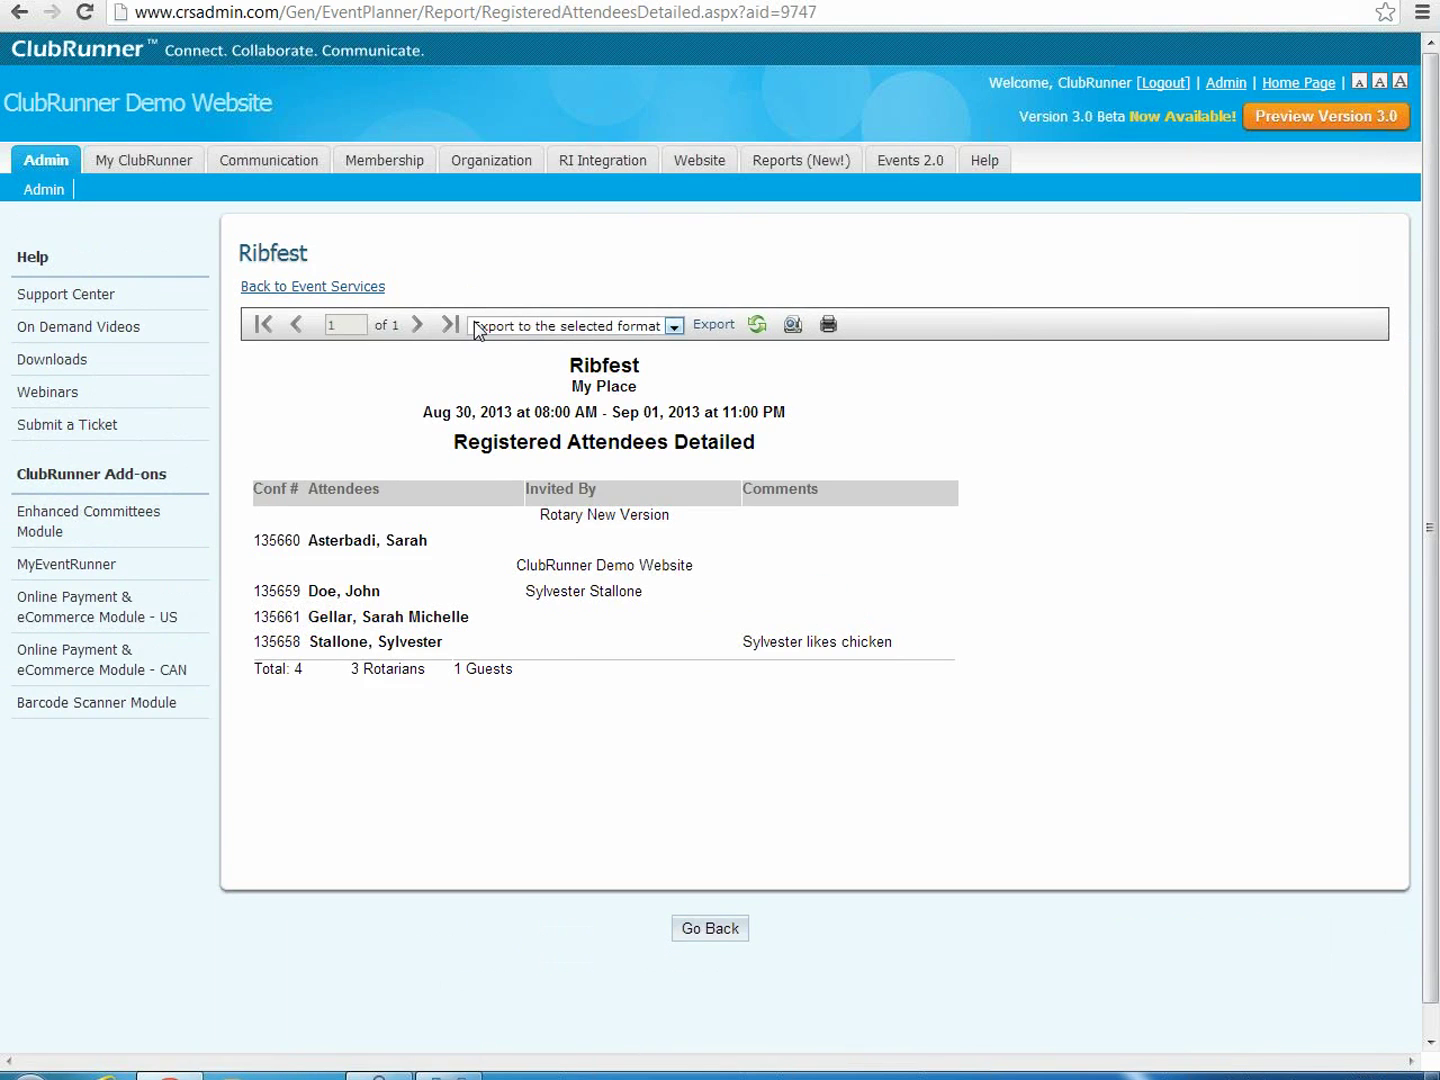
Step: Export the detailed attendees report as a PDF and view it in Adobe Reader
left_click(517, 327)
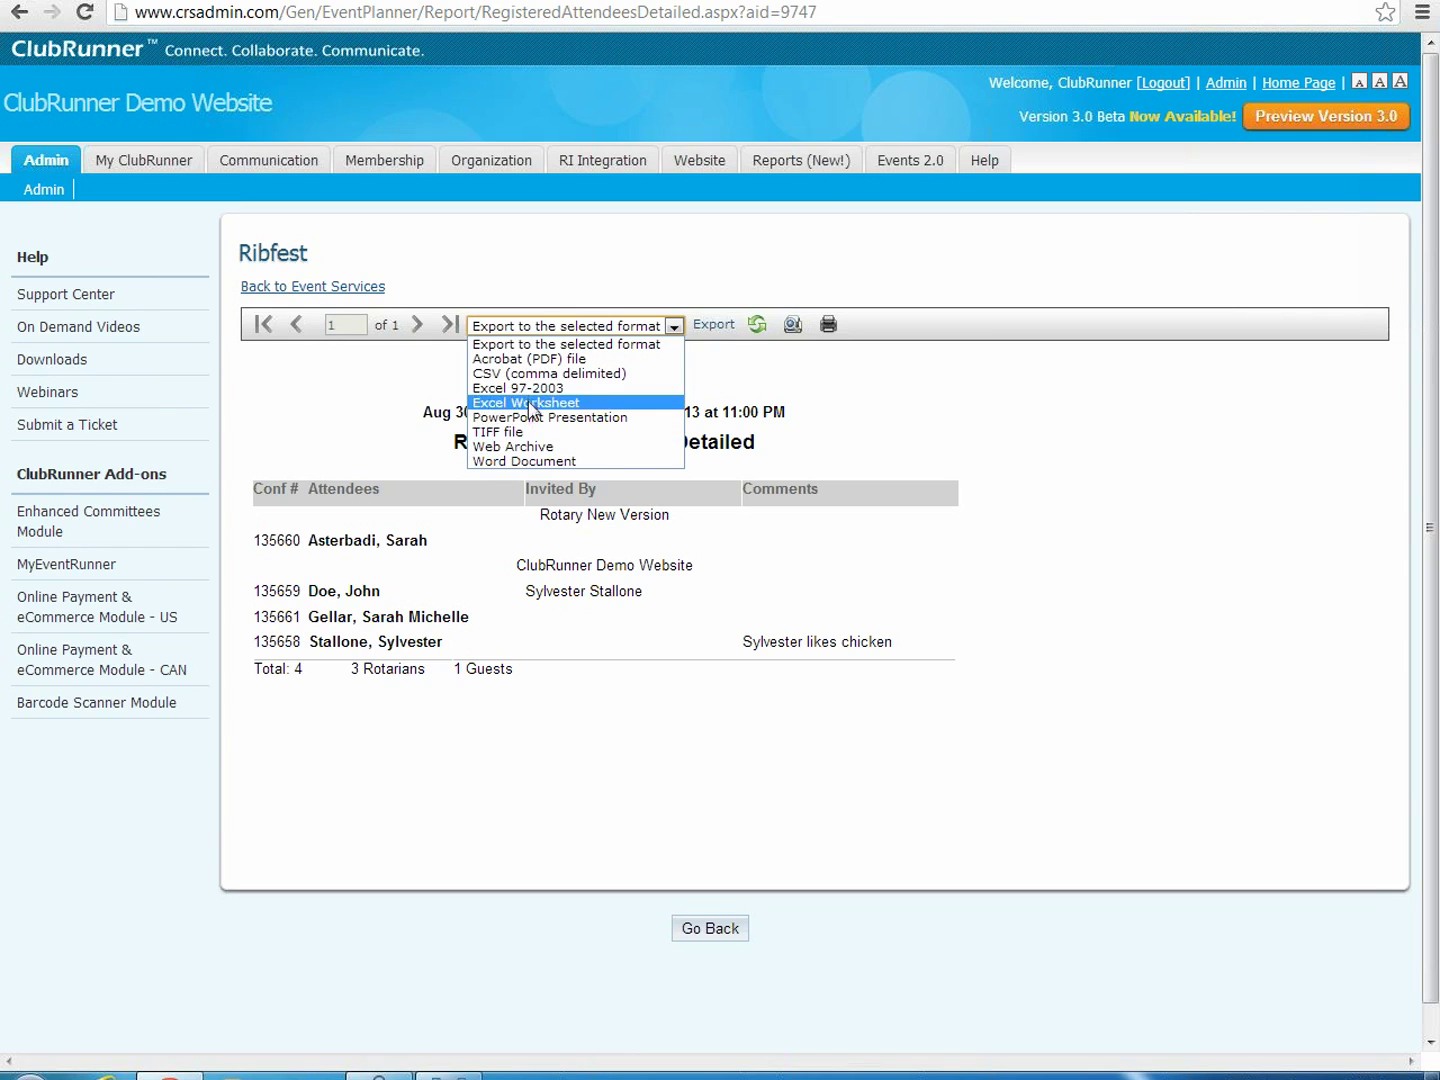
left_click(543, 359)
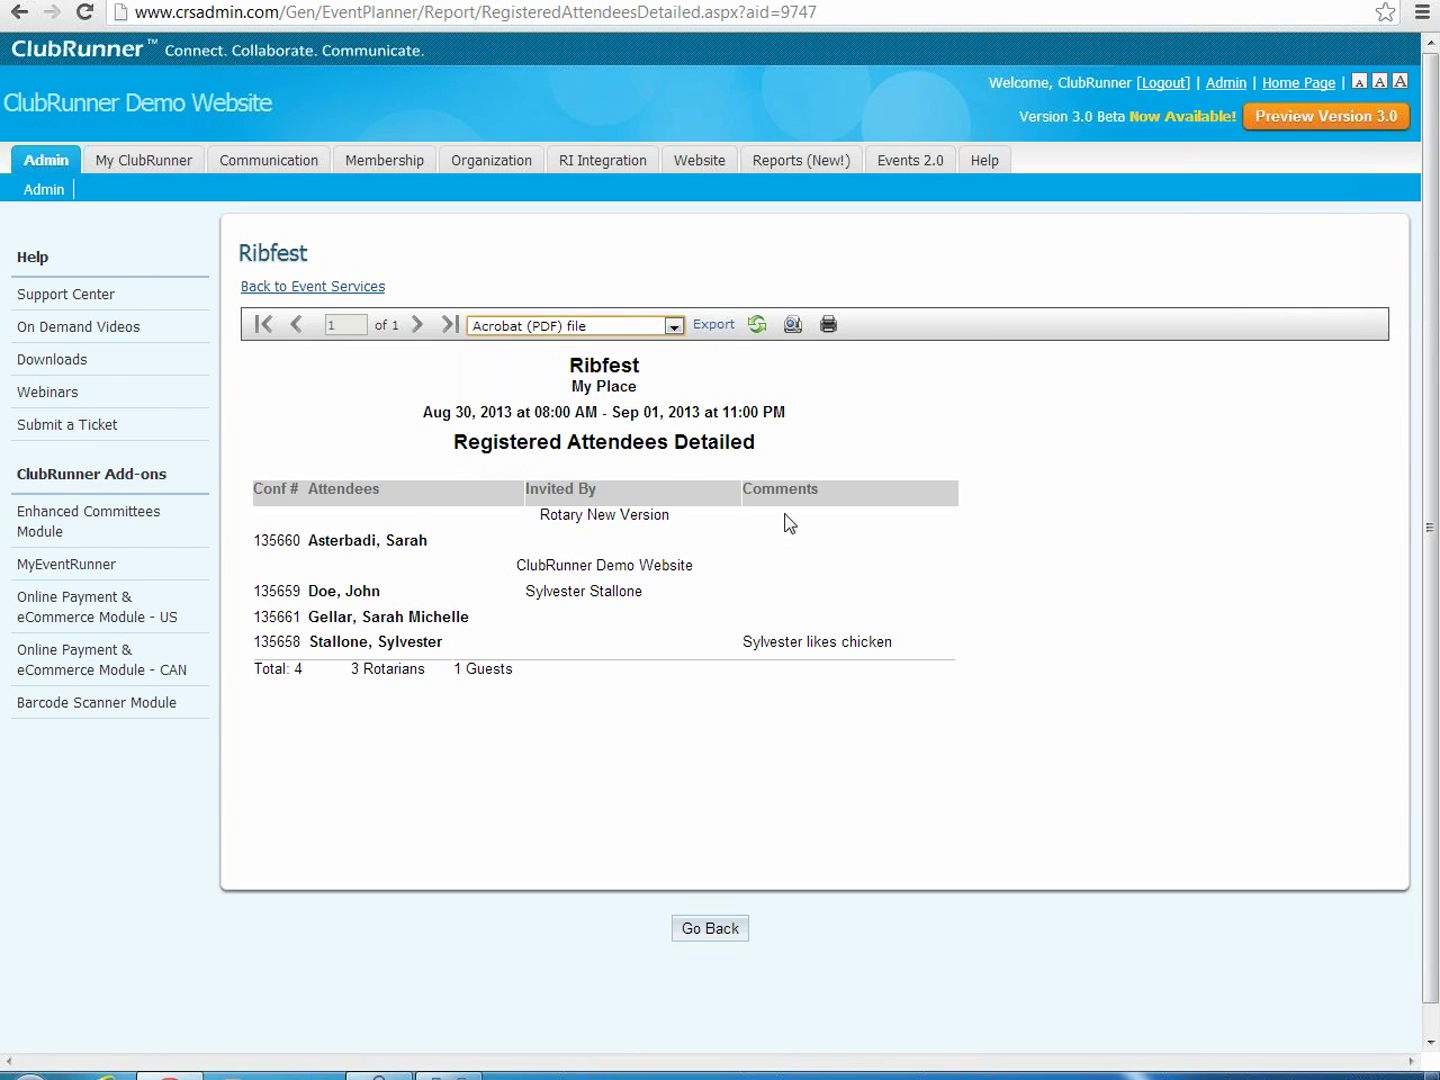
left_click(713, 327)
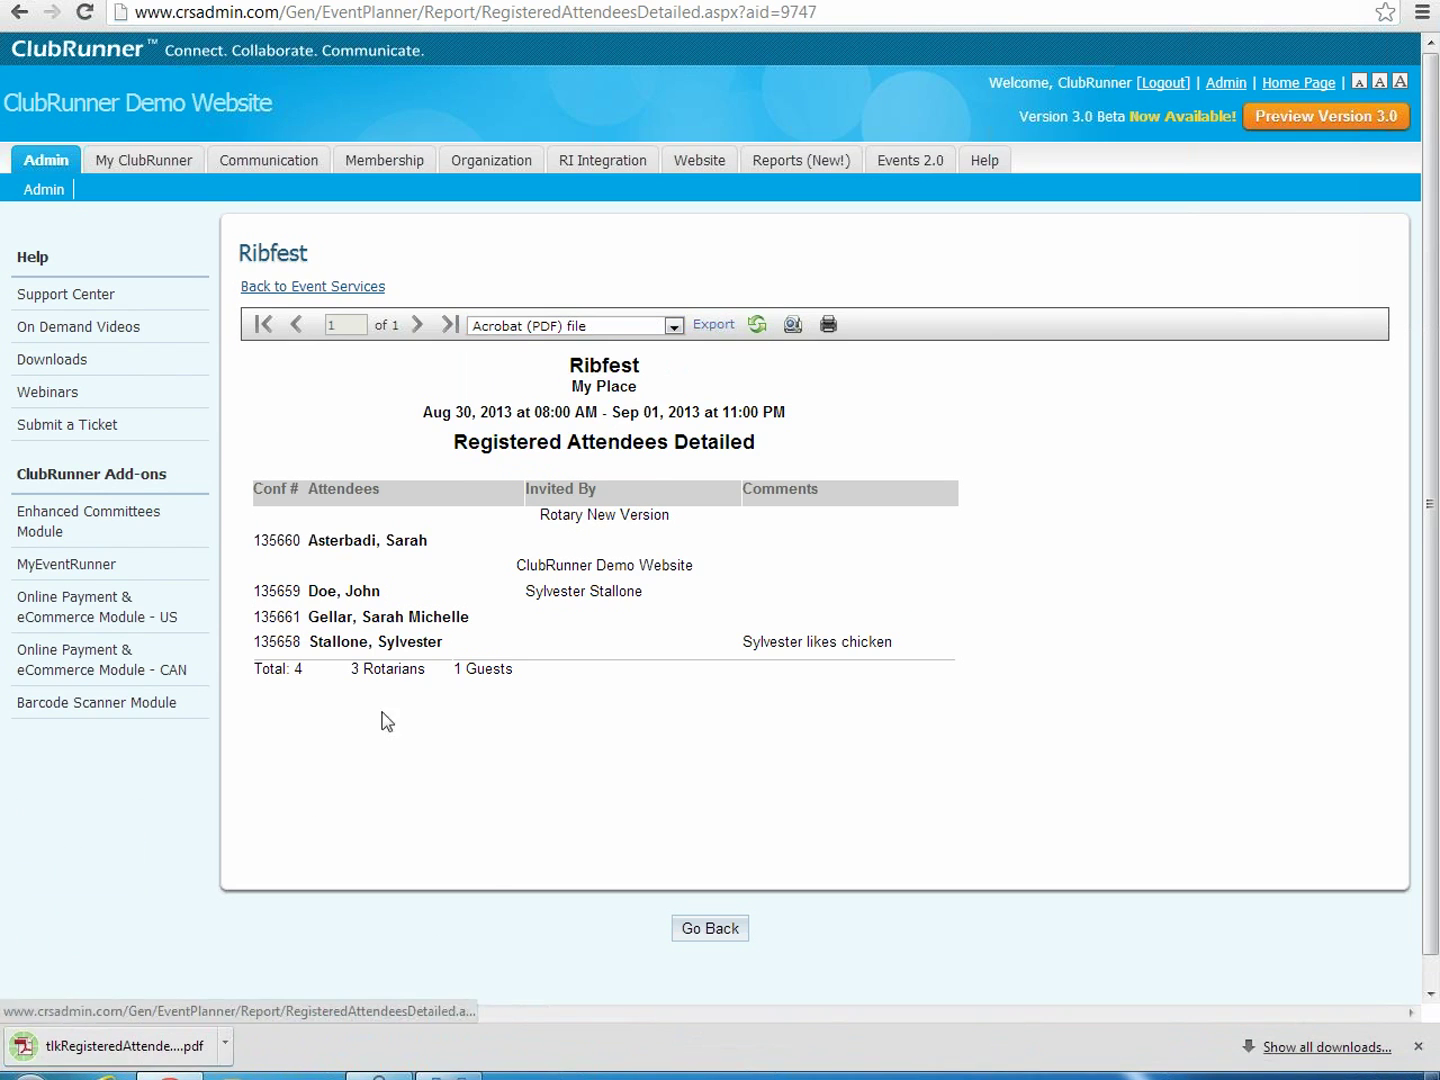
left_click(160, 1047)
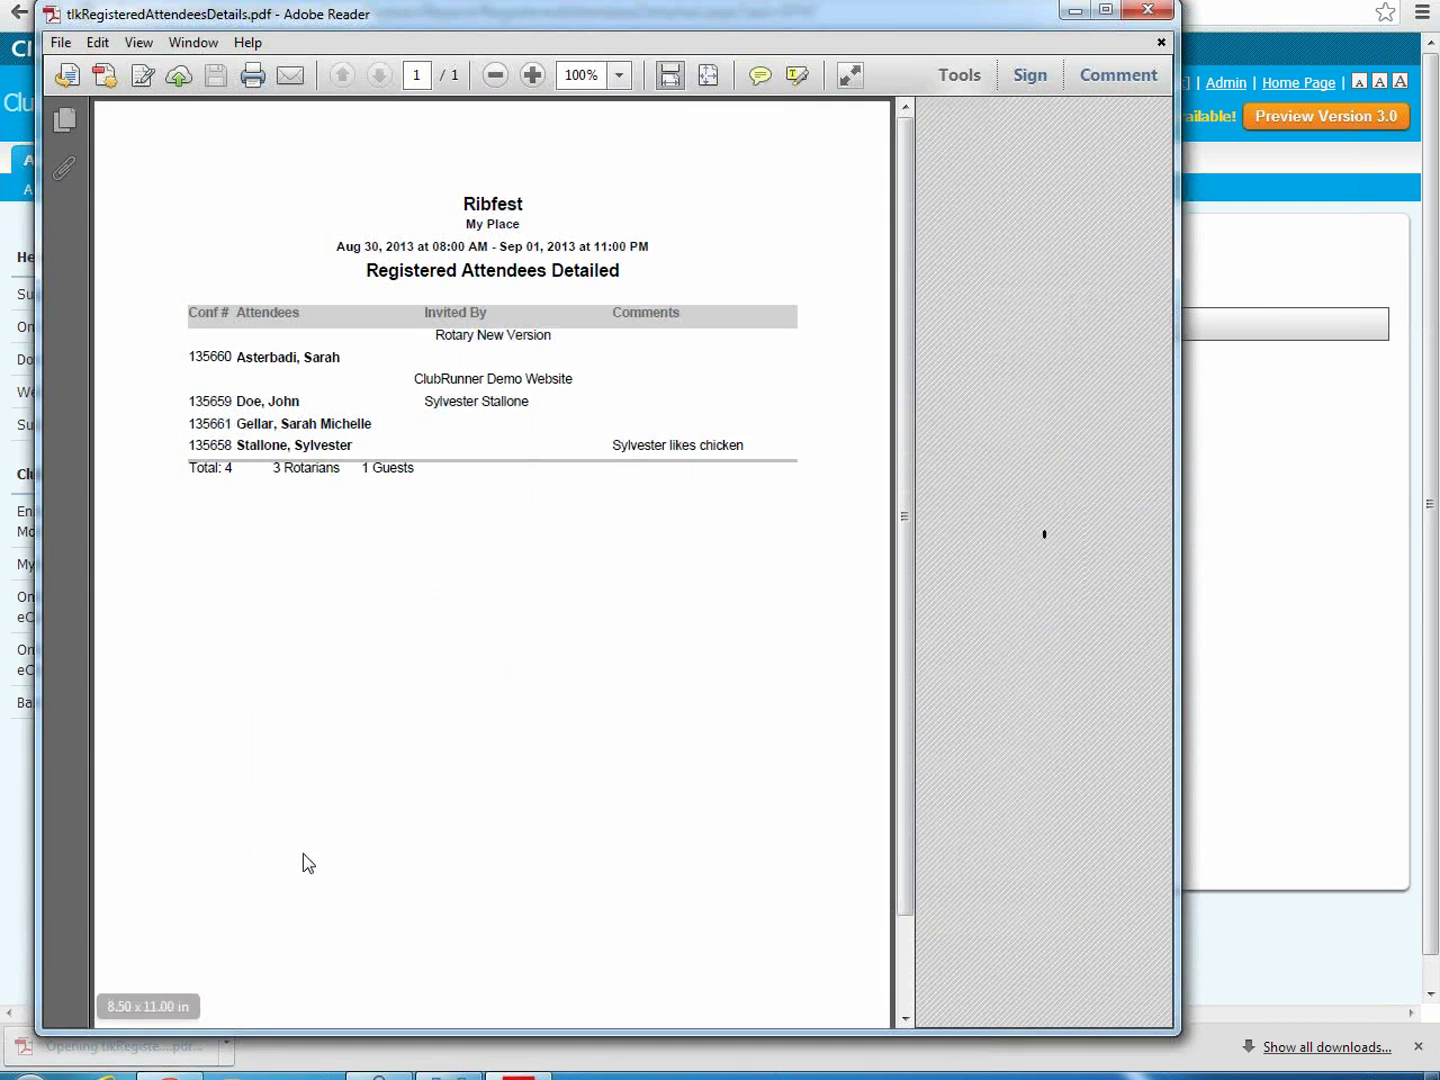
left_click(1148, 9)
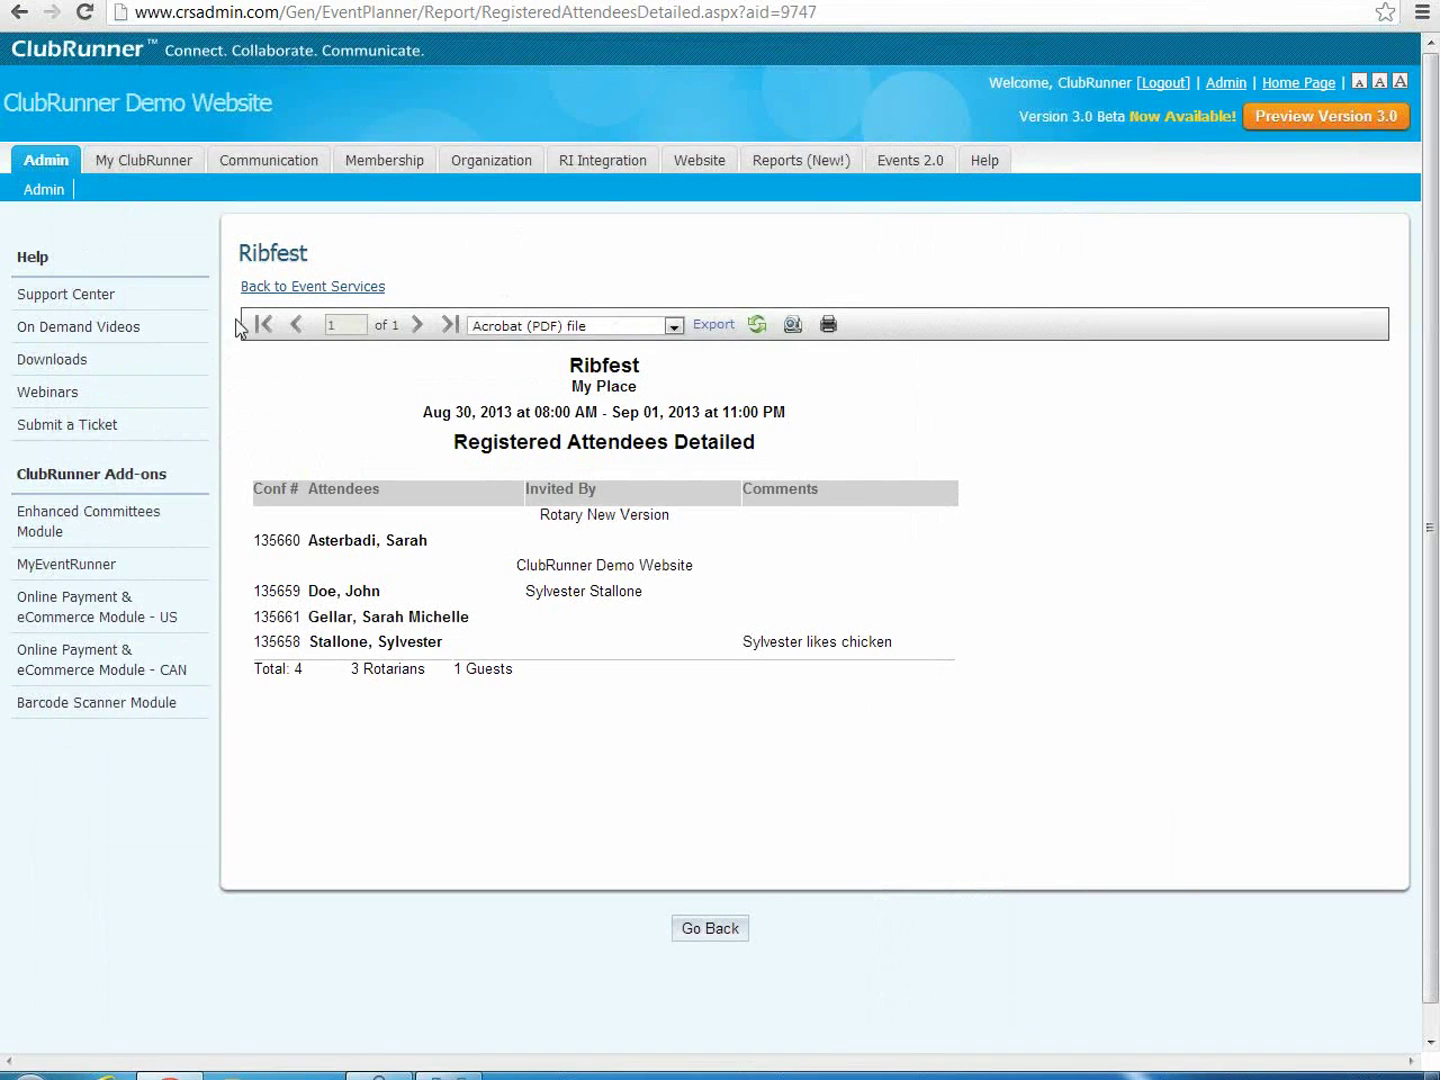
Step: Return to Ribfest's event services and open the Prepare name tags page
left_click(281, 291)
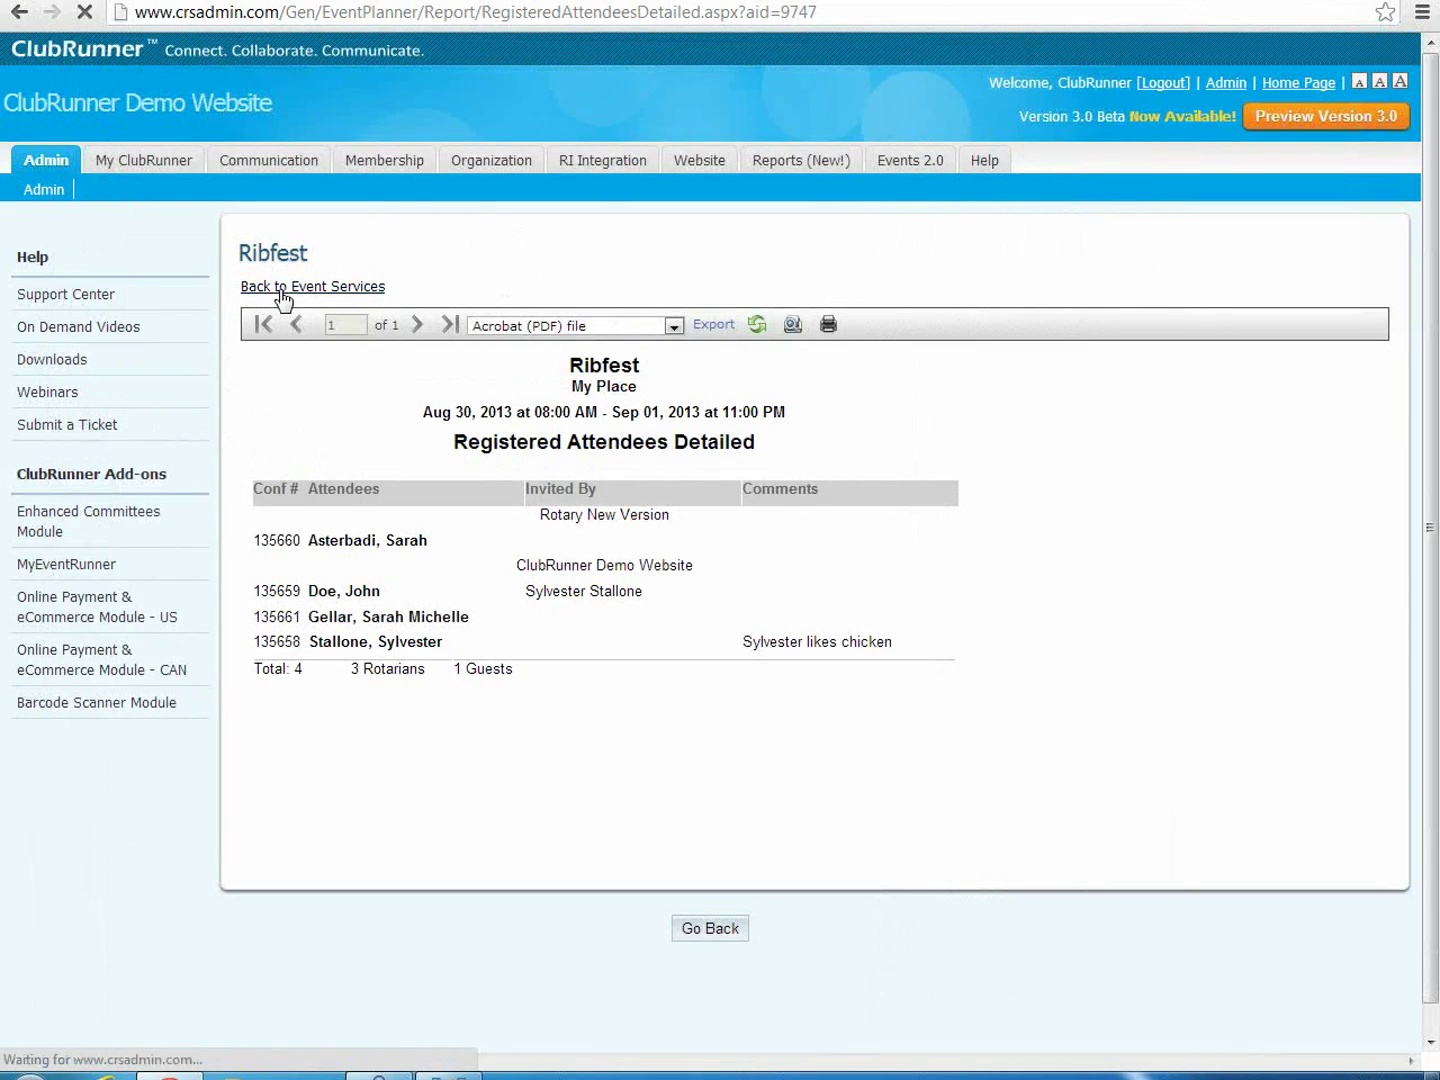
scroll(450, 620, "down", 3)
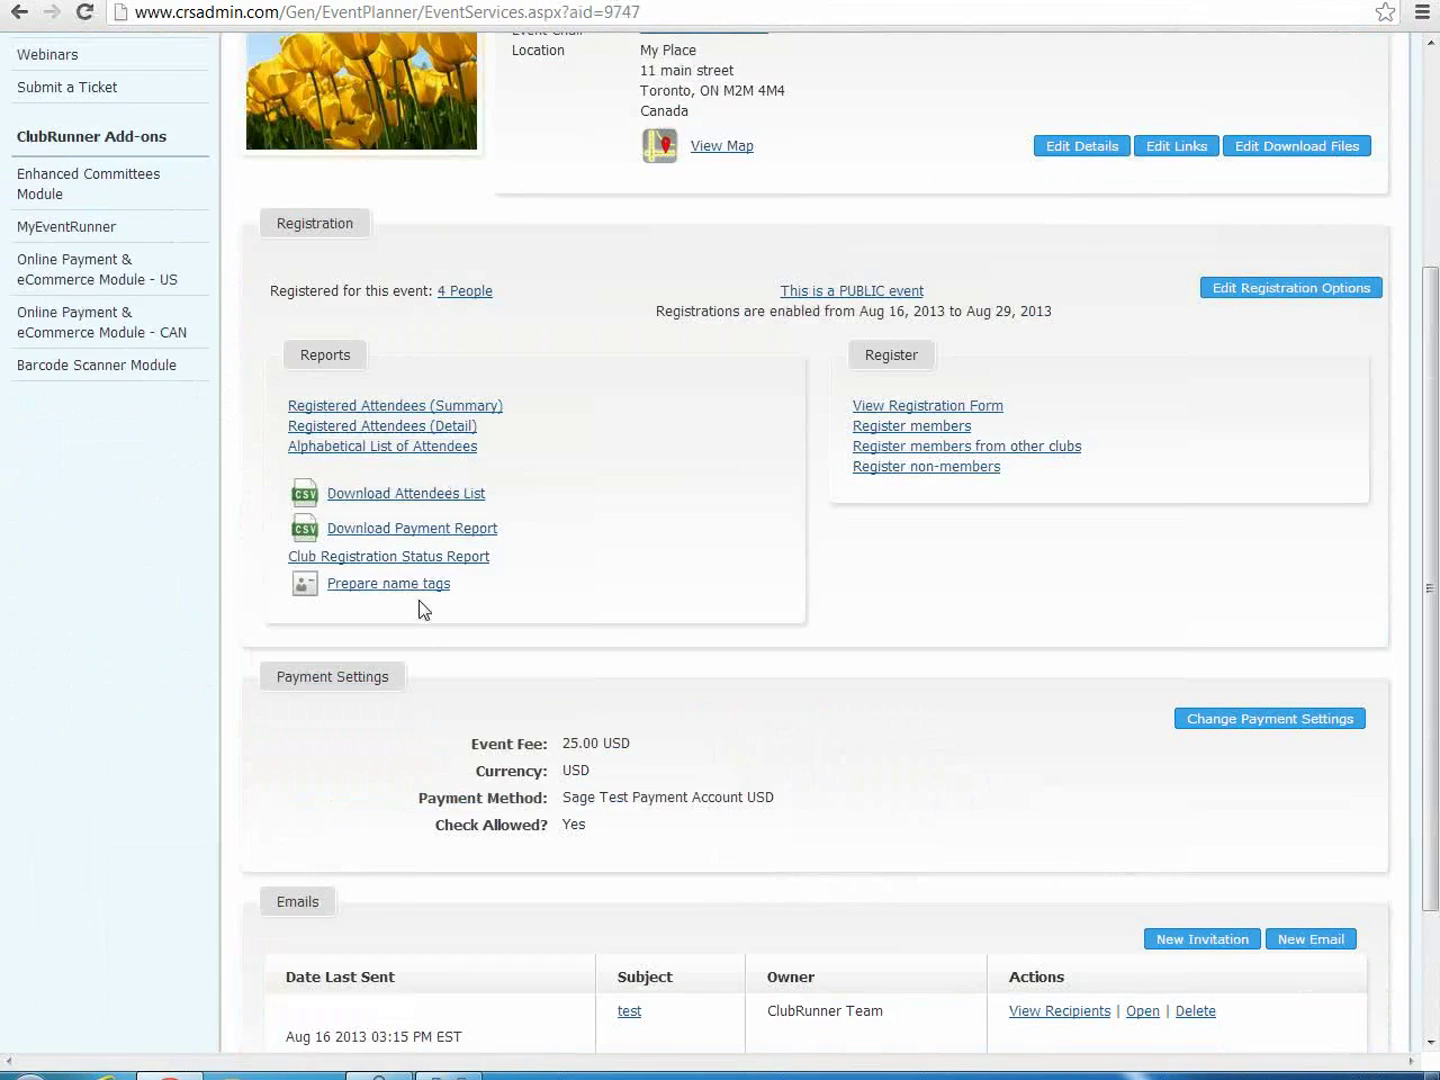
left_click(421, 591)
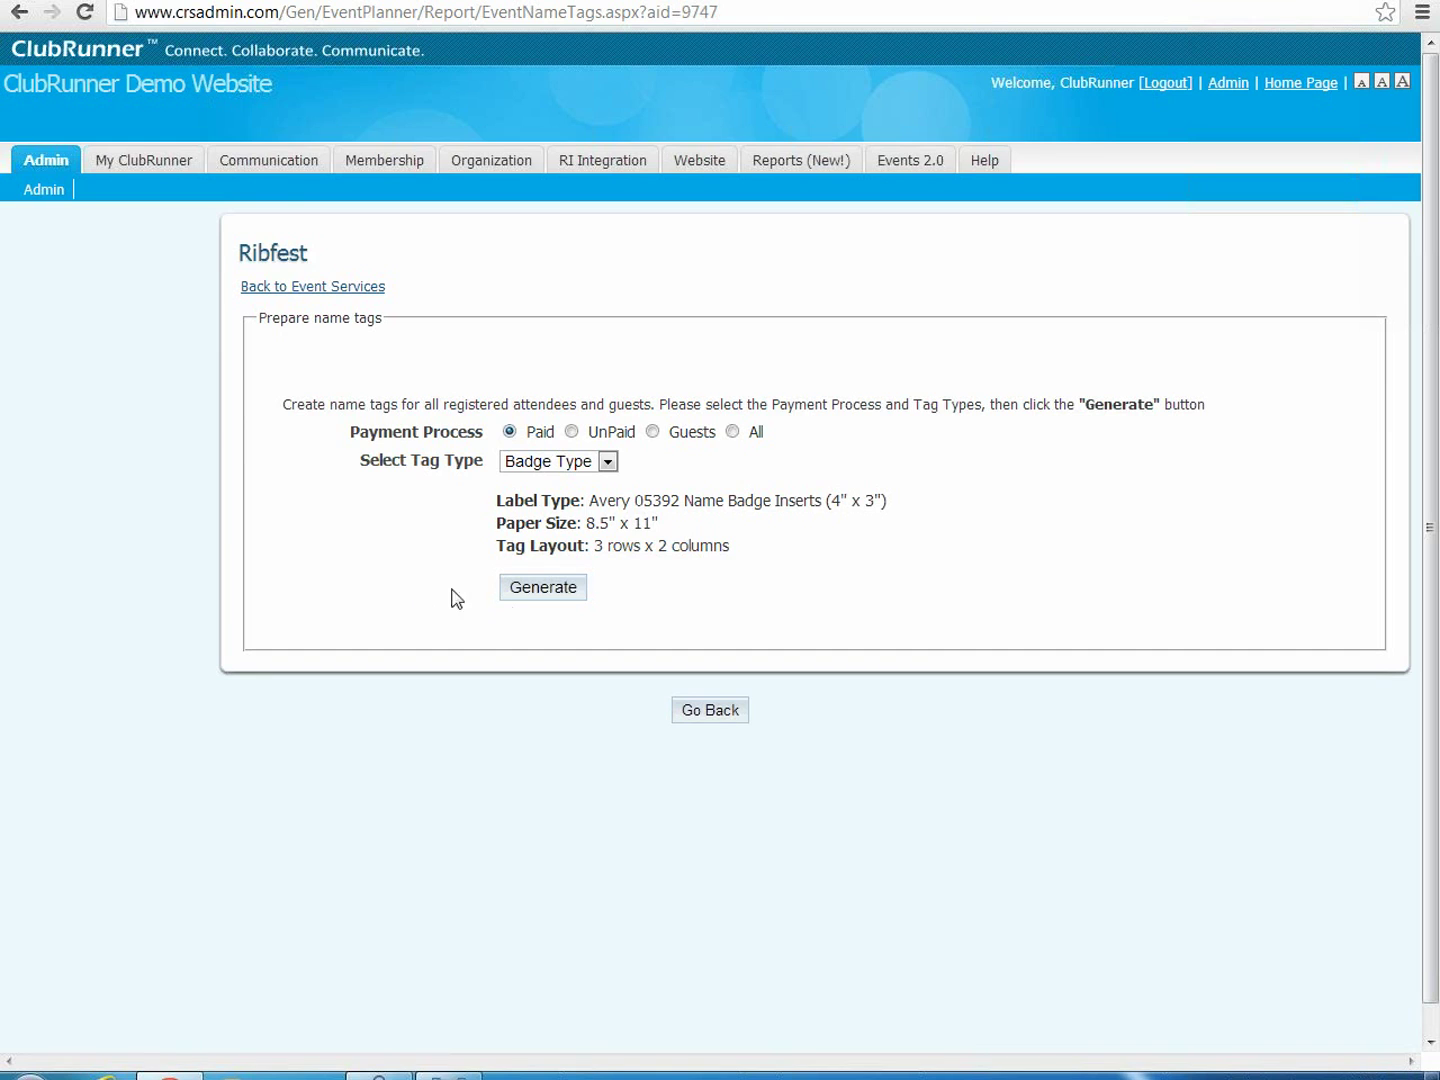
Step: Generate Paid-attendee name tags as tlkEventNameTags.rtf, check the three badges in WordPad, then regenerate
left_click(554, 589)
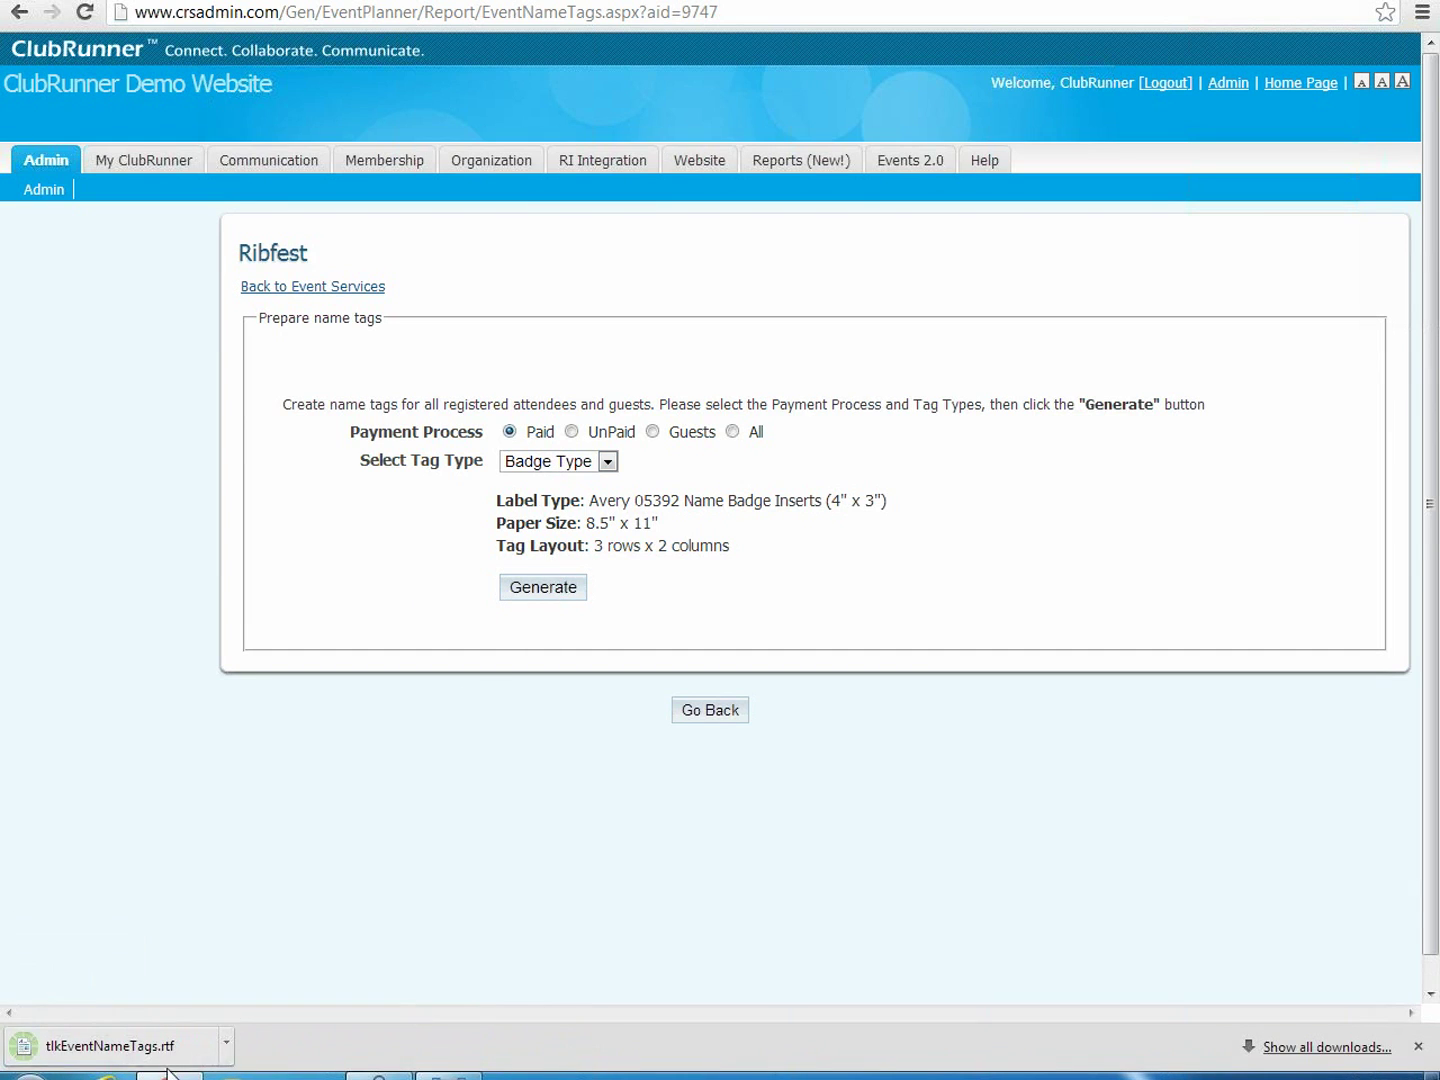
left_click(175, 1050)
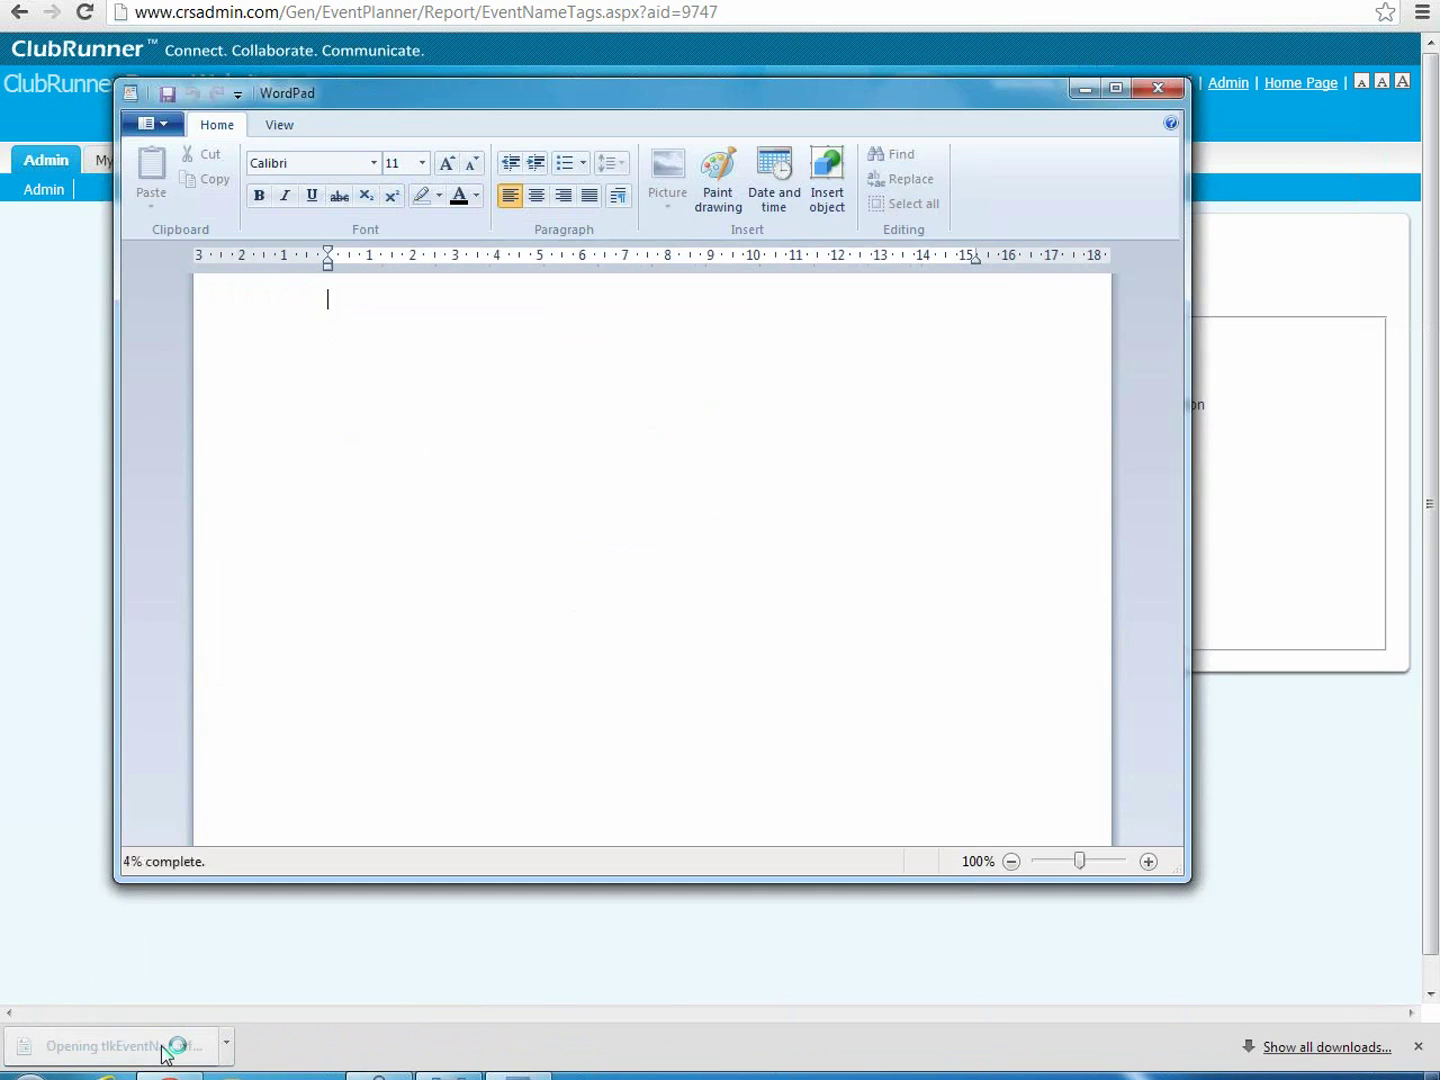
left_click(600, 516)
double_click(546, 386)
left_click(666, 352)
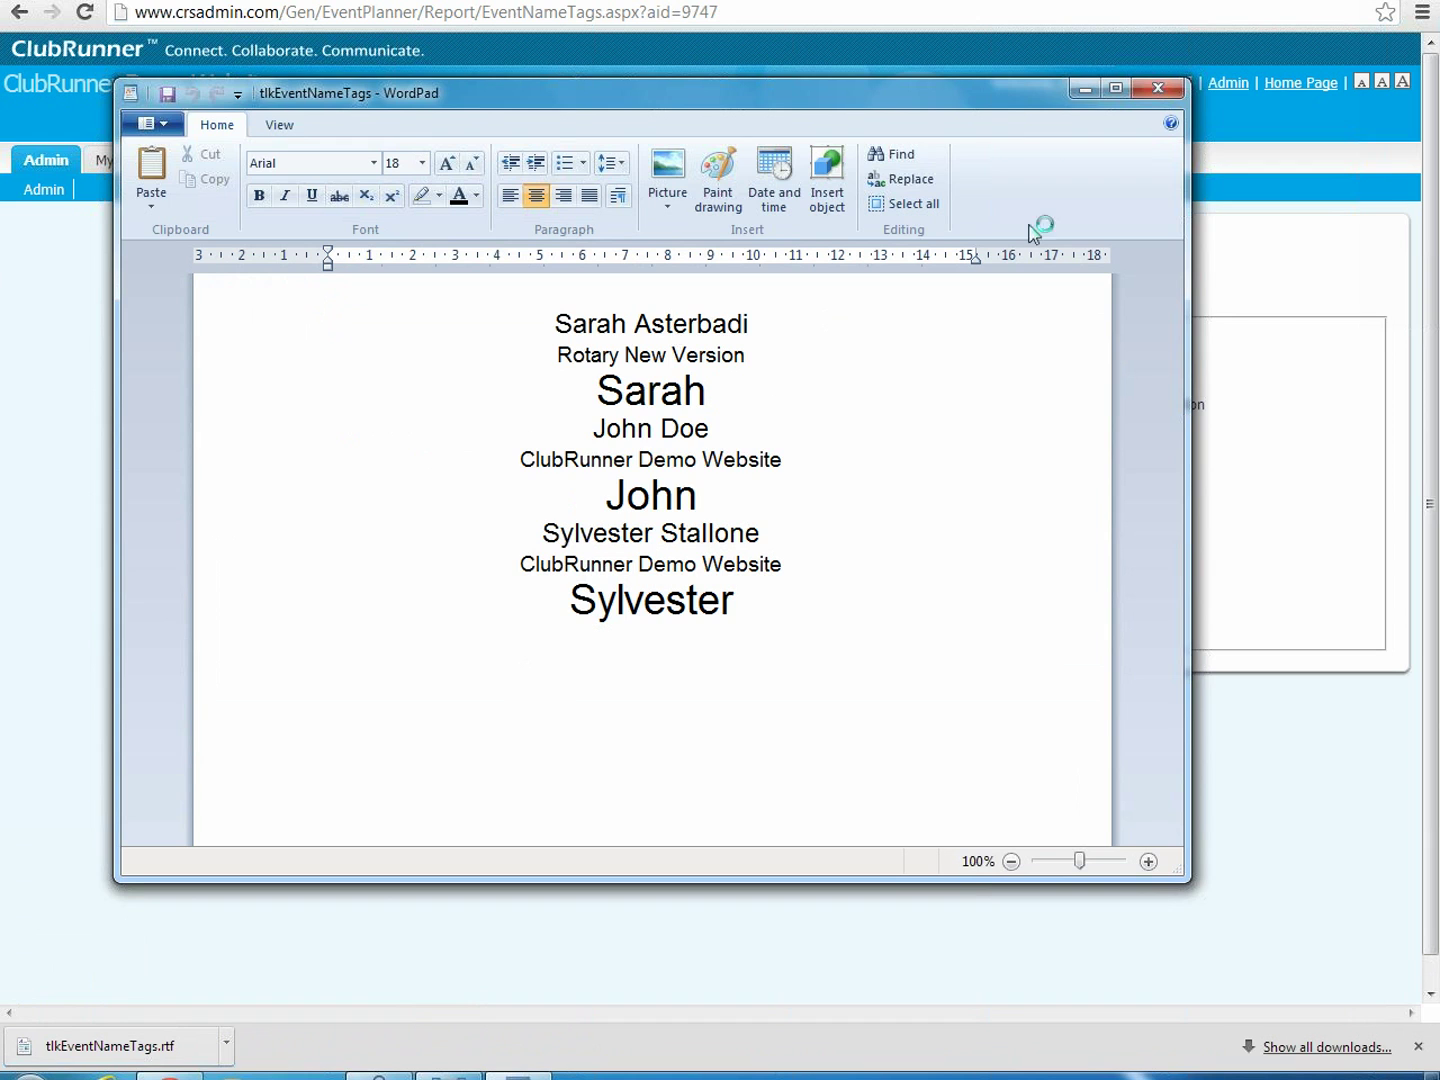
left_click(1165, 92)
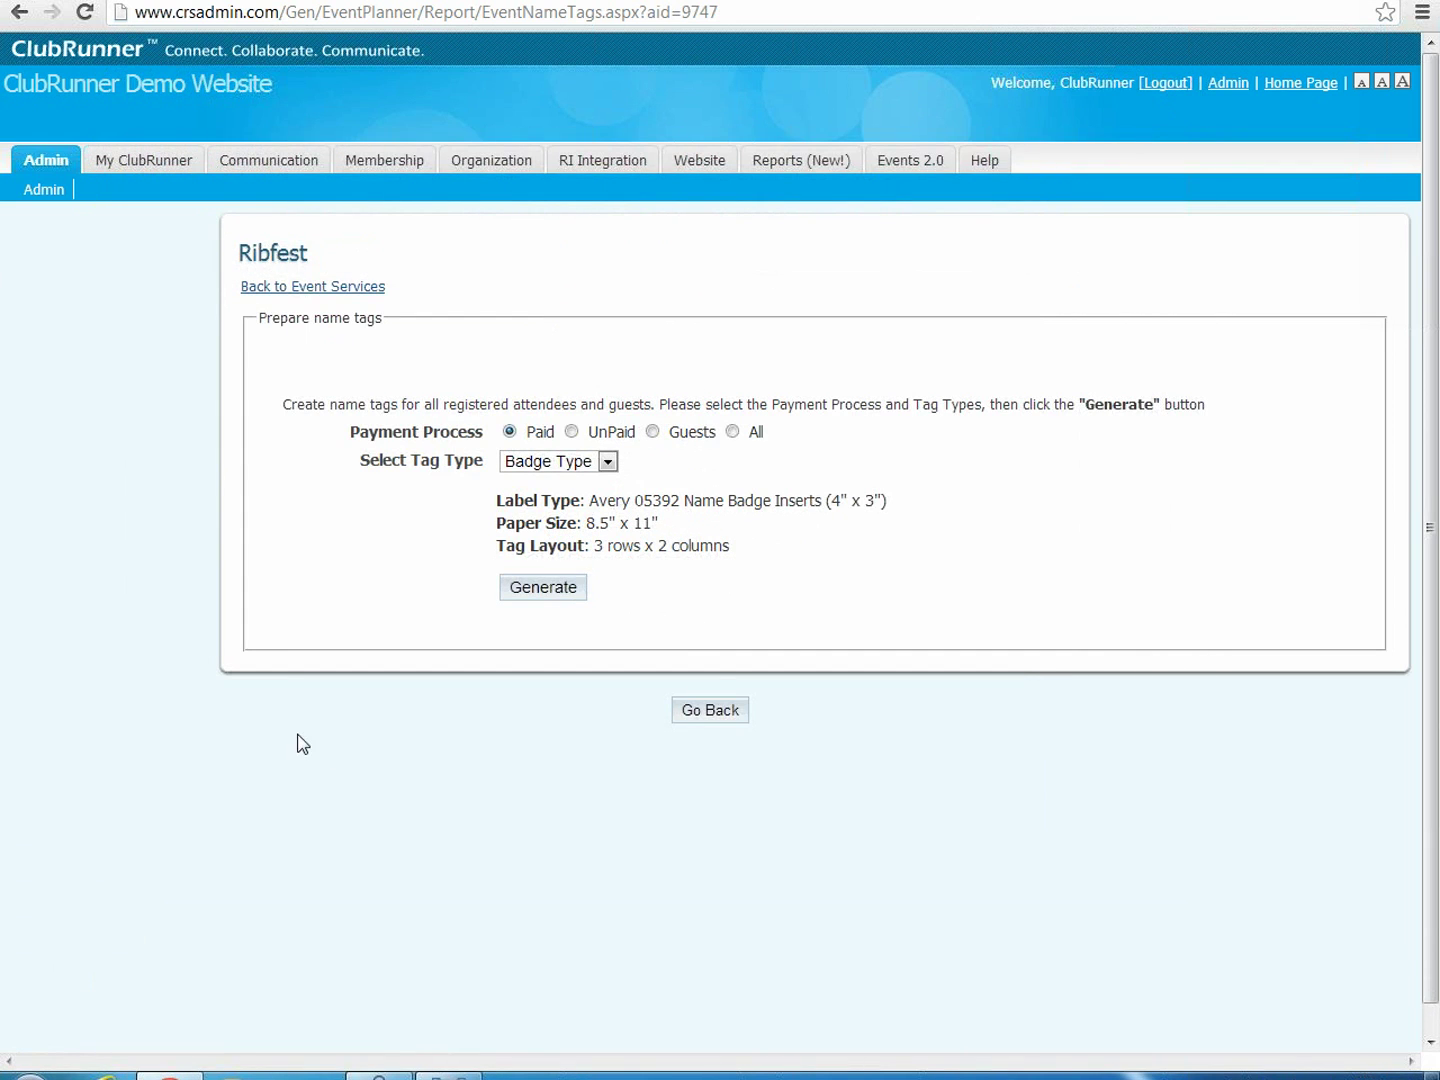
left_click(513, 590)
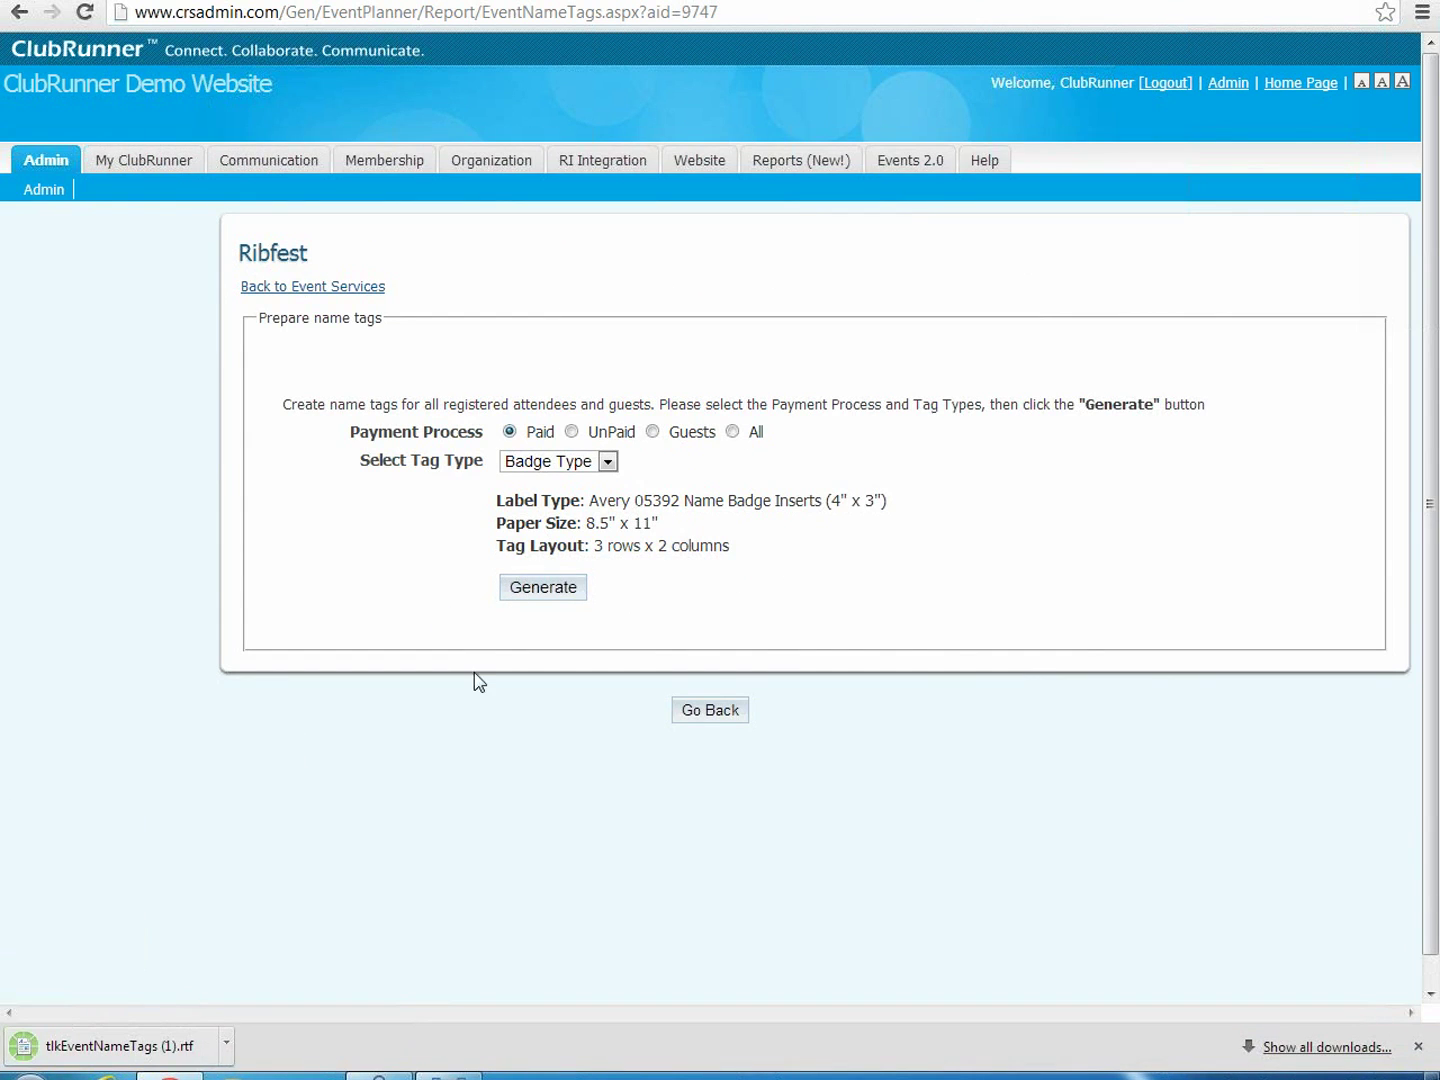
Step: Download tlkEventPaymentReport.xls, dismiss the can't-open warning, and open the Club Registration Status Report
left_click(22, 16)
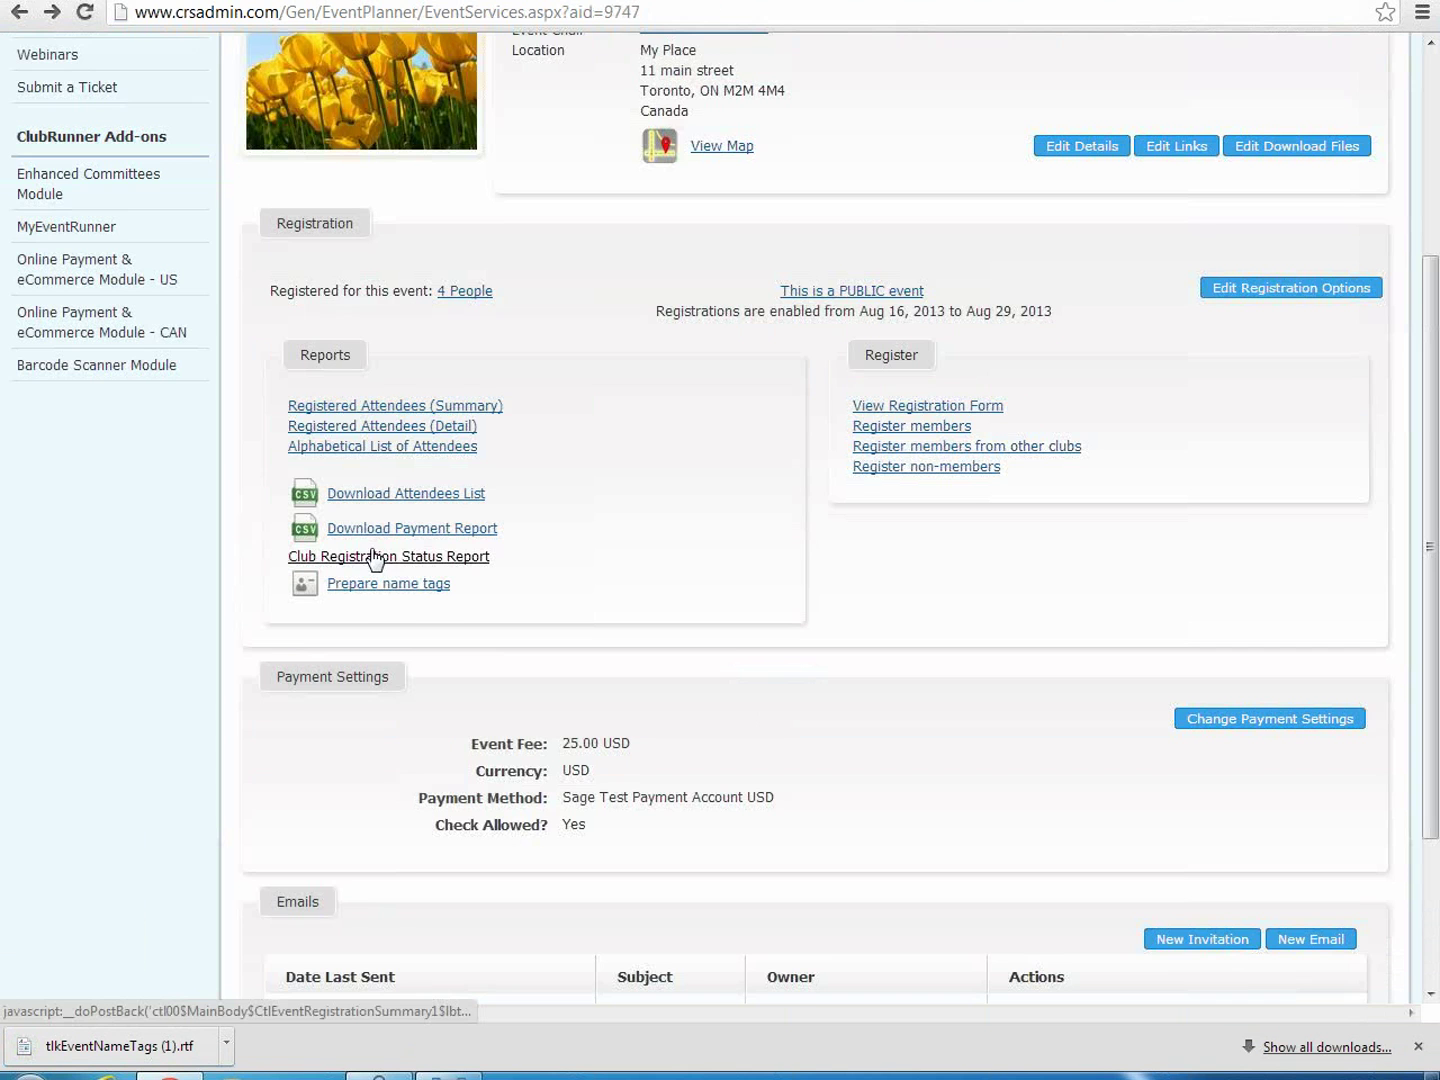
left_click(452, 530)
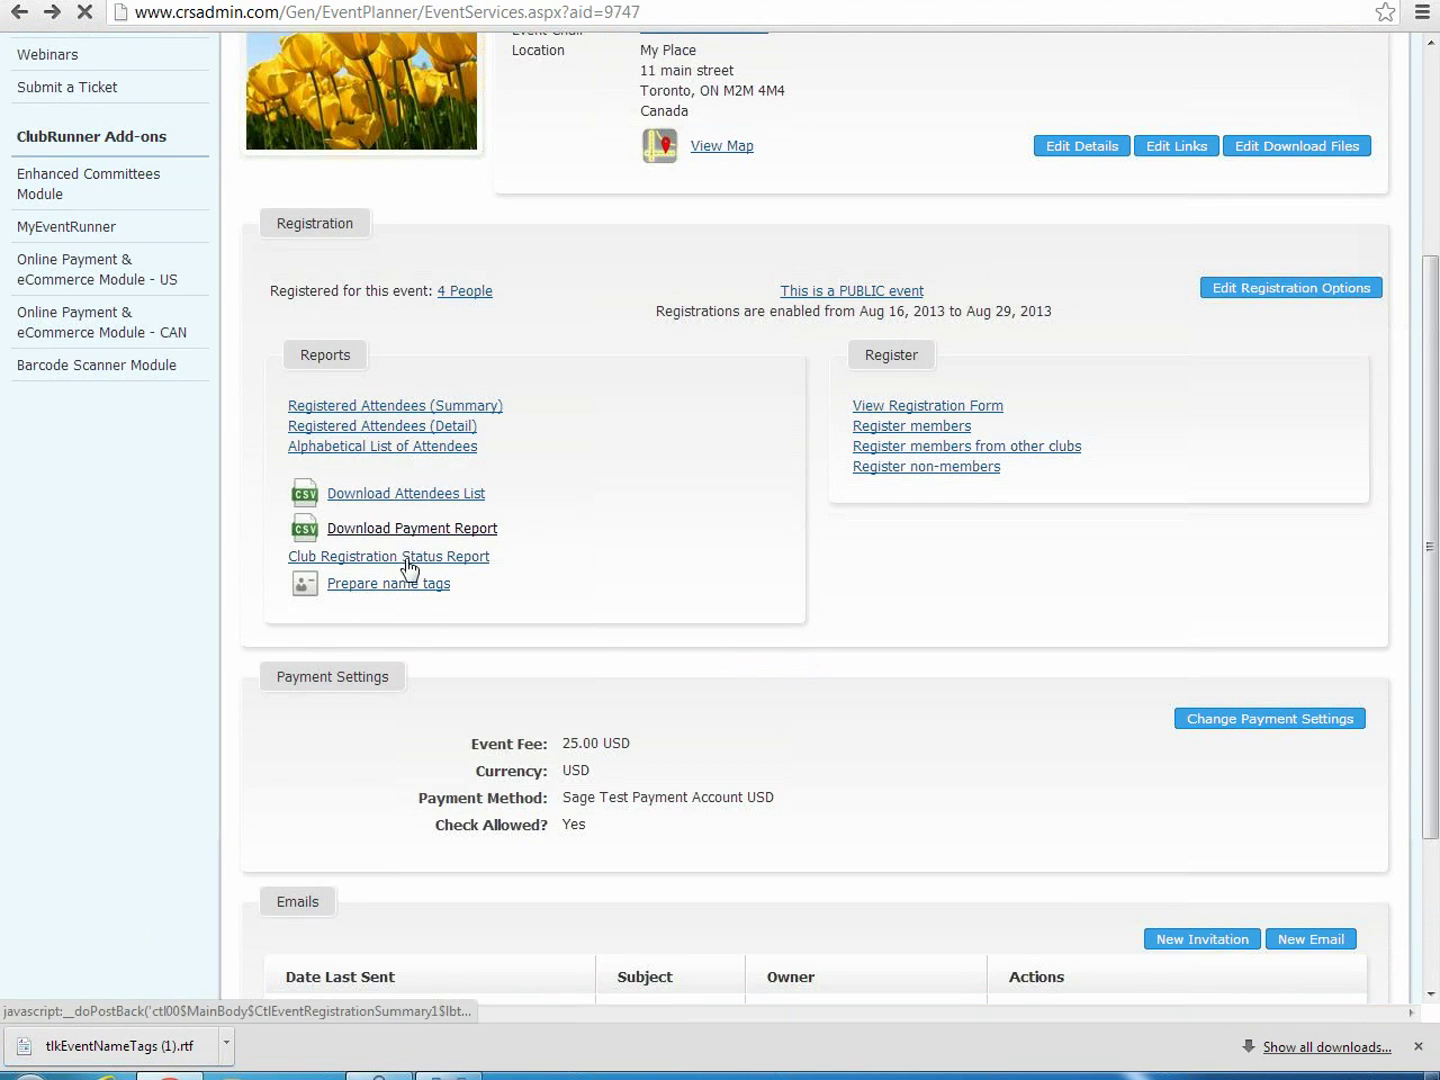
left_click(409, 566)
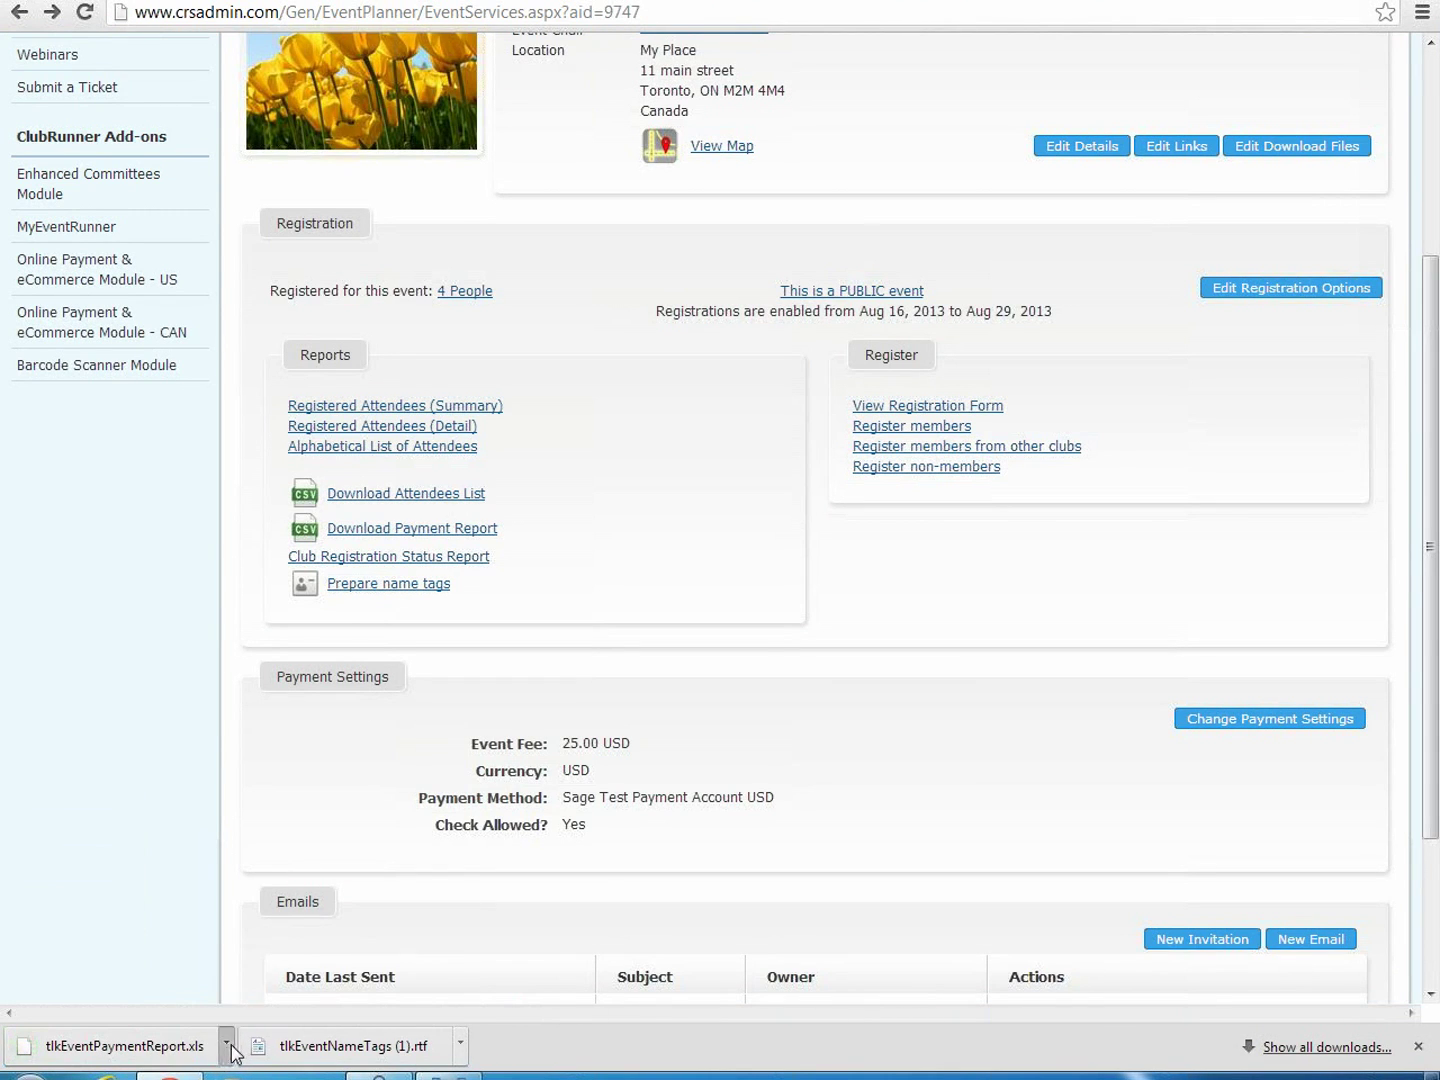
left_click(226, 1045)
left_click(275, 908)
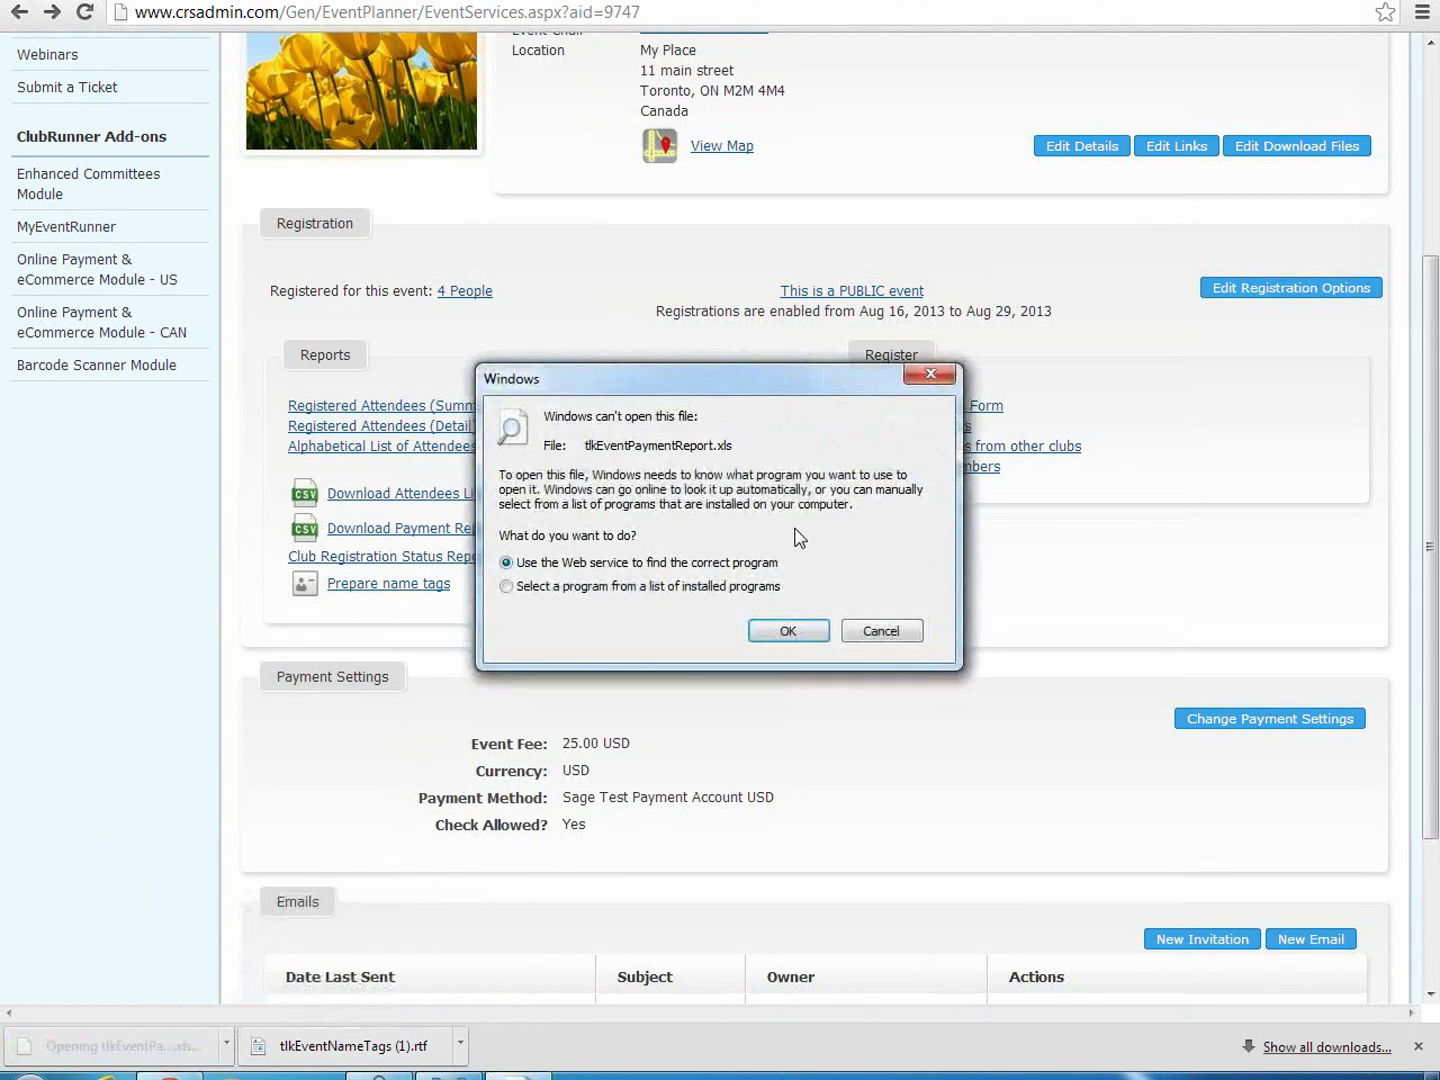
left_click(884, 632)
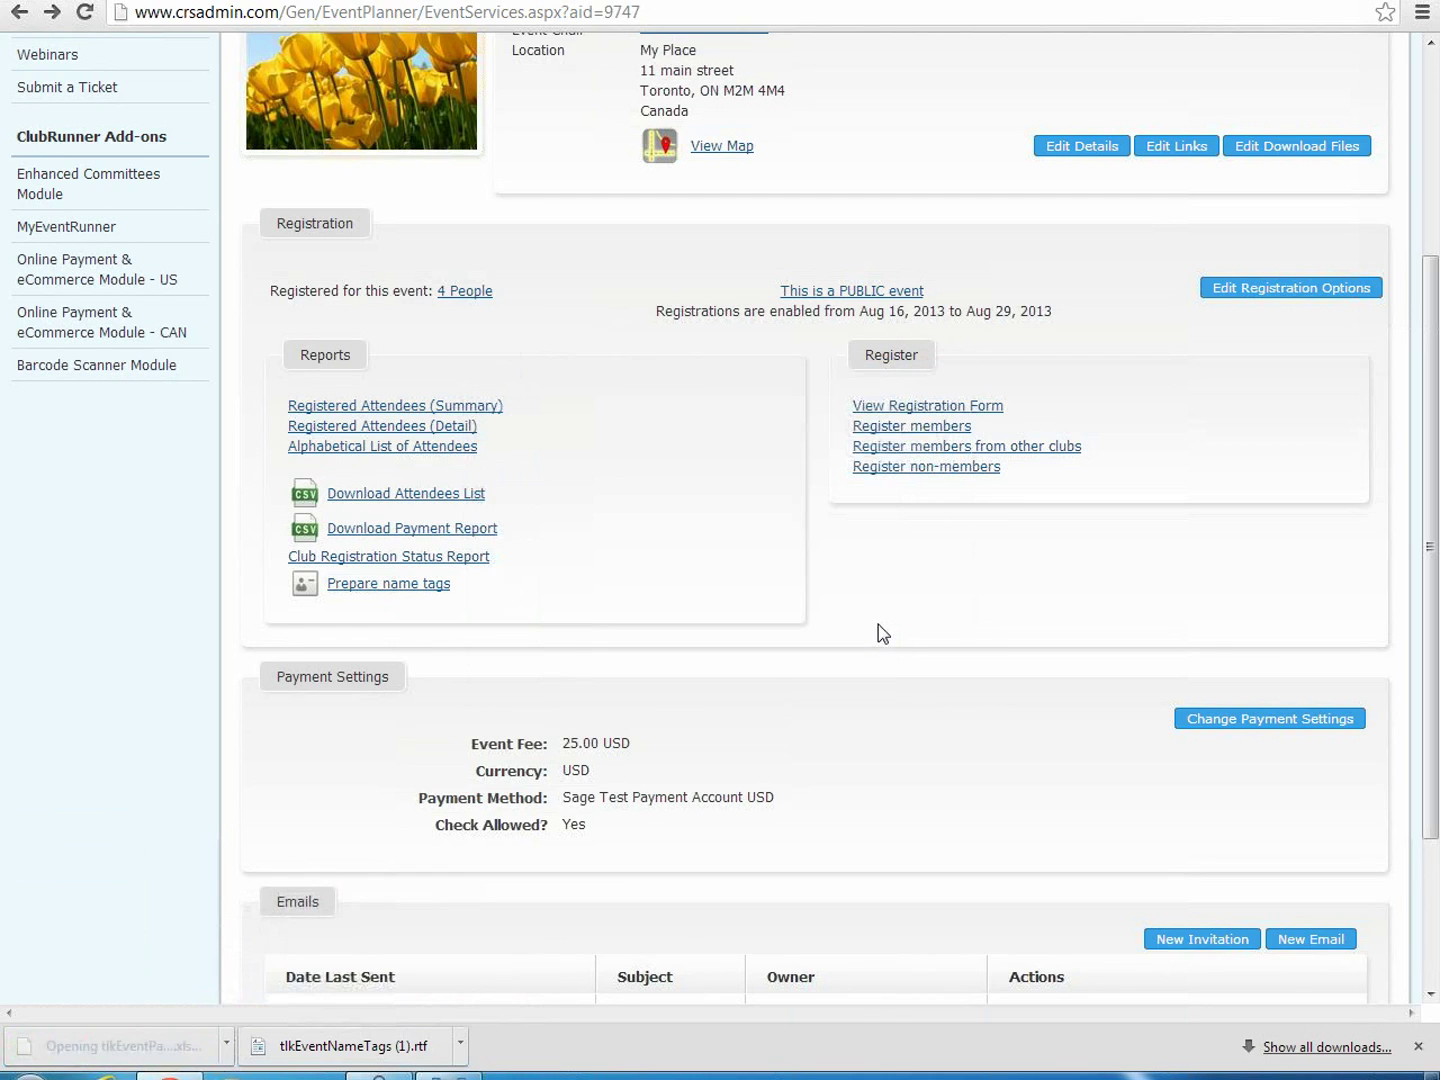
left_click(479, 563)
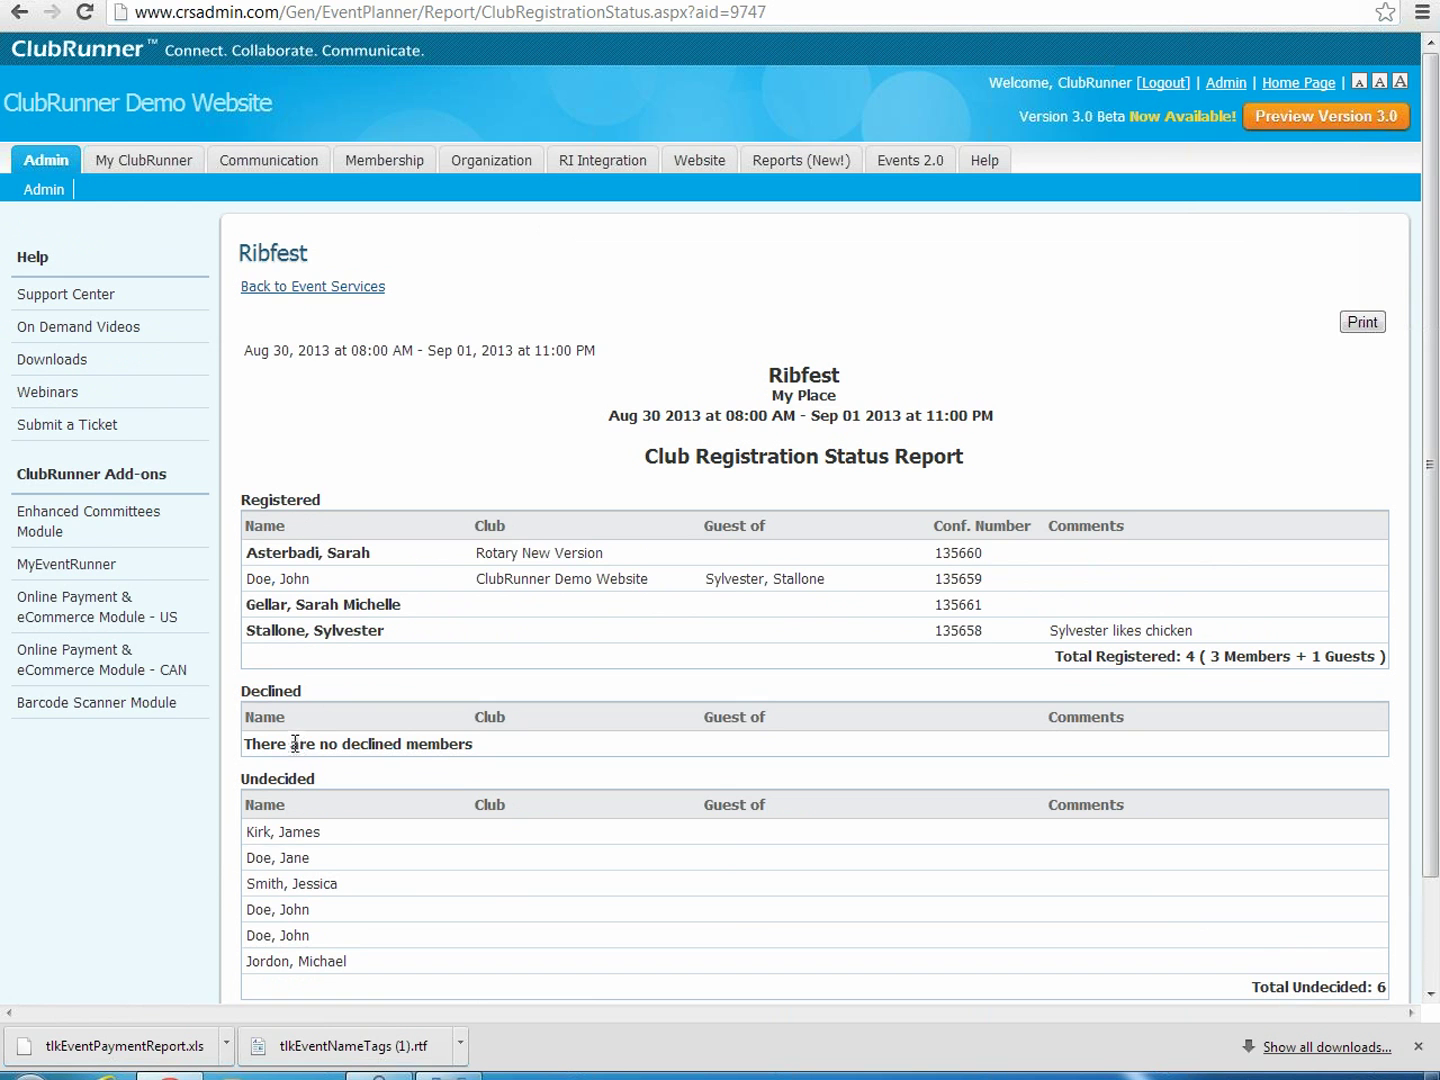
Step: Review the status report (4 registered, 6 undecided), then go to the public demo site home page
scroll(295, 744, "down", 2)
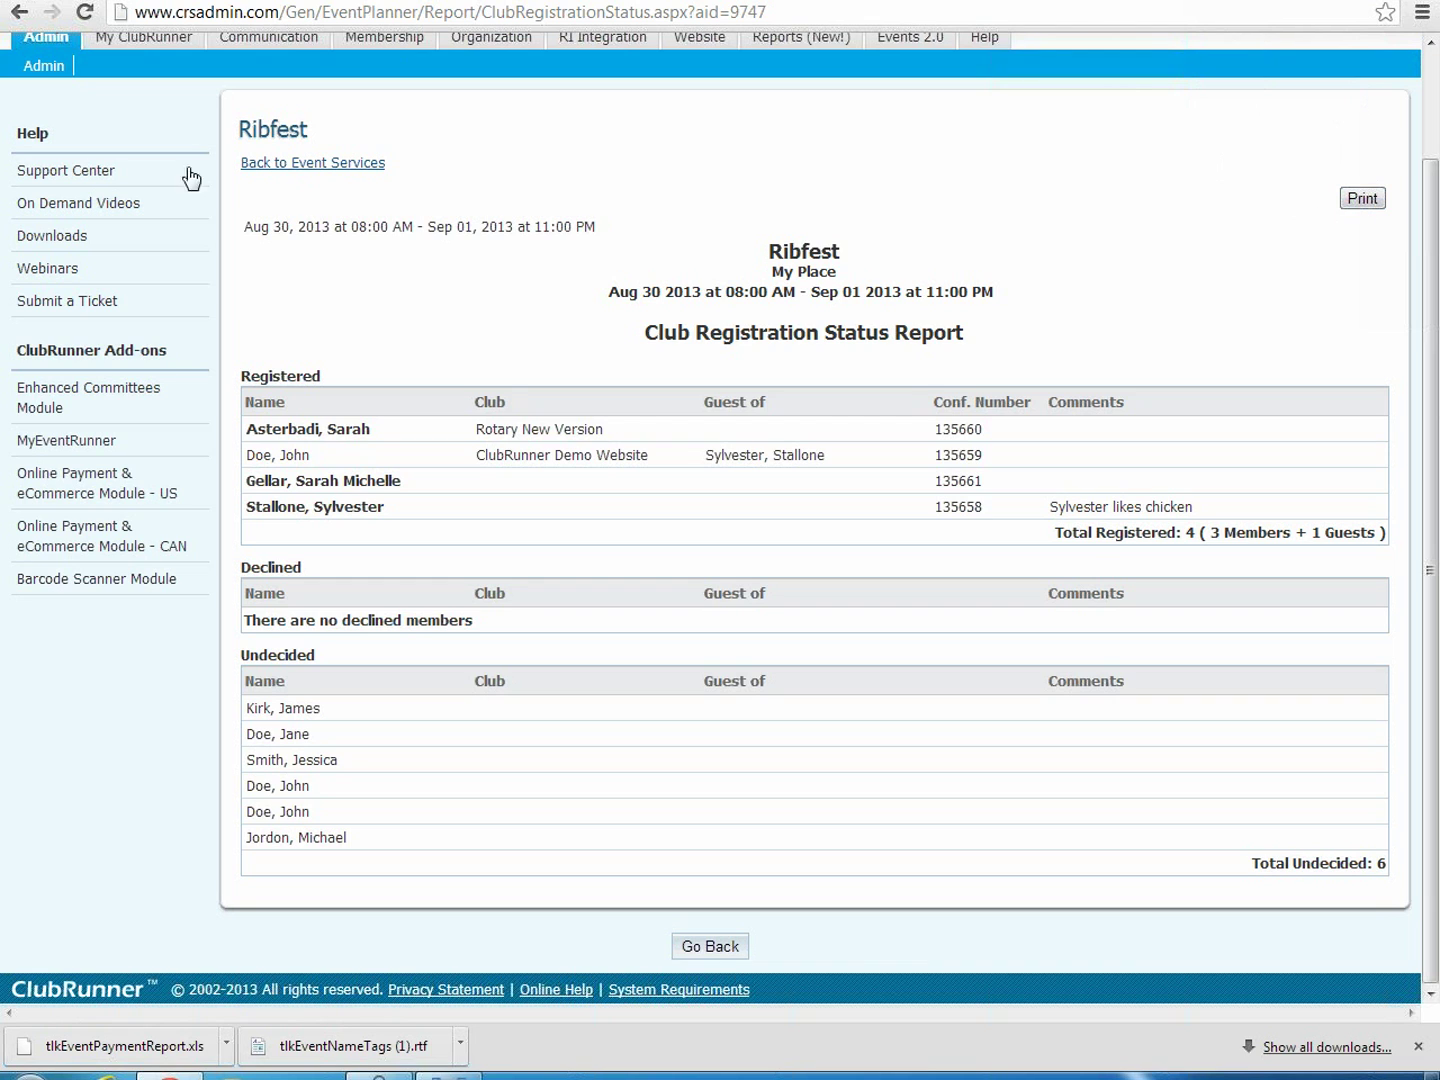
left_click(343, 166)
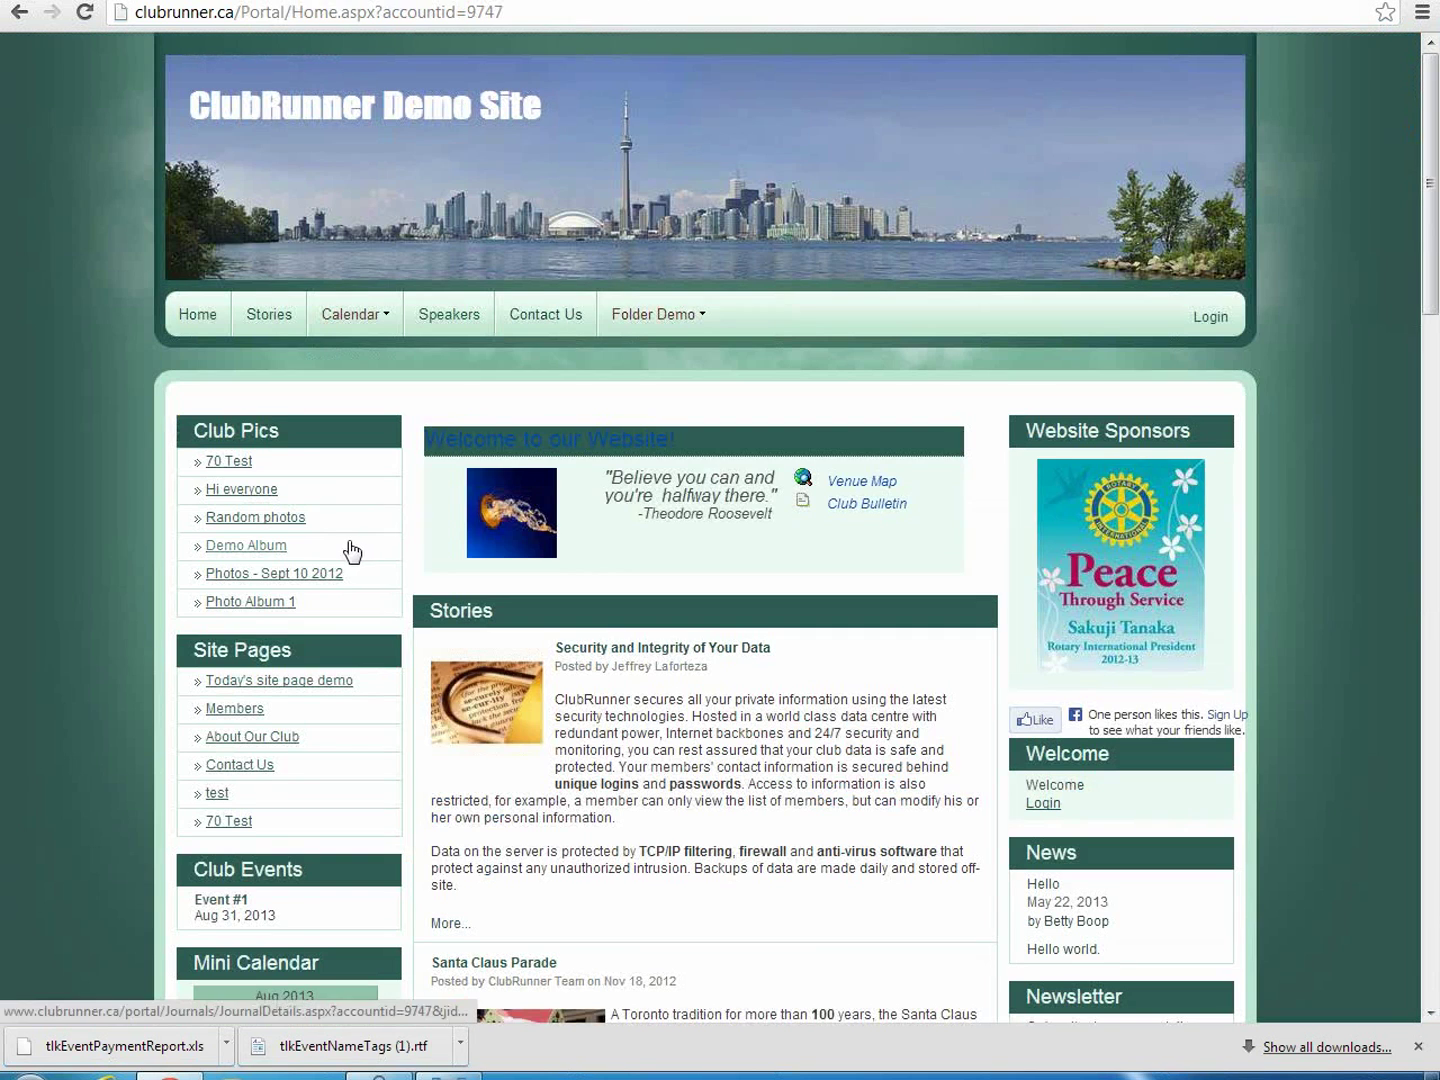
left_click(352, 551)
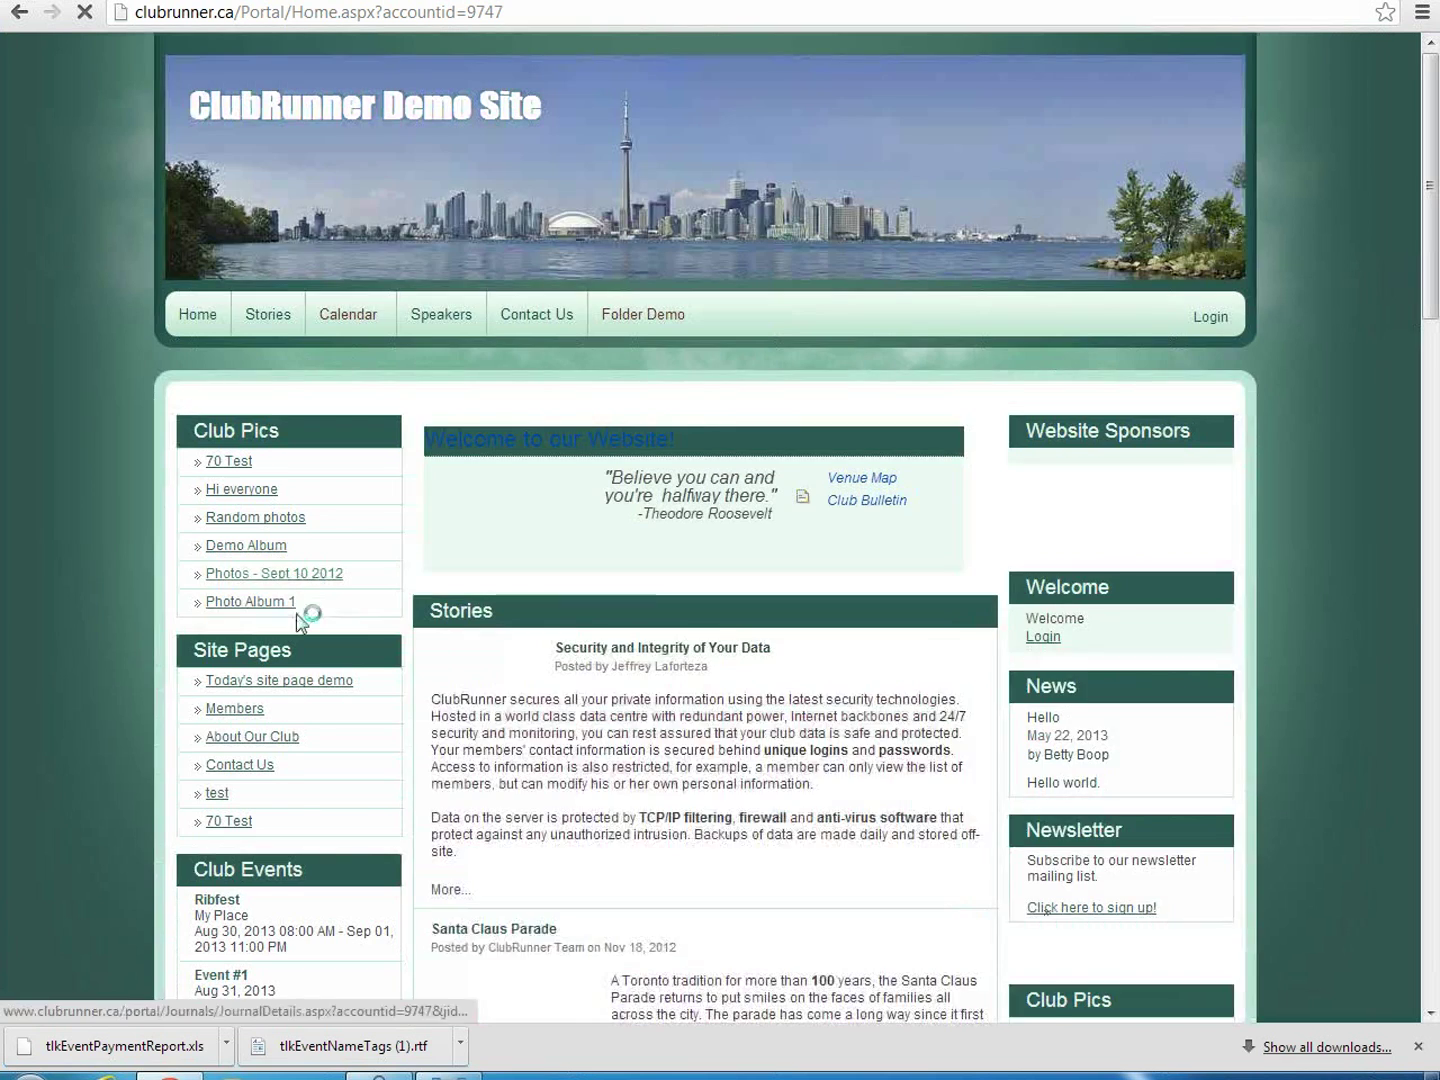
Step: Open Ribfest on the public site and start a guest registration with a new attendee
scroll(299, 600, "down", 2)
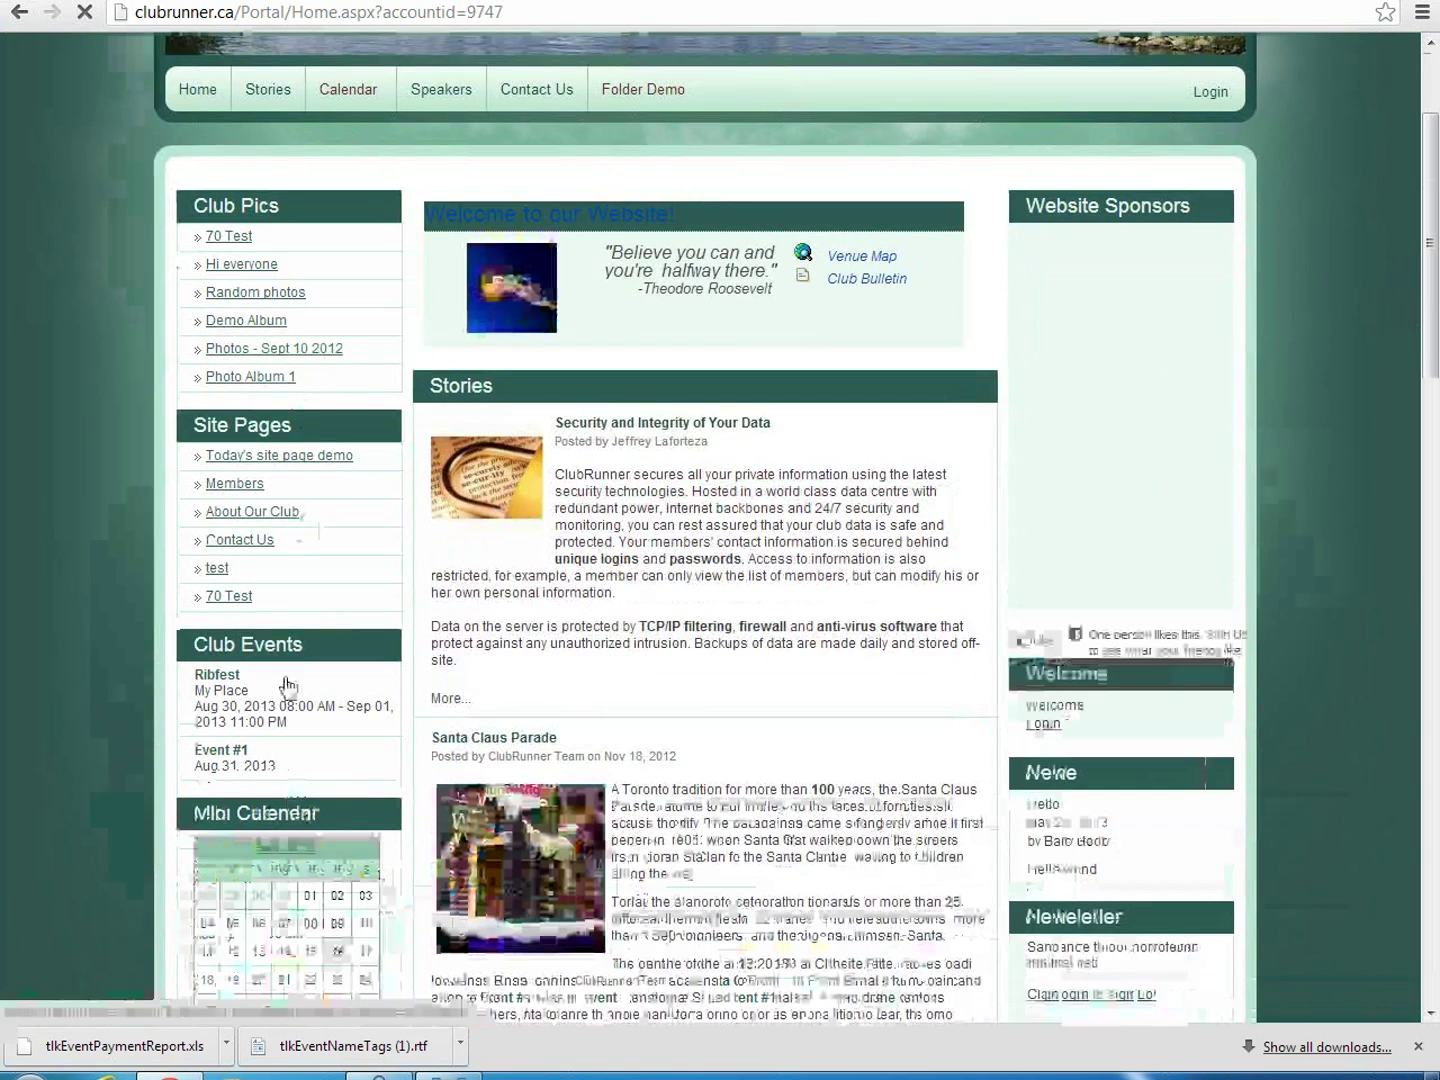
left_click(229, 678)
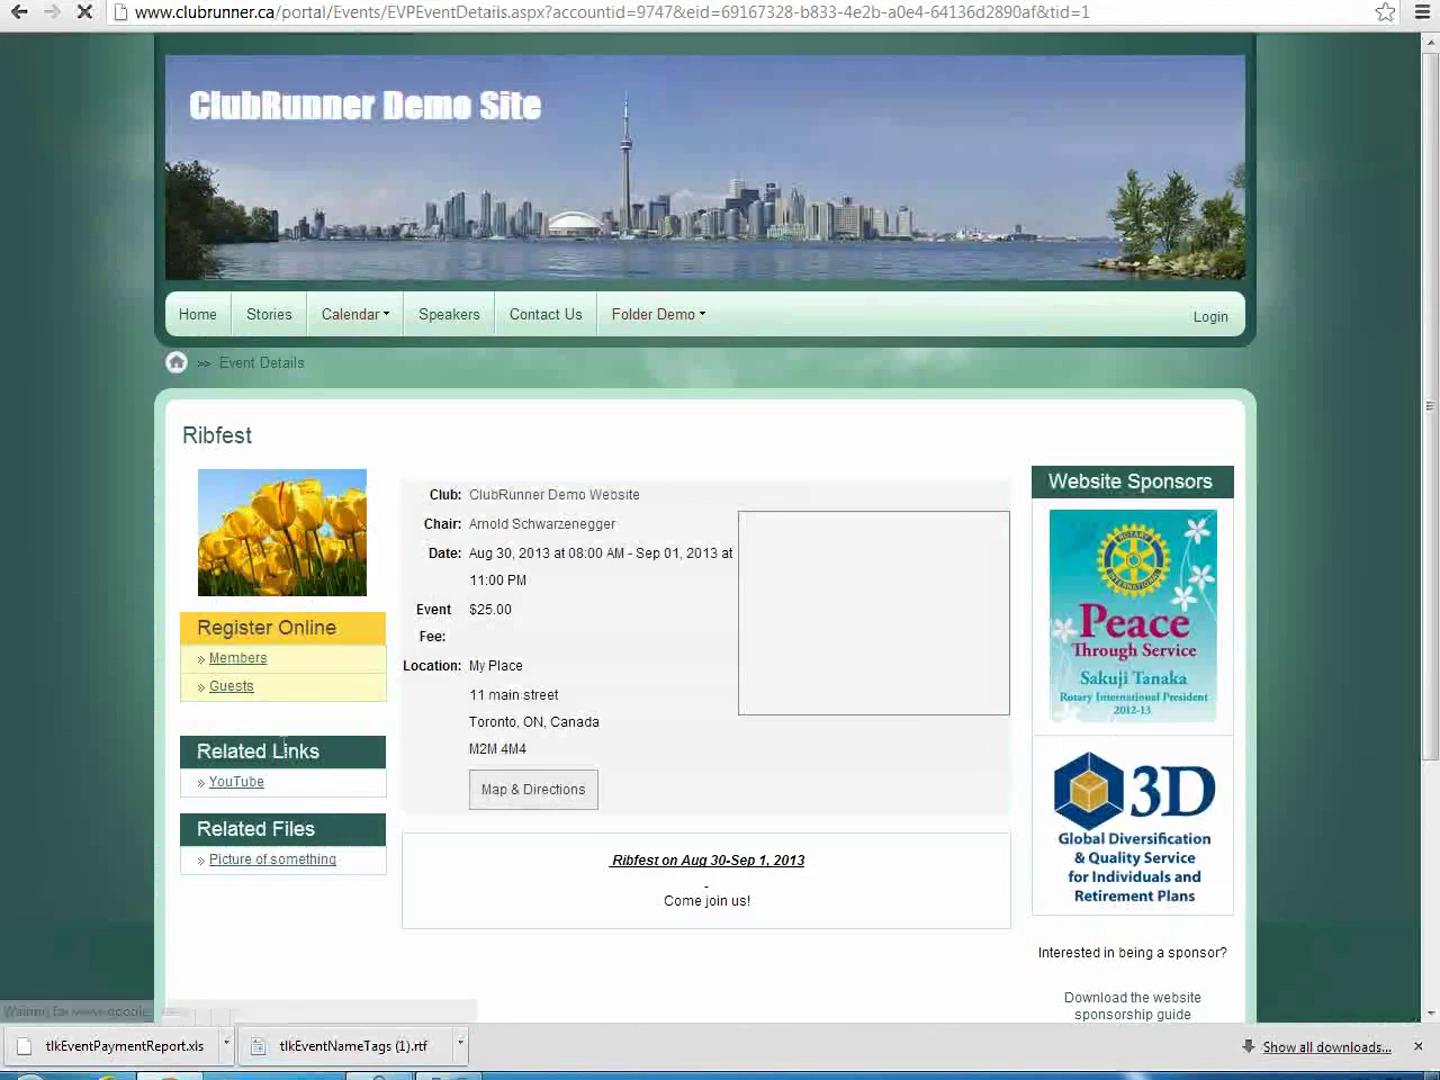
left_click(231, 687)
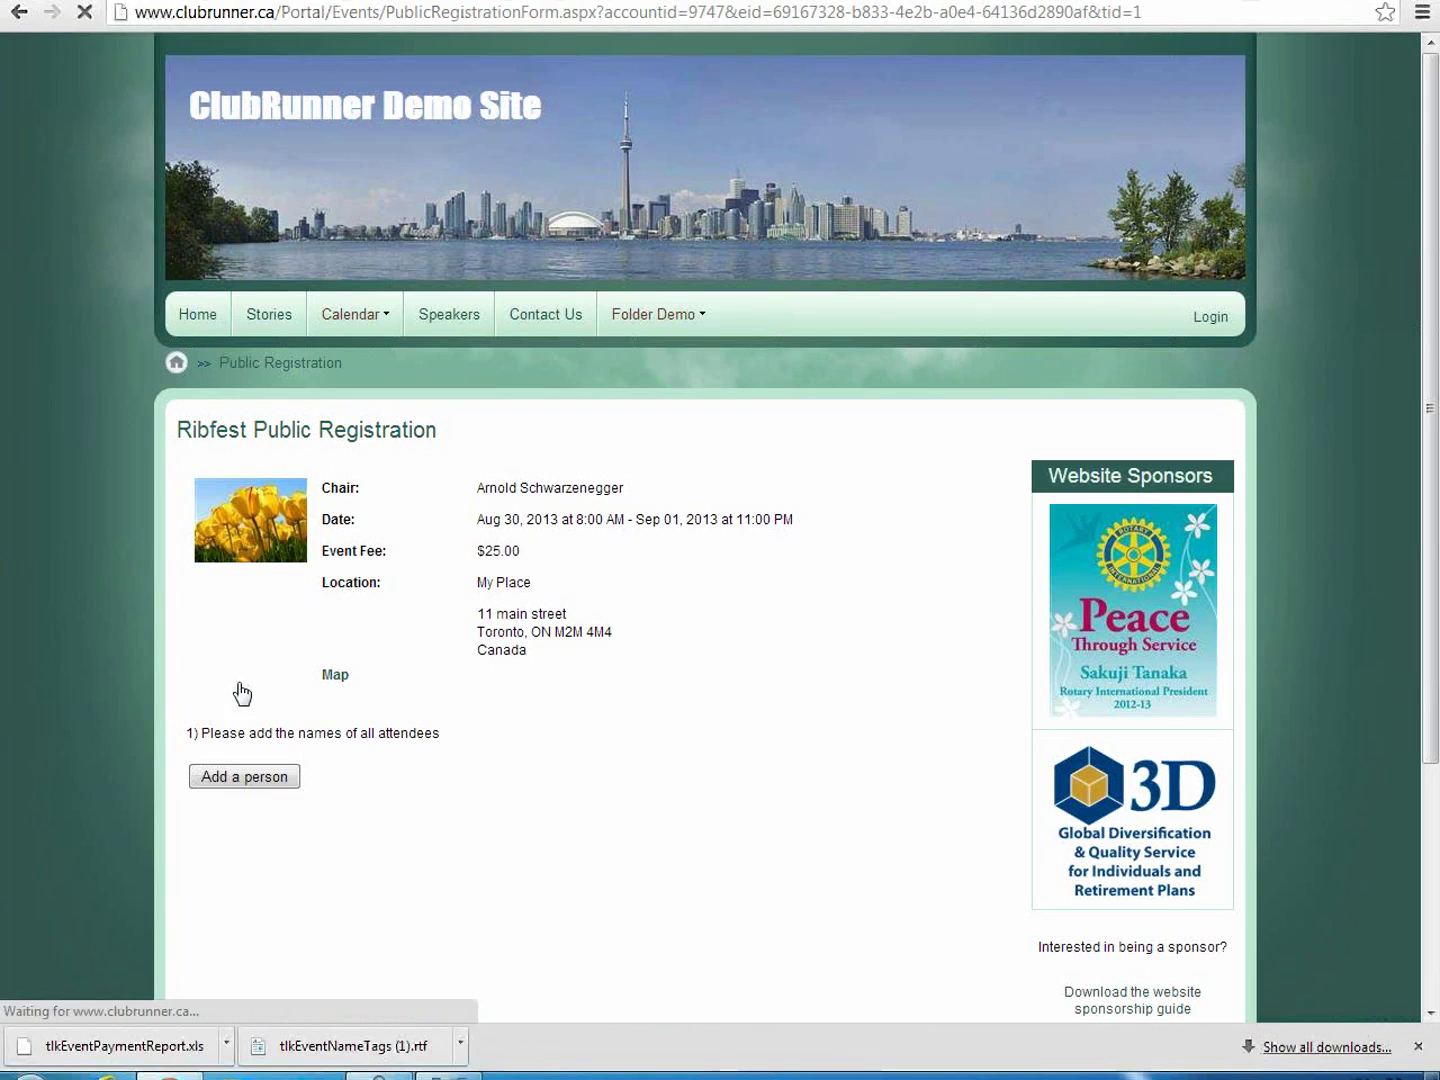
left_click(278, 777)
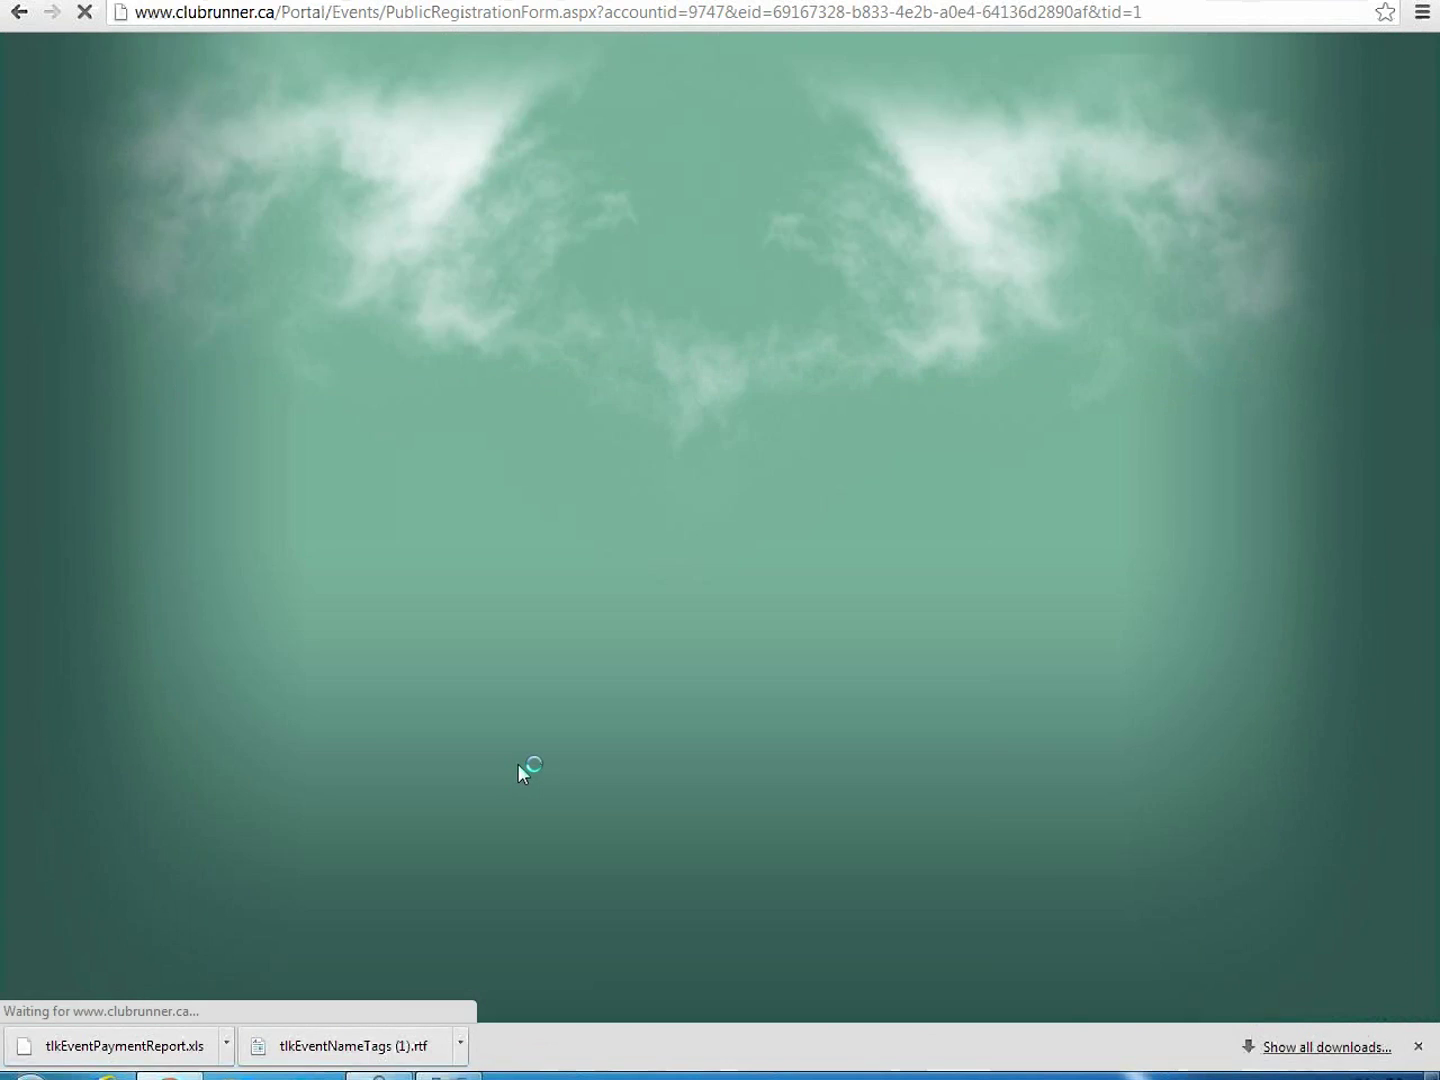
Step: Enter the guest's first and last name, save for 25.00 owing, and add another attendee
scroll(731, 748, "down", 2)
left_click(434, 659)
type("fsd")
left_click(427, 703)
type("fdsa")
left_click(427, 748)
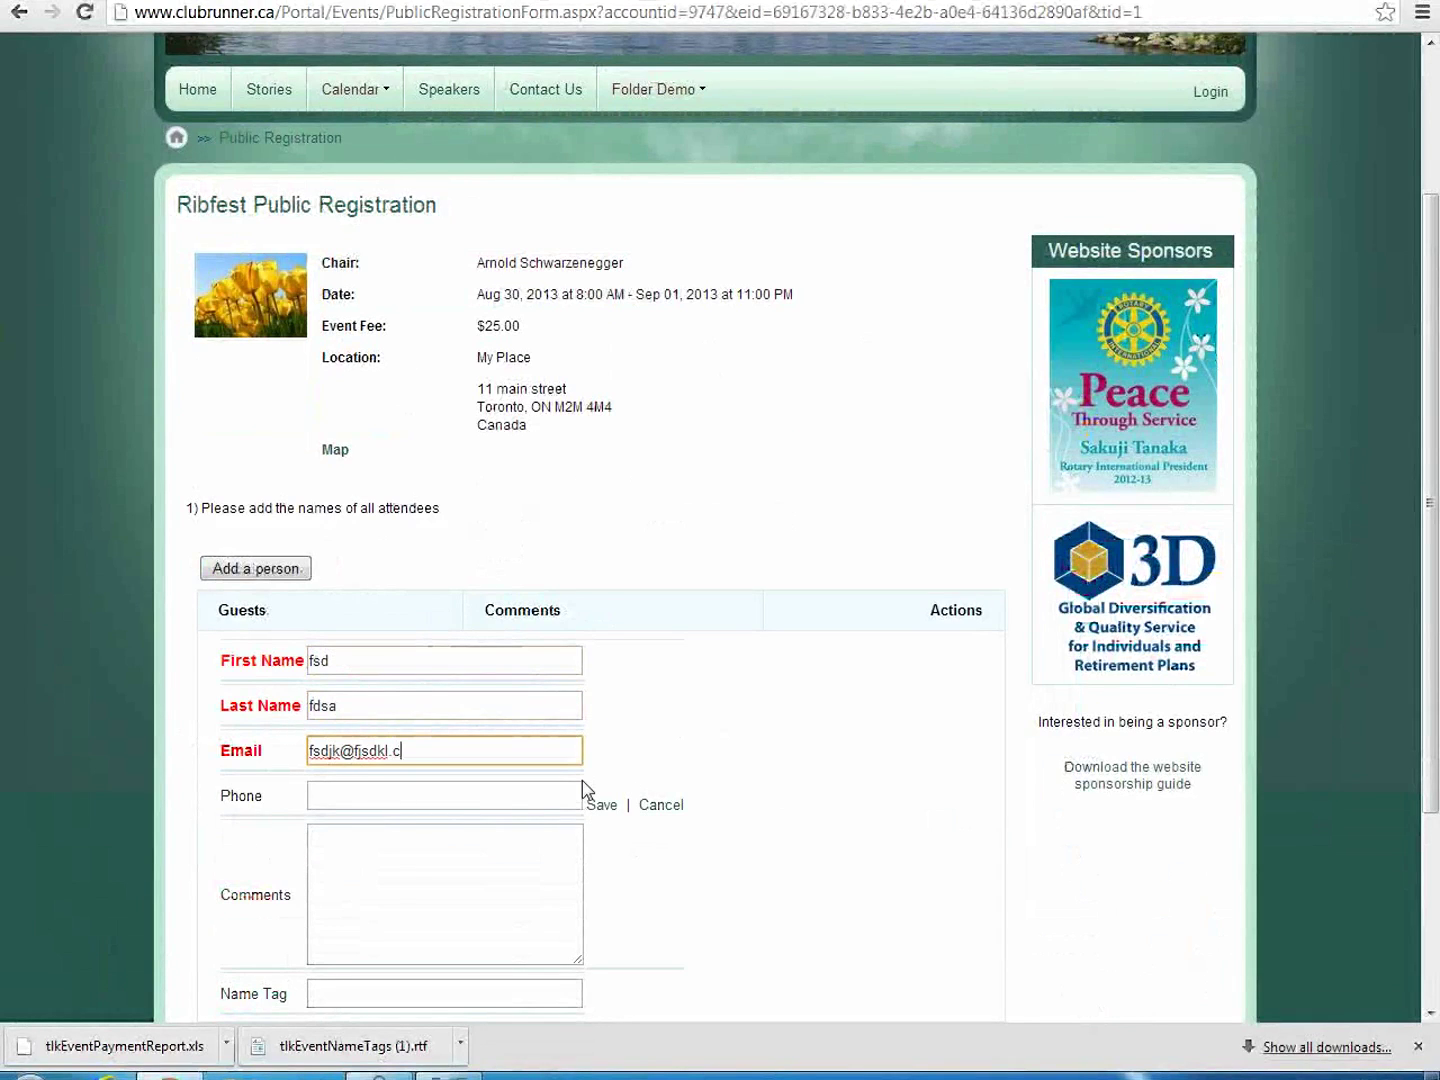
left_click(601, 805)
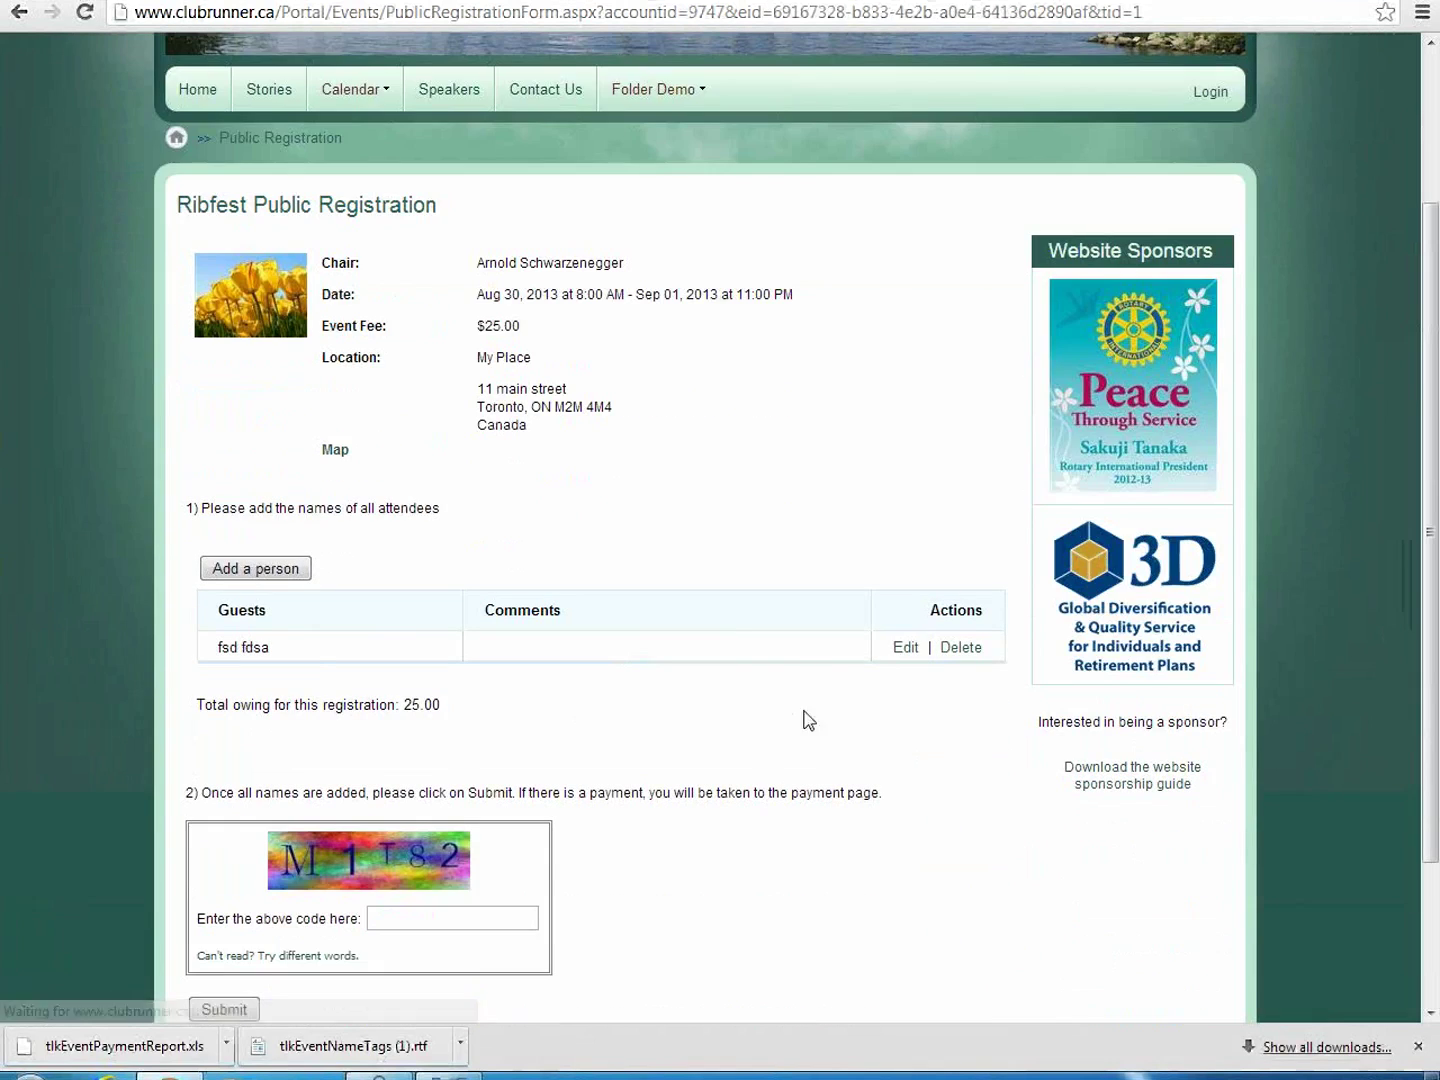
left_click(270, 572)
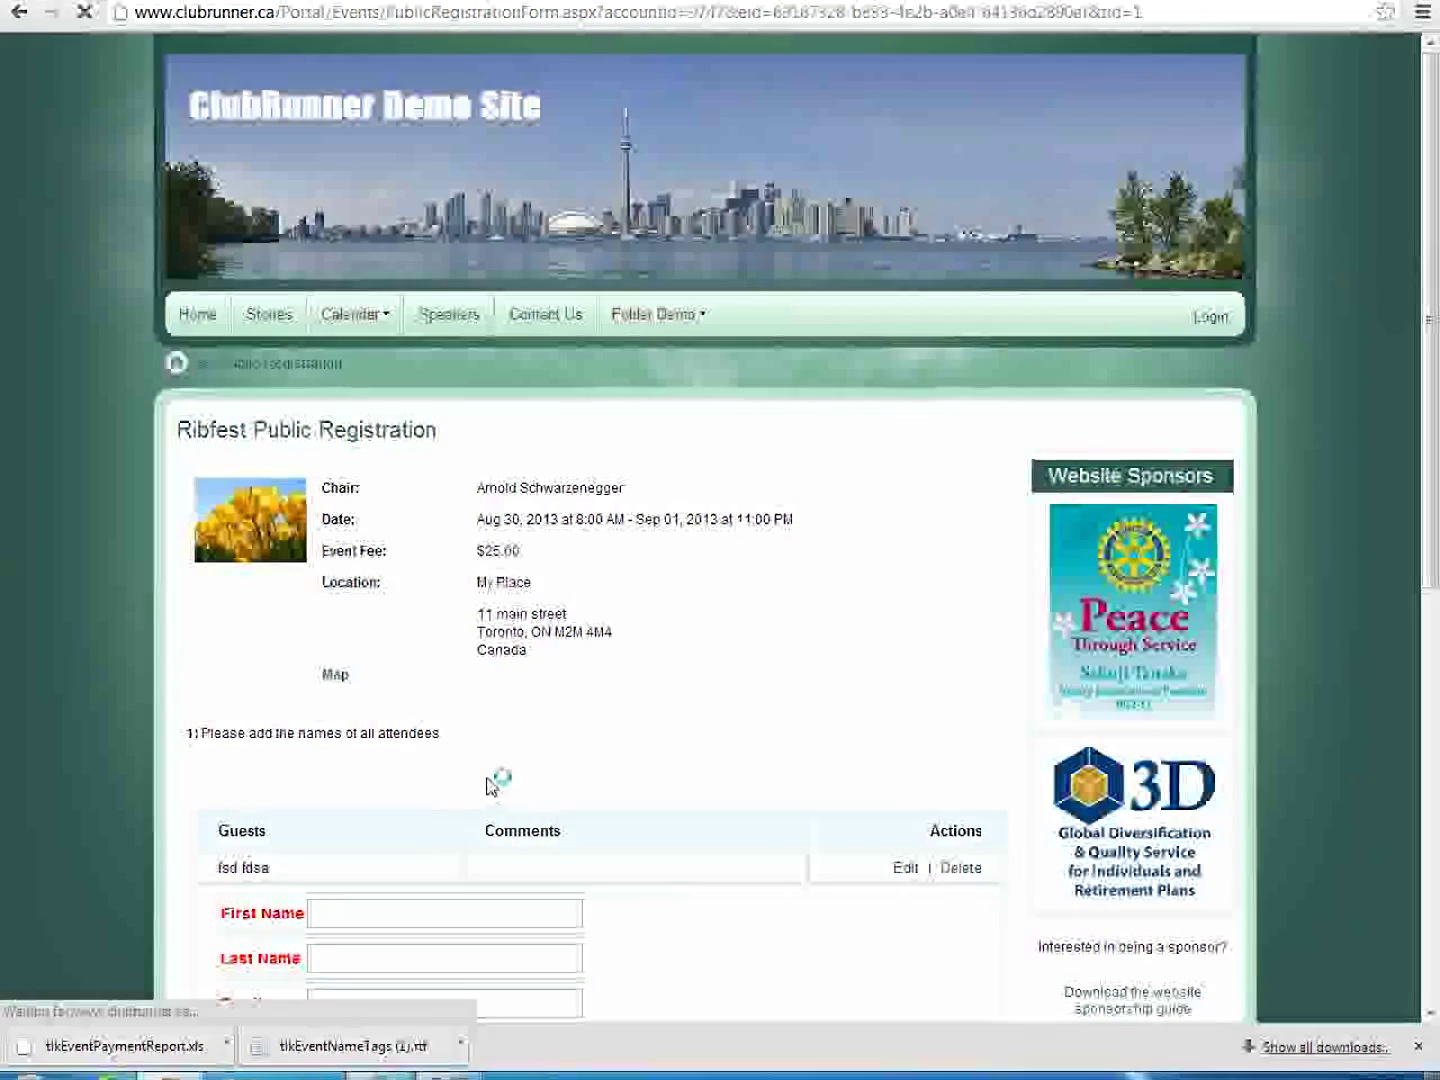
Step: Enter the second guest's name and save, bringing the total to 50.00
left_click(462, 922)
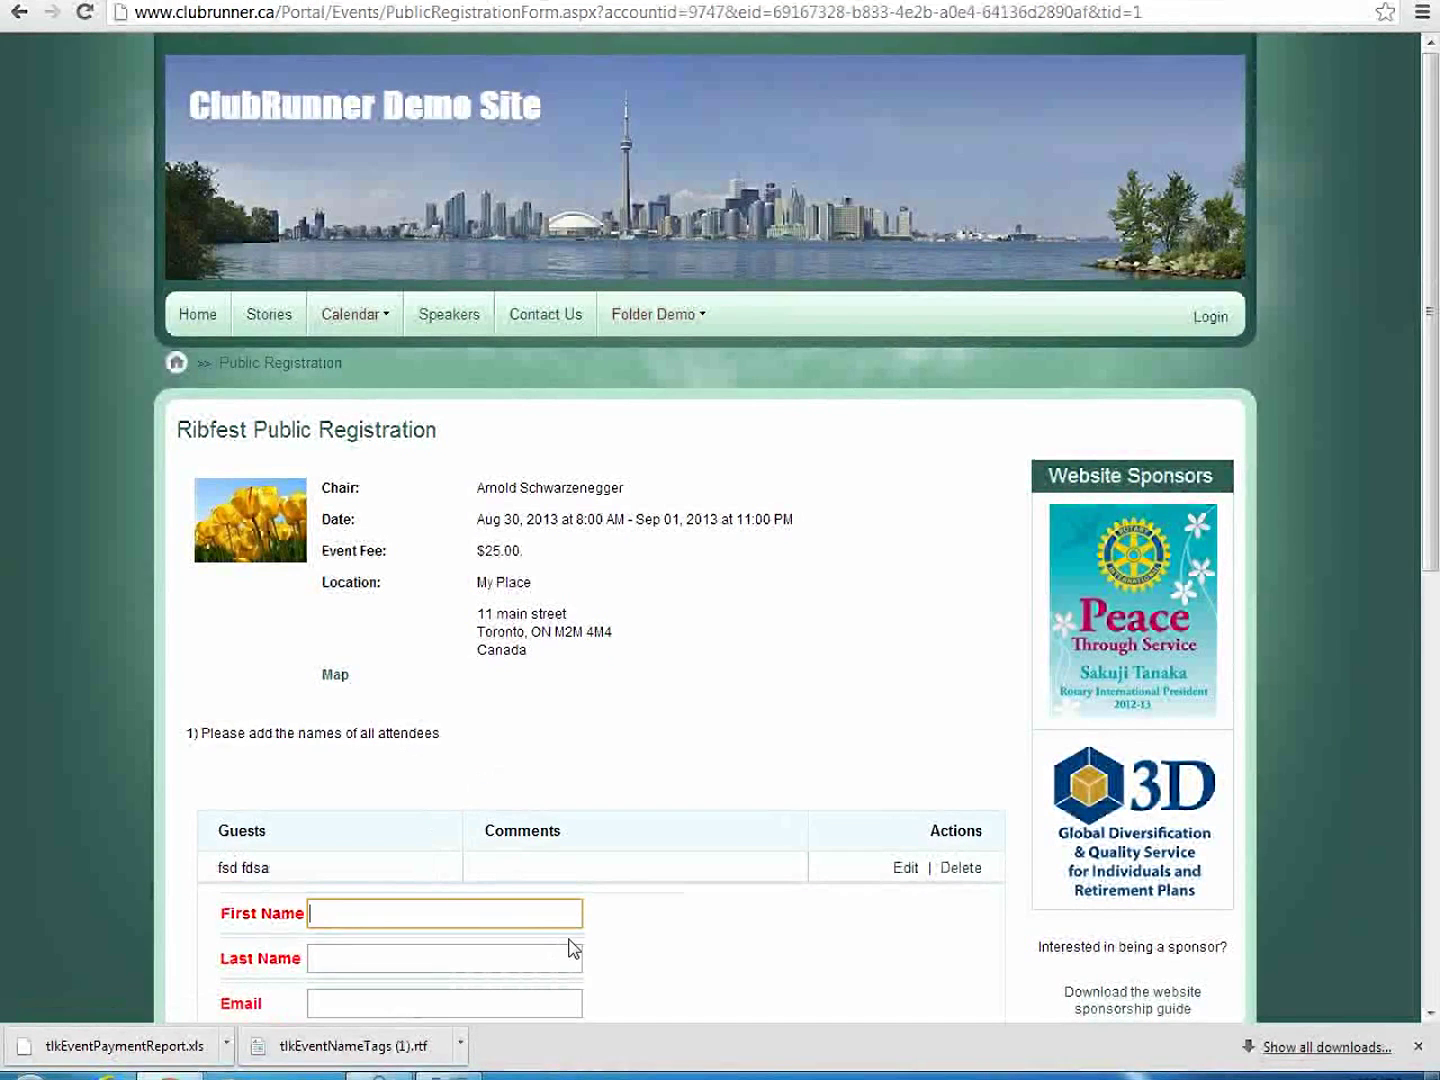
scroll(611, 870, "down", 4)
type("test")
key("Tab")
type("t")
key("Tab")
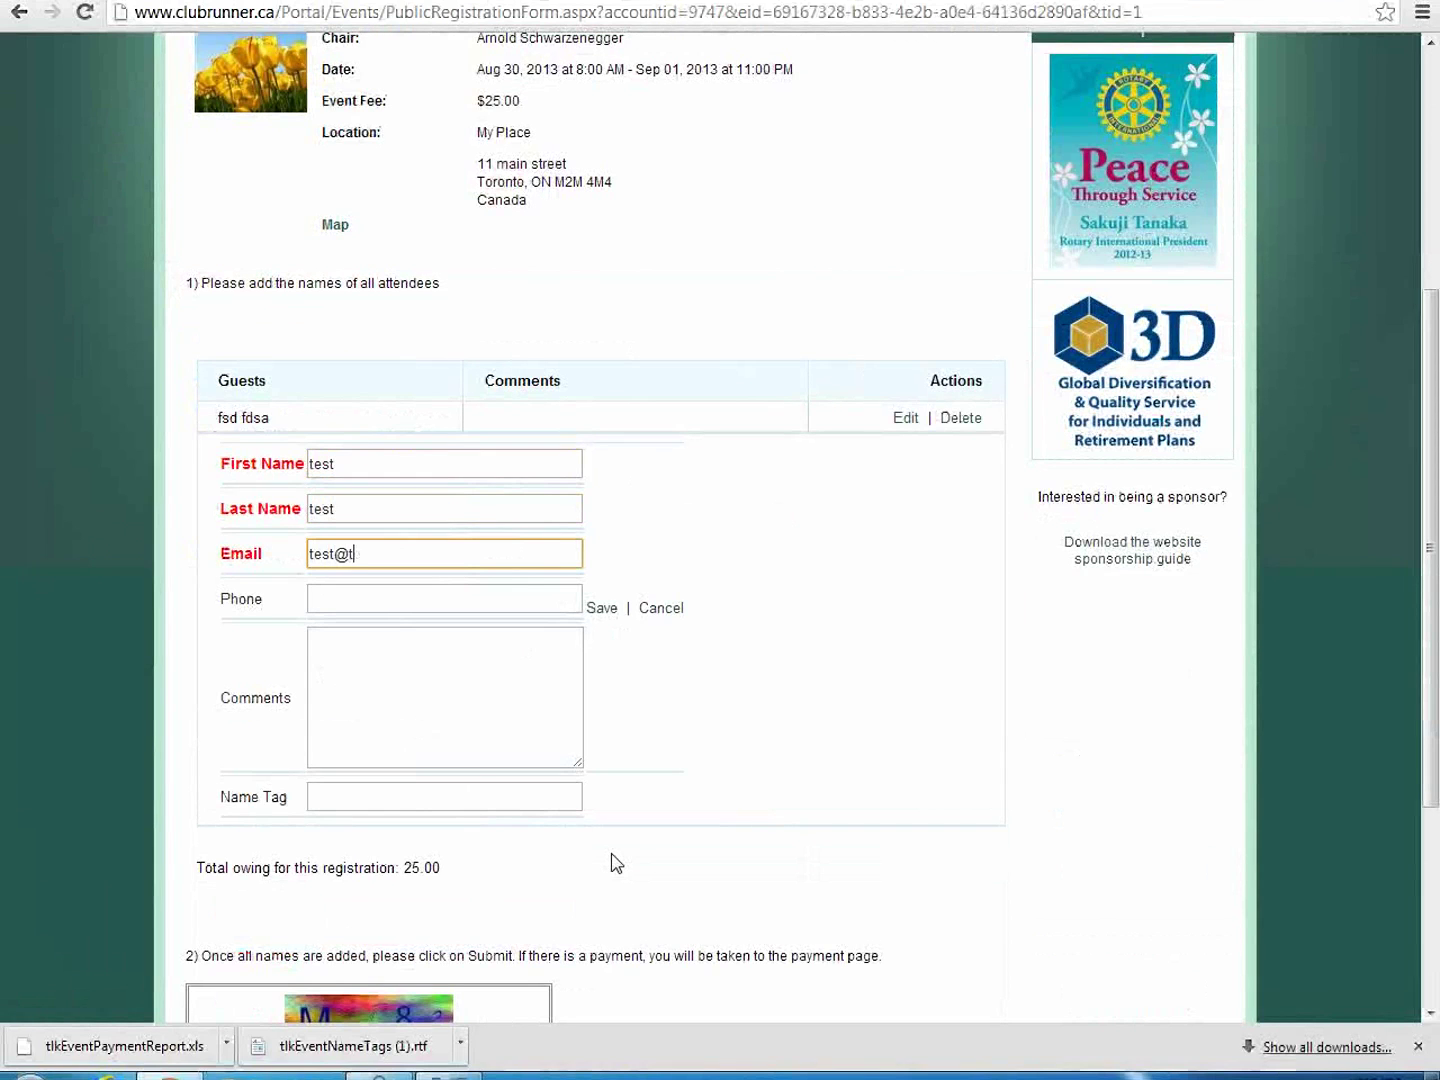
left_click(593, 608)
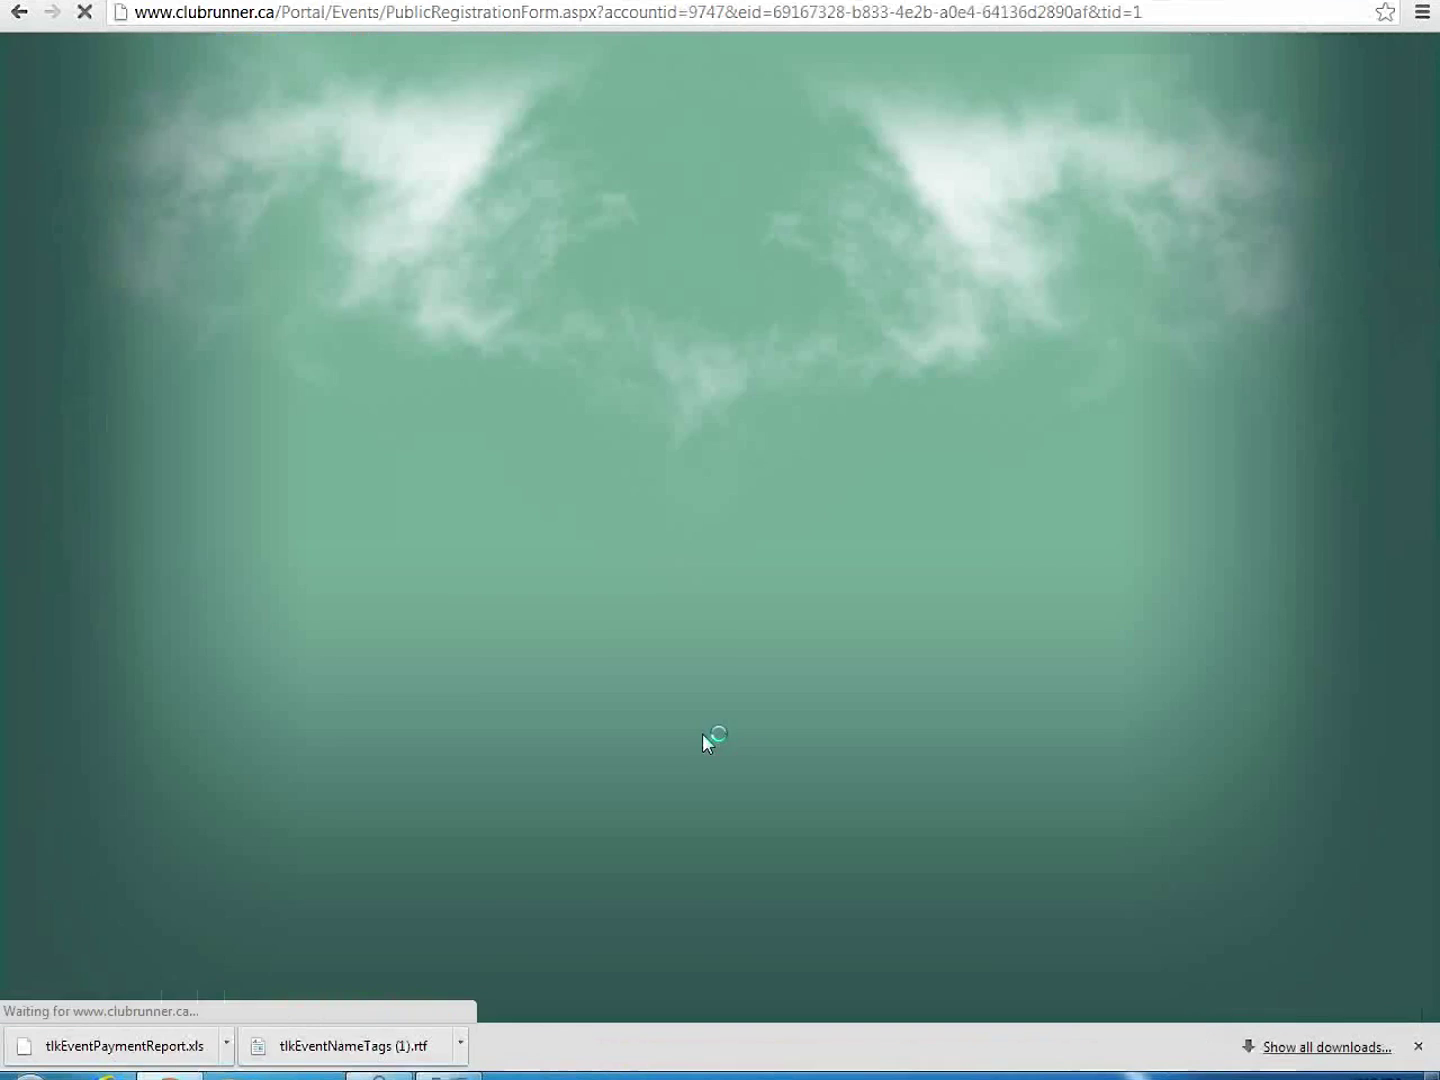
Step: Enter the verification code and submit the Ribfest registration for all attendees
scroll(698, 720, "down", 5)
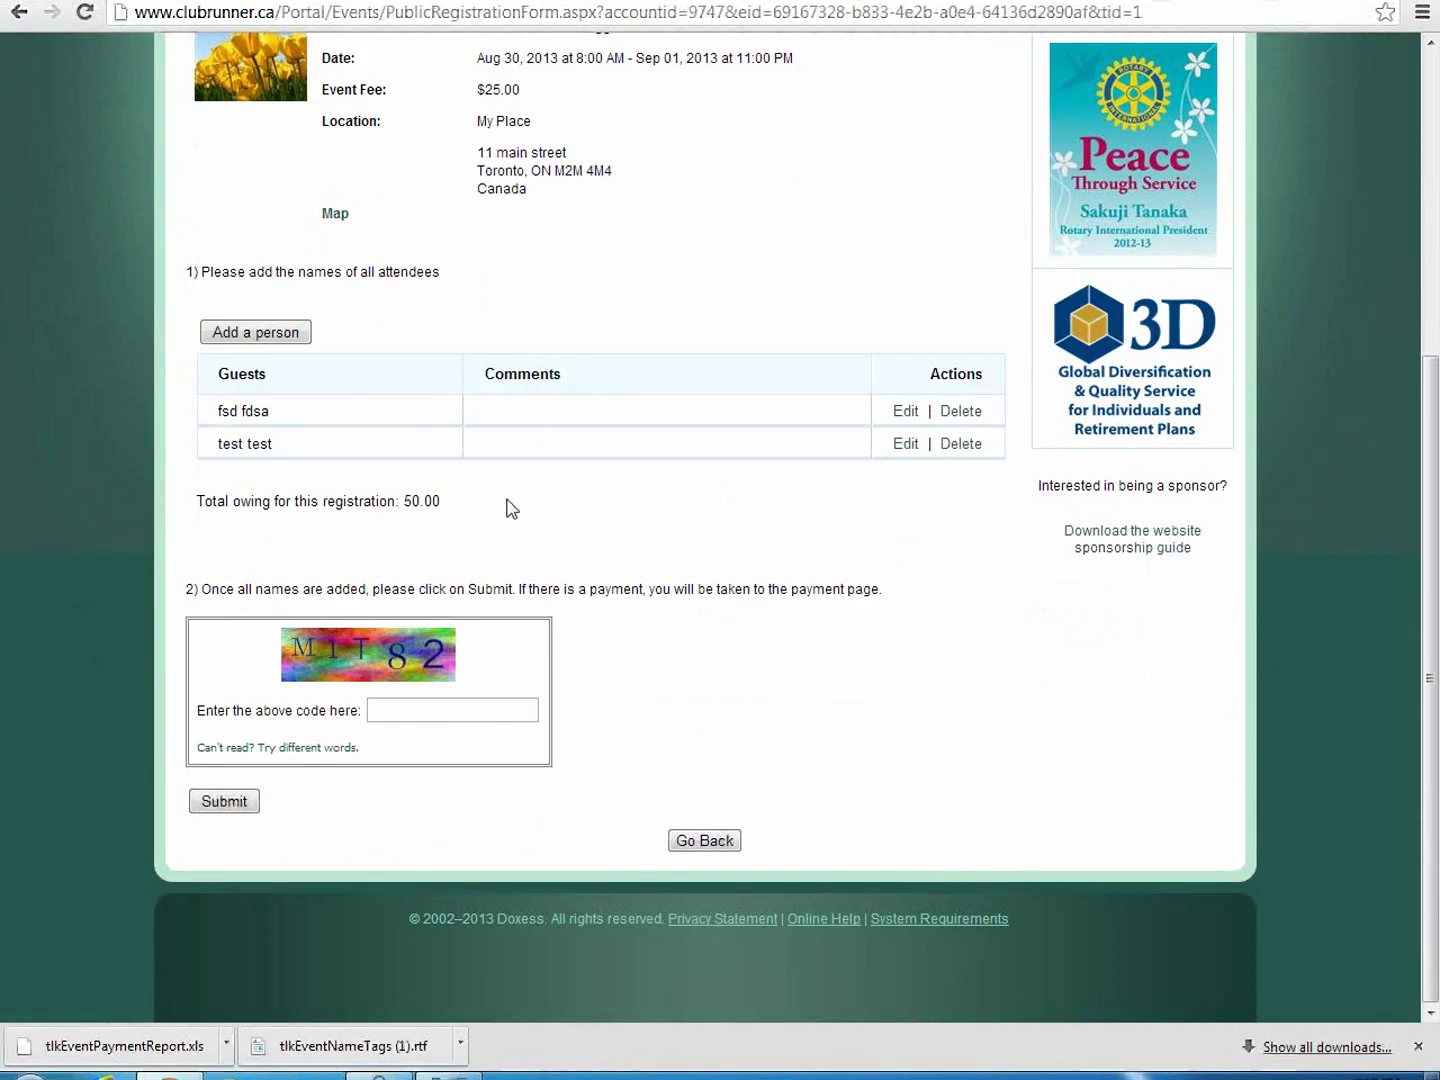
left_click(440, 710)
type("m")
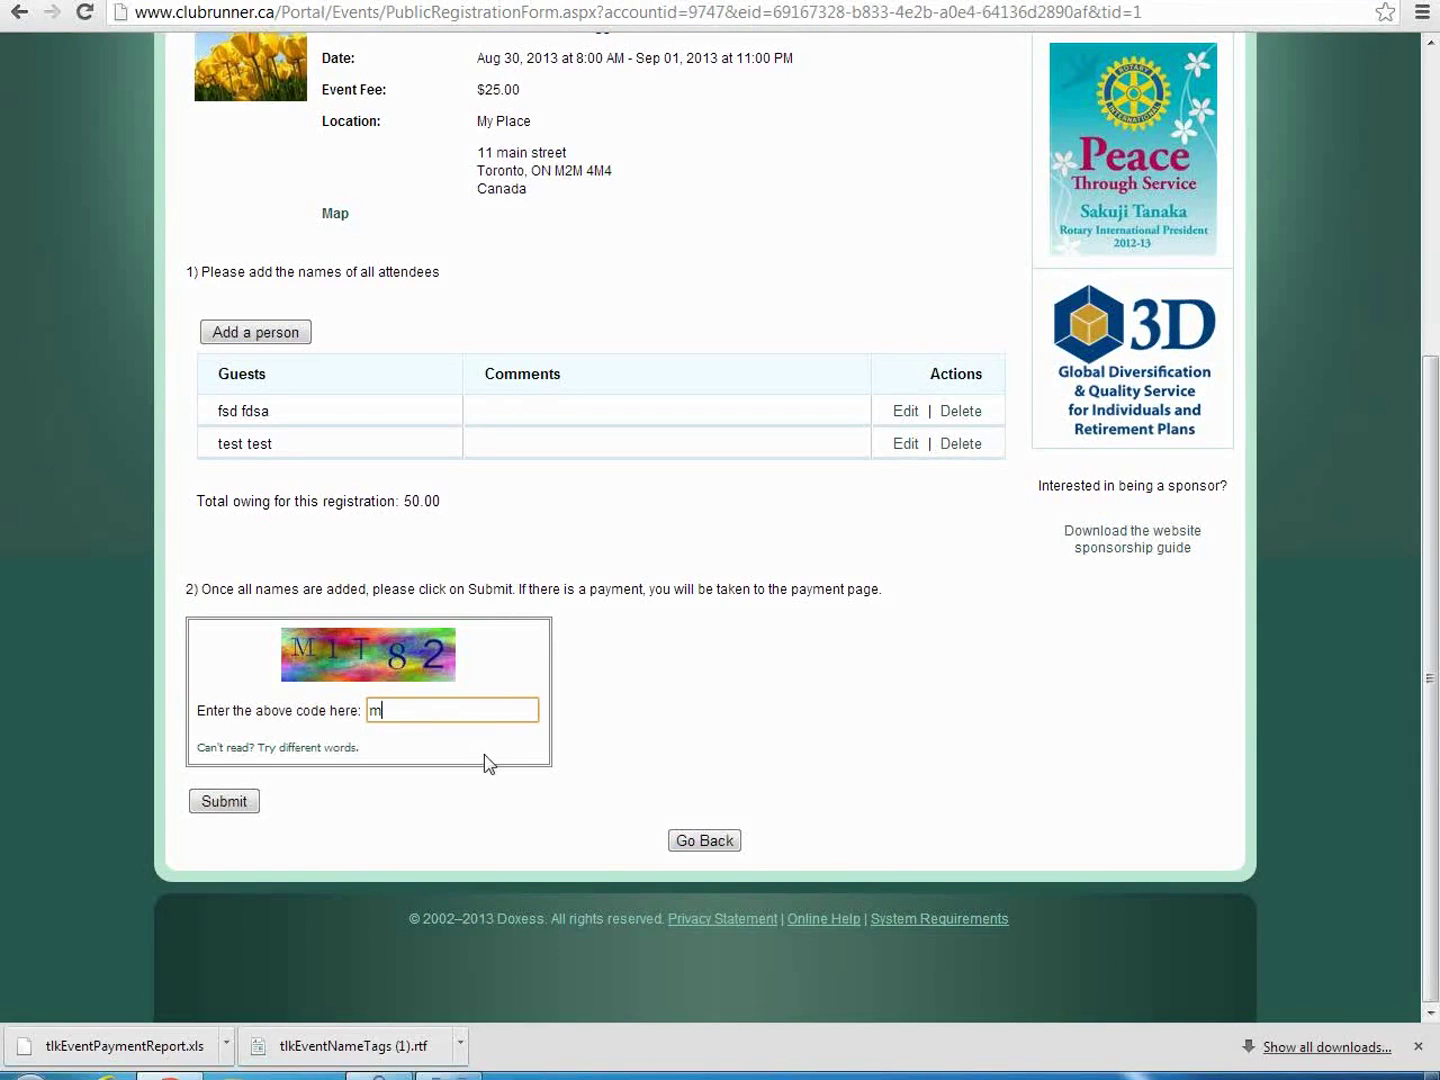
type("1t82")
left_click(245, 811)
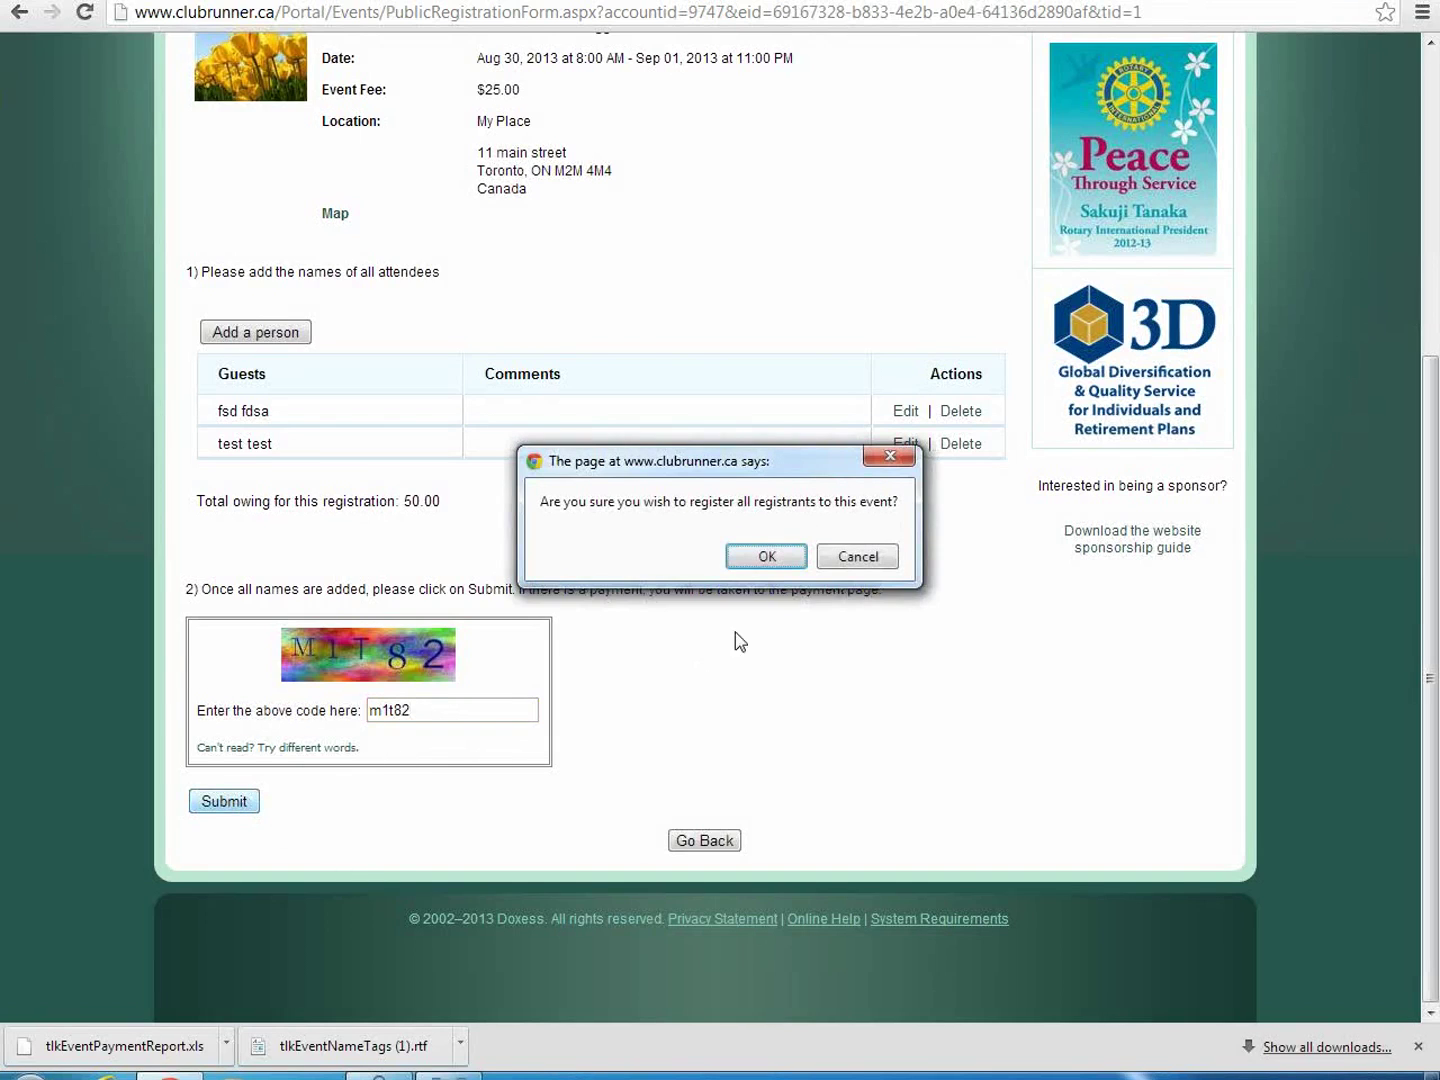
left_click(766, 557)
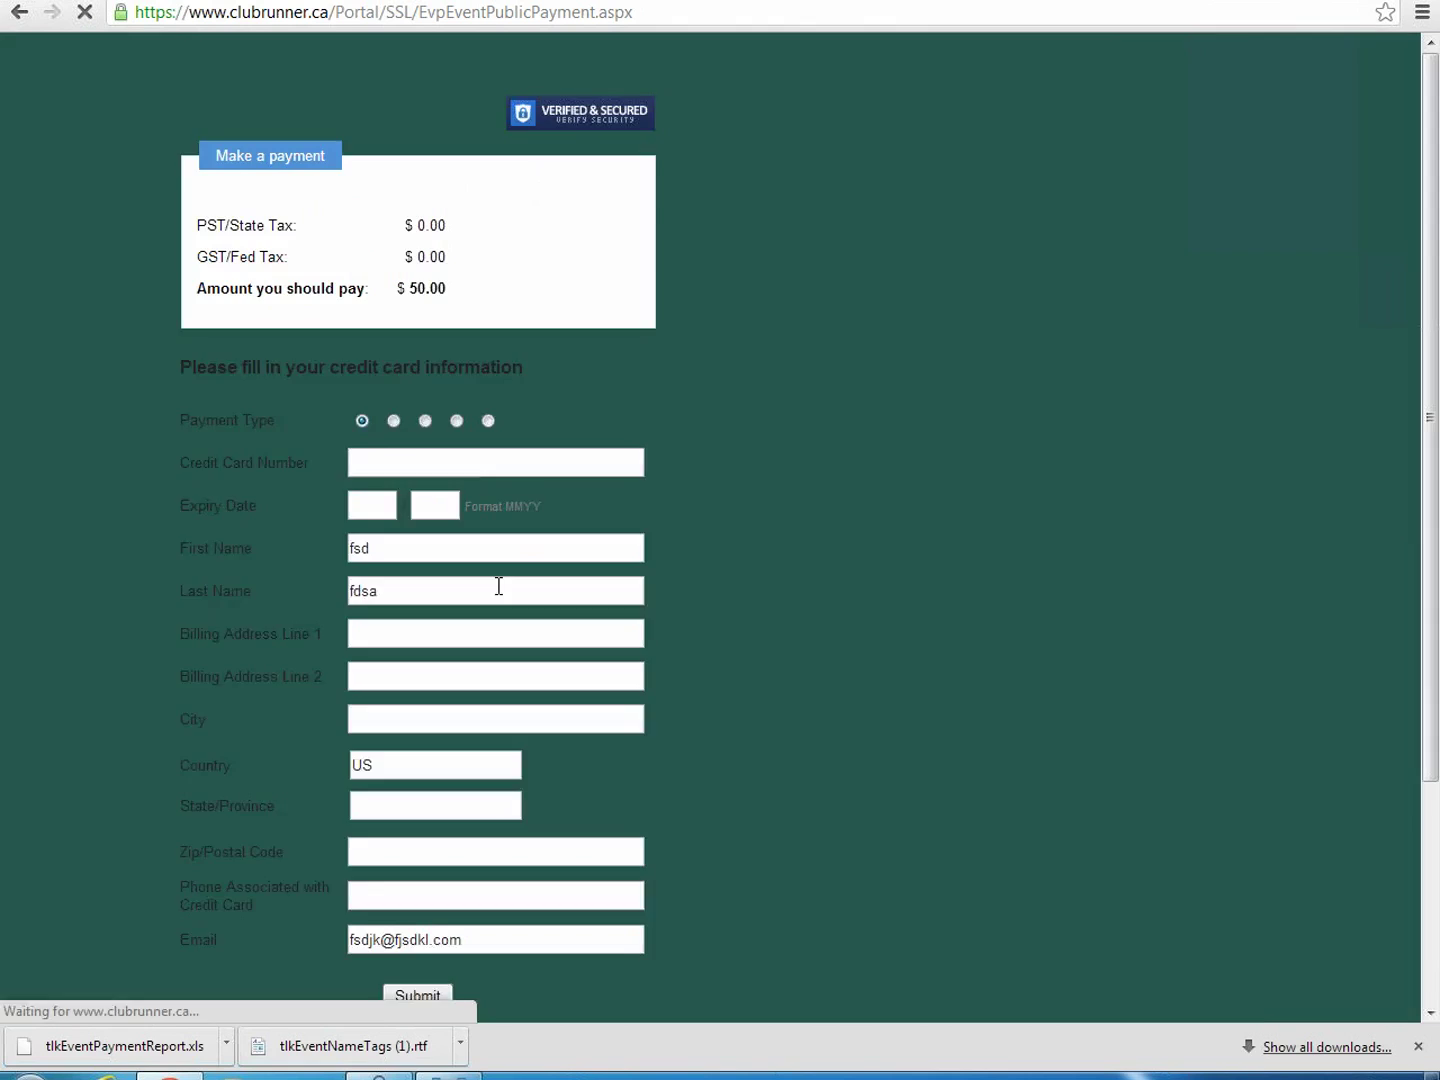
Step: Review the payment page, then return to the club demo home page via back history
scroll(500, 600, "down", 2)
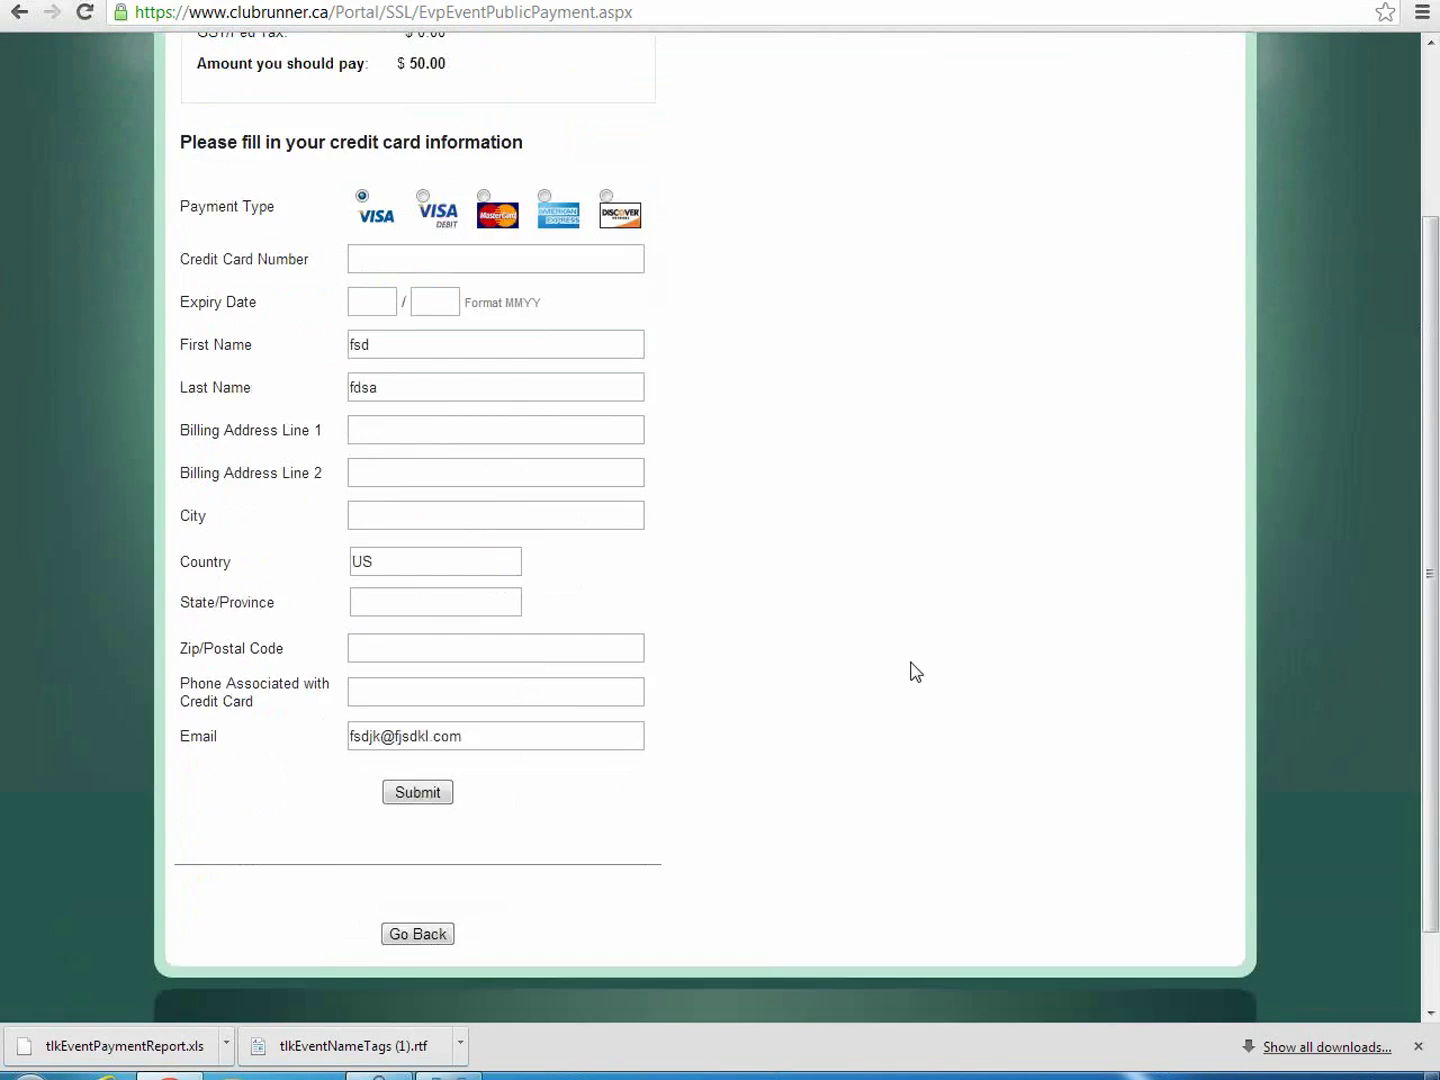
scroll(880, 680, "up", 2)
scroll(857, 692, "down", 1)
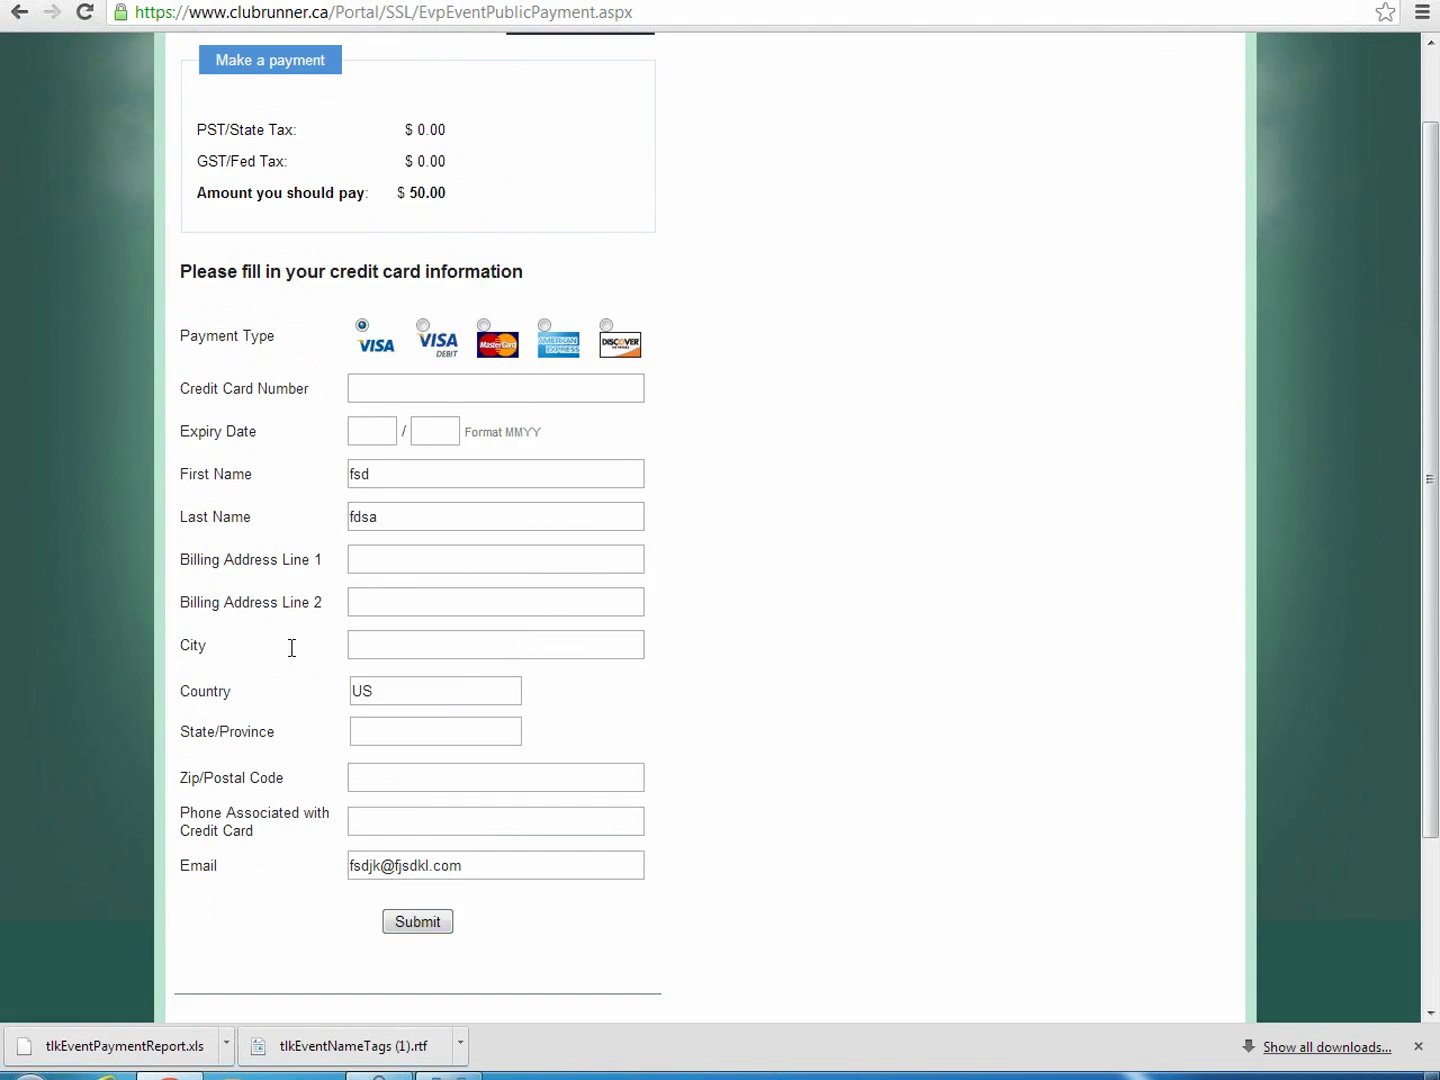
right_click(18, 12)
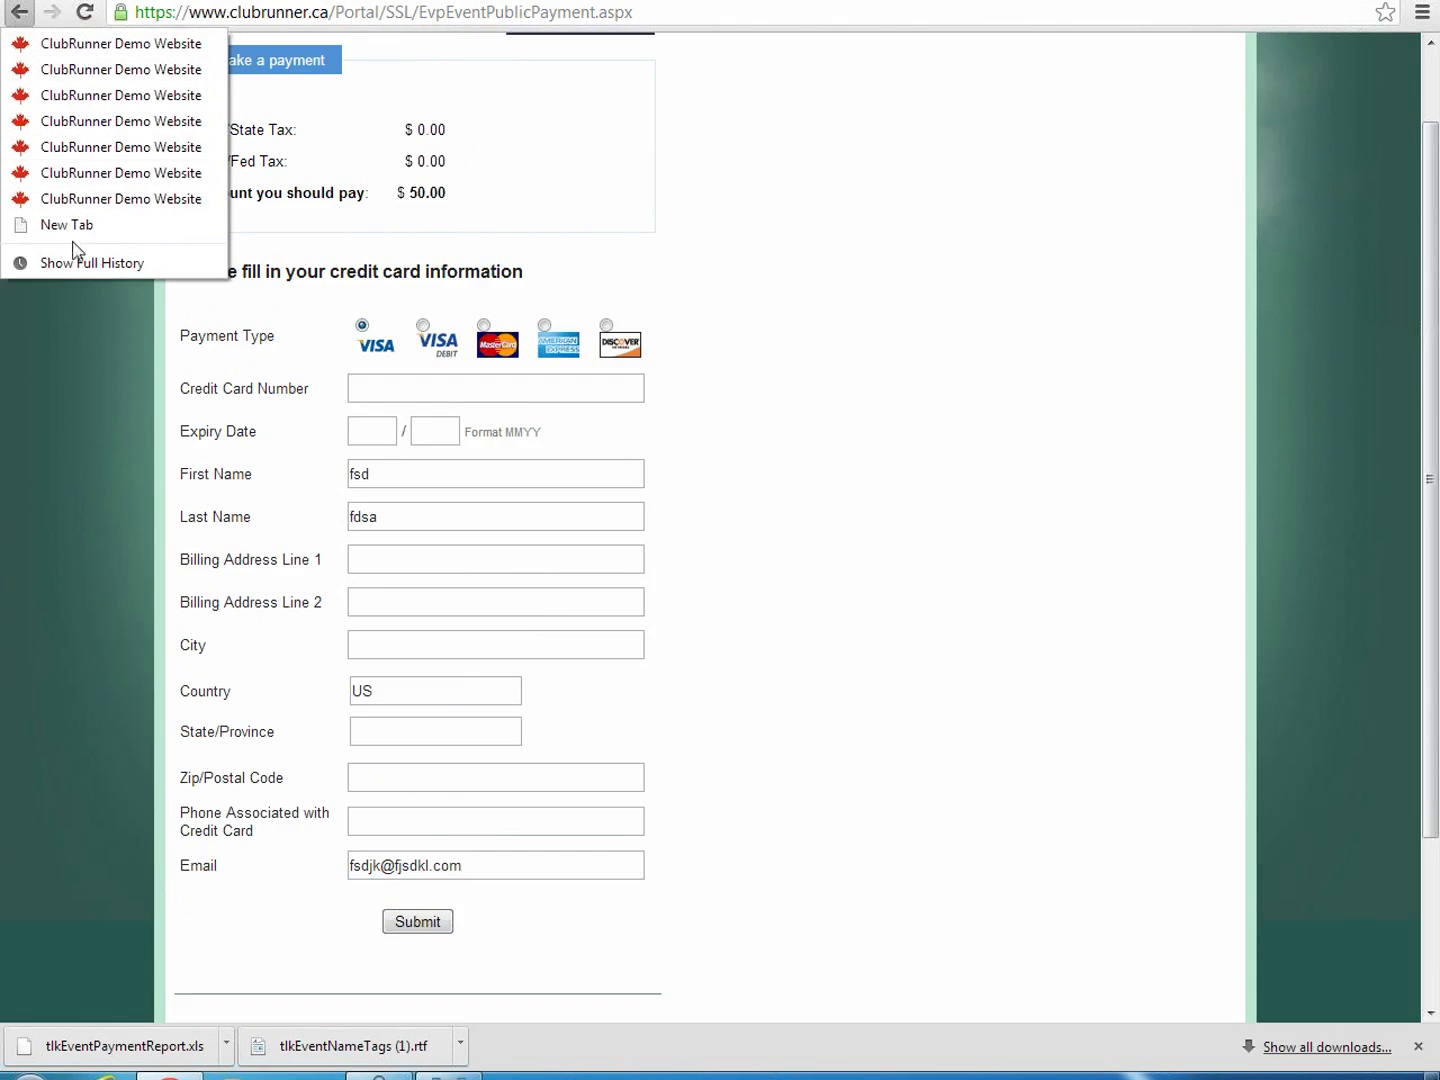
left_click(85, 196)
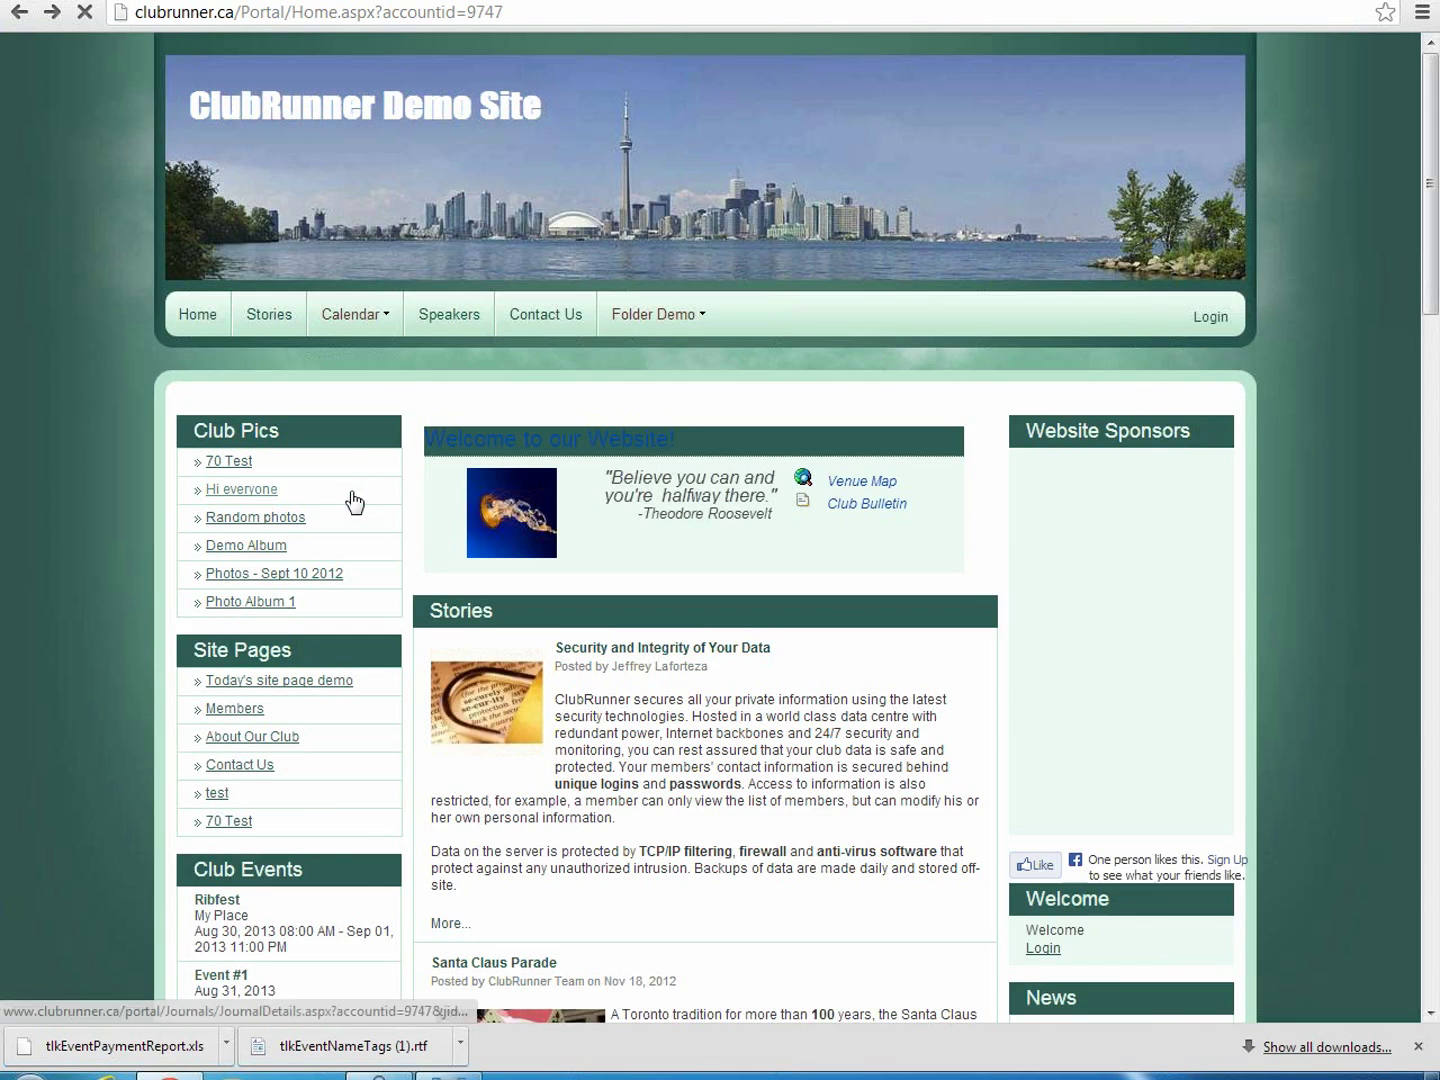
Step: Check the mini-calendar events for August 31 (Event #1) and August 30 (Ribfest)
scroll(366, 871, "down", 2)
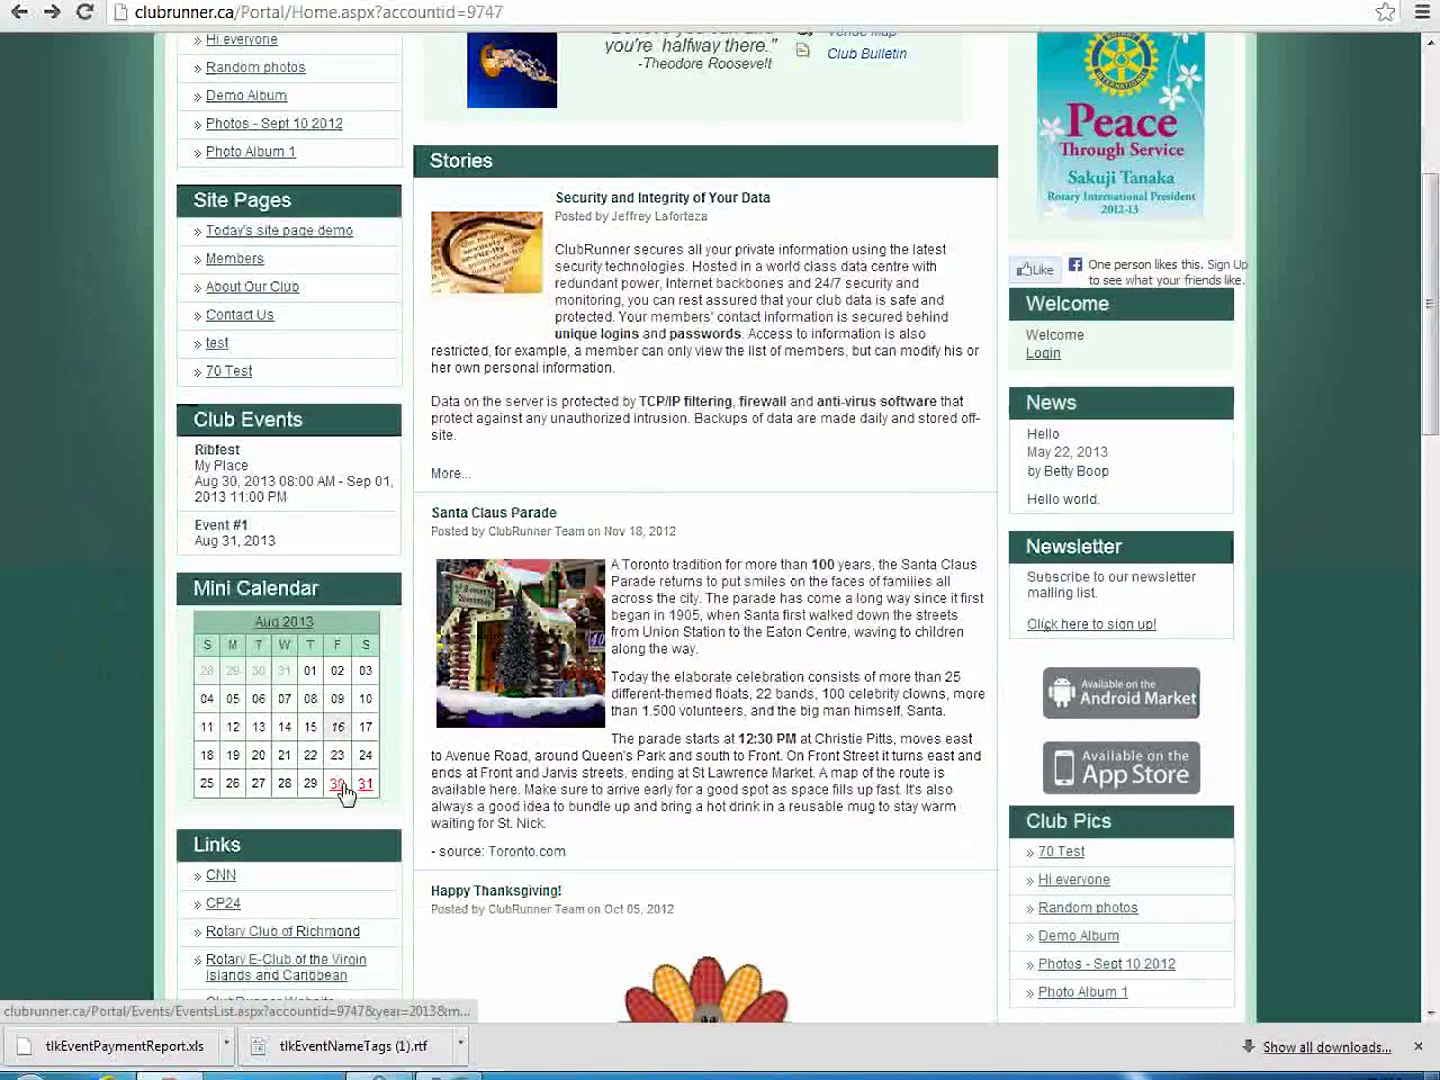
left_click(367, 790)
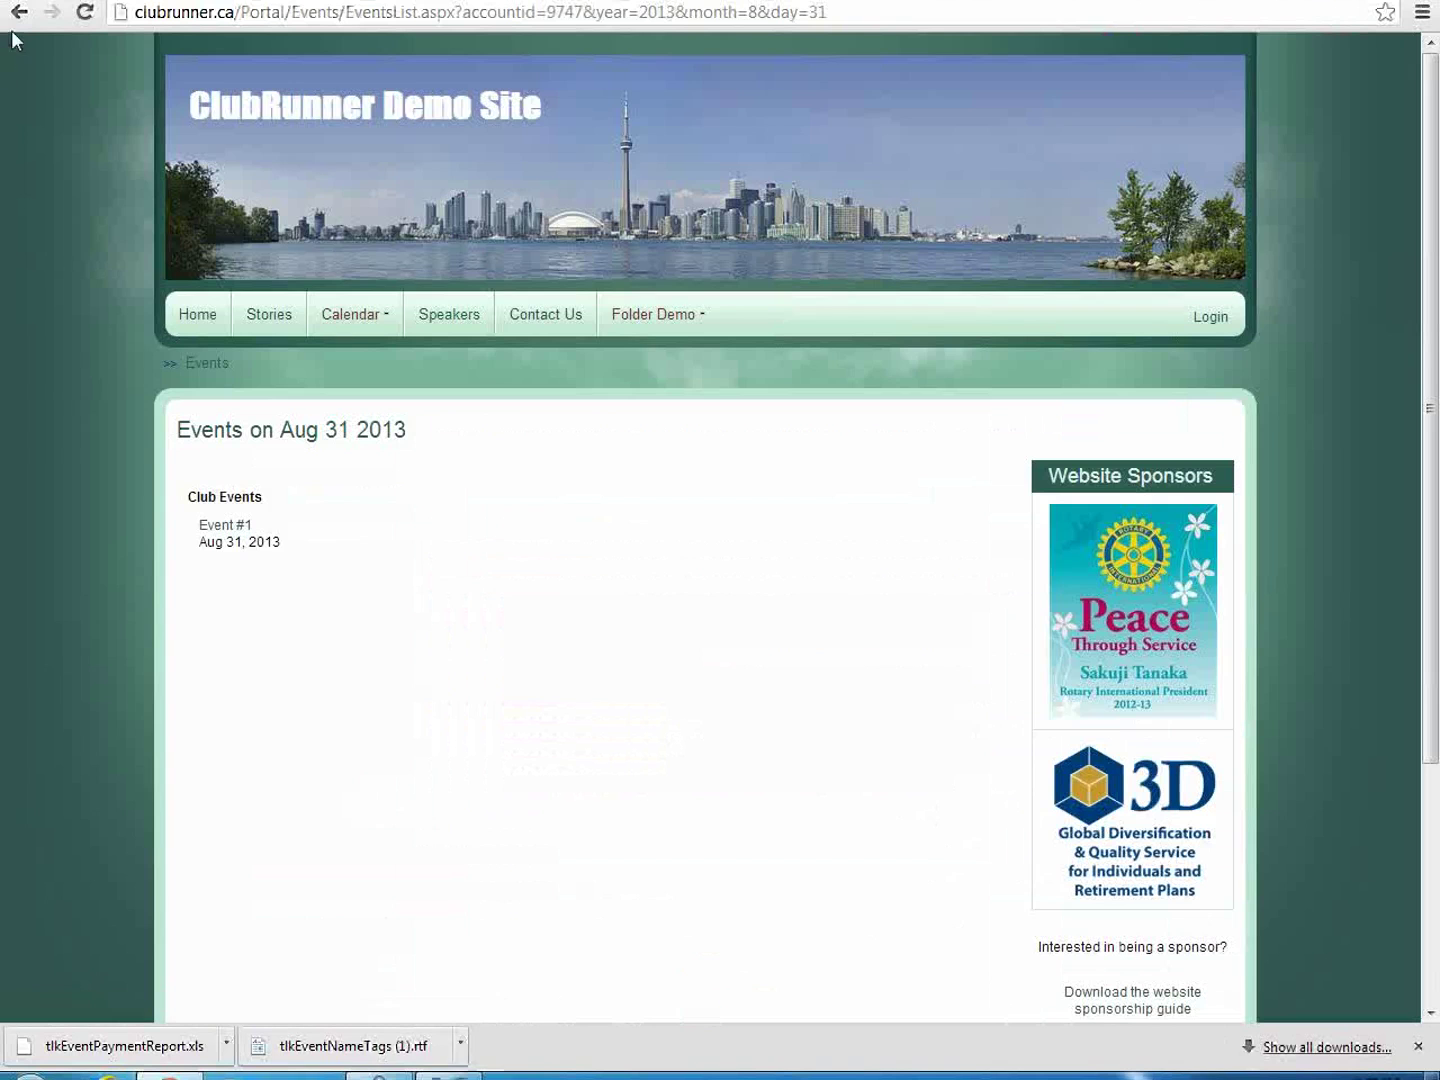
left_click(19, 12)
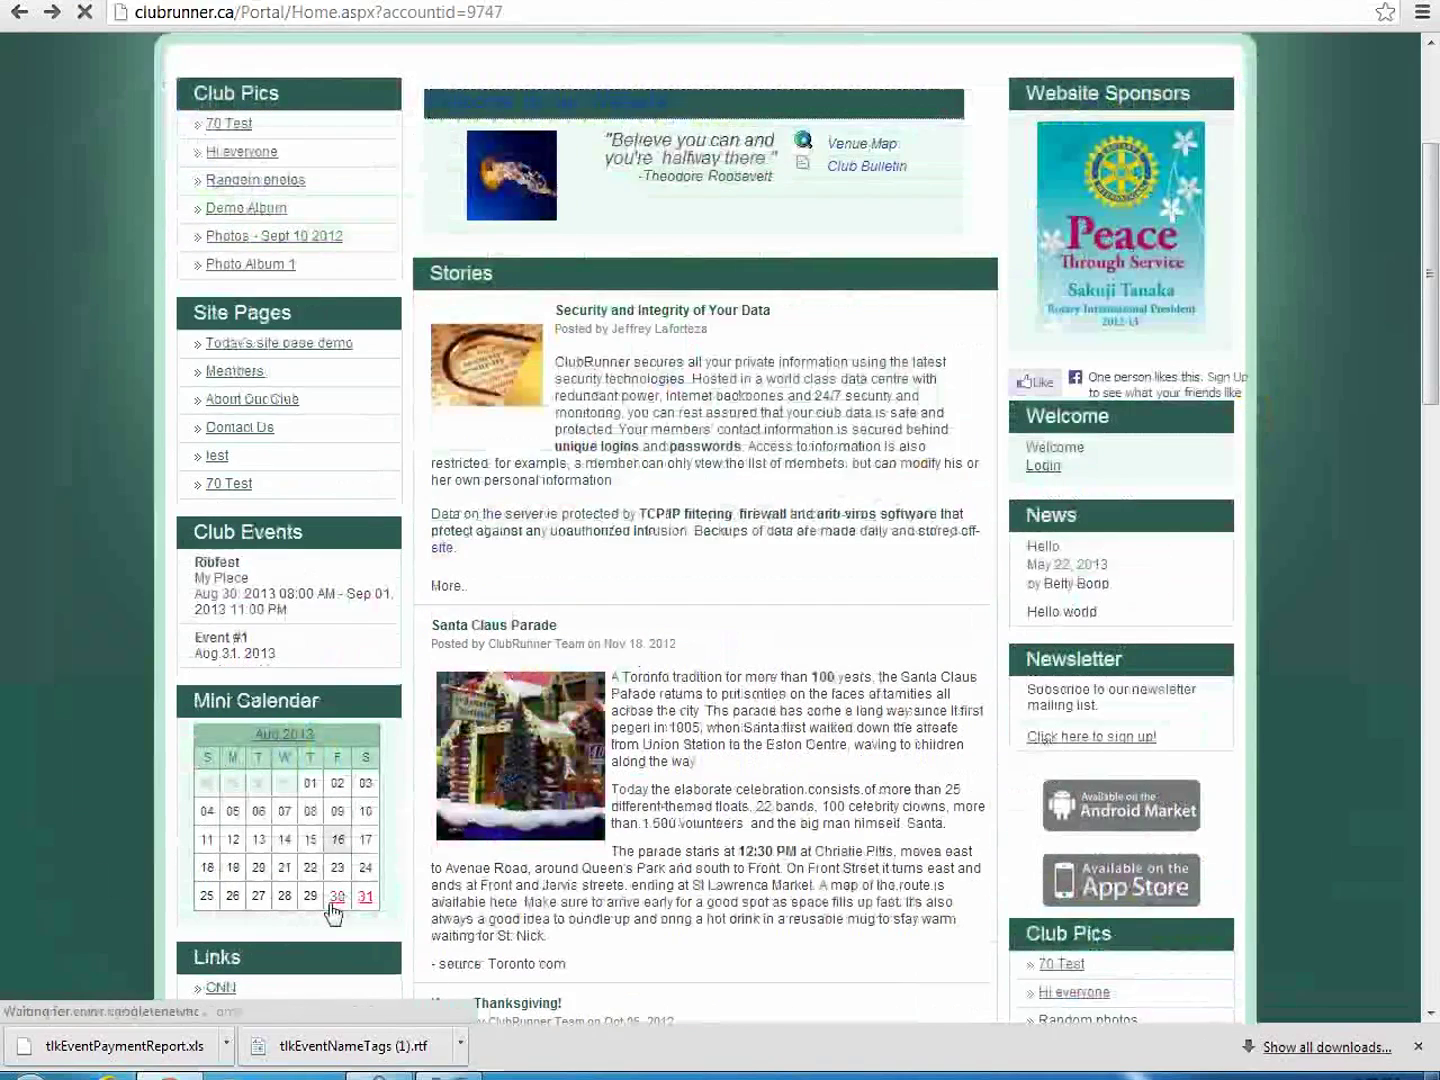
left_click(337, 896)
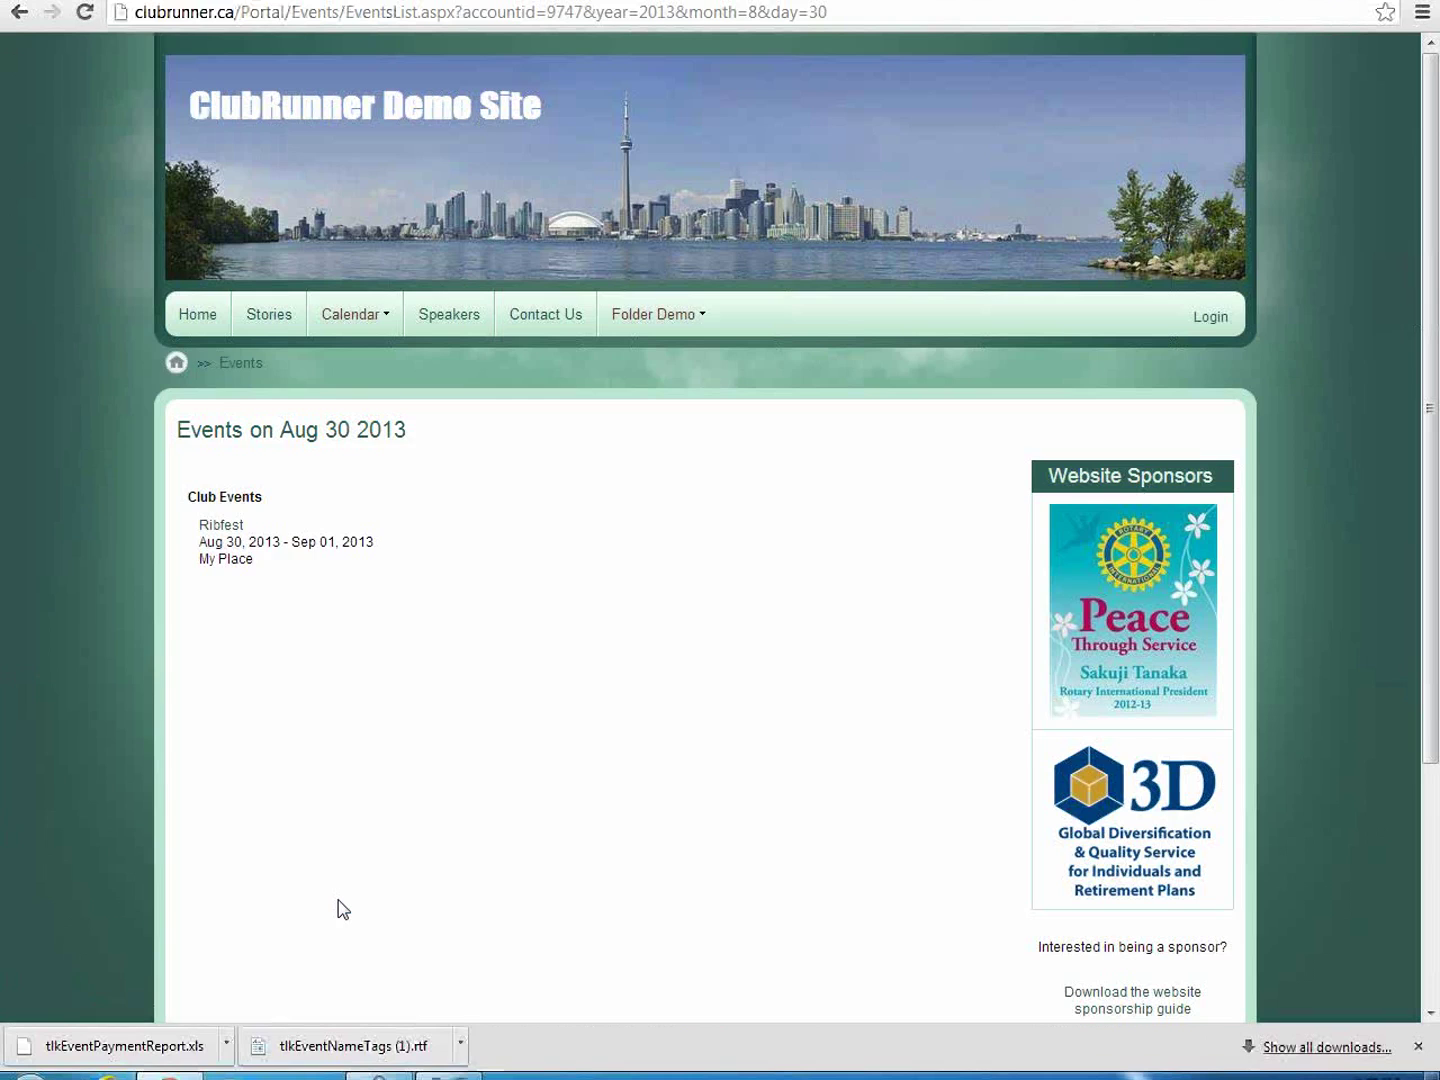
scroll(338, 908, "down", 3)
scroll(338, 908, "up", 1)
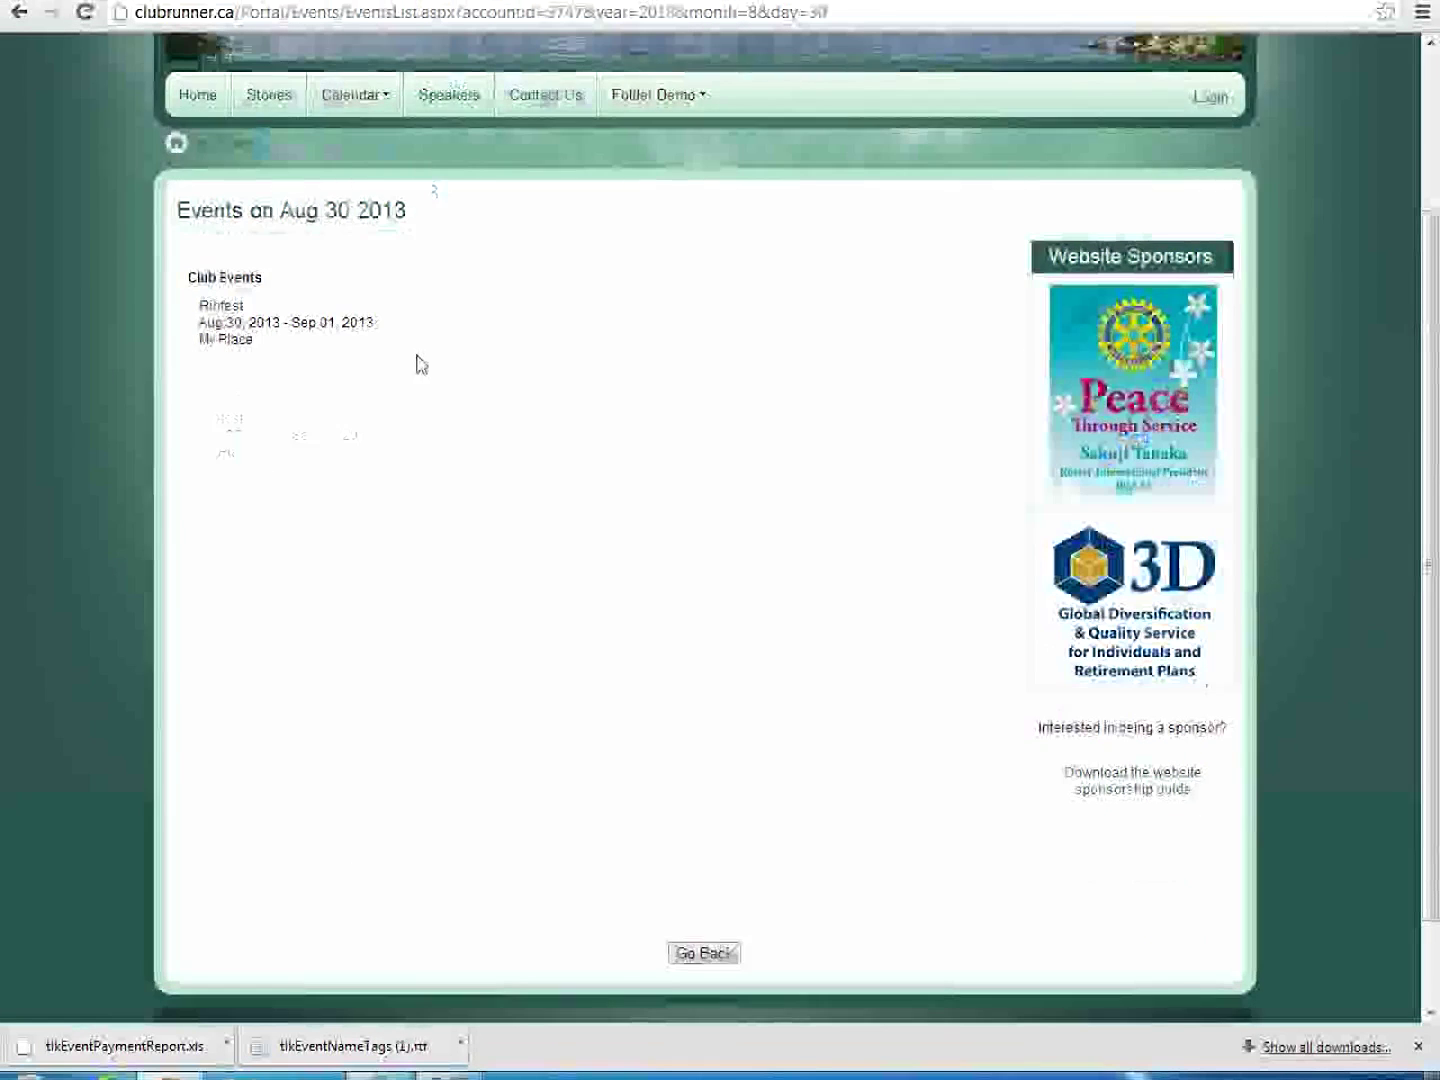
scroll(418, 363, "up", 1)
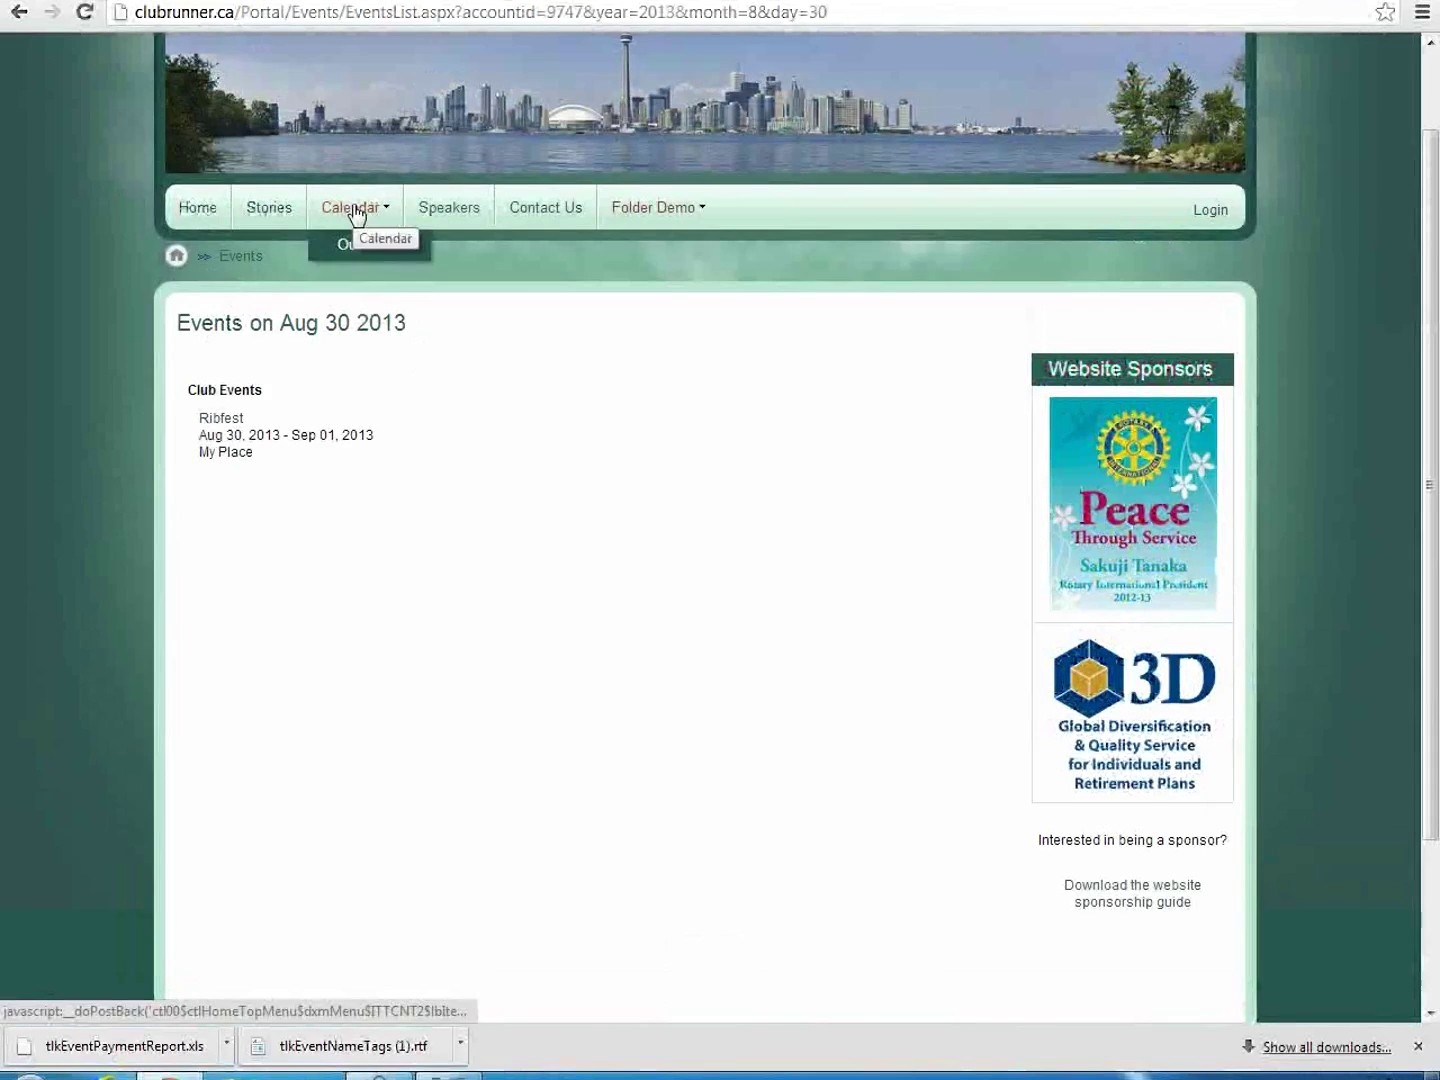
Step: Open the club's event calendar and switch to the list of upcoming events
left_click(355, 210)
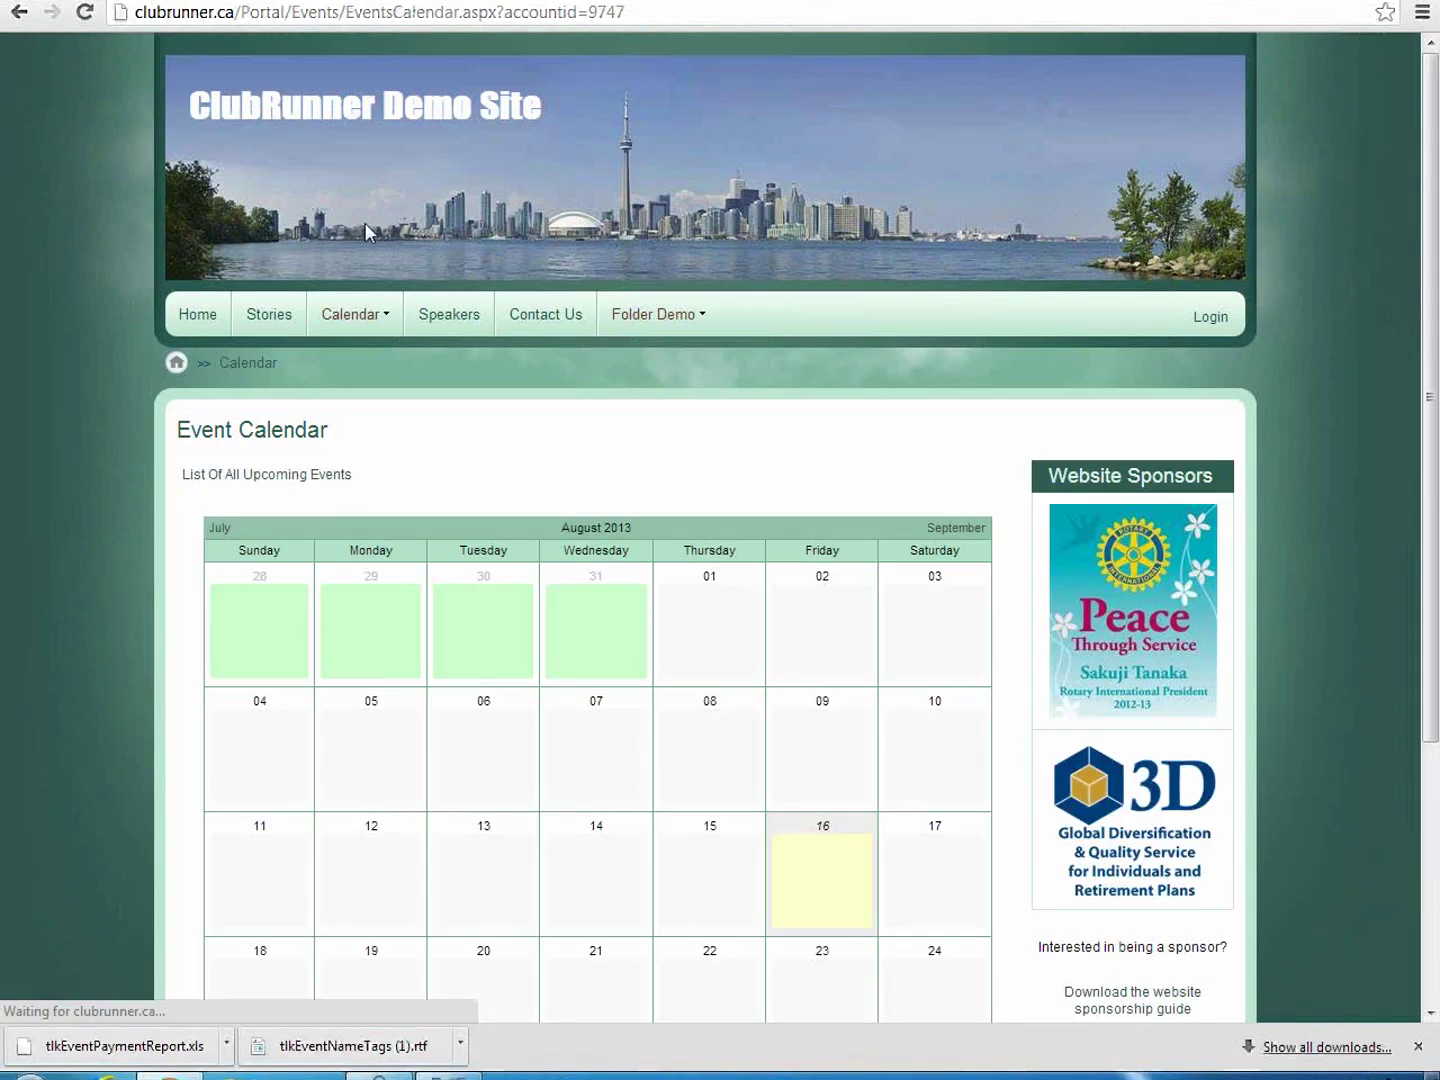
scroll(420, 350, "down", 2)
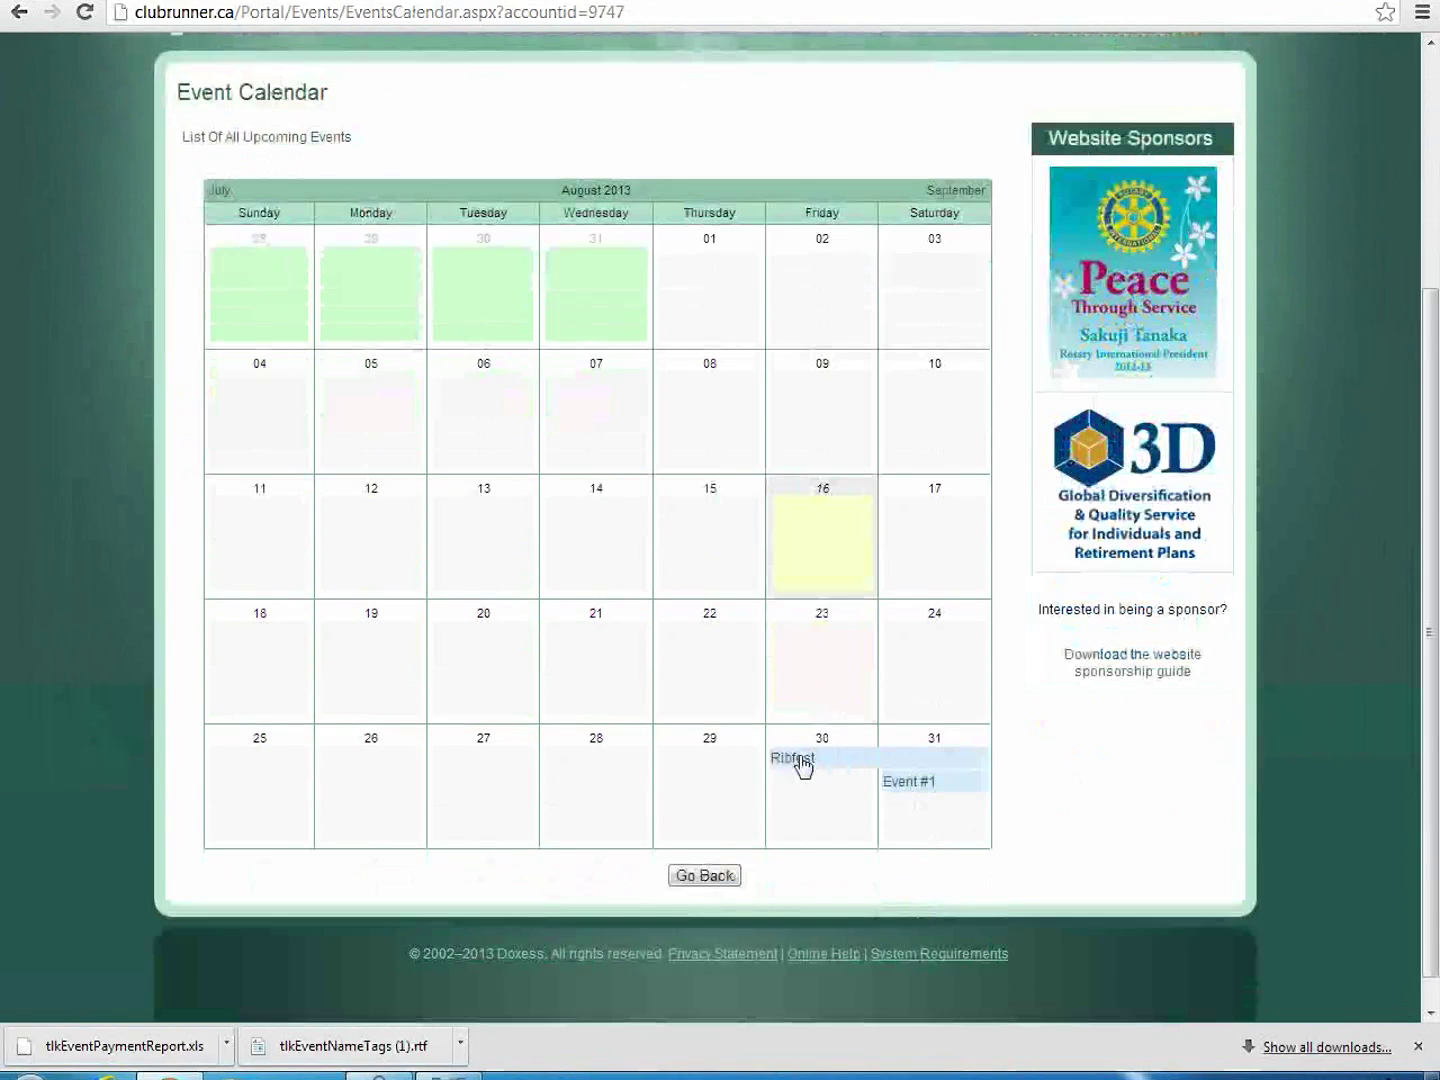
left_click(256, 153)
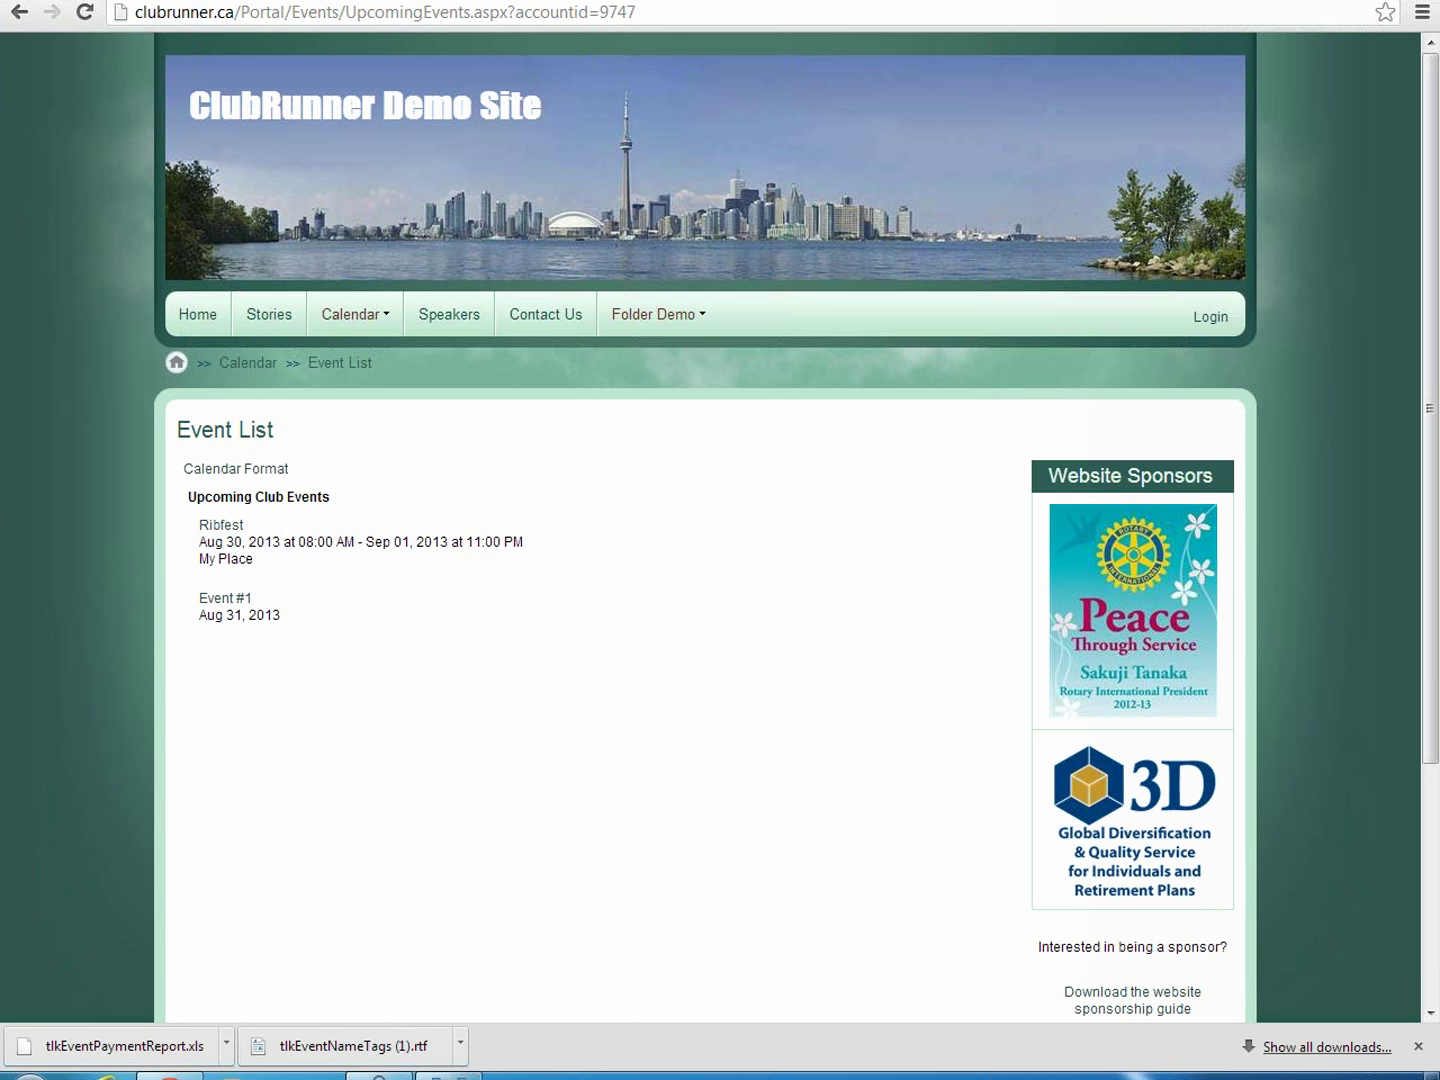
key("alt+Tab")
key("ctrl+t")
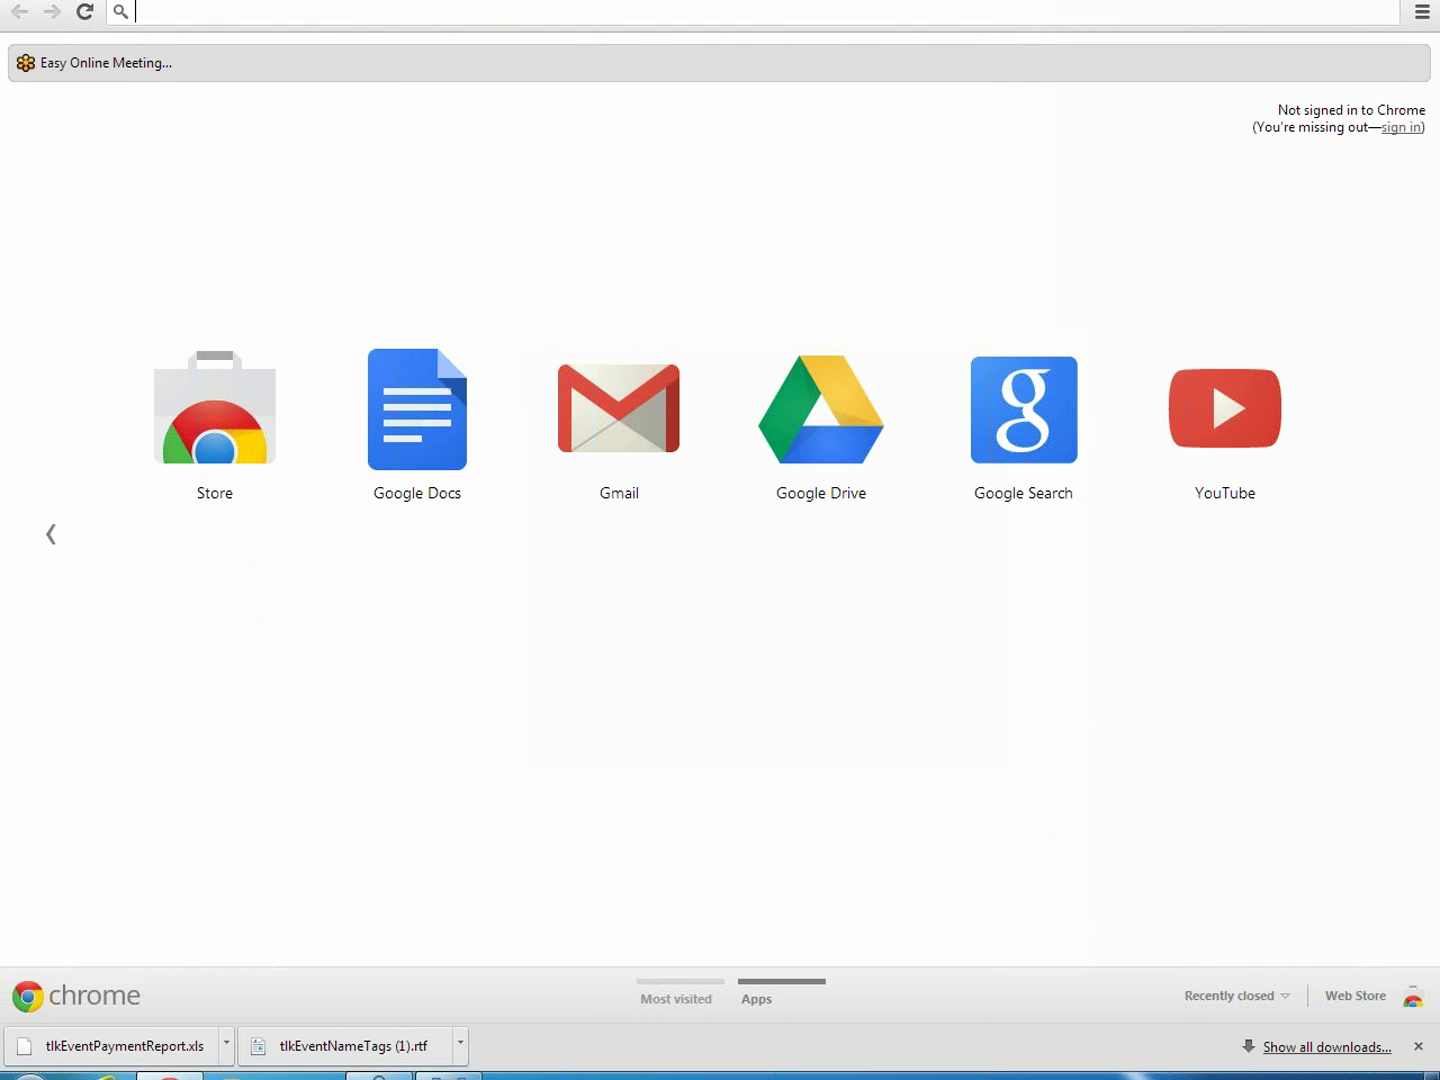
Step: Load clubrunner.ca/ecommerceus, the US Online Payment & eCommerce Module page, in a new tab
type("clubrunnersupport.com")
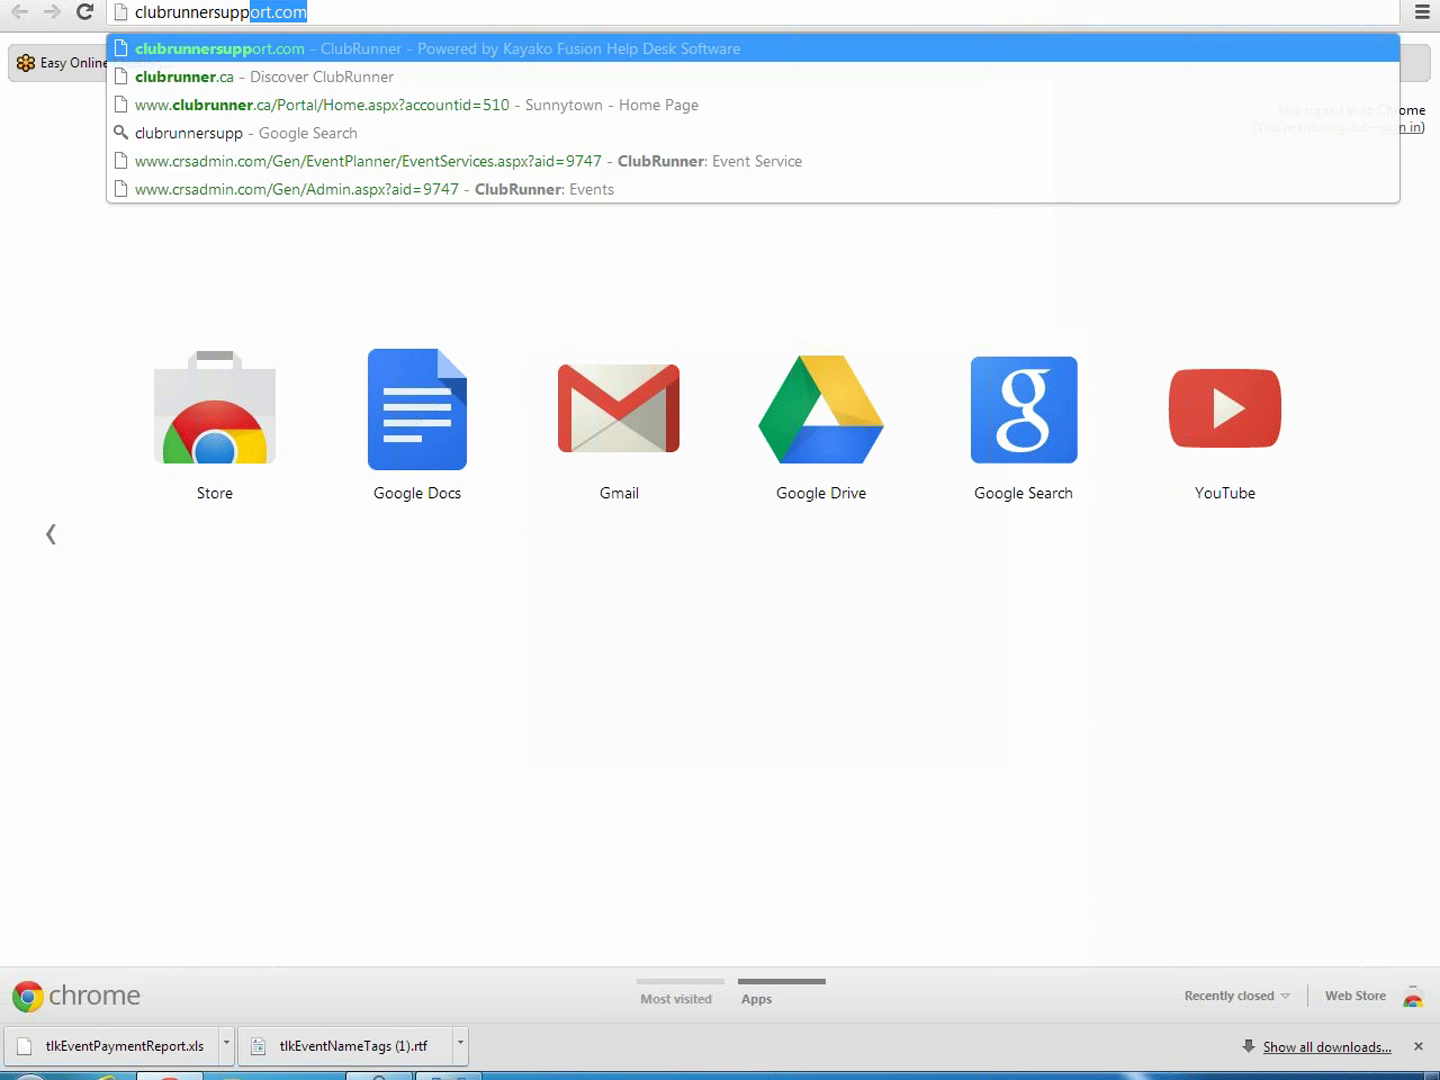
key("Right")
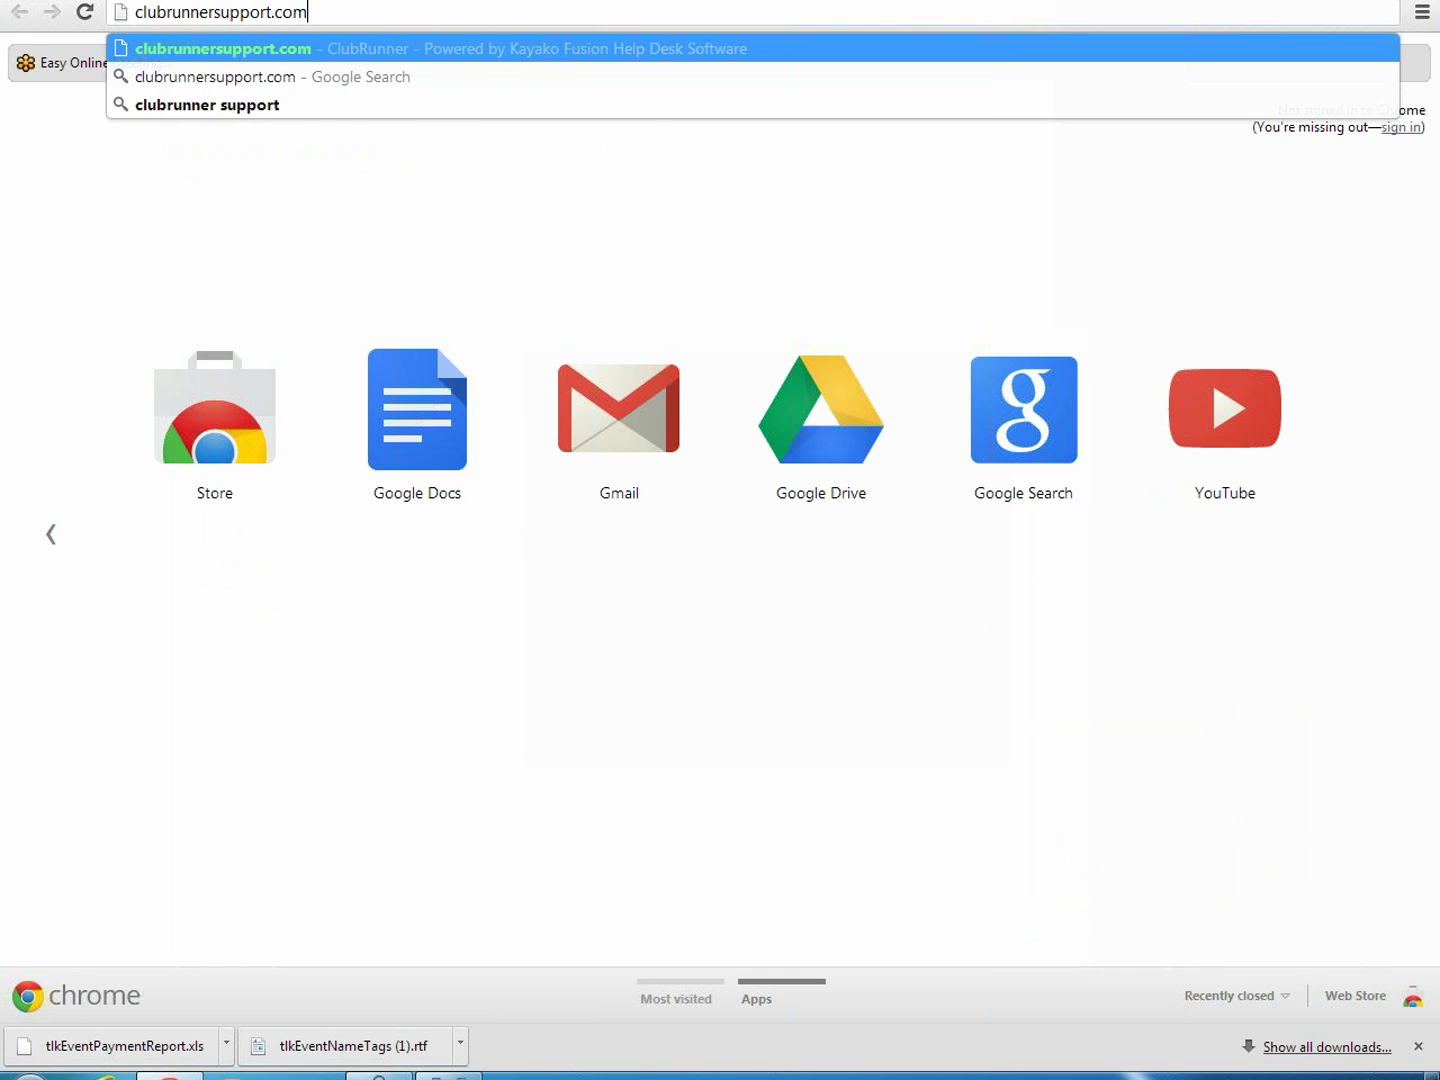
key("BackSpace")
key("BackSpace")
key("BackSpace")
key("BackSpace")
key("BackSpace")
key("BackSpace")
key("BackSpace")
key("BackSpace")
key("BackSpace")
key("BackSpace")
key("BackSpace")
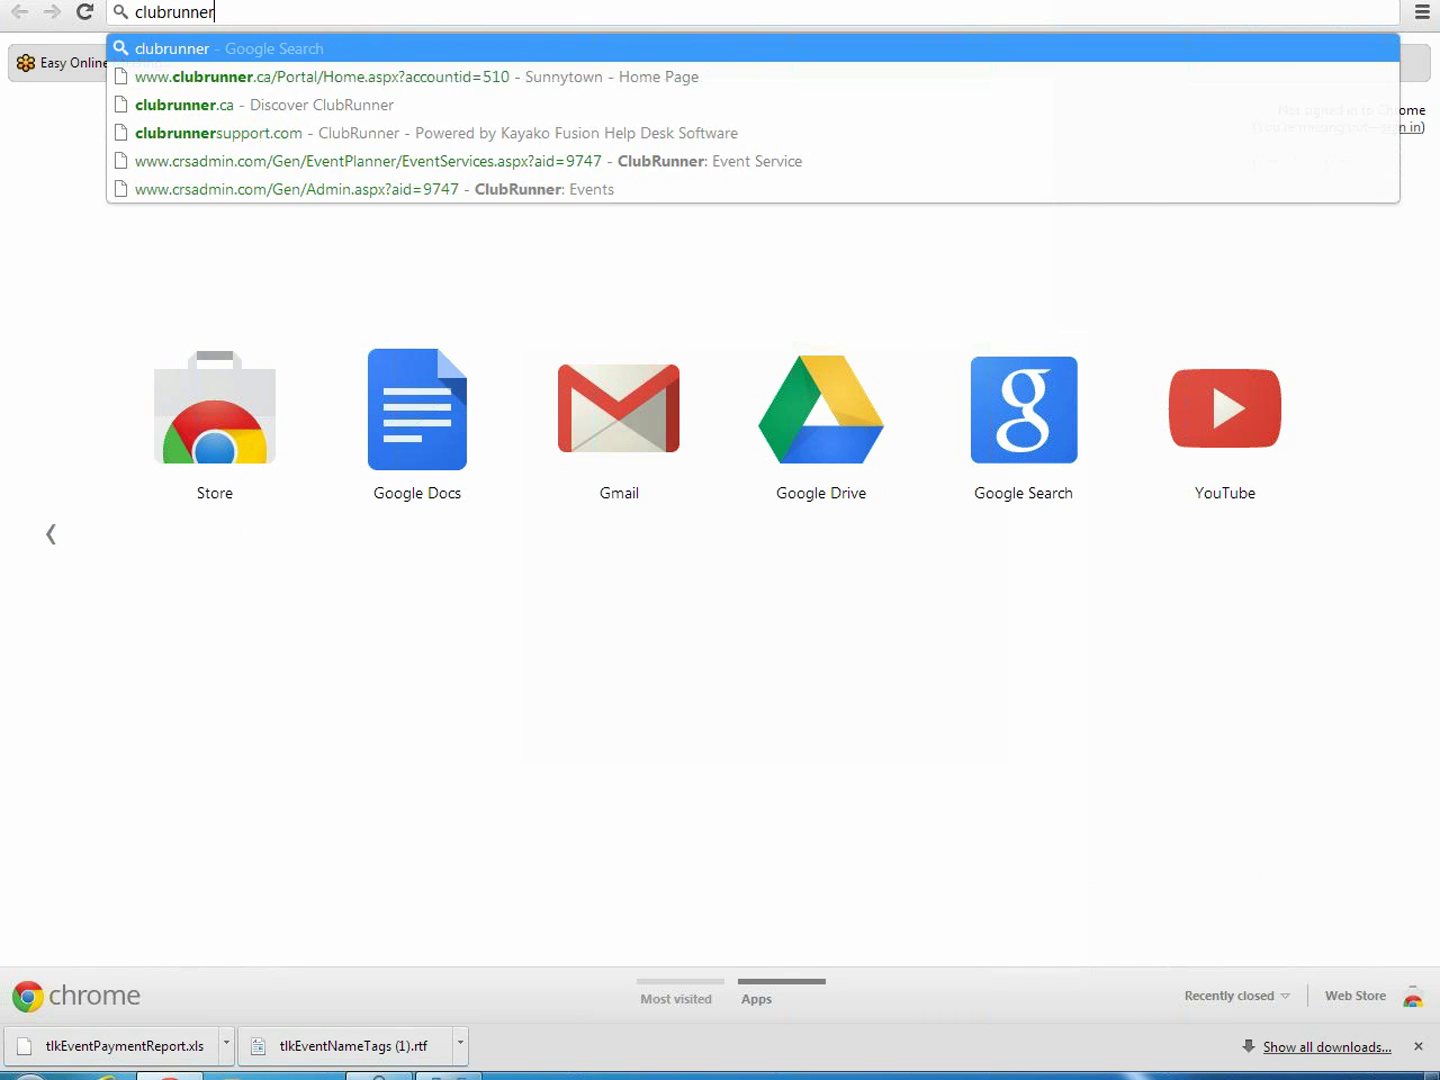
type(".ca/ecommerceus")
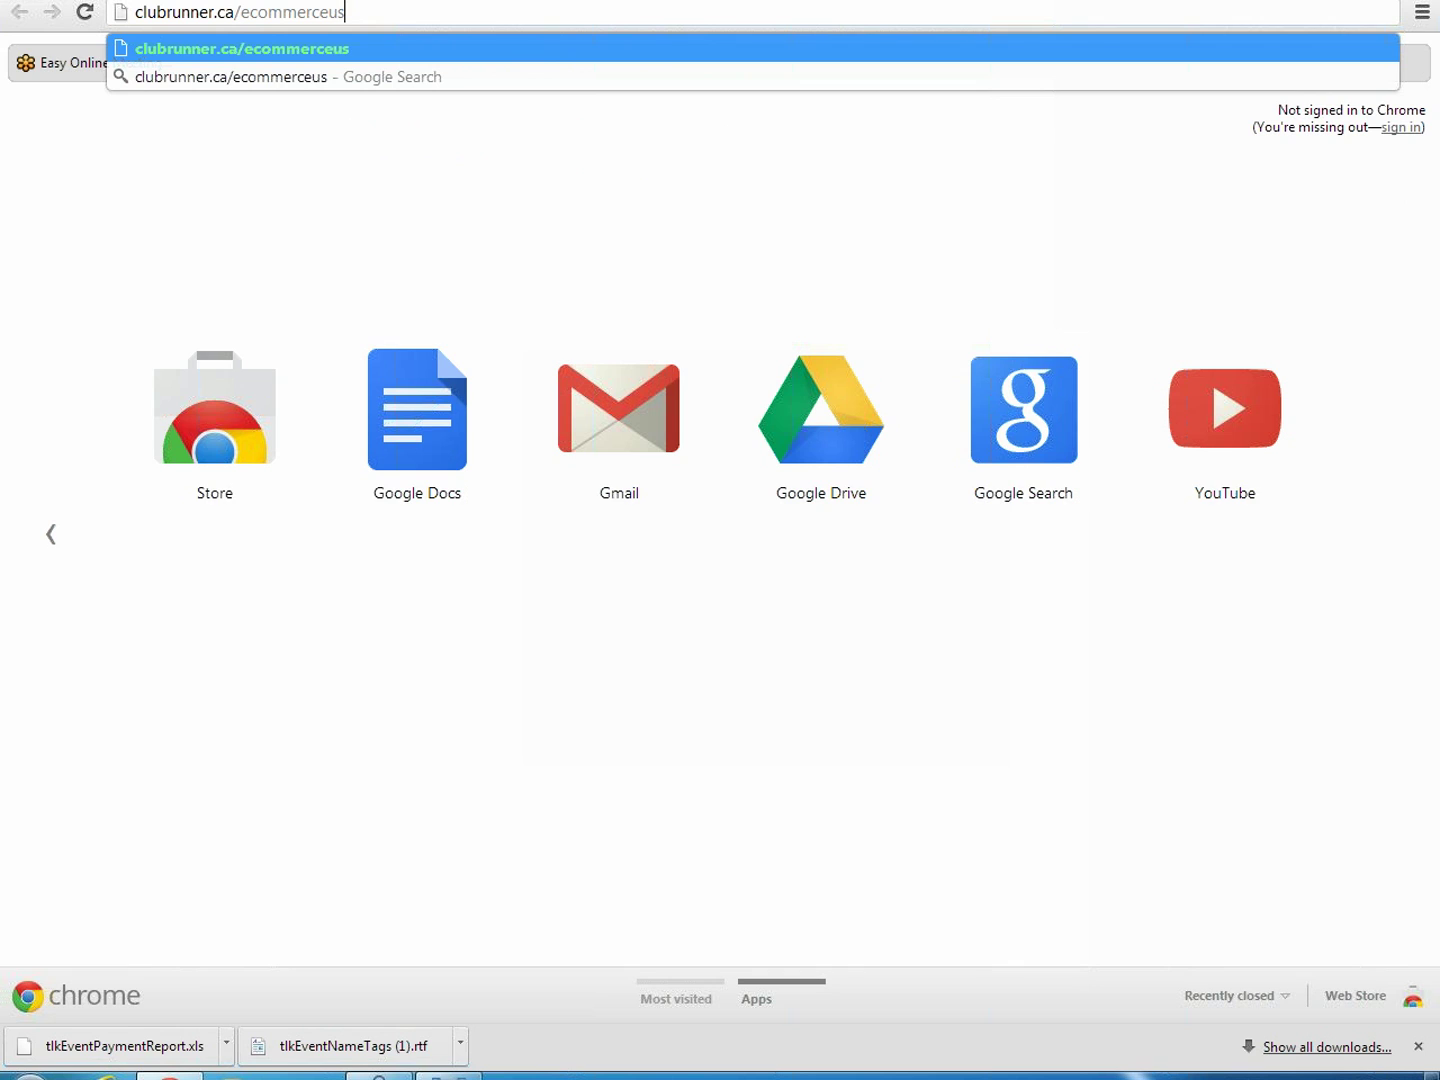
key("BackSpace")
key("BackSpace")
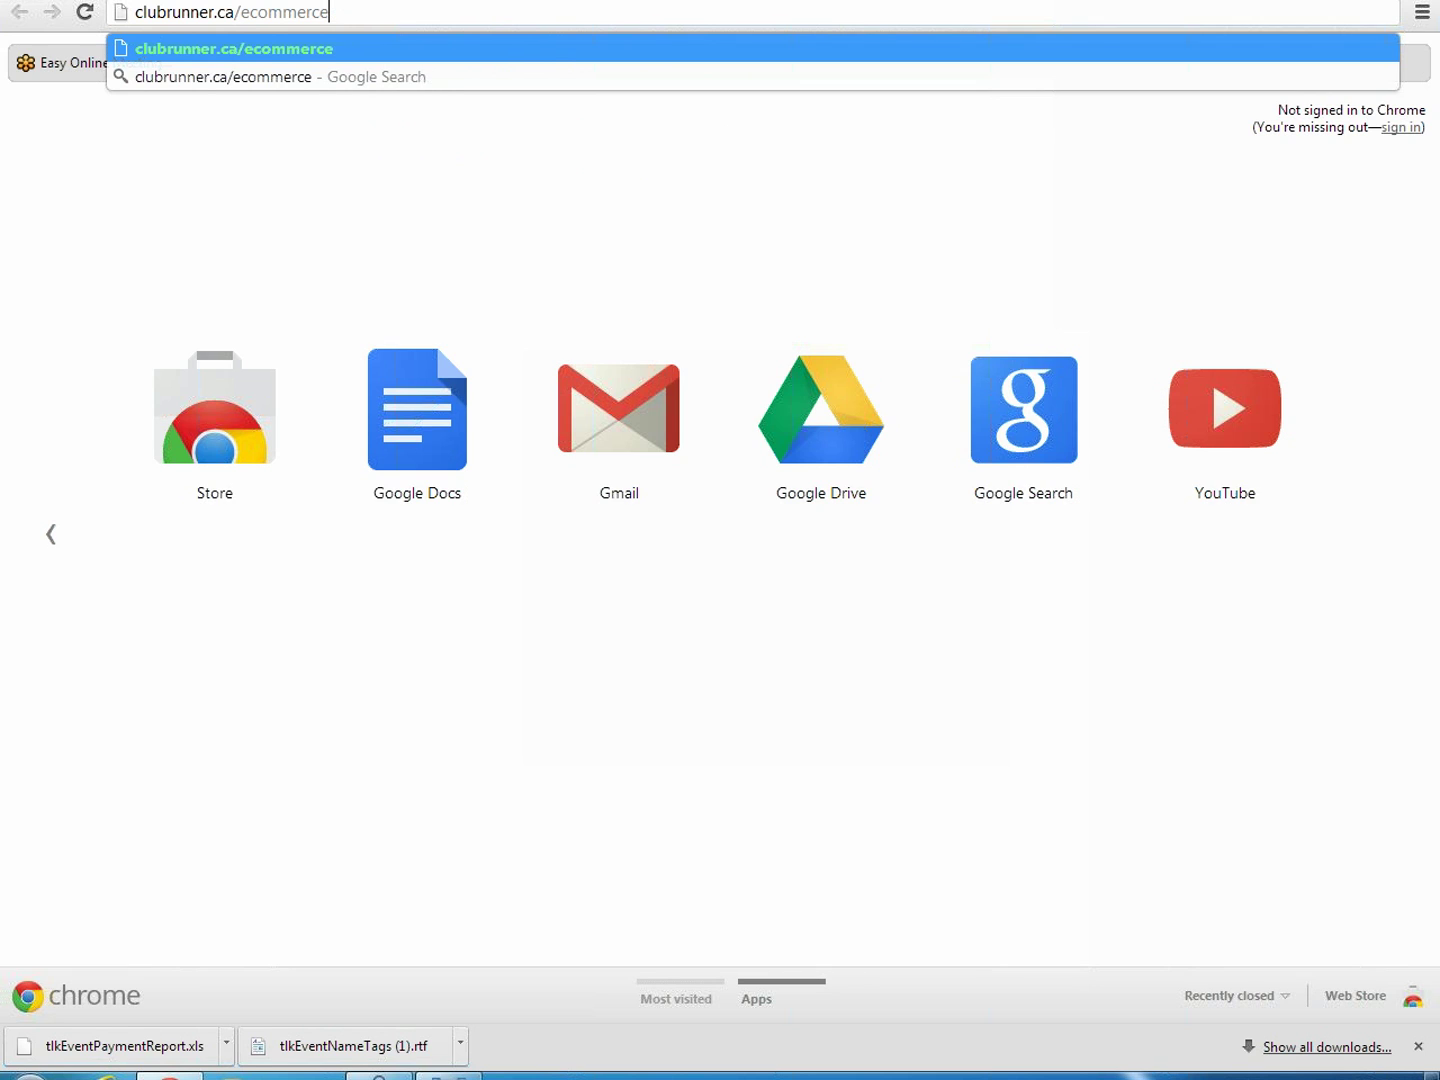
type("ca")
key("BackSpace")
key("BackSpace")
type("ca")
key("BackSpace")
key("BackSpace")
type("us")
key("Return")
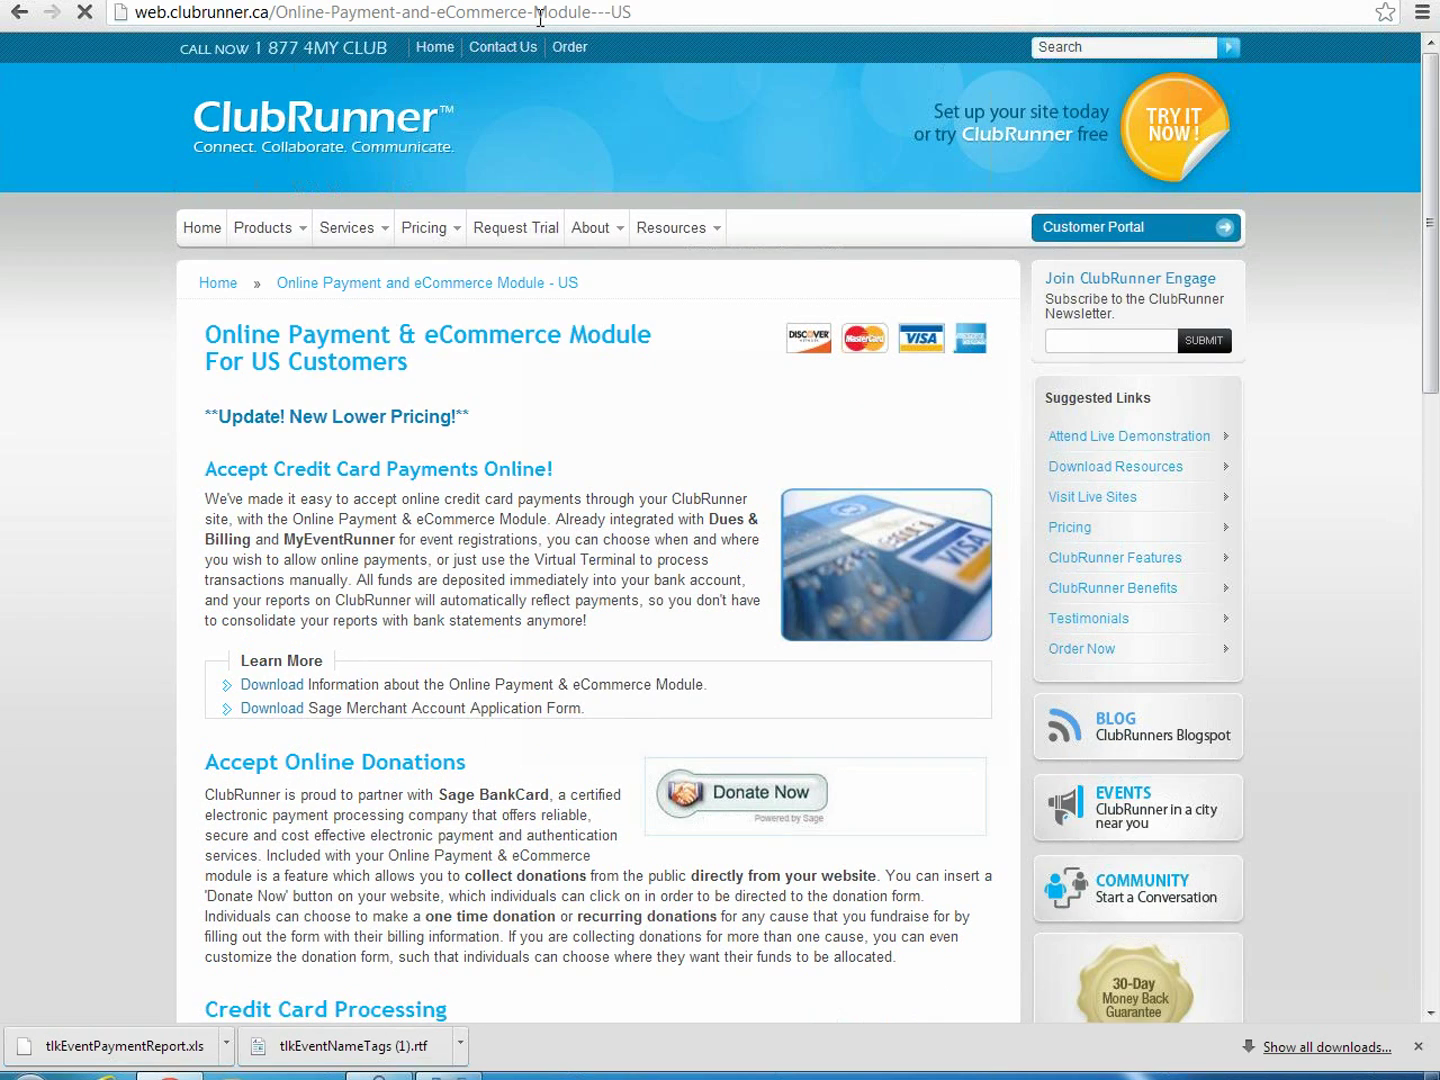
Step: Scroll the eCommerce page down to the Pricing for US Customers table
scroll(130, 533, "down", 1)
scroll(130, 530, "down", 12)
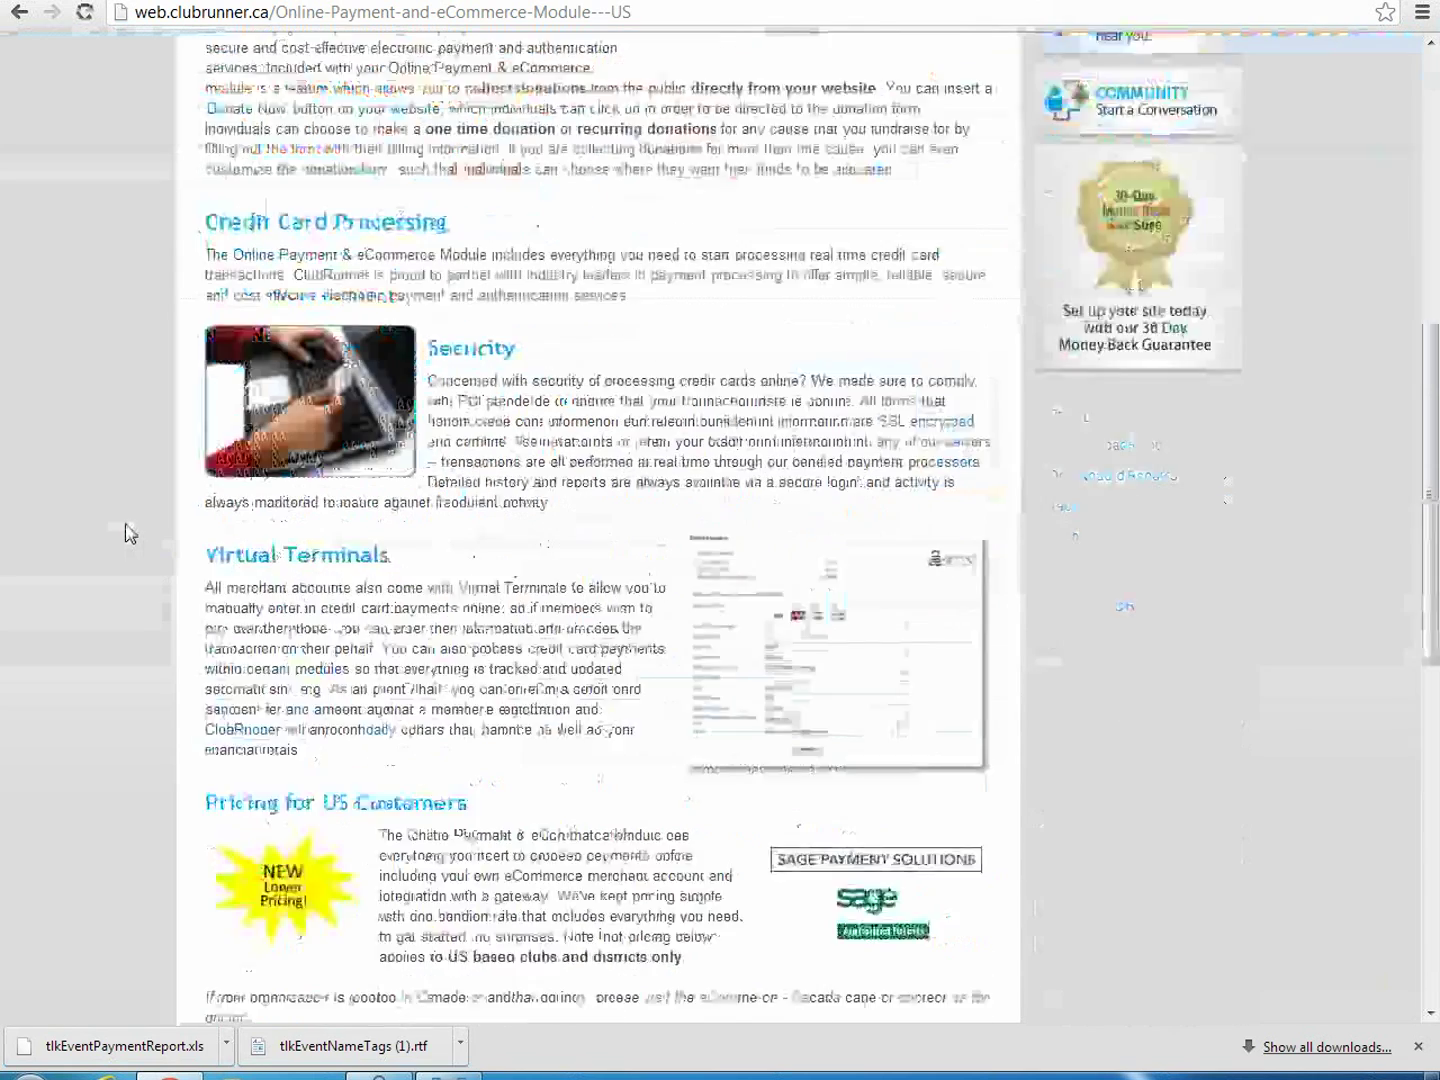
scroll(127, 524, "up", 2)
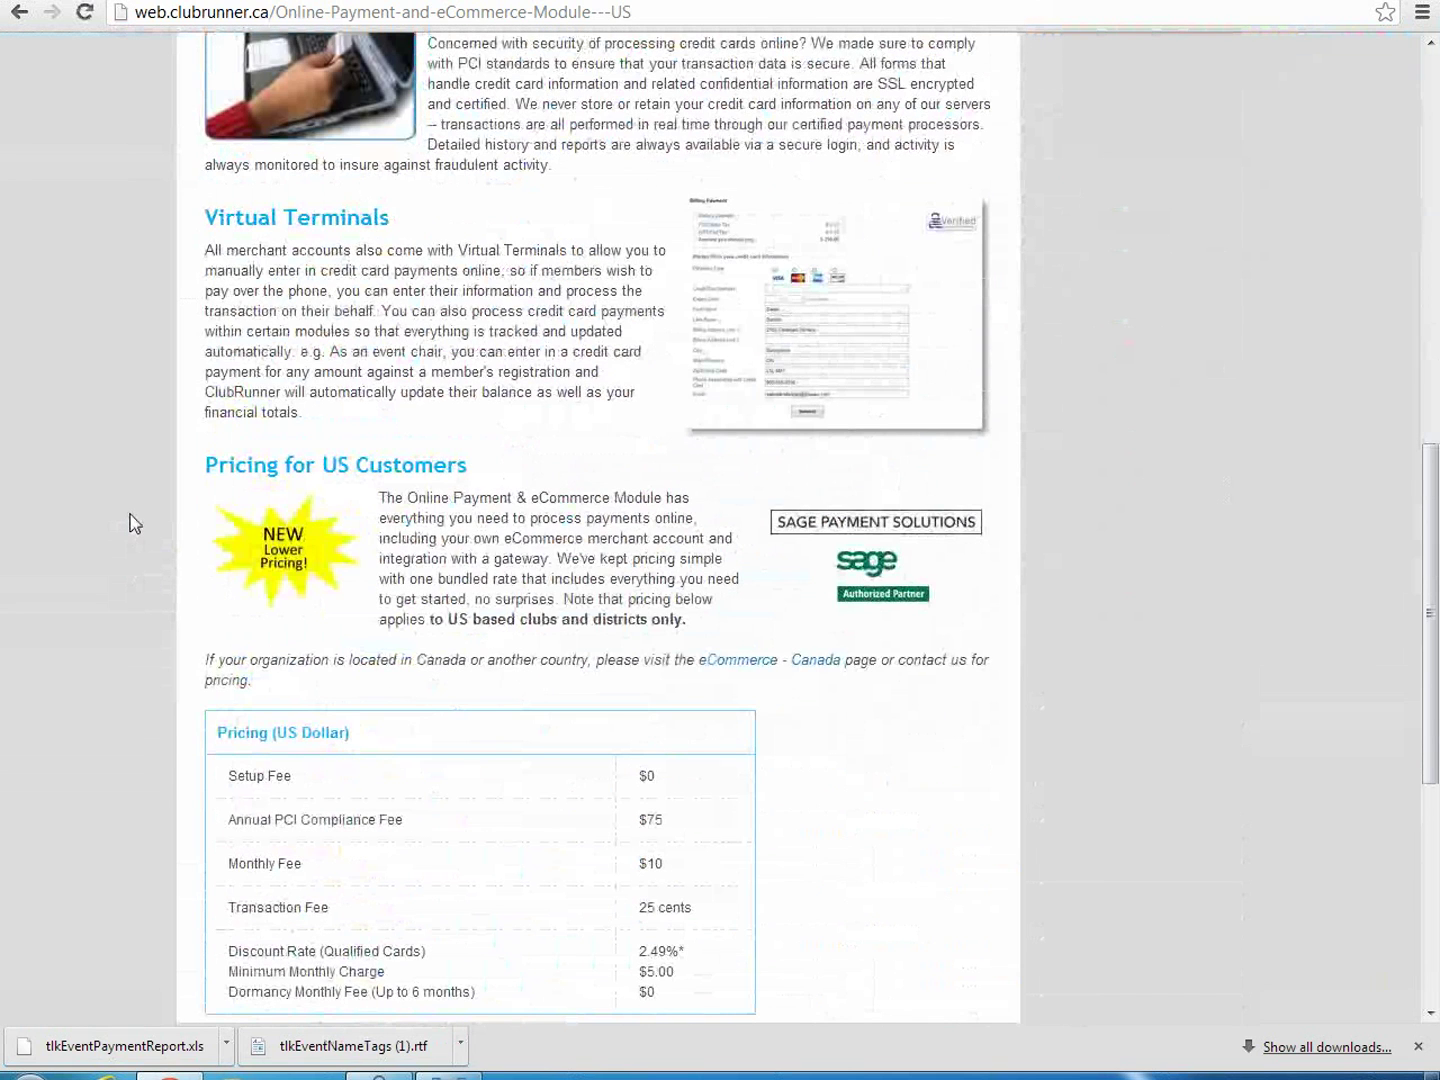
Step: Reload the page from the clubrunner.ca/ecommerceus address suggestion
left_click(441, 17)
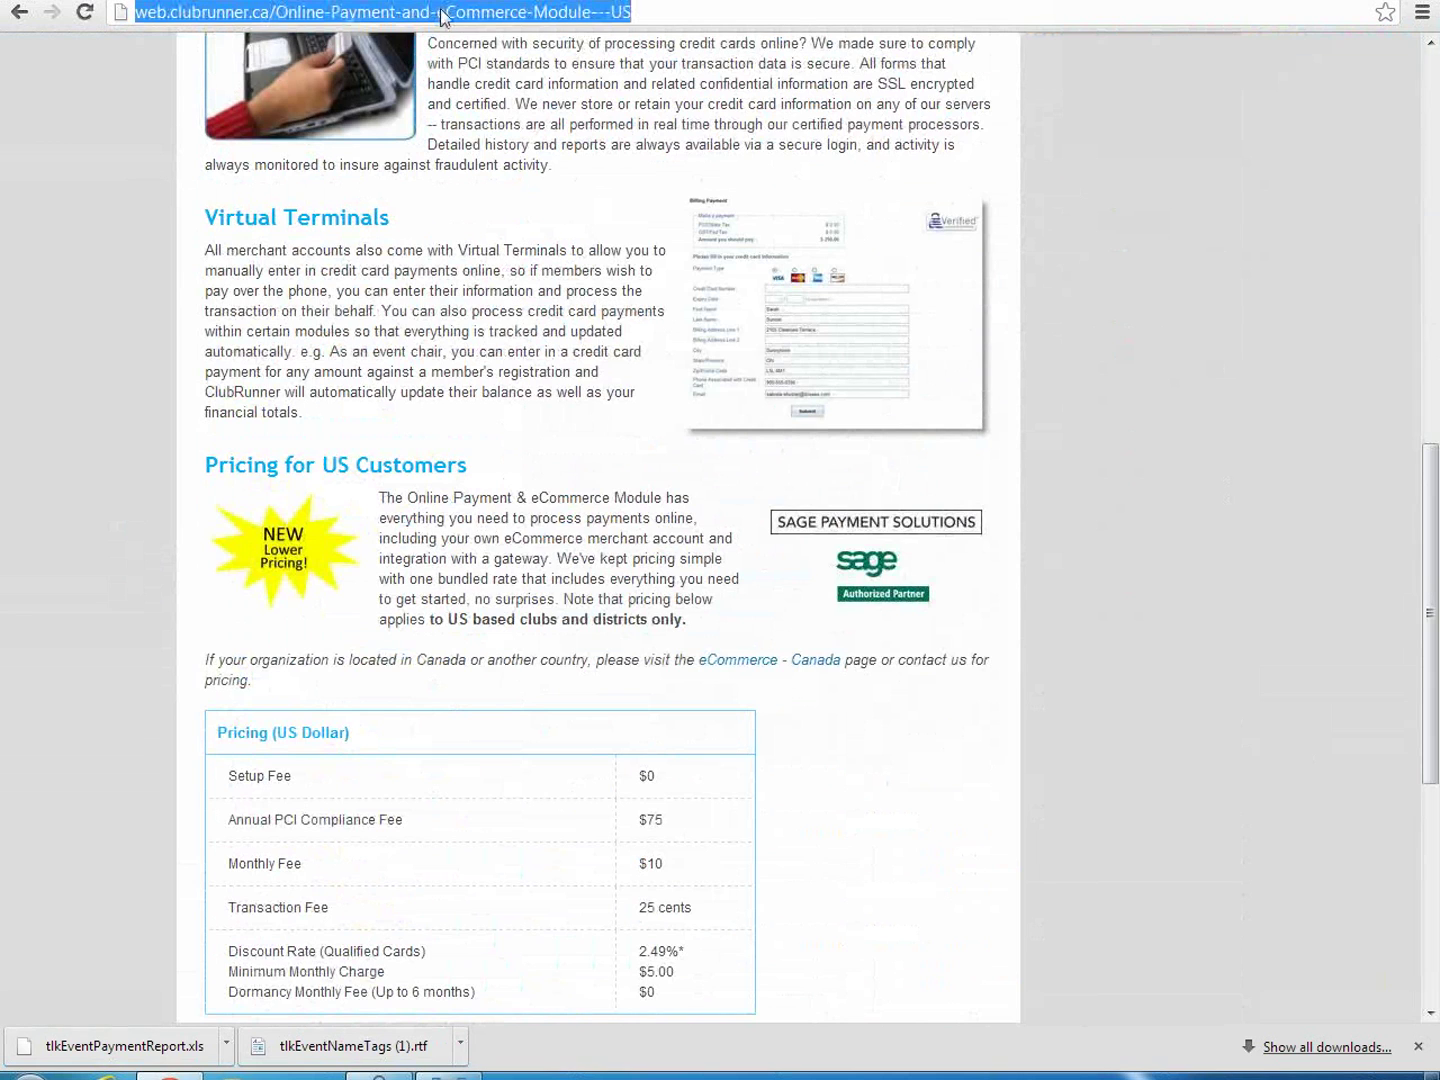
type("clubrunner.ca/")
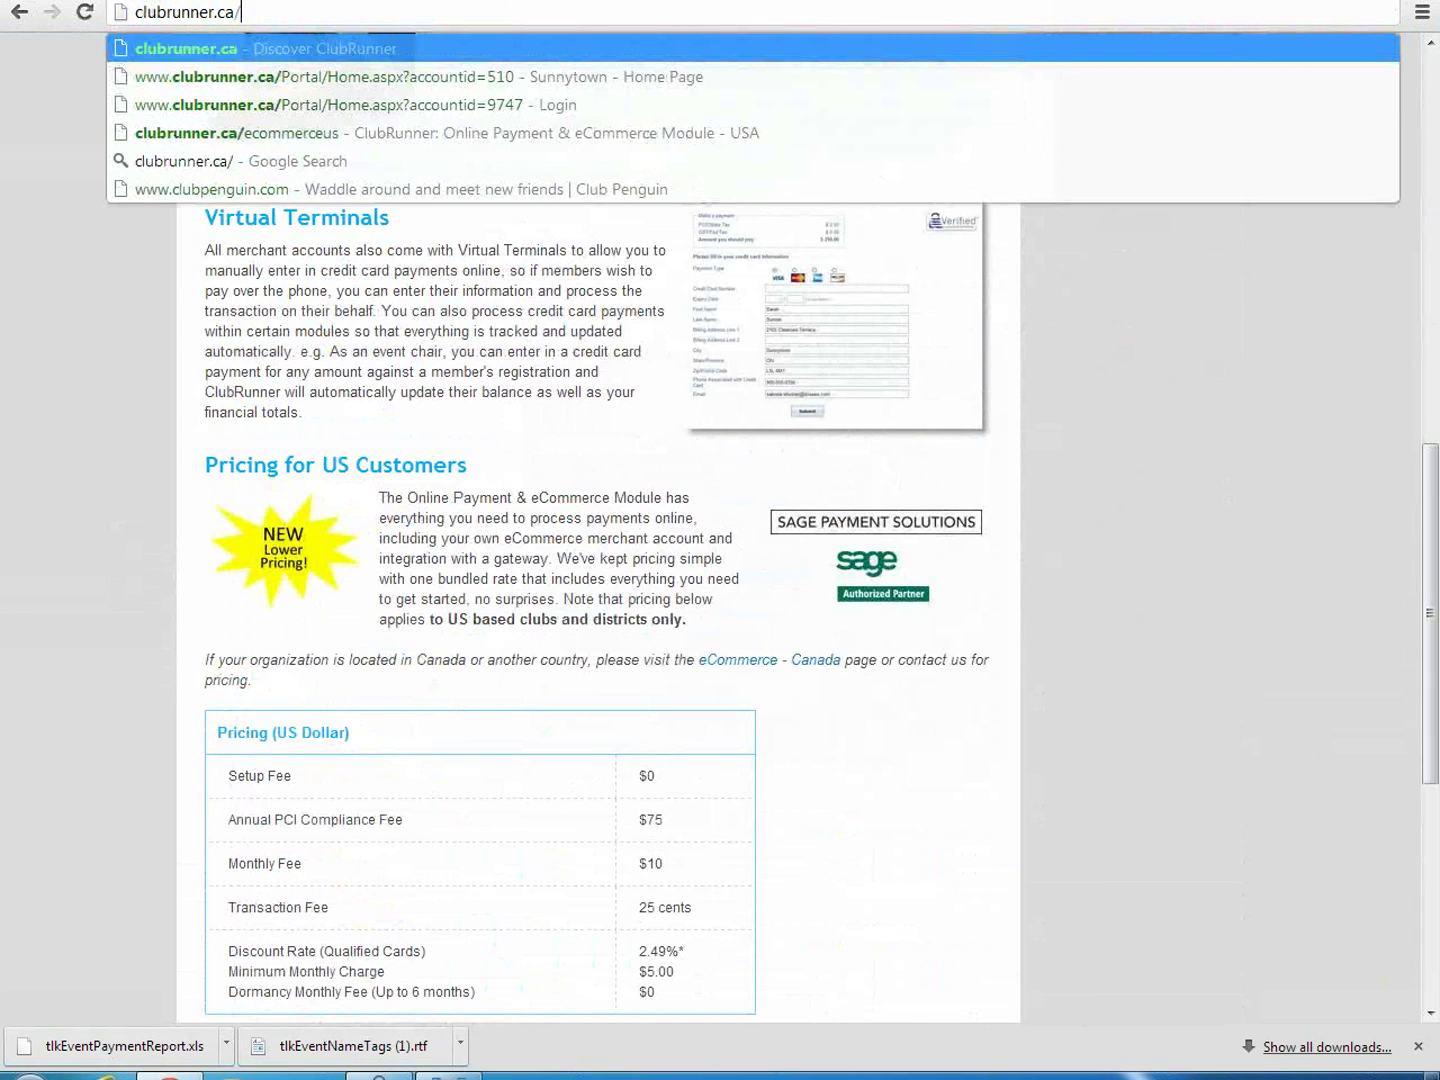
type("ecomm")
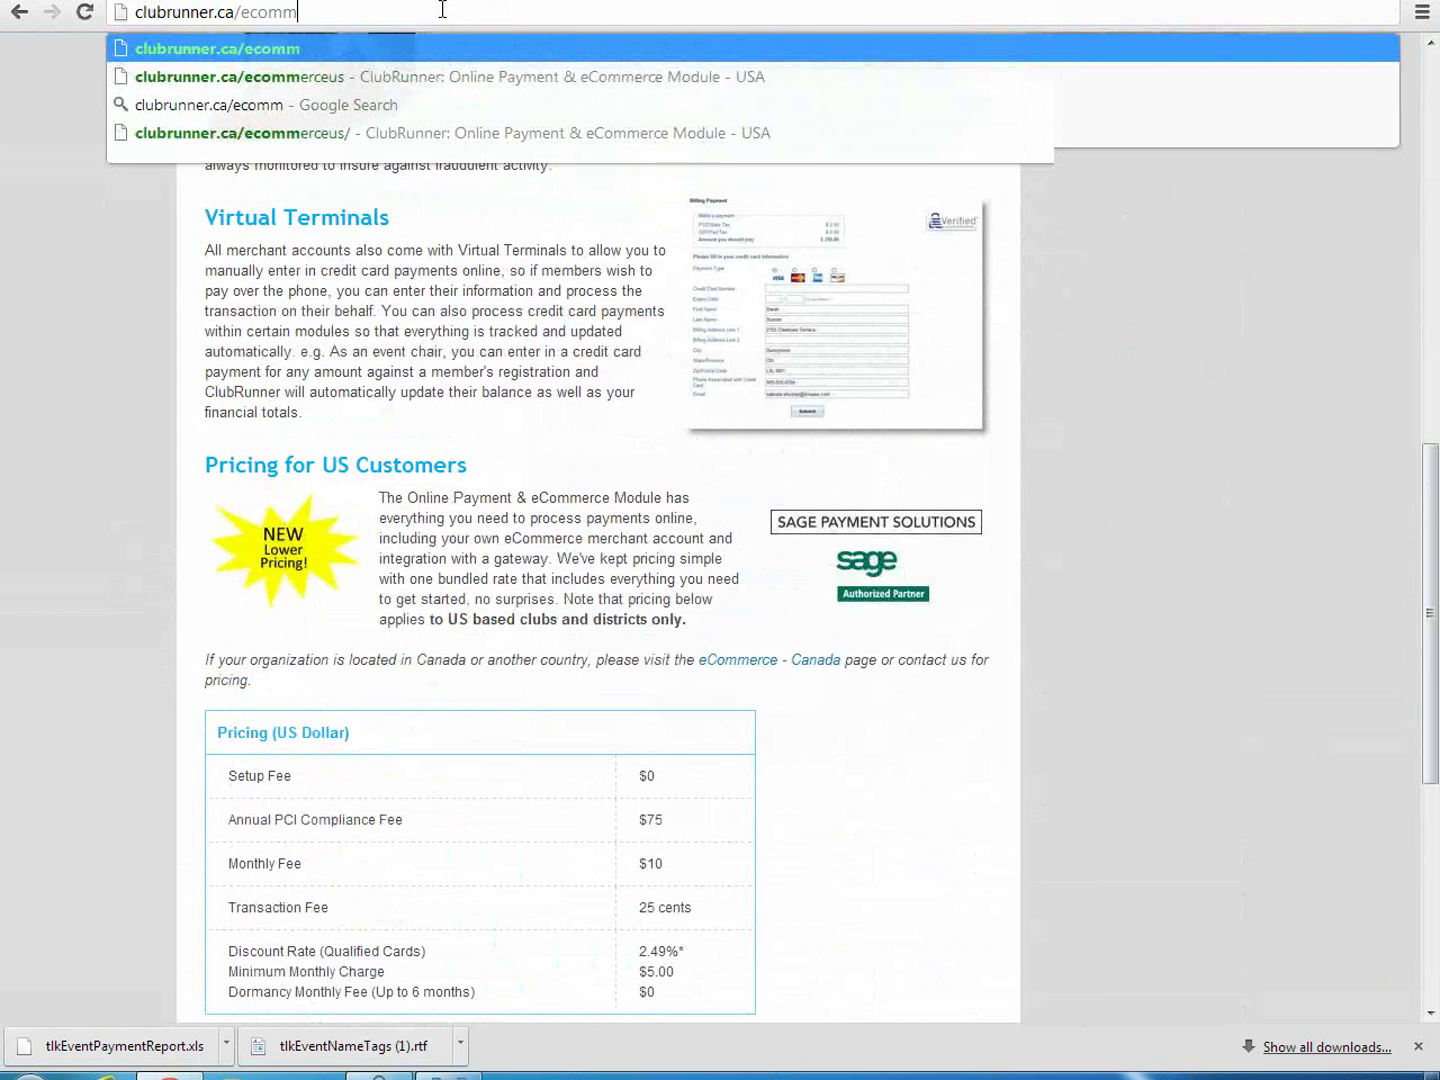
key("Down")
left_click(442, 9)
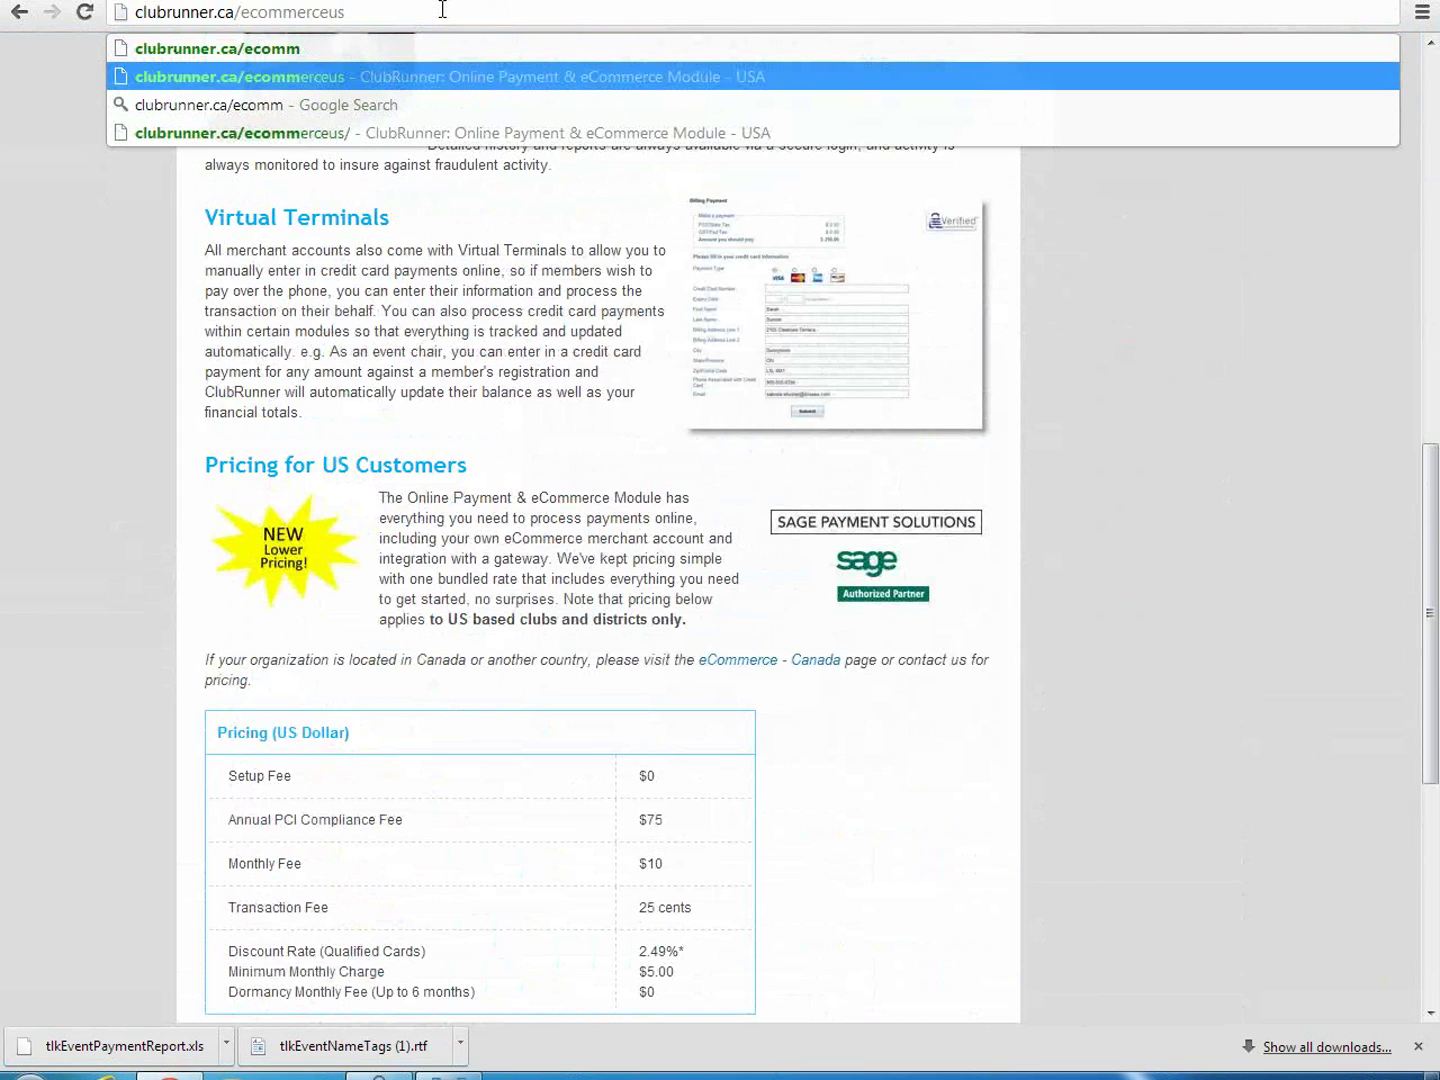
left_click(752, 668)
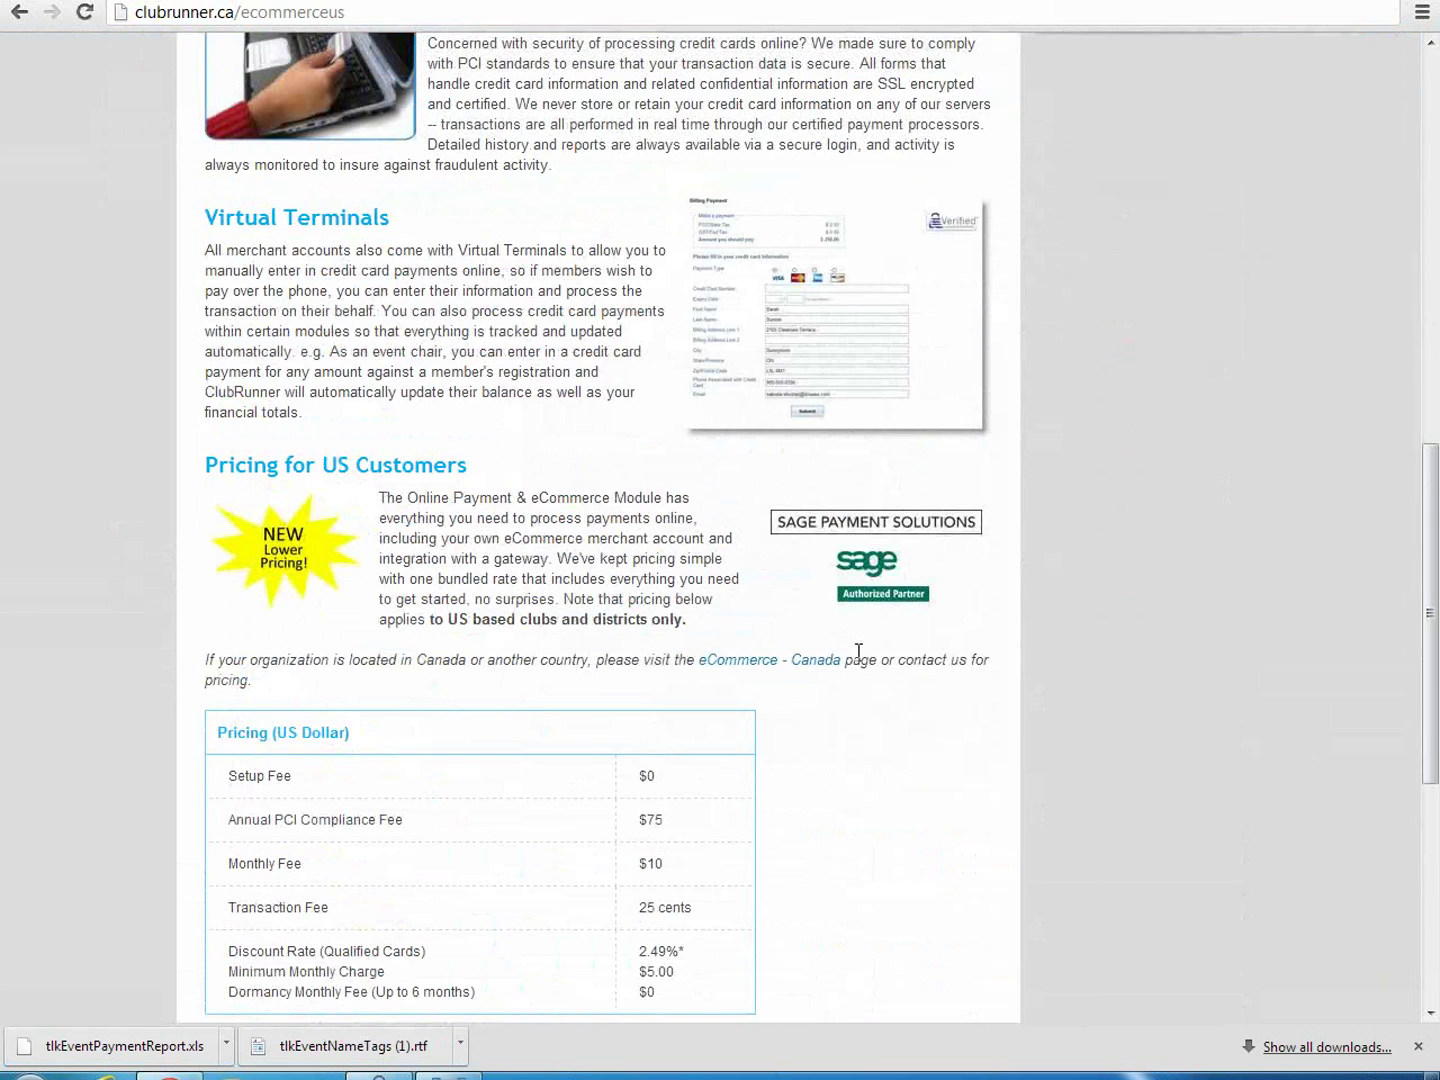